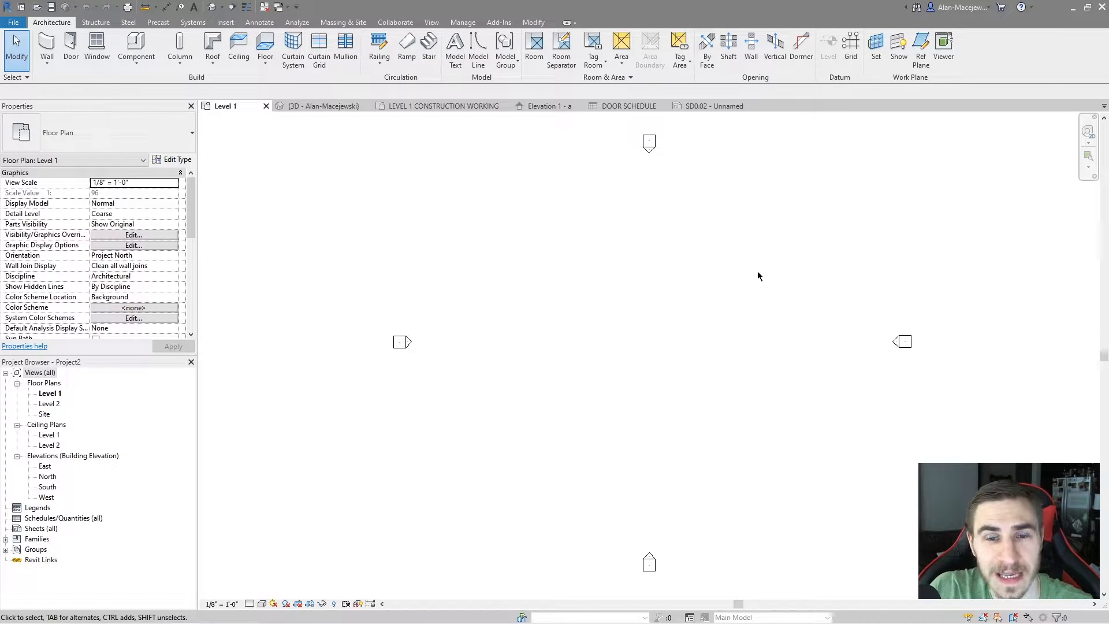
# View the recent models and families on the home screen and return to the open project
pyautogui.click(21, 7)
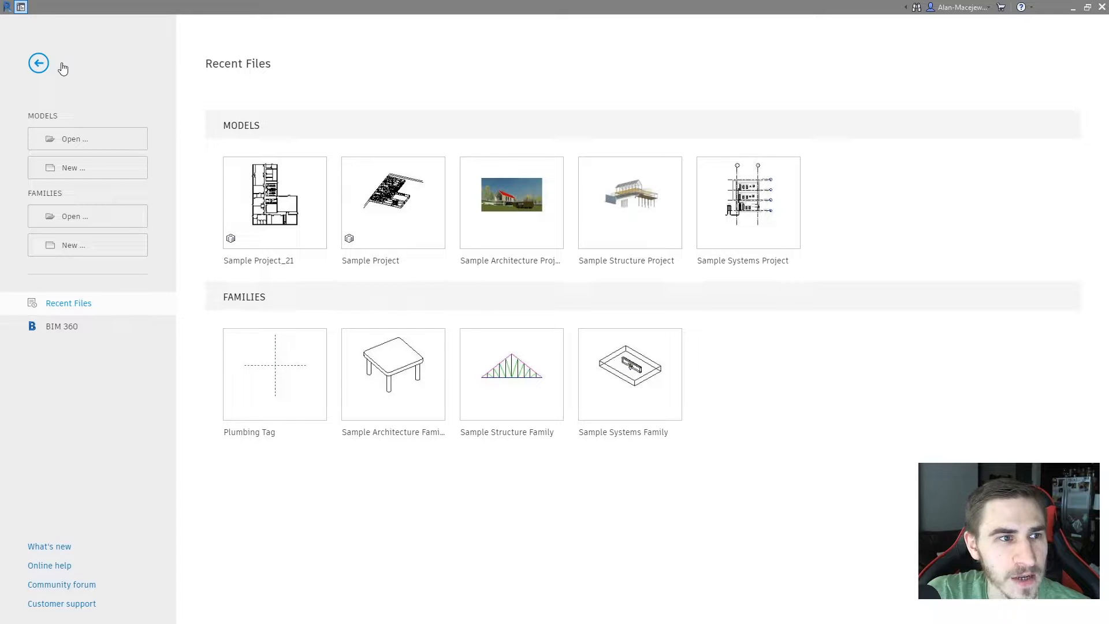
pyautogui.click(38, 63)
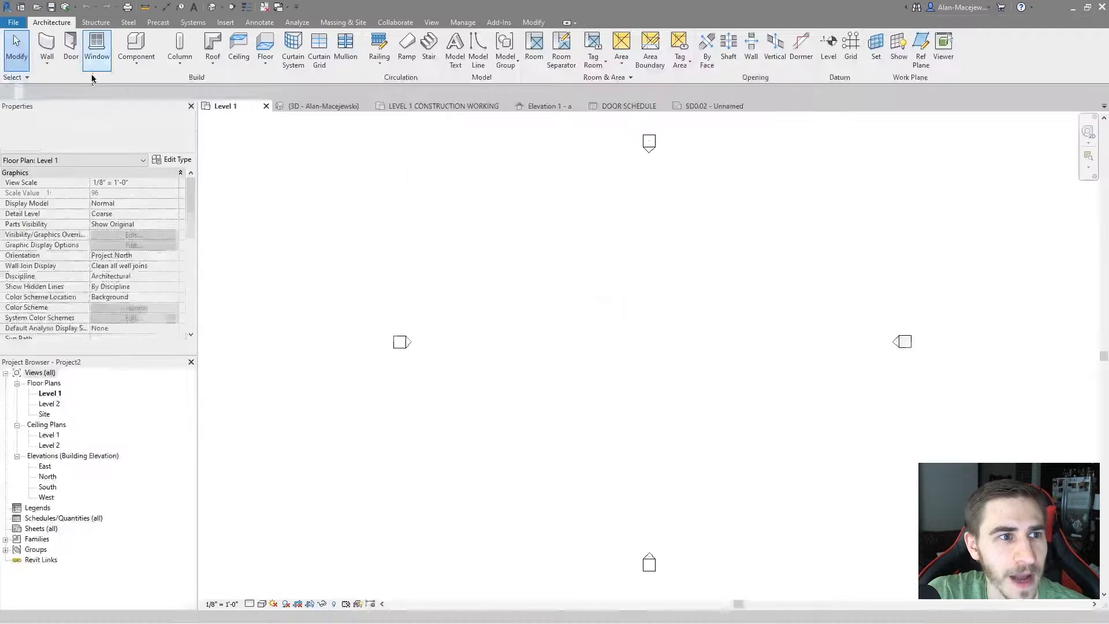
# Review the tools and analyses settings in the User Interface options and close the options without changes
pyautogui.click(13, 22)
pyautogui.click(174, 284)
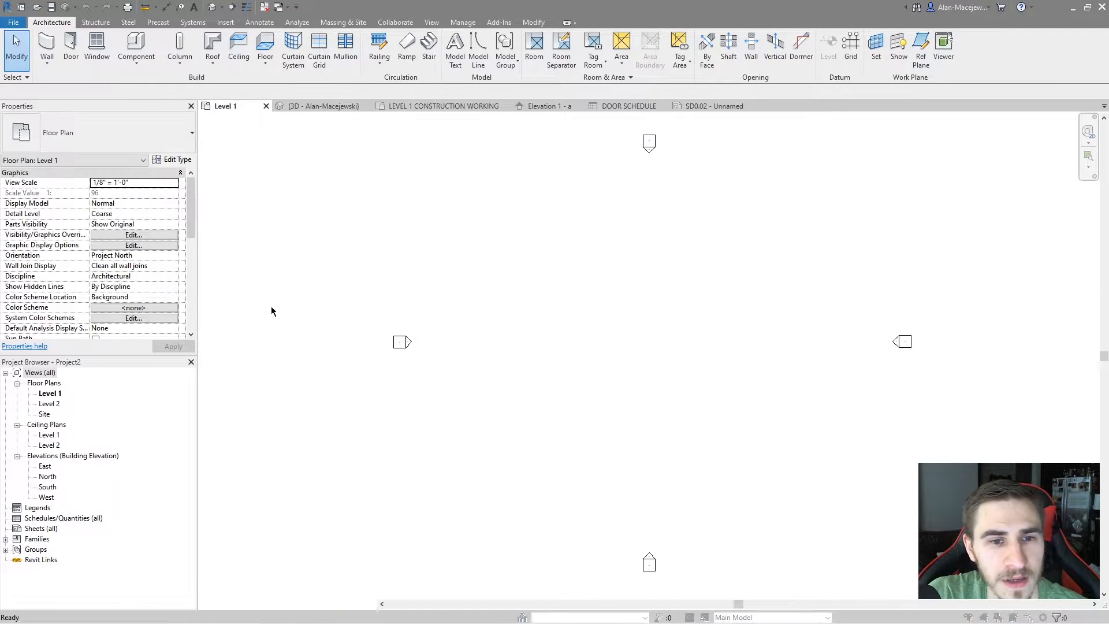
pyautogui.click(474, 153)
pyautogui.scroll(-3, 589, 179)
pyautogui.scroll(3, 597, 237)
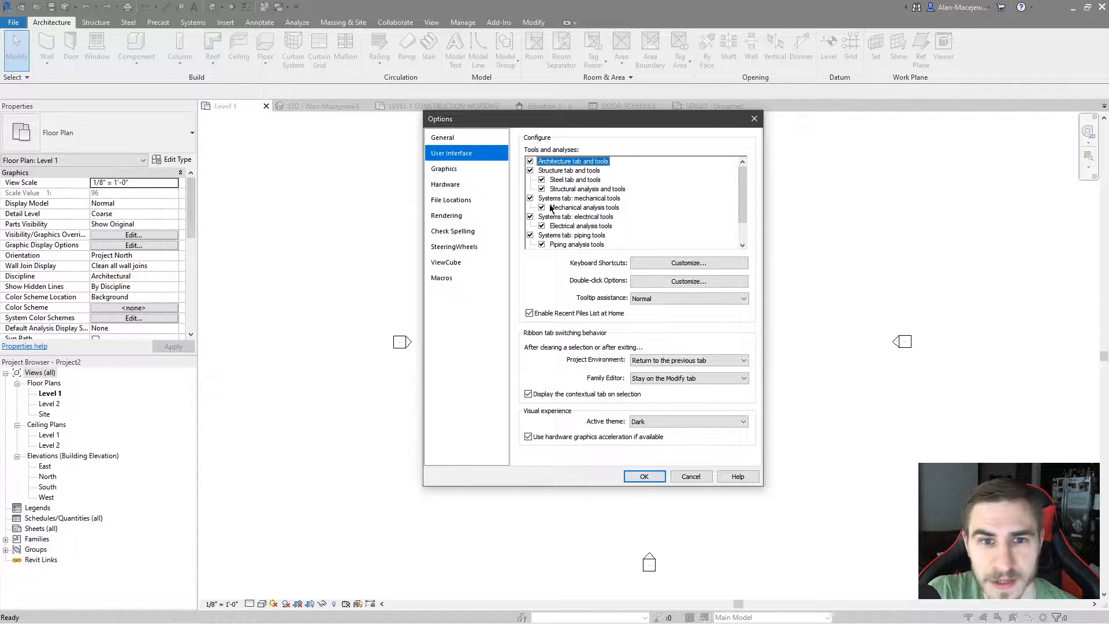
pyautogui.scroll(-1, 611, 216)
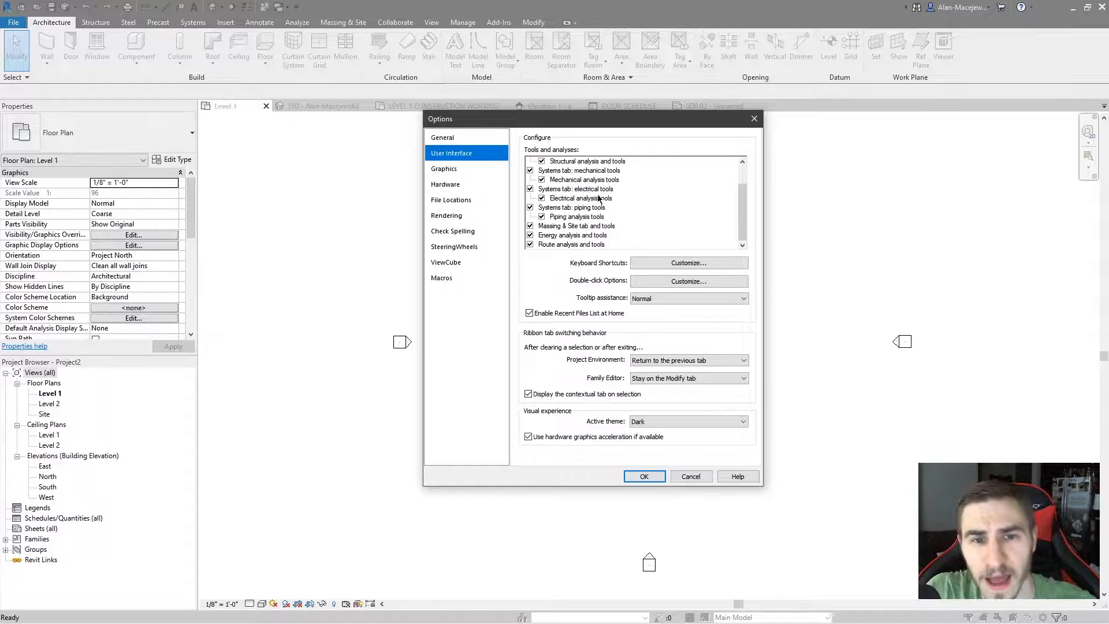
pyautogui.scroll(1, 585, 204)
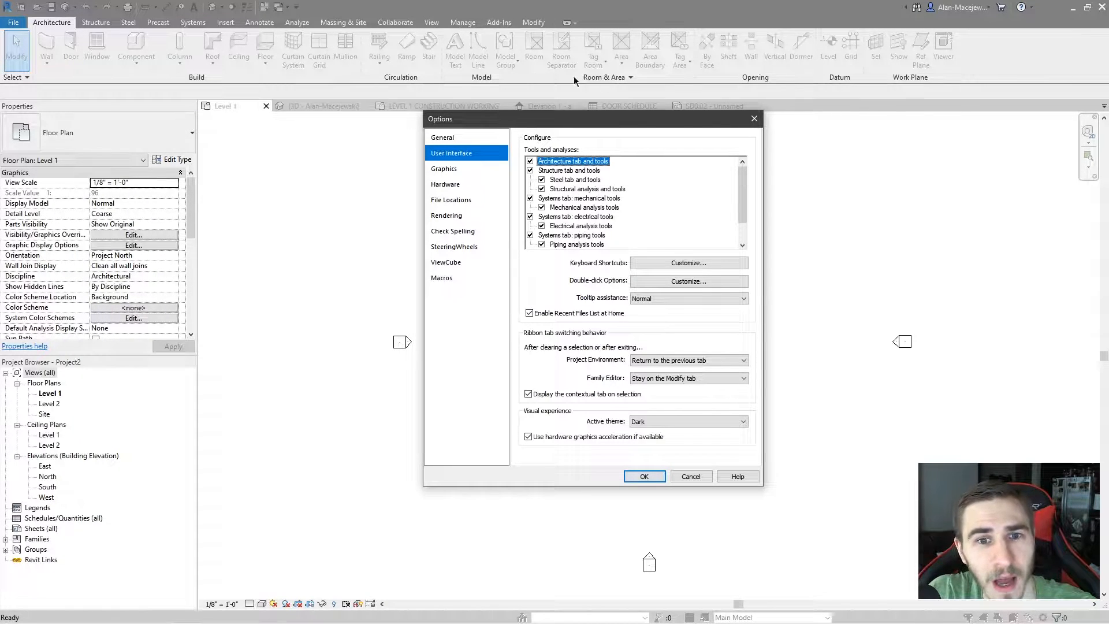
pyautogui.scroll(-1, 573, 191)
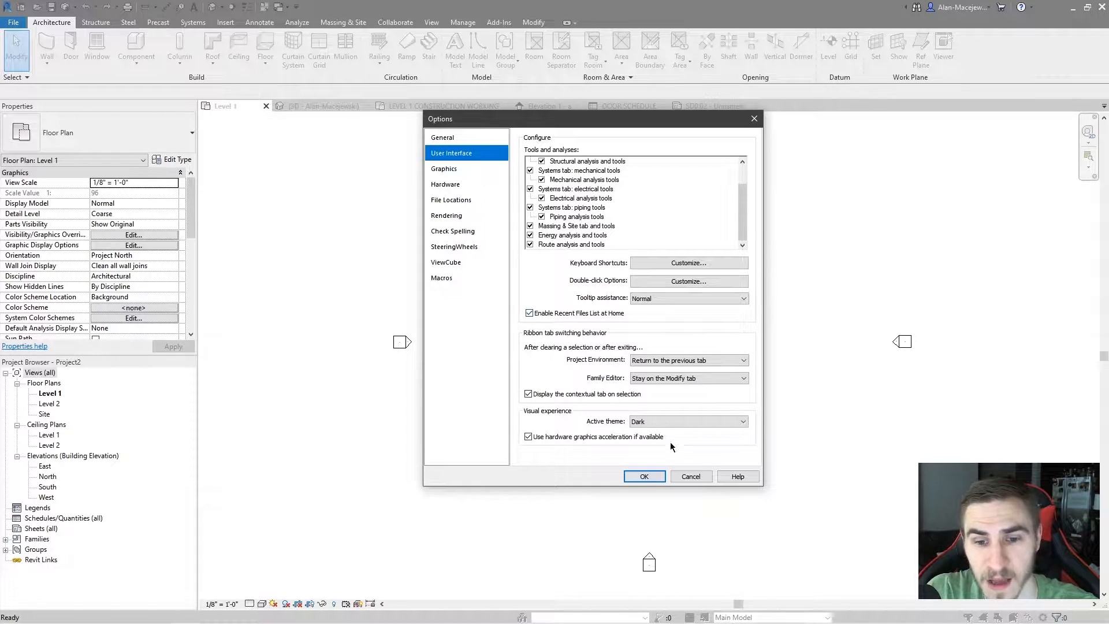
pyautogui.click(688, 477)
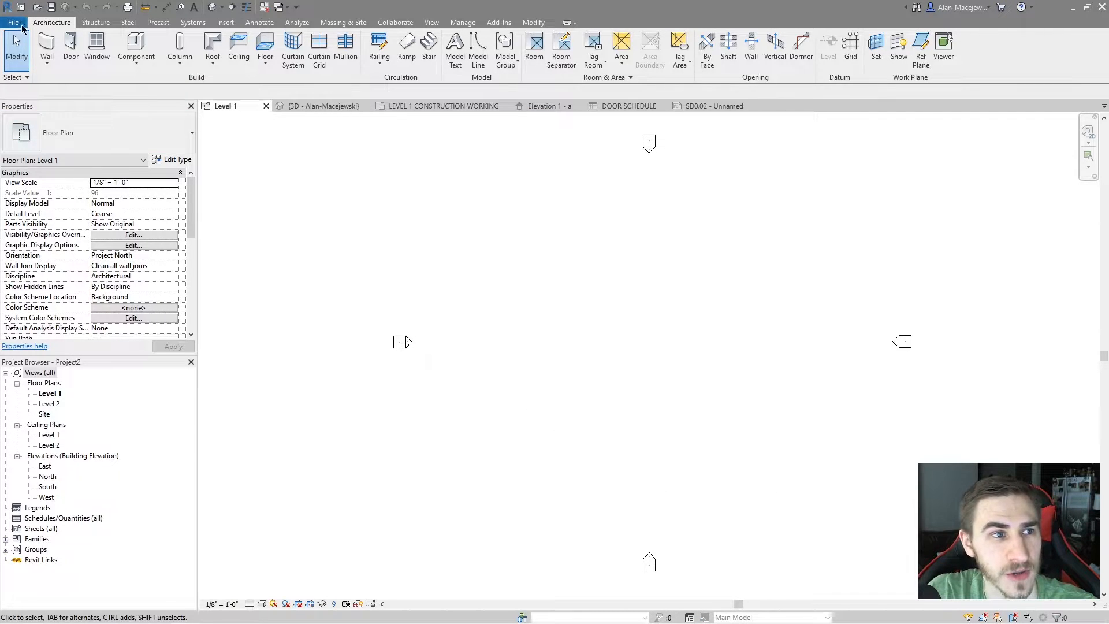
# Look through the home screen's BIM 360 and Recent Files pages
pyautogui.click(14, 22)
pyautogui.click(21, 8)
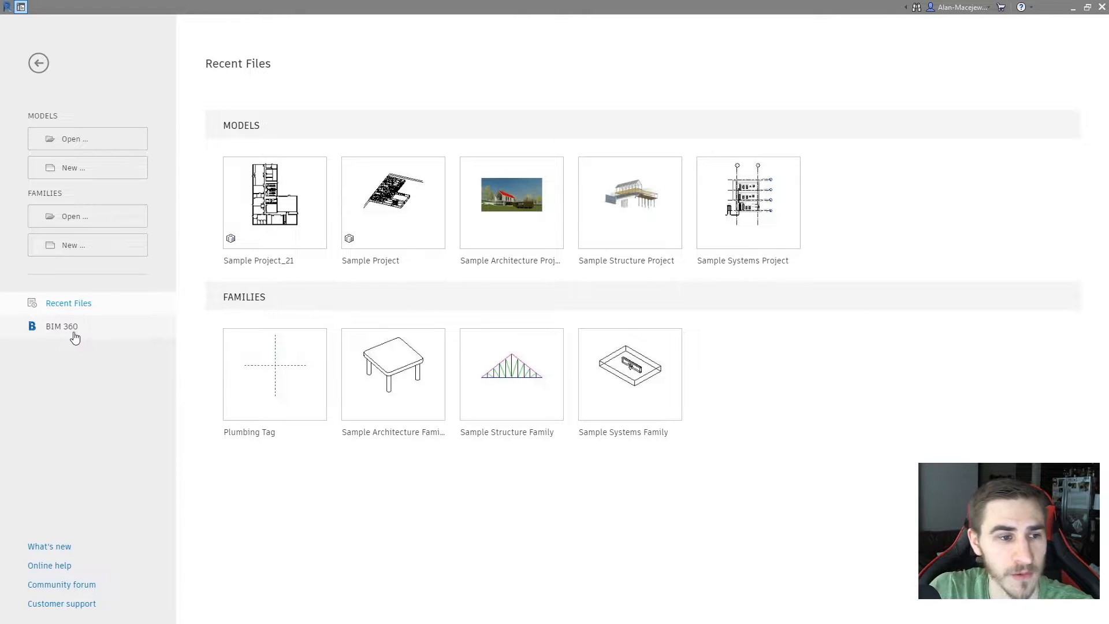
pyautogui.click(113, 331)
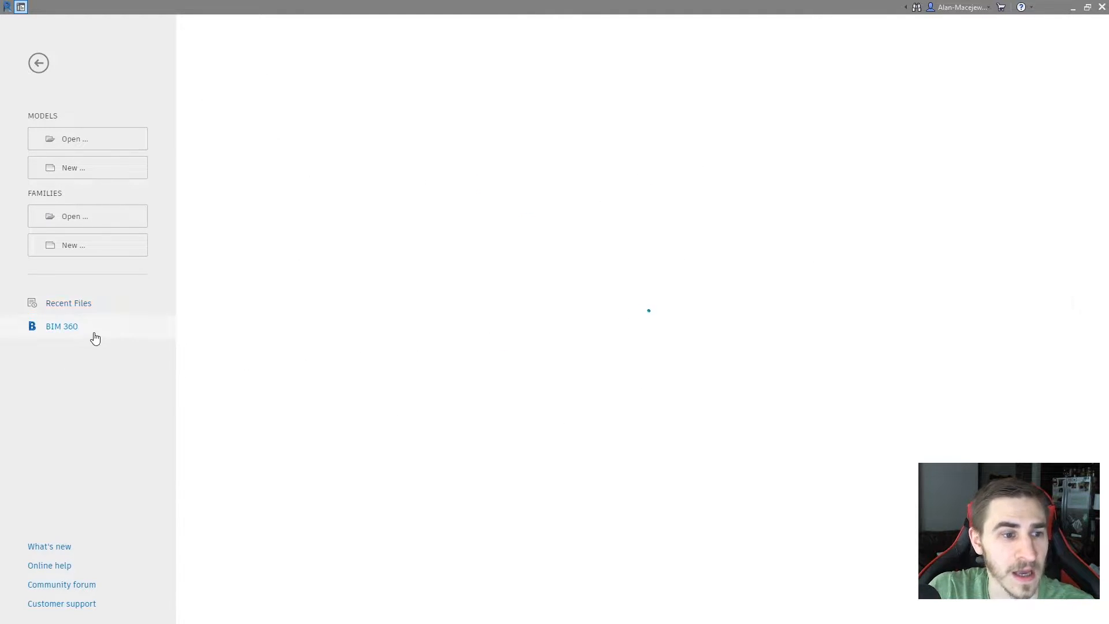
pyautogui.click(74, 308)
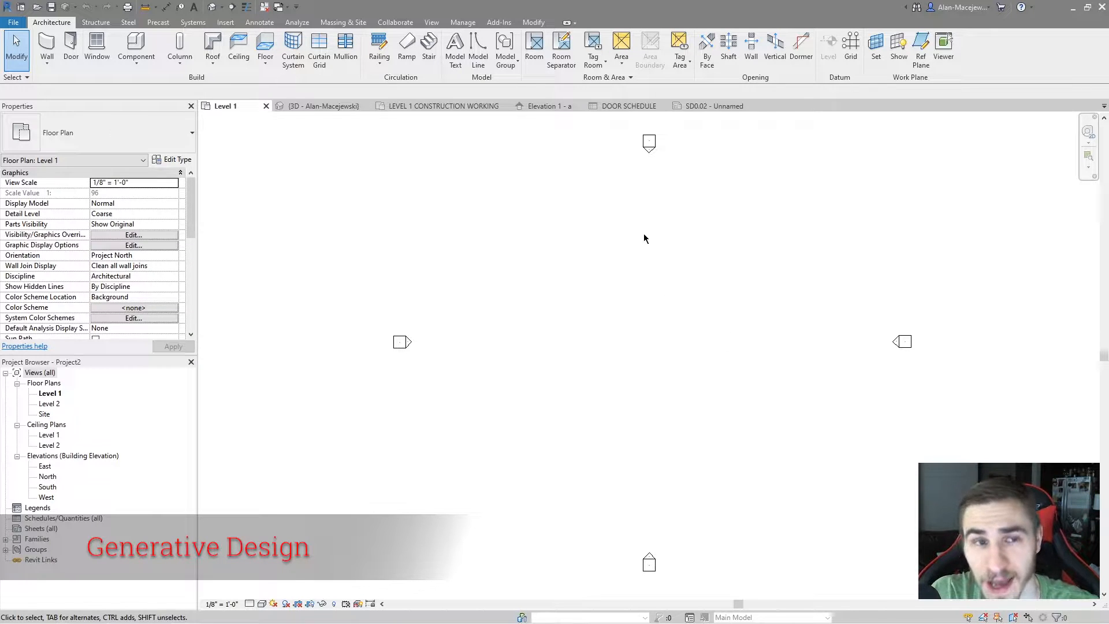
# Create a generative design study of the Three Box Massing type
pyautogui.click(462, 22)
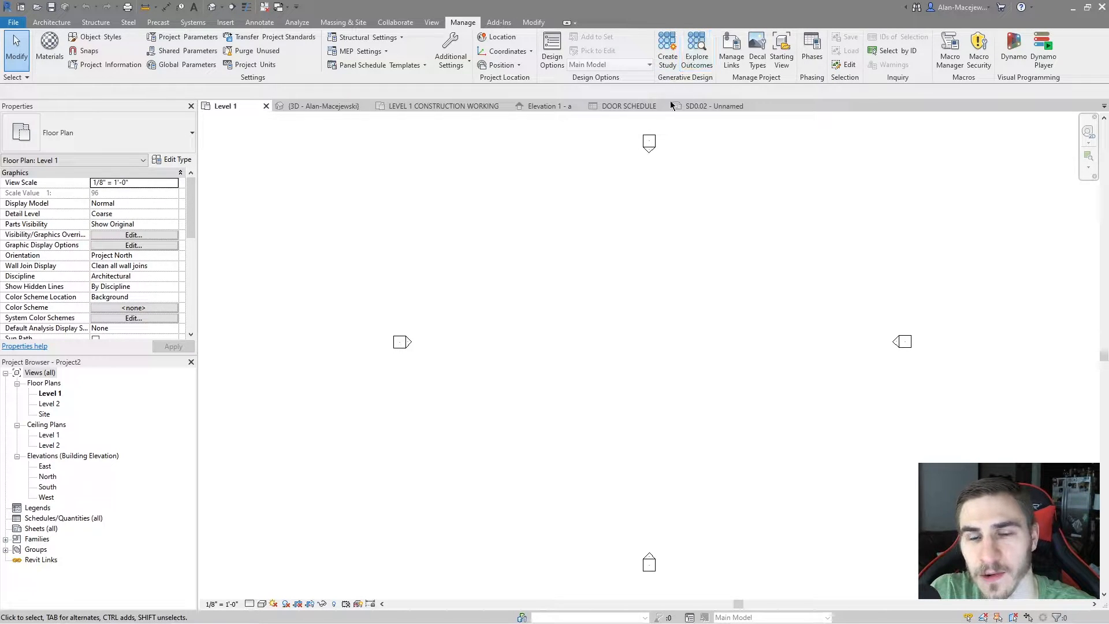
pyautogui.click(668, 55)
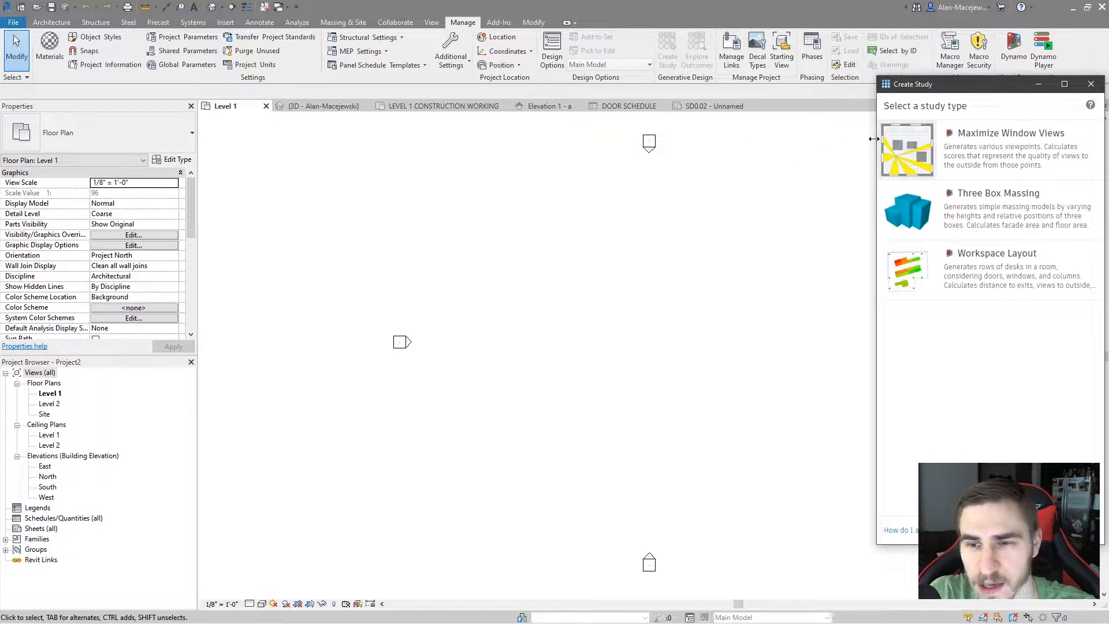
pyautogui.click(787, 279)
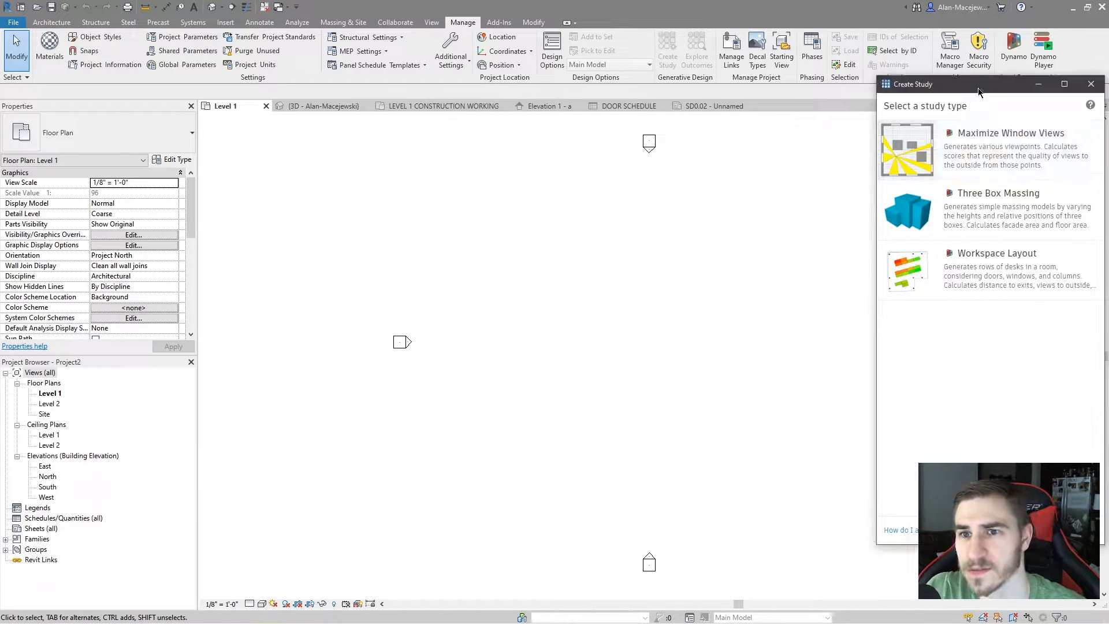
pyautogui.moveTo(979, 87); pyautogui.dragTo(925, 136)
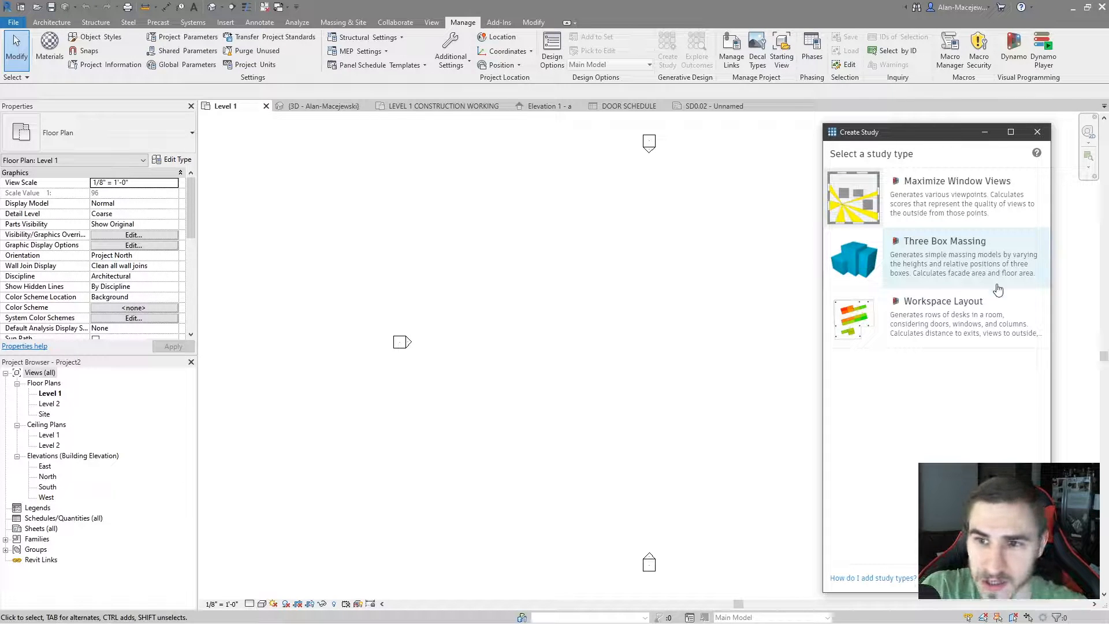
pyautogui.click(926, 261)
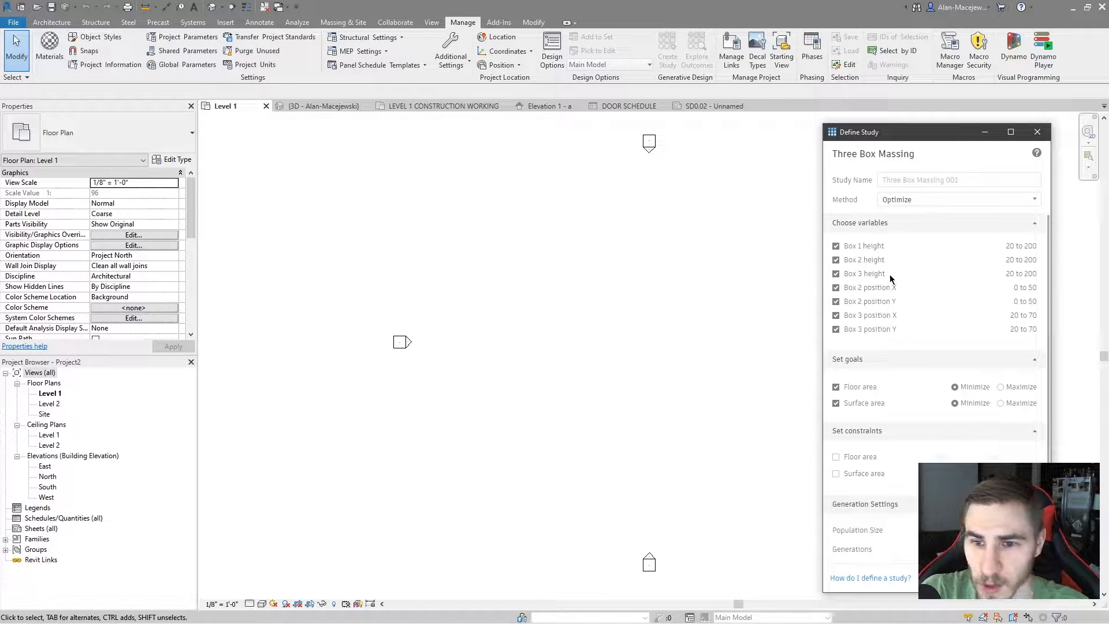
# Set both the floor area and surface area goals of the study to Maximize, with no floor area constraint
pyautogui.scroll(-3, 924, 315)
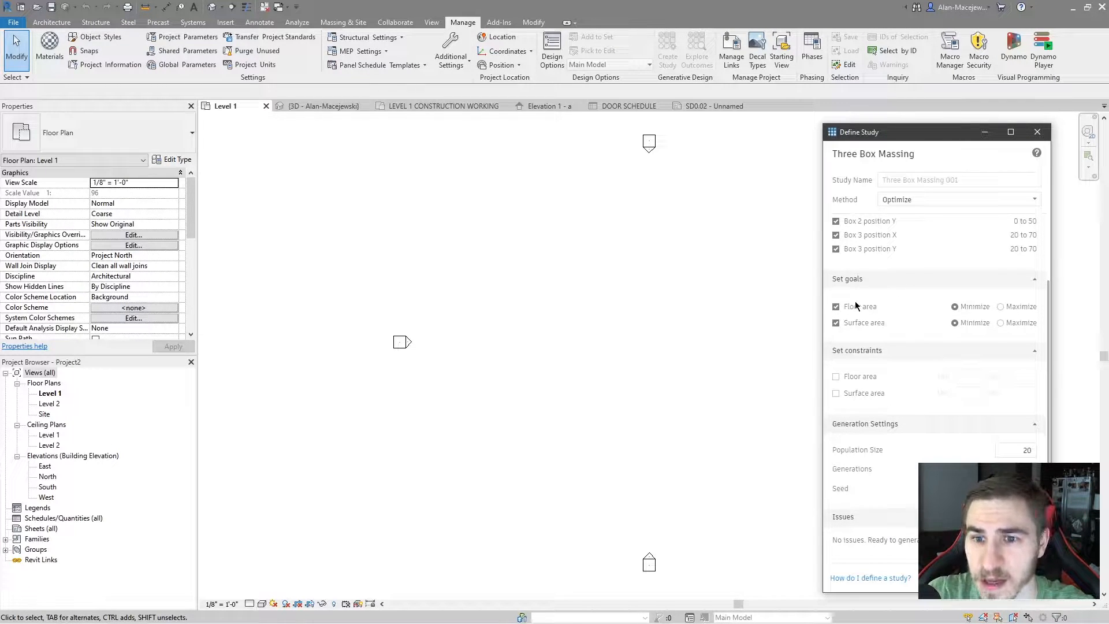
pyautogui.click(1000, 306)
pyautogui.click(1000, 322)
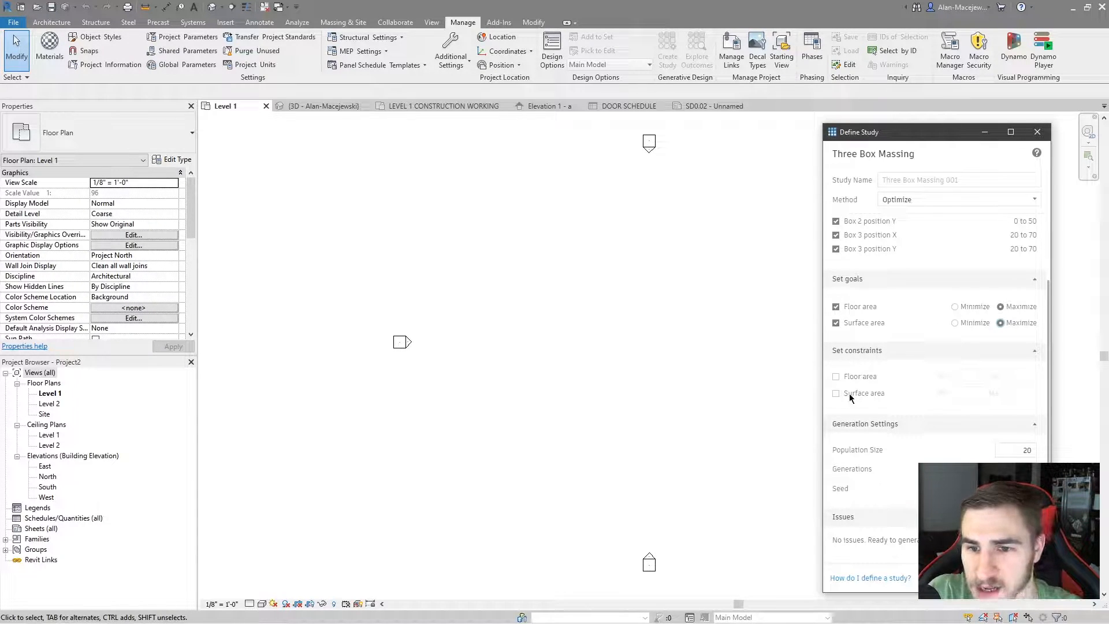
pyautogui.click(836, 376)
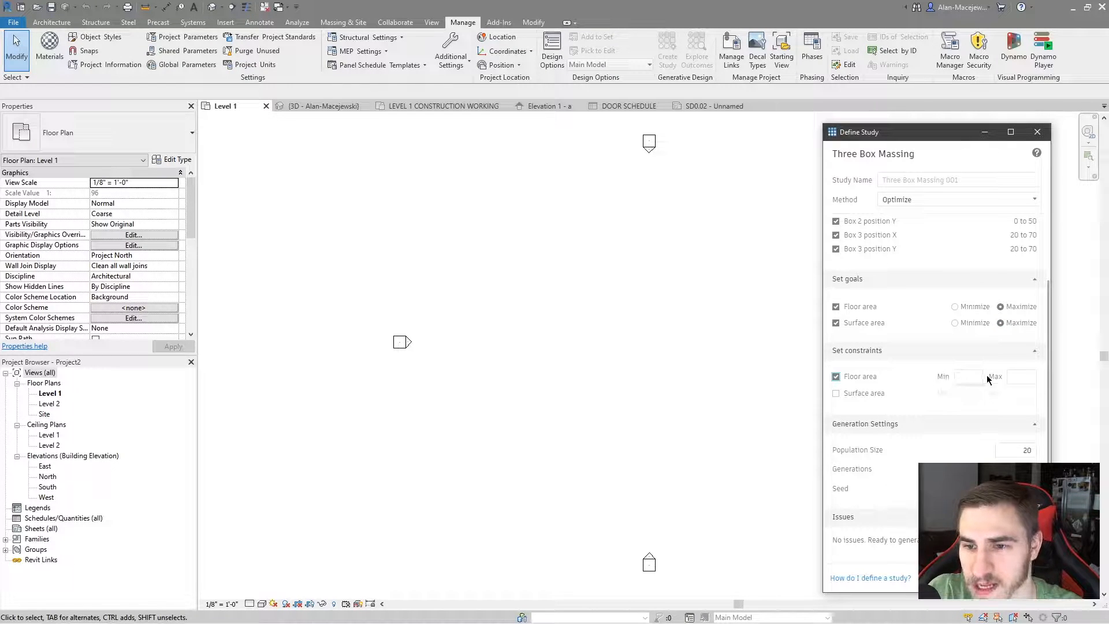
pyautogui.click(836, 377)
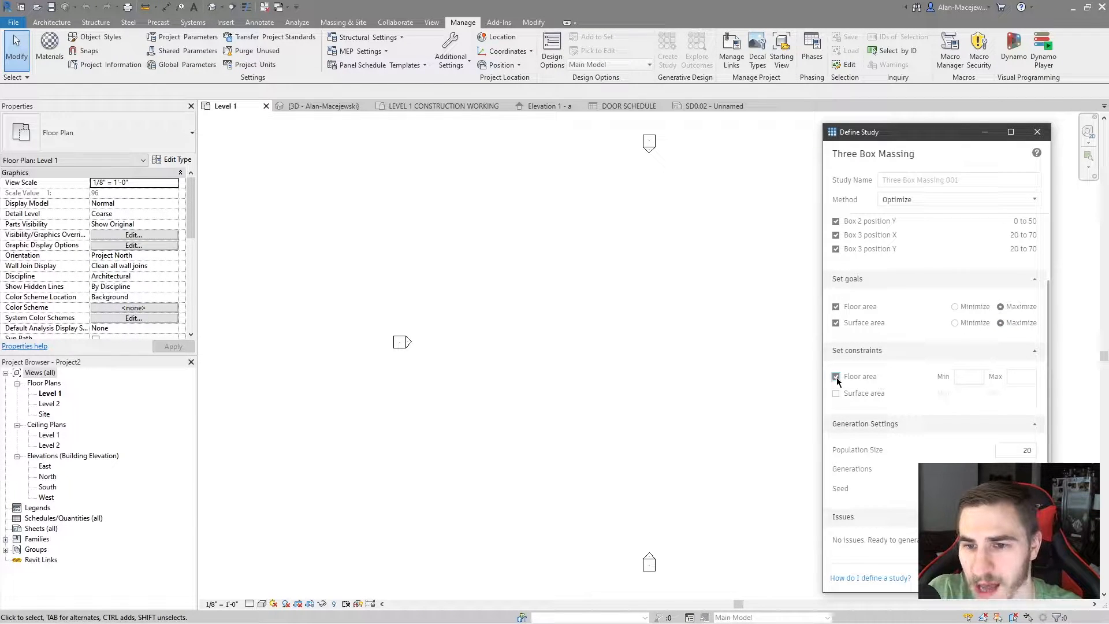
# Set the study's population size to 200 and generate the massing outcomes
pyautogui.doubleClick(1019, 454)
pyautogui.write('200')
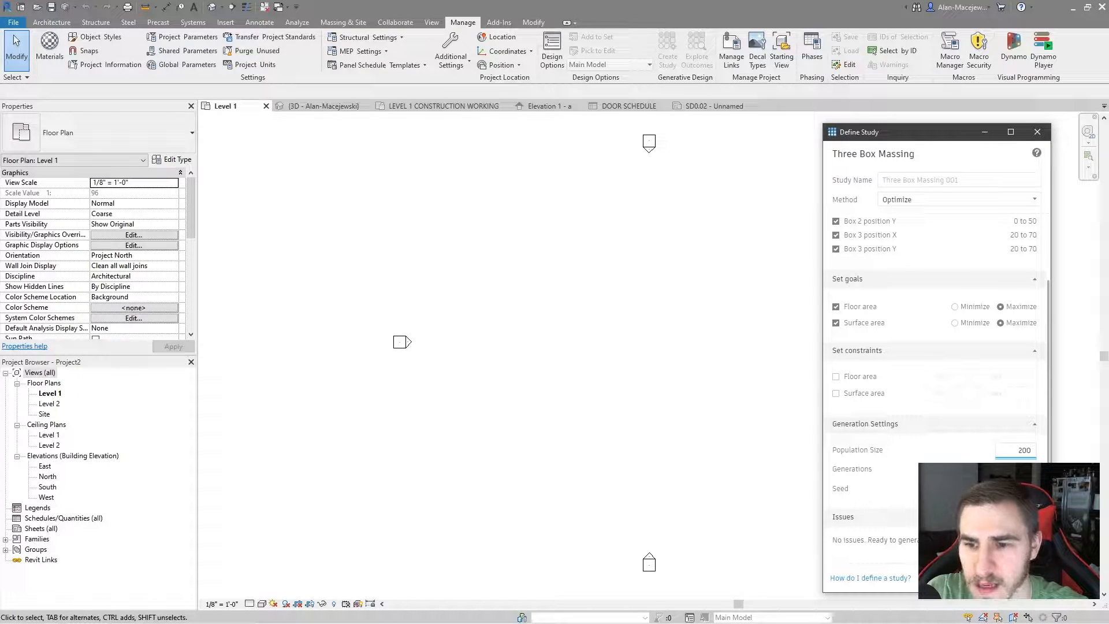
pyautogui.click(1015, 579)
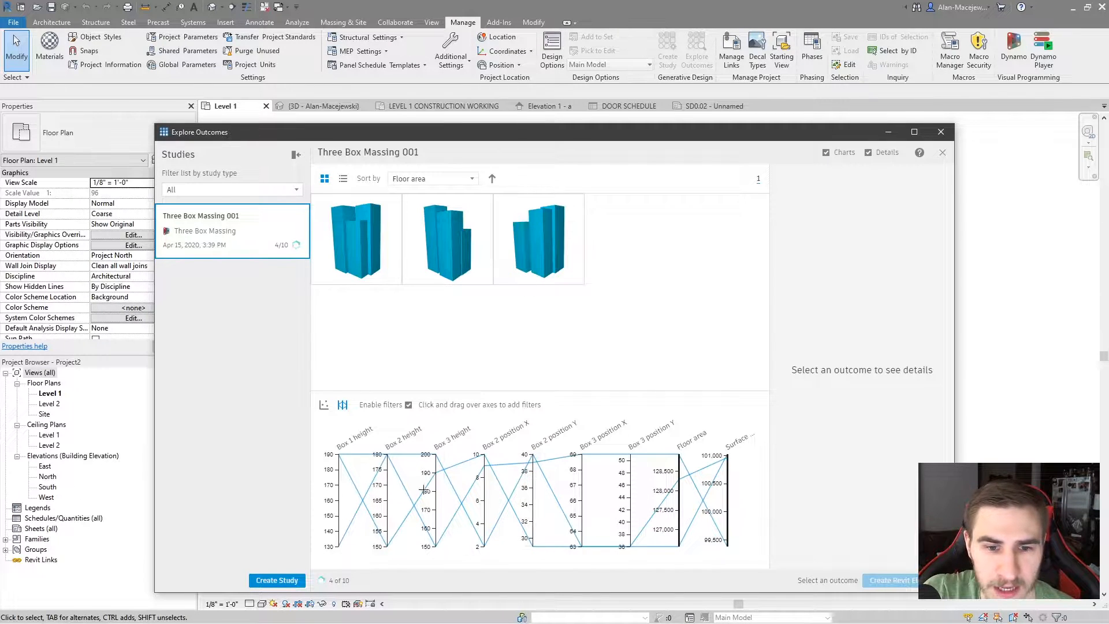
# Compare the shapes, outputs and box inputs of the generated massing outcomes
pyautogui.moveTo(287, 245)
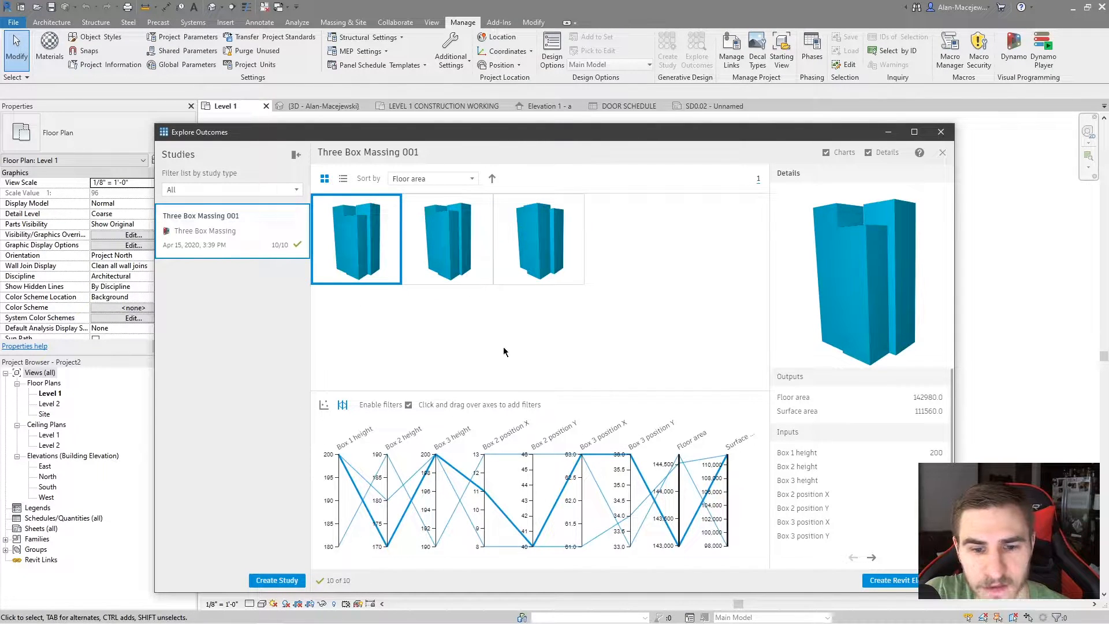
pyautogui.click(465, 248)
pyautogui.click(519, 238)
pyautogui.click(433, 234)
pyautogui.click(389, 272)
pyautogui.click(430, 237)
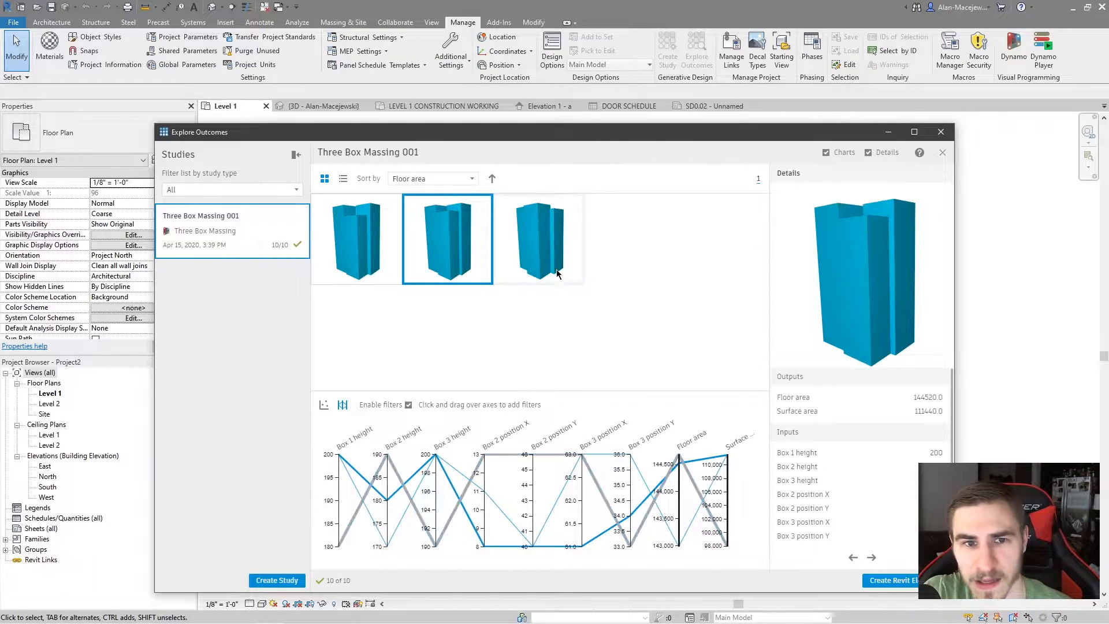
pyautogui.moveTo(857, 253); pyautogui.dragTo(843, 323)
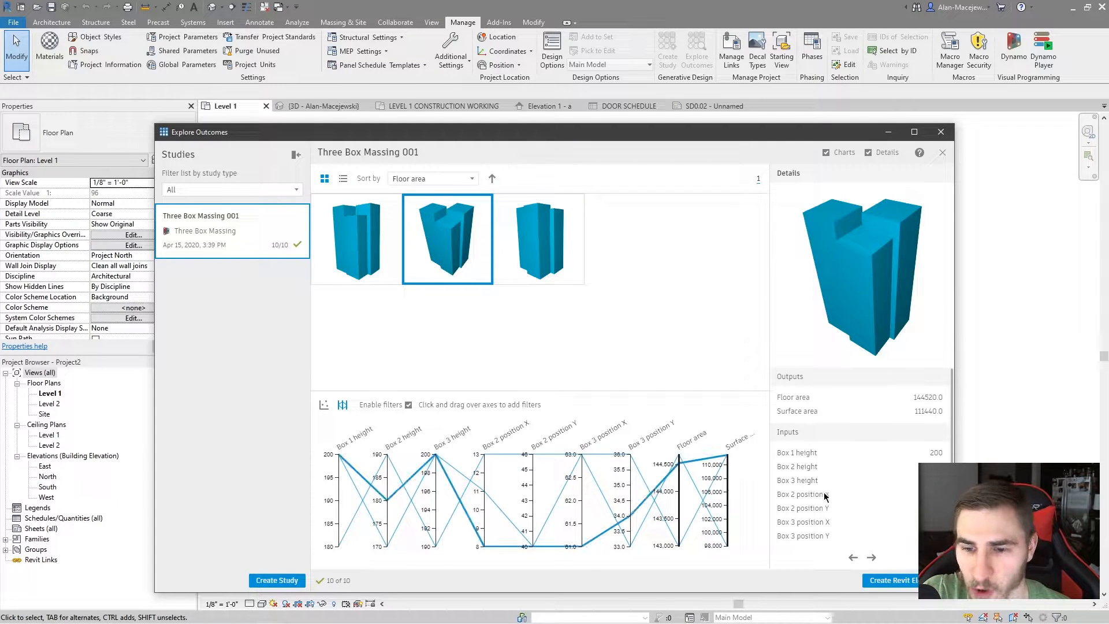
pyautogui.click(356, 255)
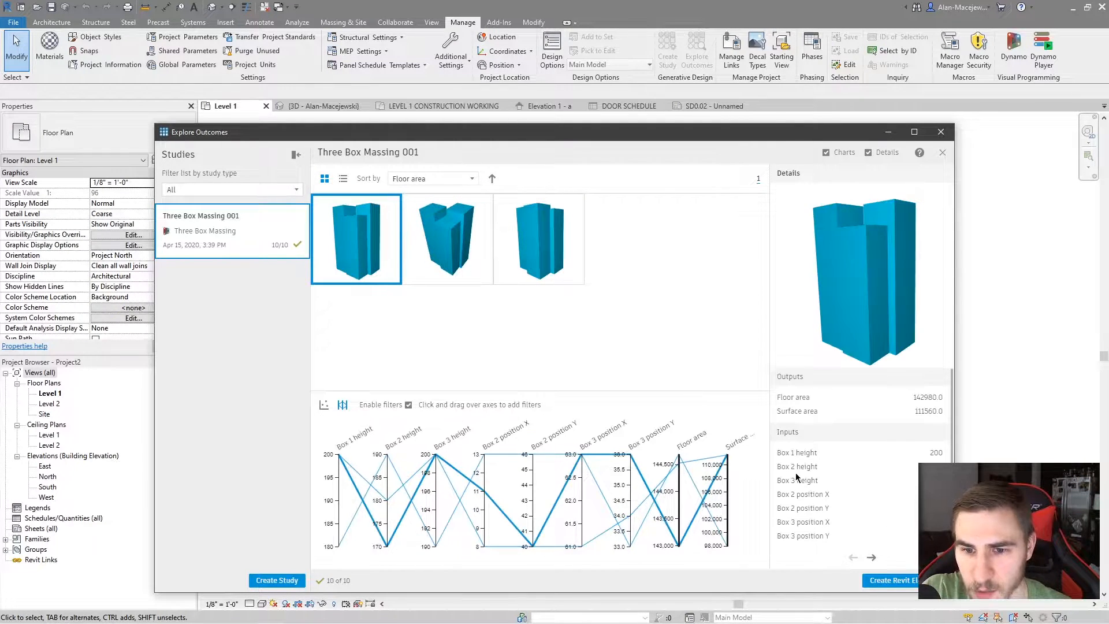
pyautogui.click(476, 258)
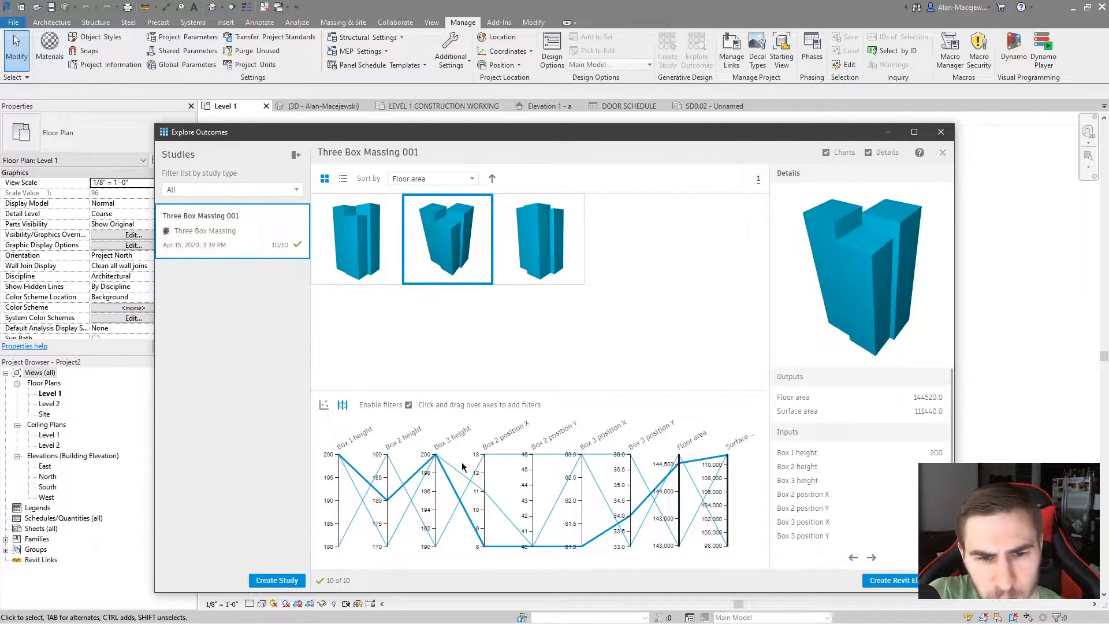
# Examine the outcomes in a scatter plot with Box 1 height on the Y-axis and return to the parallel coordinates chart
pyautogui.click(323, 407)
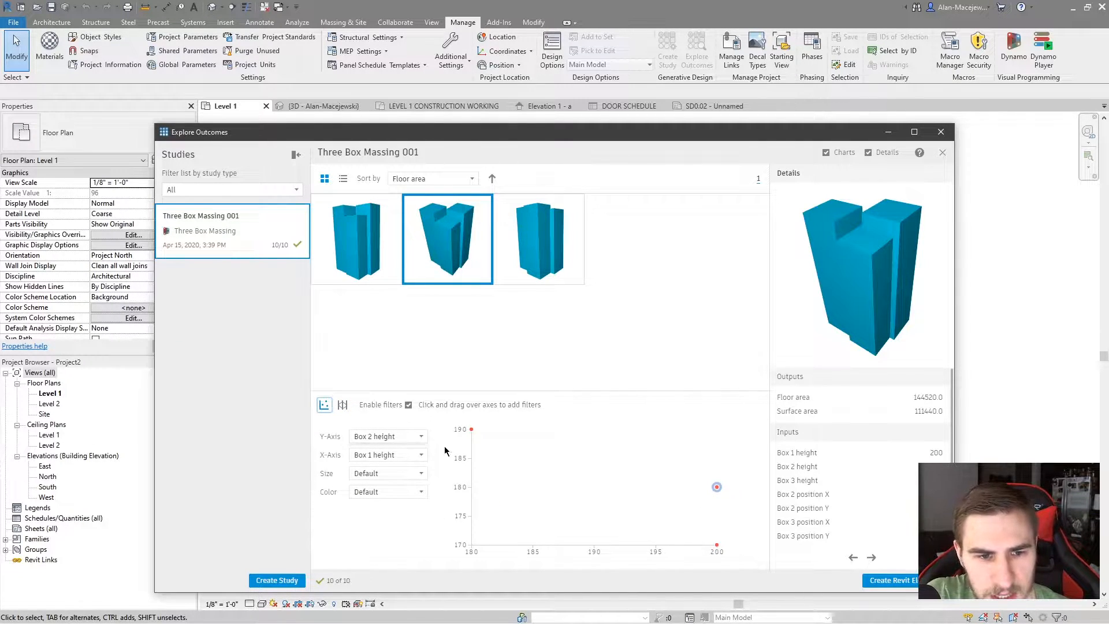
pyautogui.click(395, 265)
pyautogui.click(546, 268)
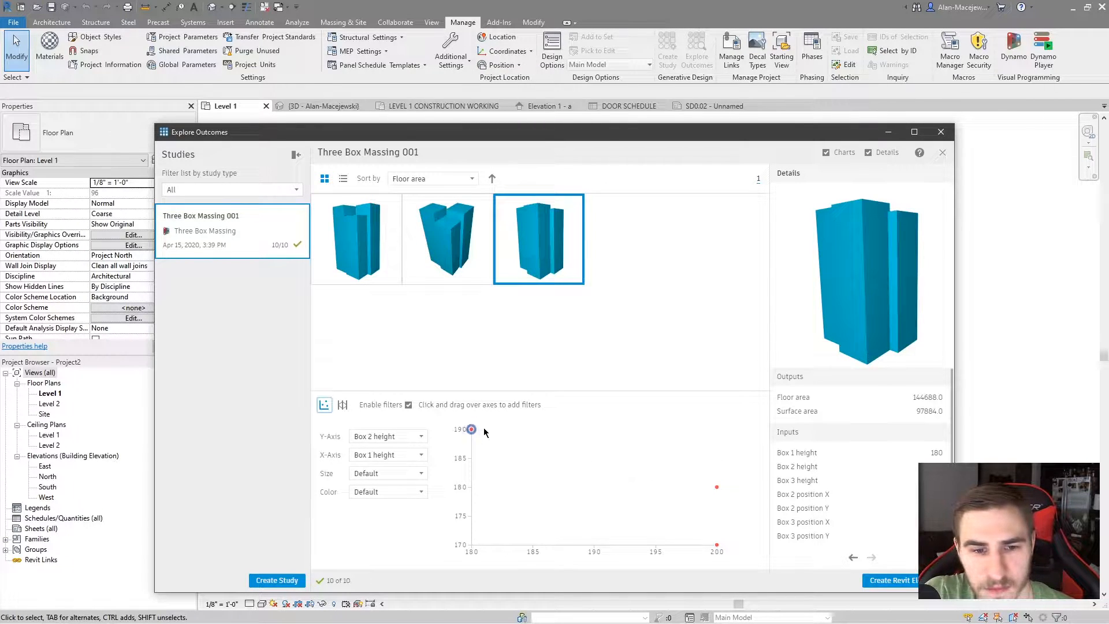
pyautogui.click(386, 436)
pyautogui.click(382, 453)
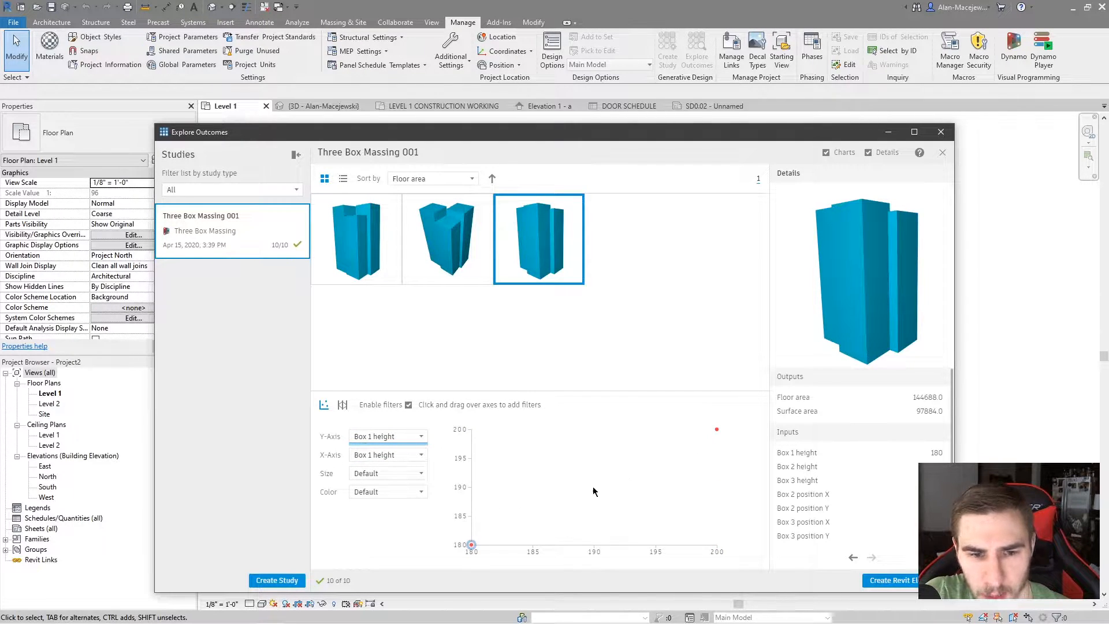
pyautogui.click(342, 404)
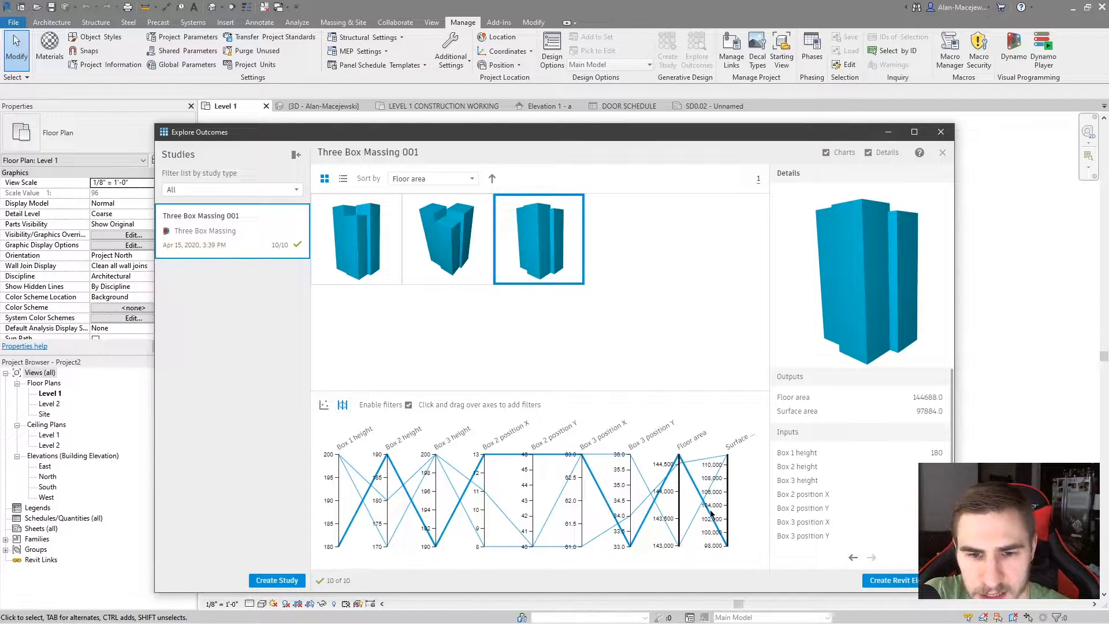
# Try a range filter on the chart's floor area axis and inspect the third outcome's massing from another angle
pyautogui.moveTo(679, 543); pyautogui.dragTo(682, 511)
pyautogui.moveTo(680, 491); pyautogui.dragTo(681, 469)
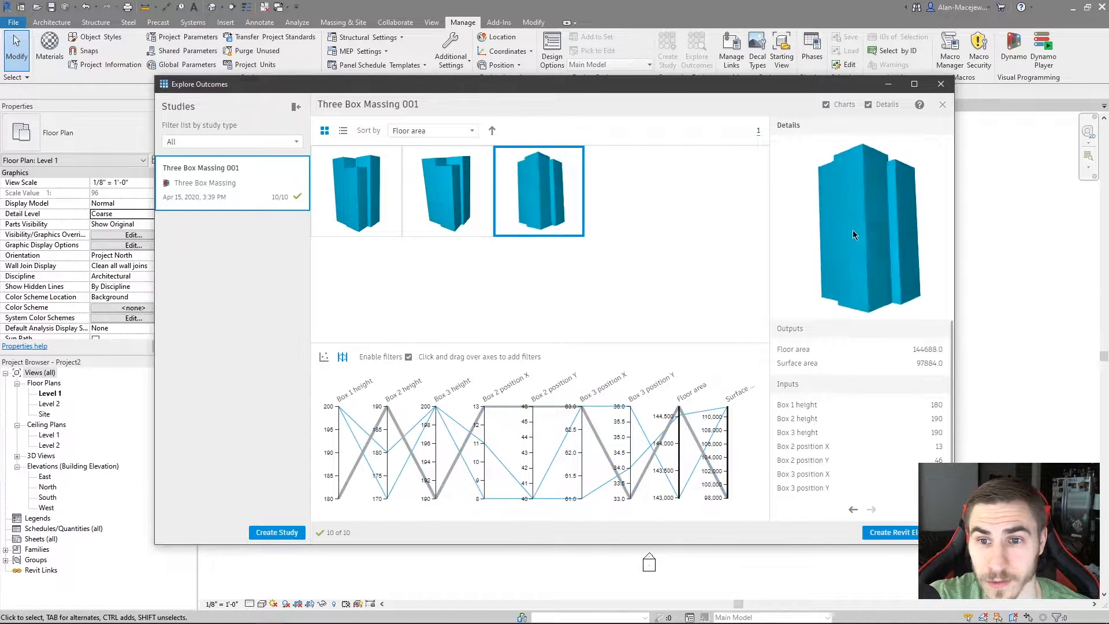
pyautogui.moveTo(851, 230); pyautogui.dragTo(845, 247)
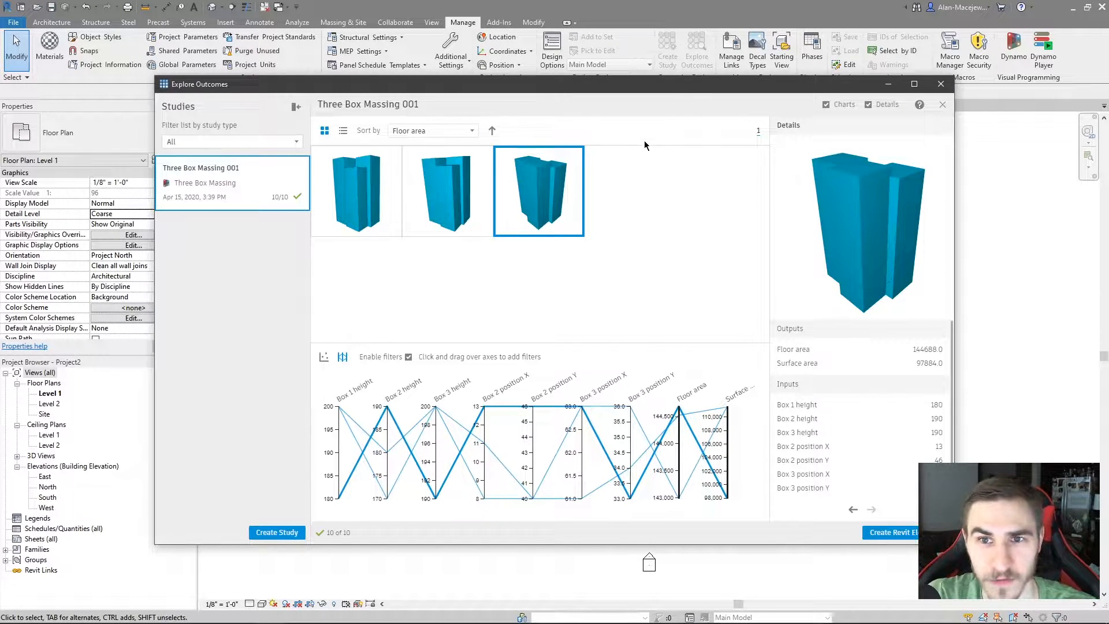
pyautogui.moveTo(608, 91); pyautogui.dragTo(630, 103)
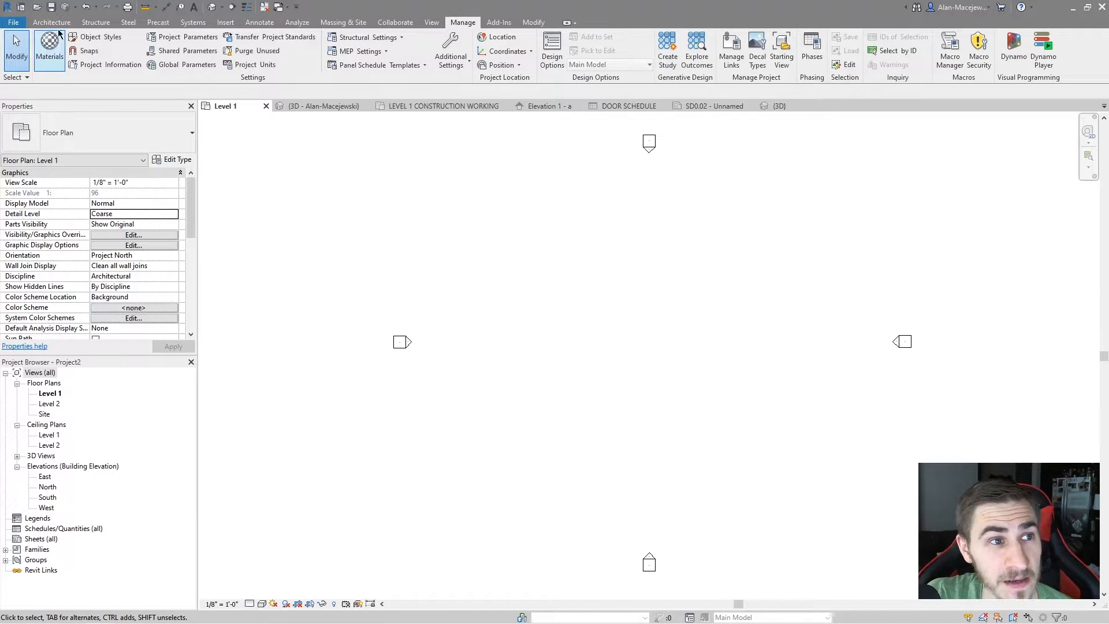
# Draw a circumscribed hexagon of Generic - 8" walls on Level 1, 20' high and about 34' across
pyautogui.click(59, 25)
pyautogui.click(47, 45)
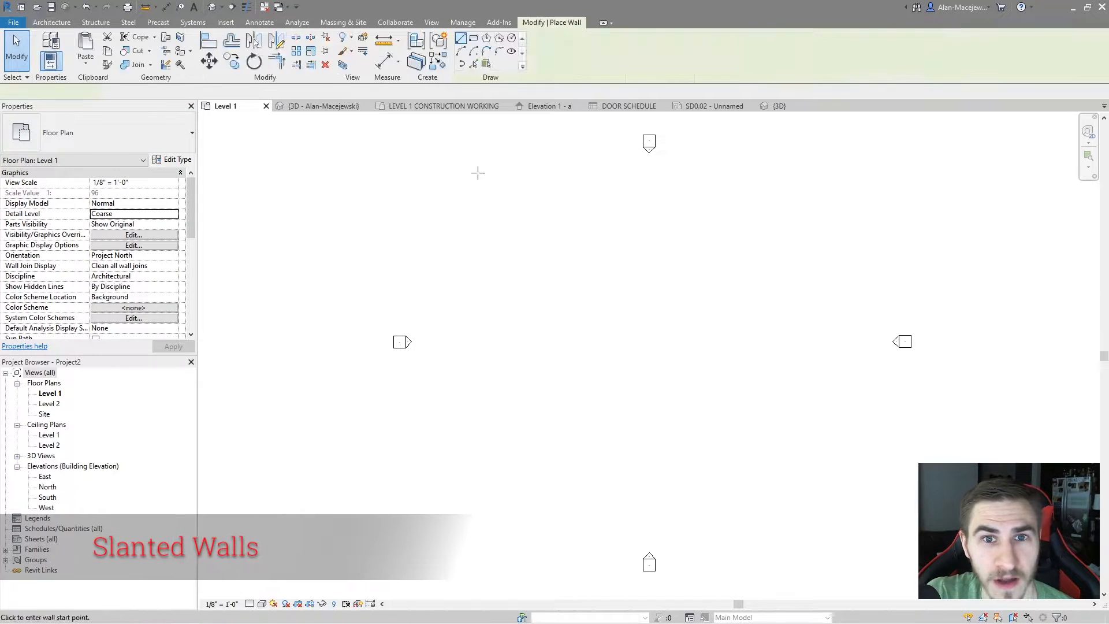
pyautogui.click(499, 38)
pyautogui.click(636, 353)
pyautogui.click(686, 357)
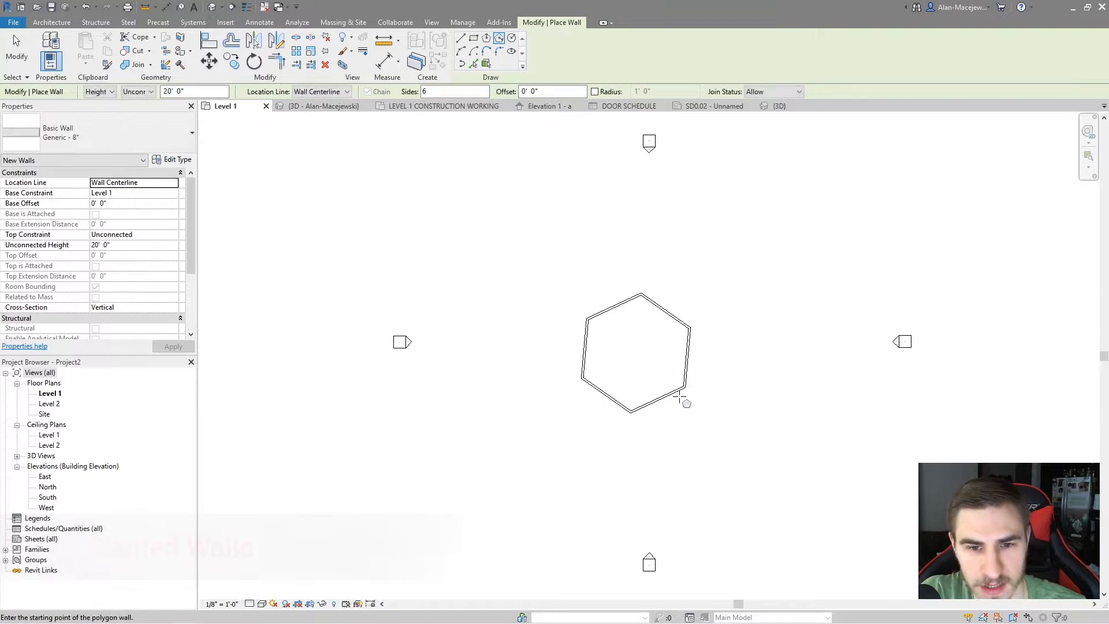
pyautogui.press('Escape')
pyautogui.press('Escape')
pyautogui.click(658, 400)
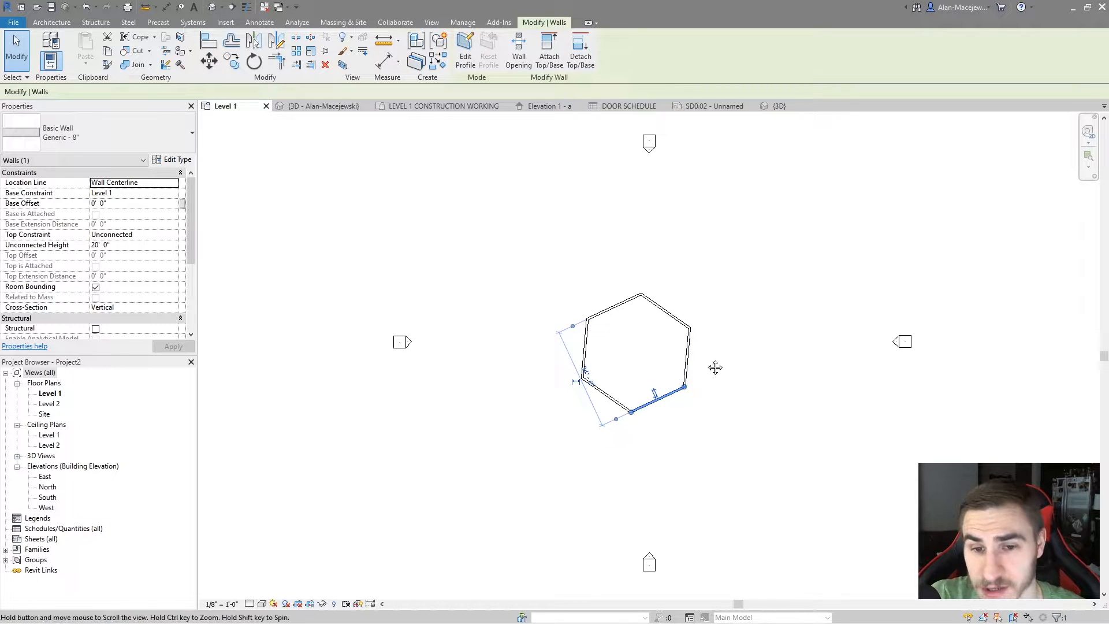
pyautogui.moveTo(700, 426); pyautogui.dragTo(720, 386, button='middle')
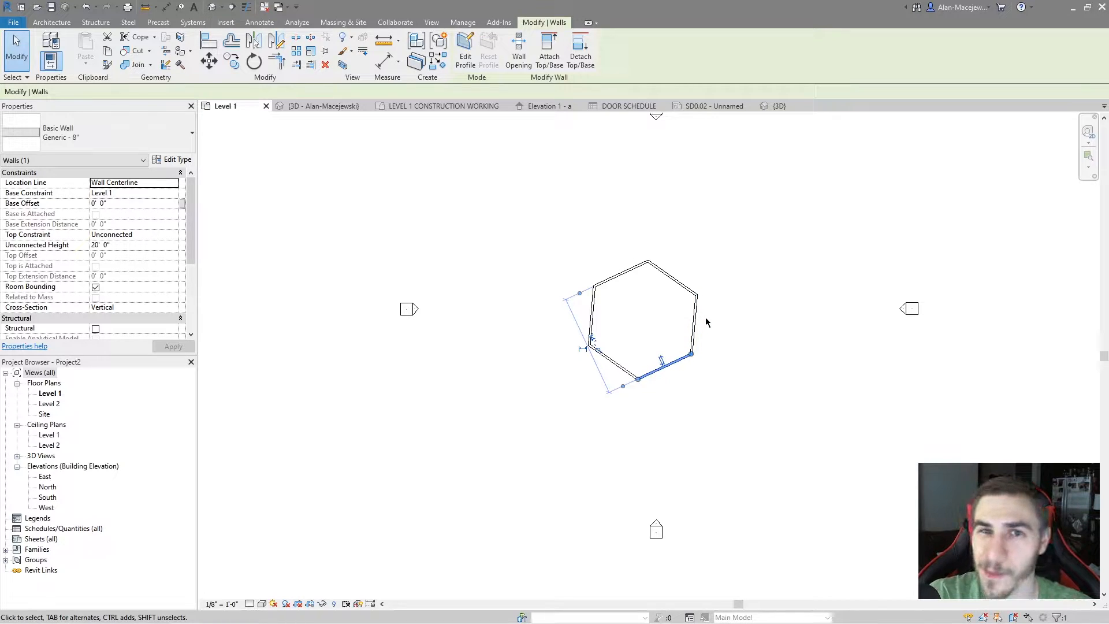
pyautogui.press('Escape')
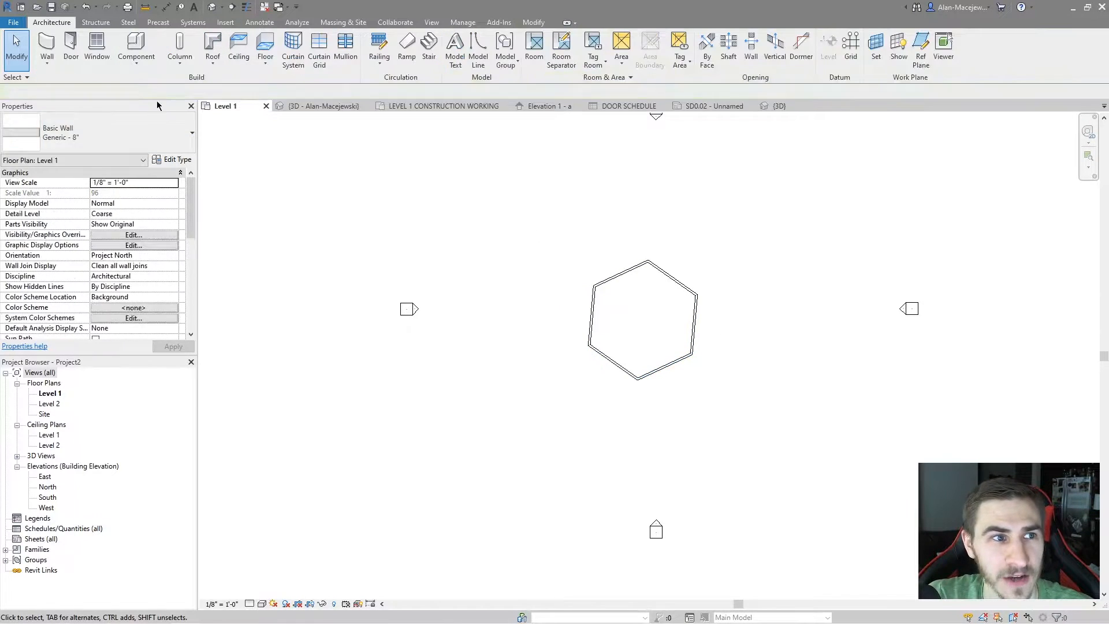
pyautogui.click(47, 46)
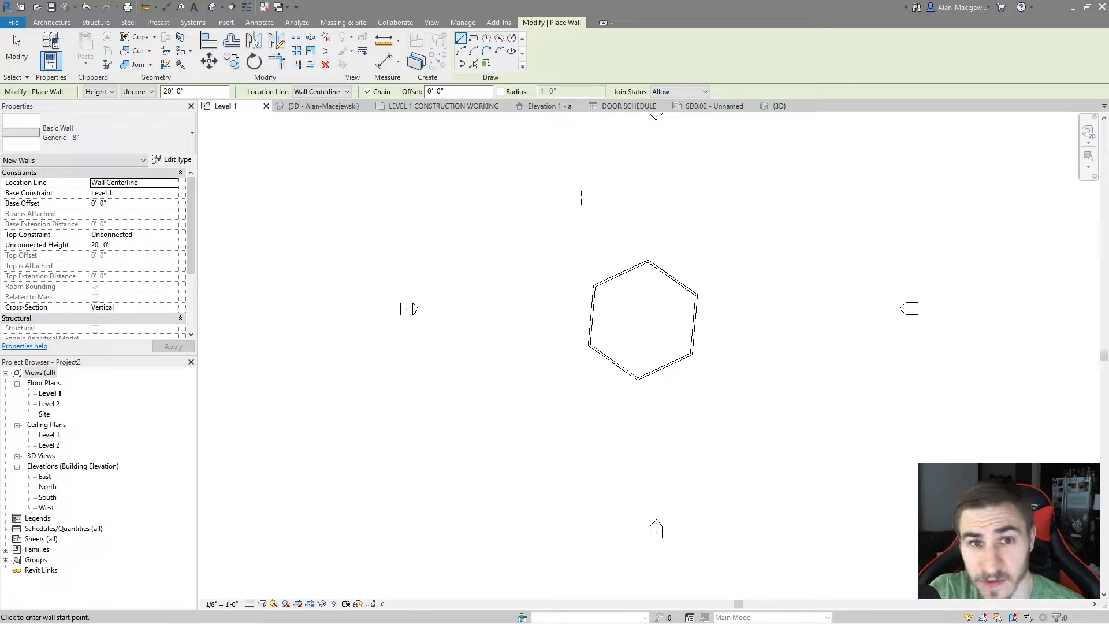
pyautogui.press('Escape')
pyautogui.press('Escape')
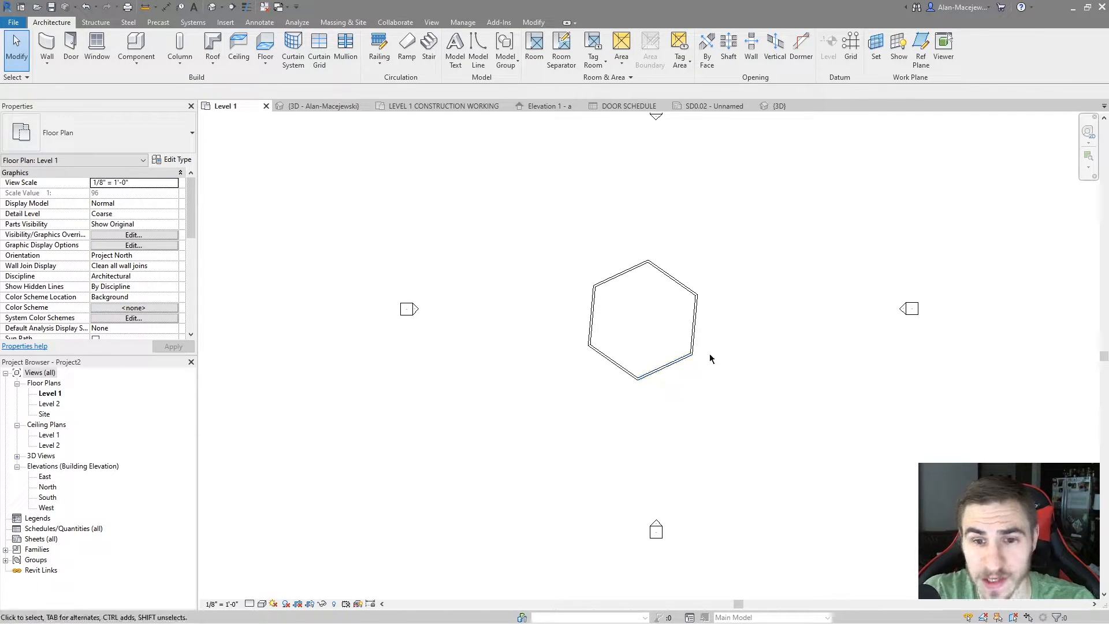
# Change the cross-section of the hexagon's lower-right wall to Slanted
pyautogui.click(669, 365)
pyautogui.click(655, 401)
pyautogui.scroll(5, 670, 390)
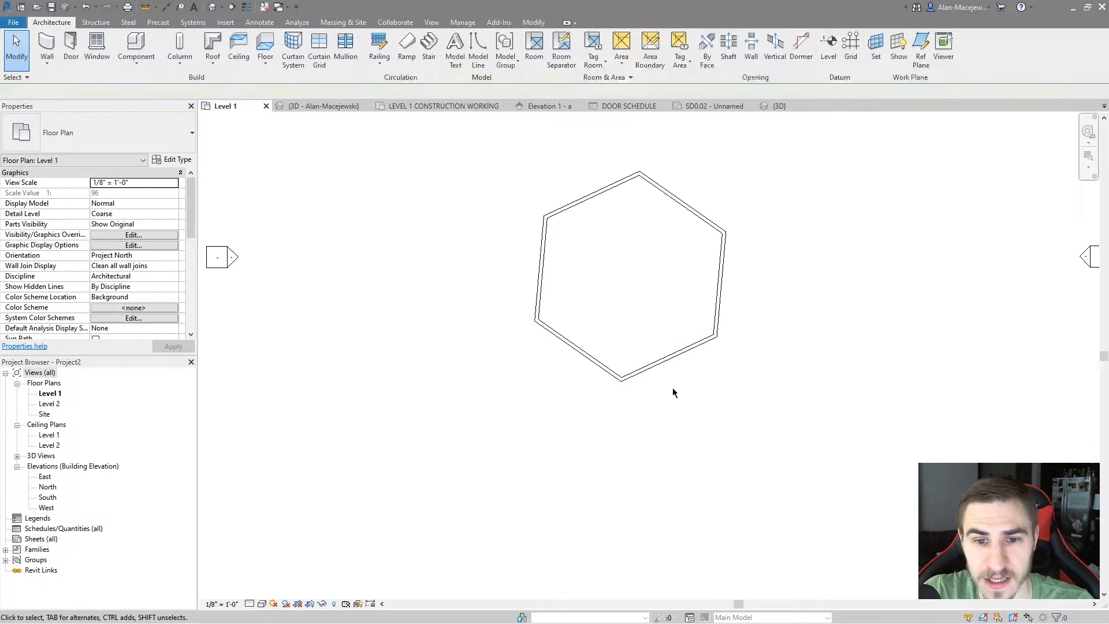
pyautogui.click(670, 362)
pyautogui.moveTo(693, 323); pyautogui.dragTo(701, 352, button='middle')
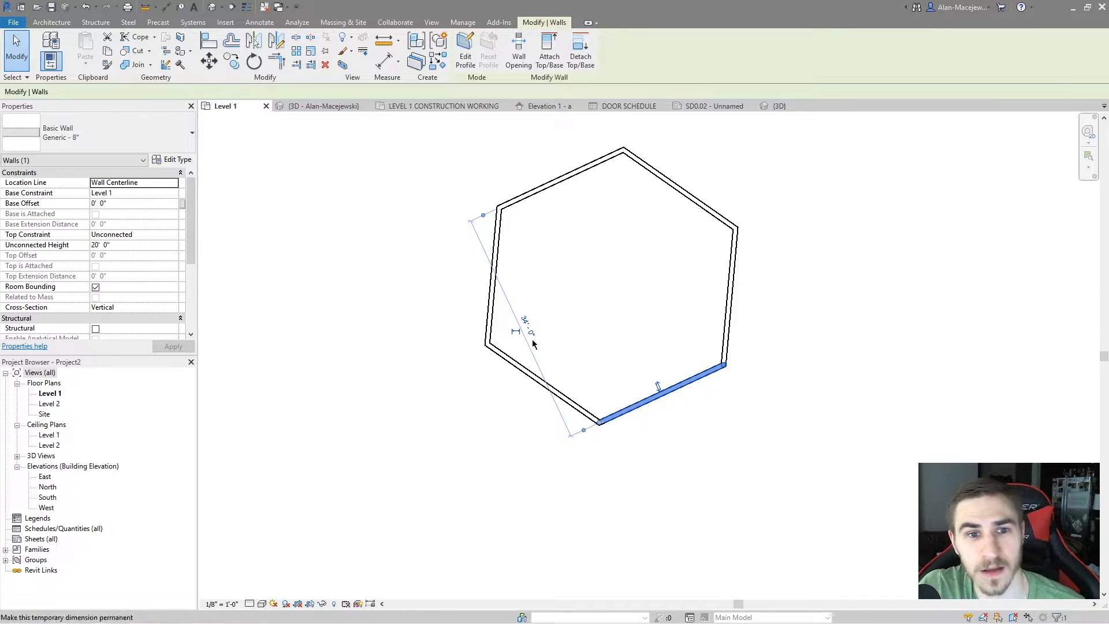
pyautogui.click(132, 310)
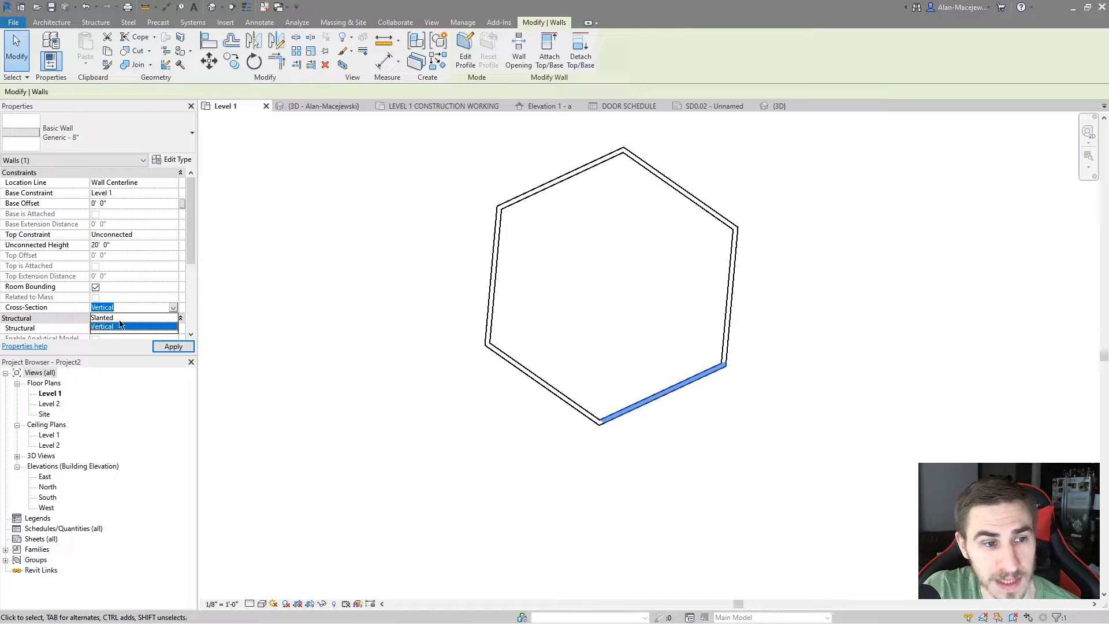
pyautogui.click(118, 317)
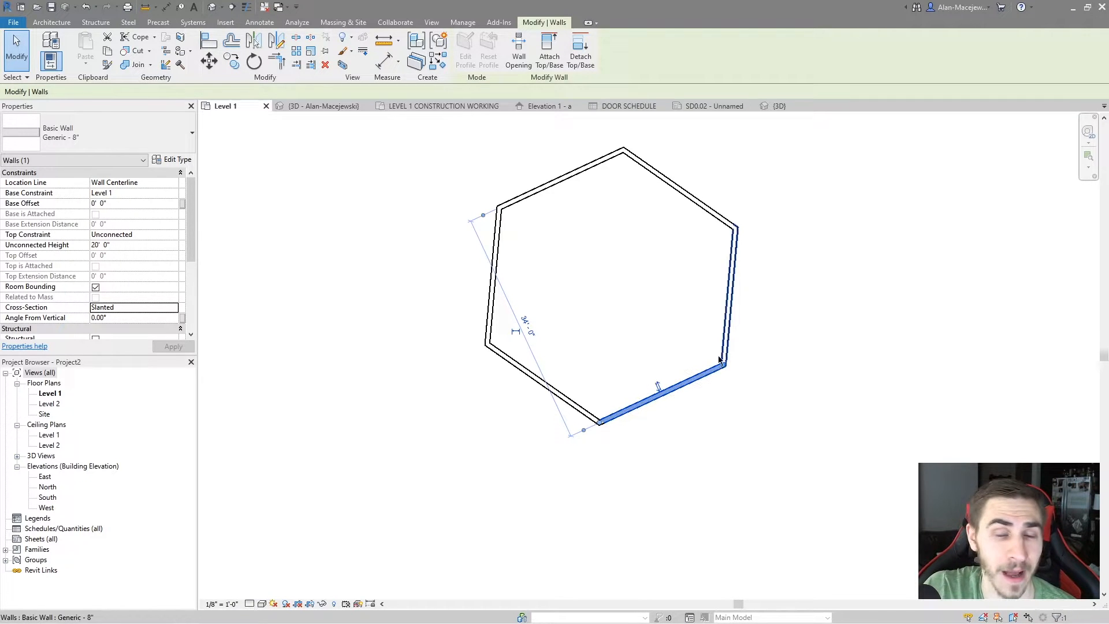
# Set the slanted wall's angle from vertical to 10 degrees
pyautogui.click(130, 317)
pyautogui.doubleClick(130, 318)
pyautogui.write('10')
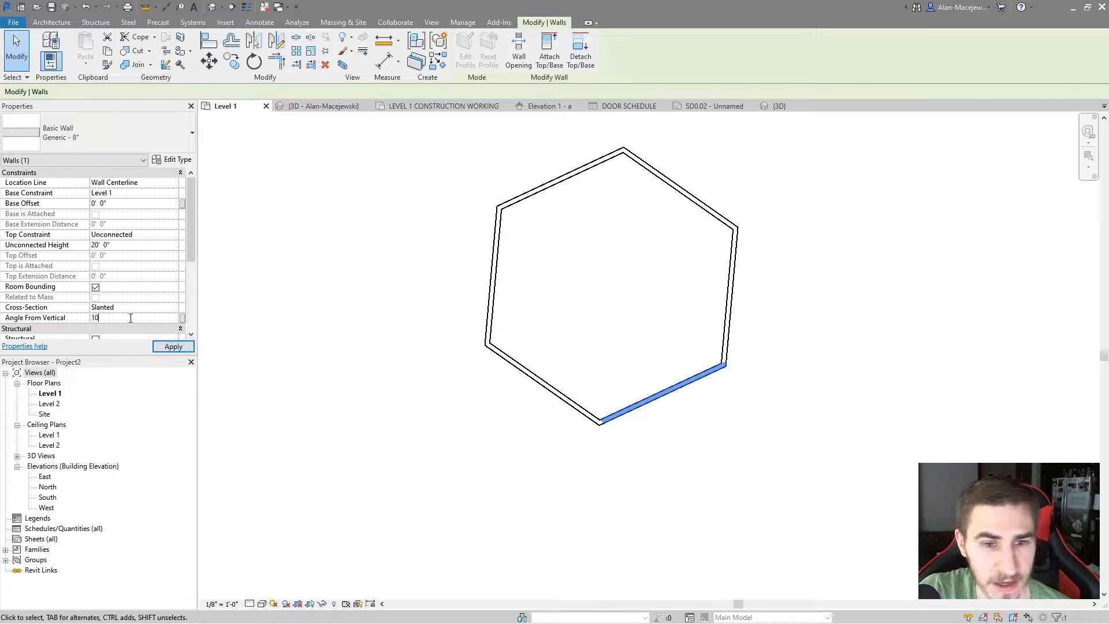
pyautogui.press('Escape')
pyautogui.scroll(3, 693, 391)
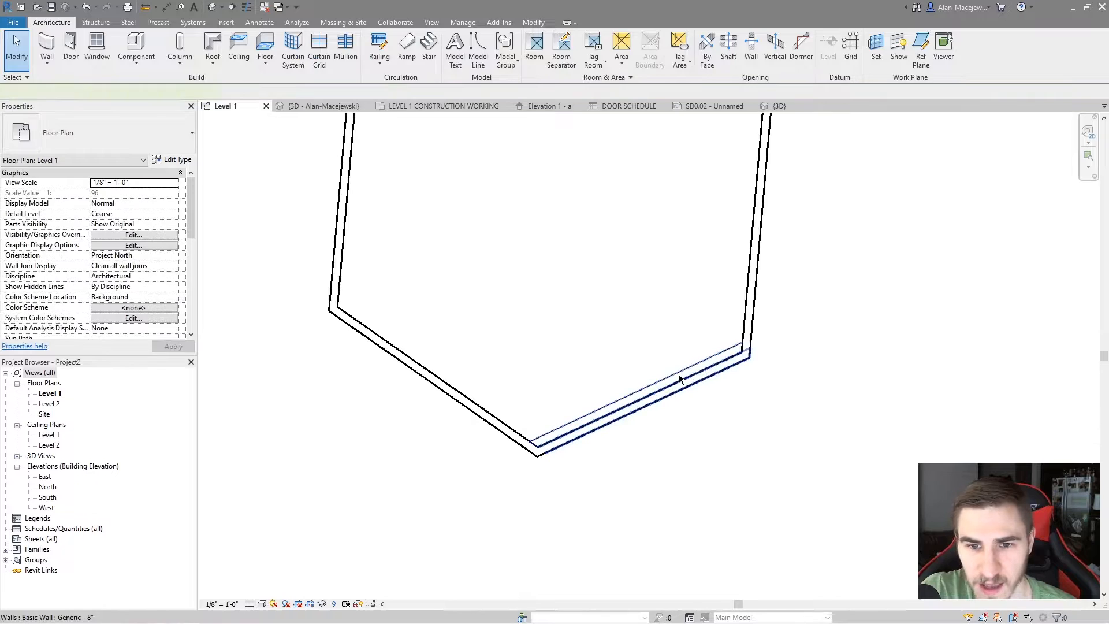
# Set the slanted lower-right wall's angle from vertical to 45 degrees and deselect it
pyautogui.click(693, 392)
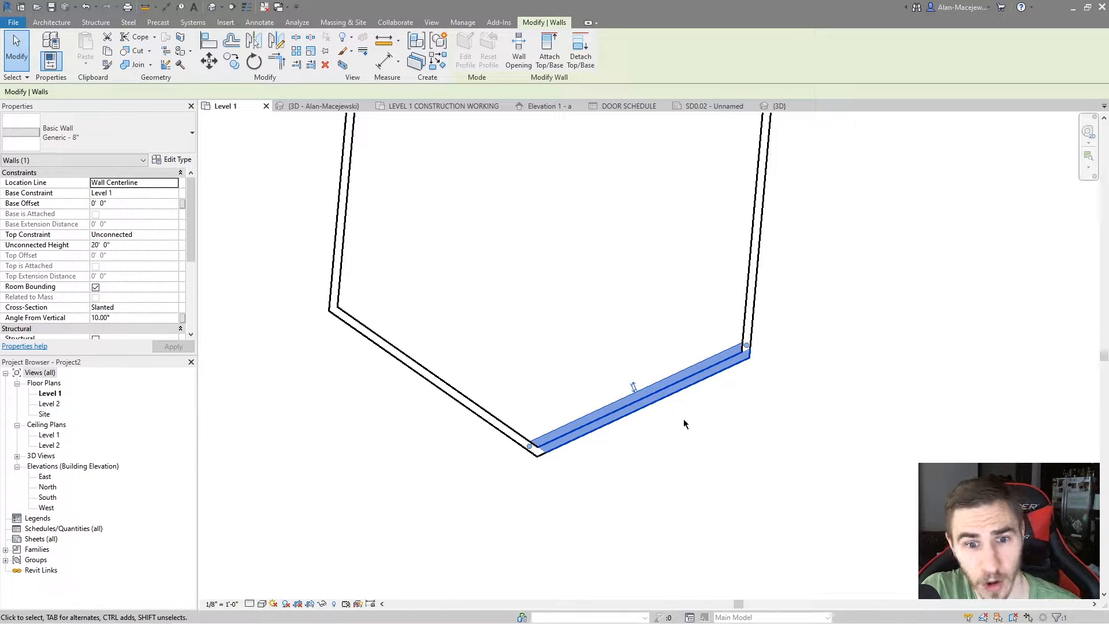
pyautogui.scroll(-2, 647, 415)
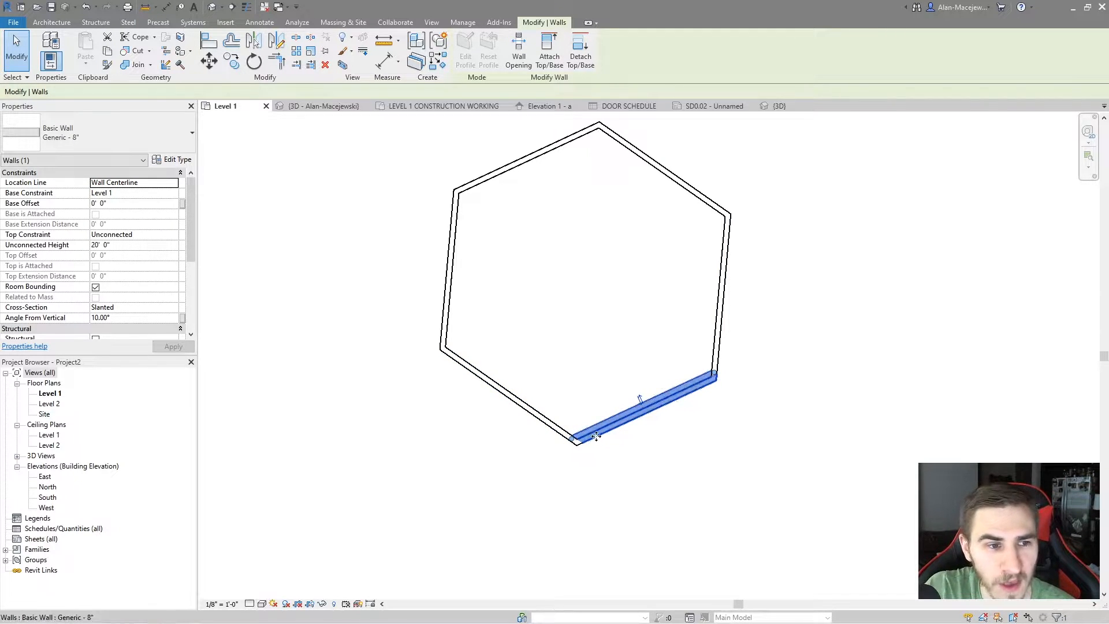
pyautogui.click(134, 319)
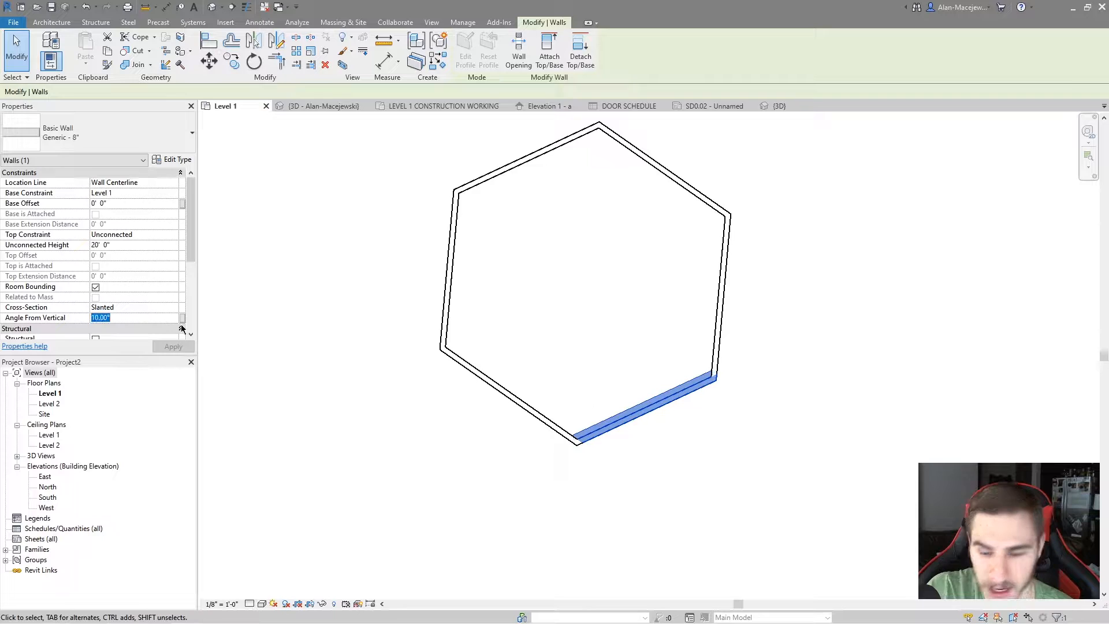
pyautogui.write('45')
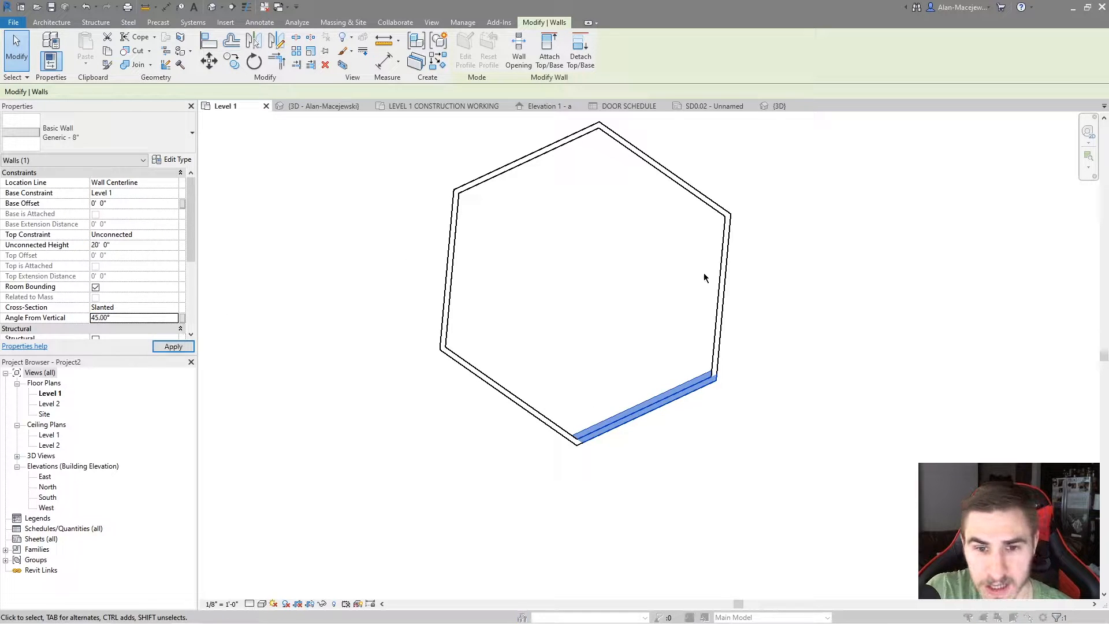
pyautogui.click(521, 360)
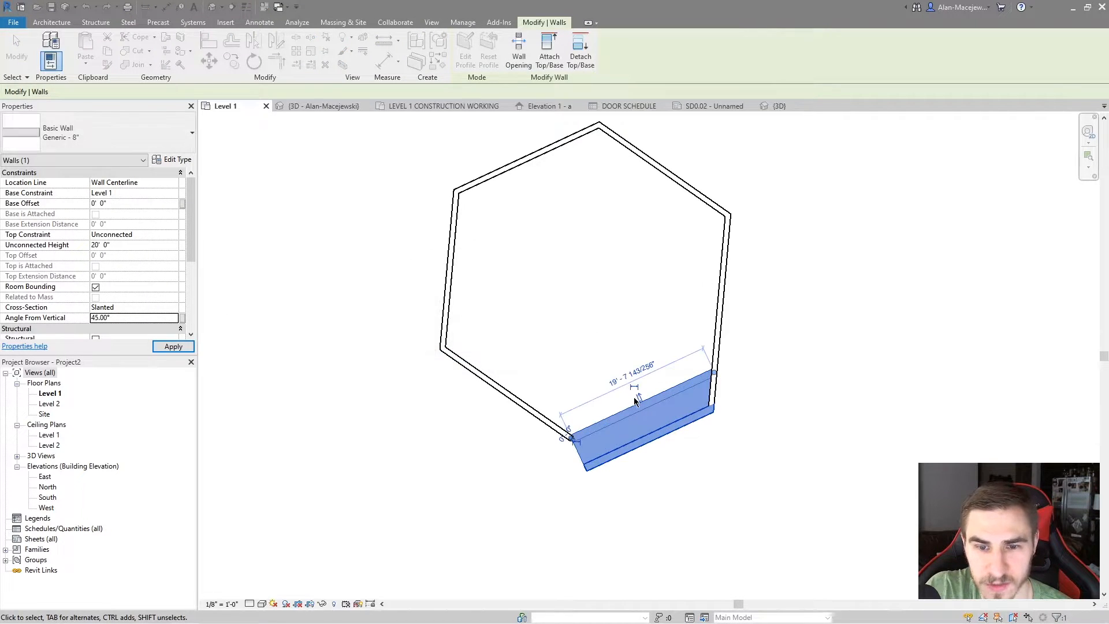
pyautogui.click(621, 479)
pyautogui.scroll(-2, 642, 440)
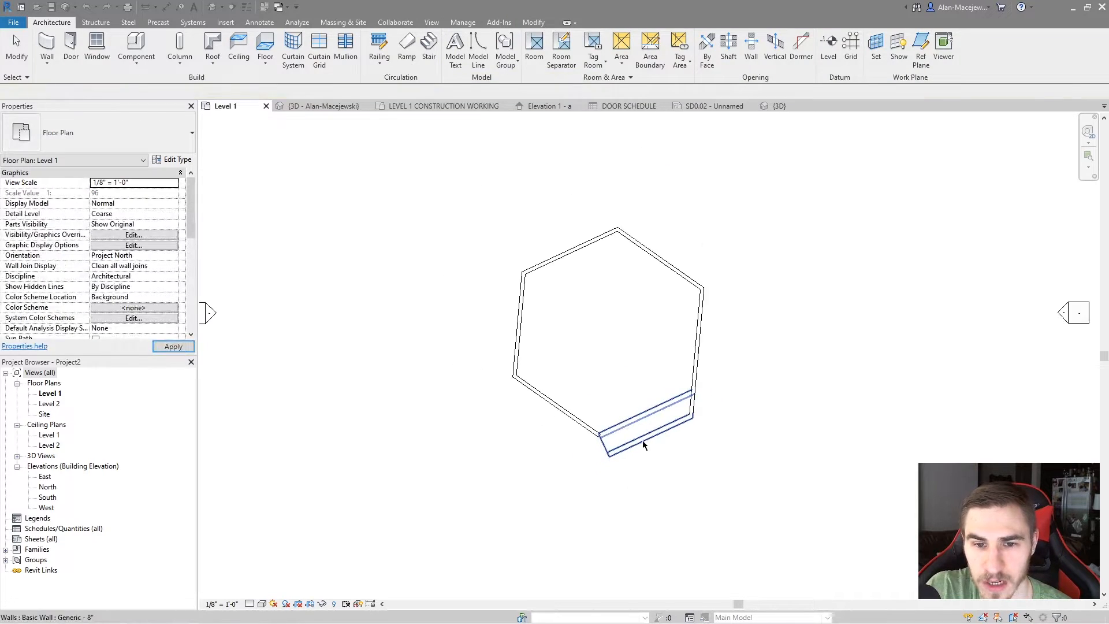
pyautogui.click(687, 409)
pyautogui.click(667, 477)
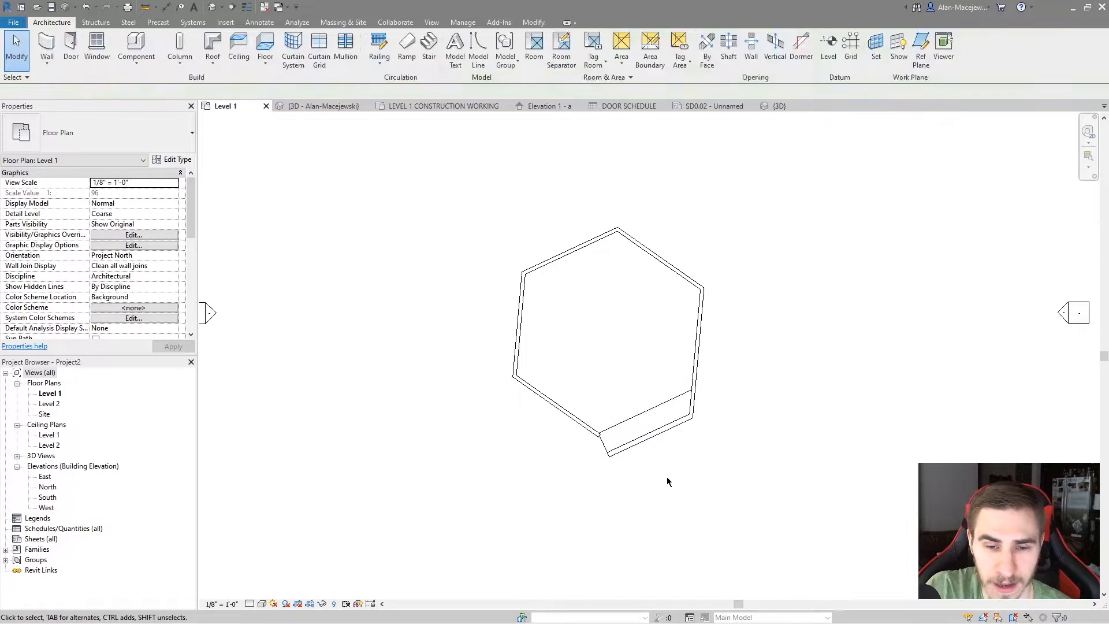
# Place two Single-Flush 36" x 84" doors side by side in the wall slanted at 45 degrees
pyautogui.scroll(1, 646, 451)
pyautogui.click(646, 437)
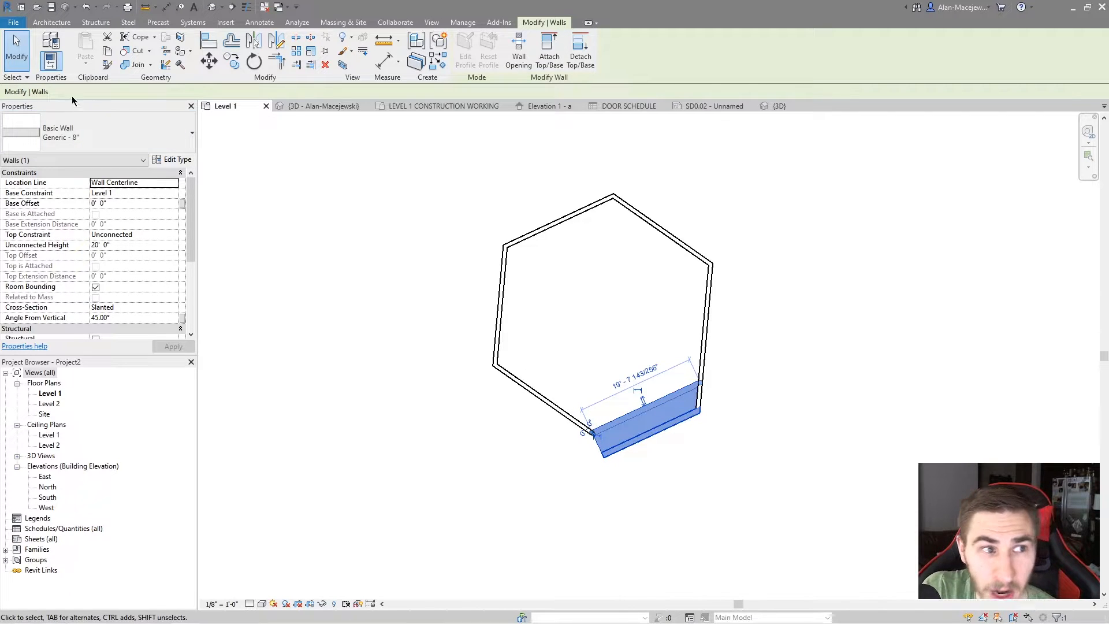
pyautogui.click(52, 22)
pyautogui.click(62, 50)
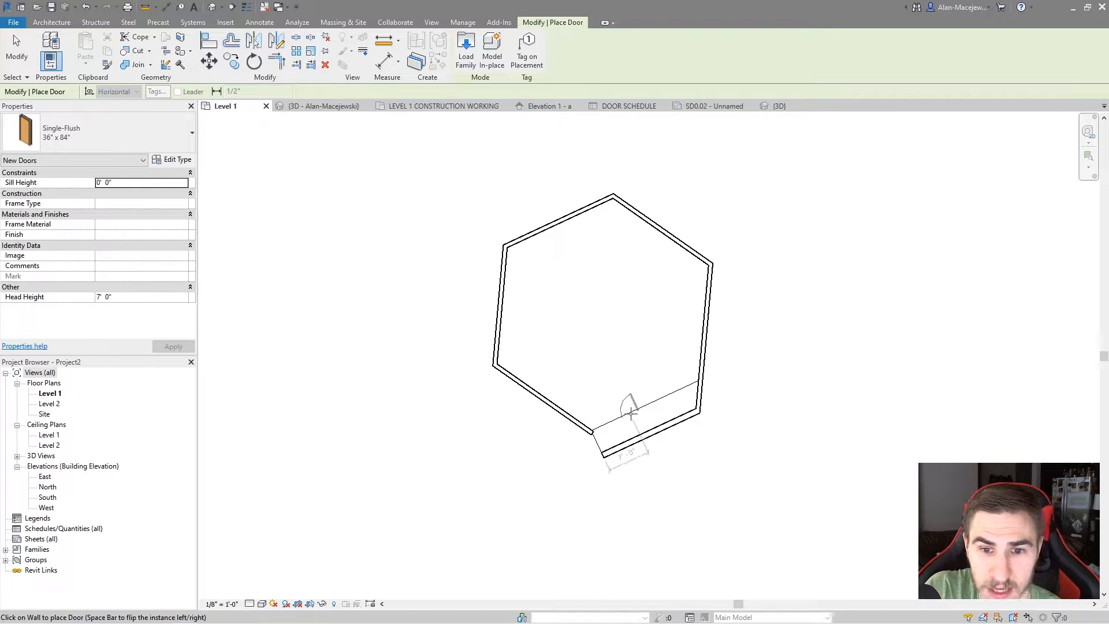
pyautogui.scroll(2, 607, 383)
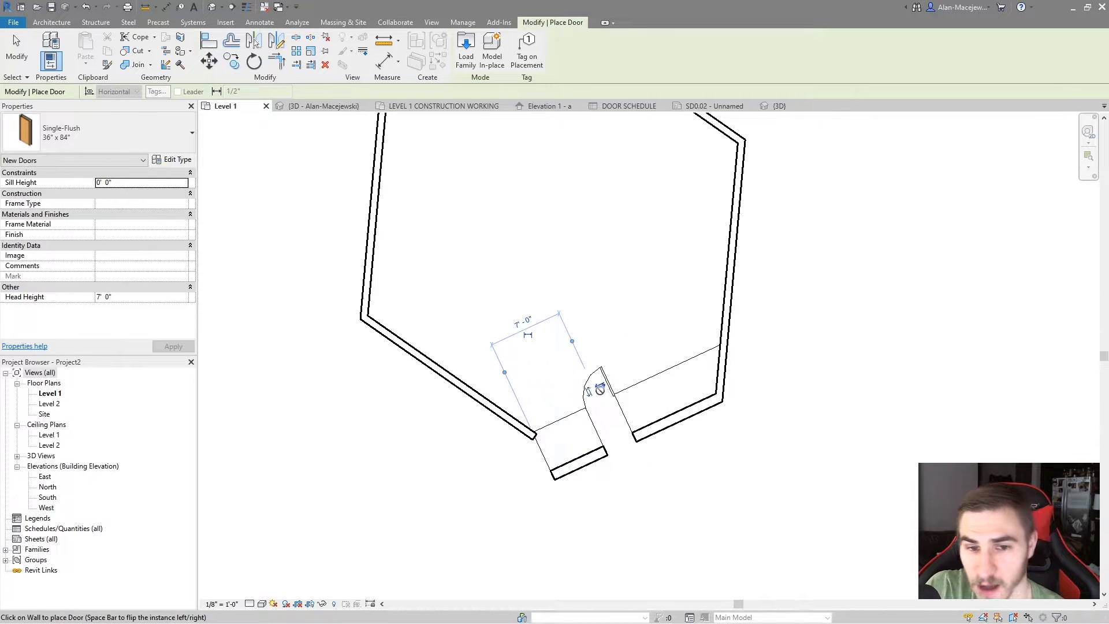
pyautogui.scroll(-2, 609, 451)
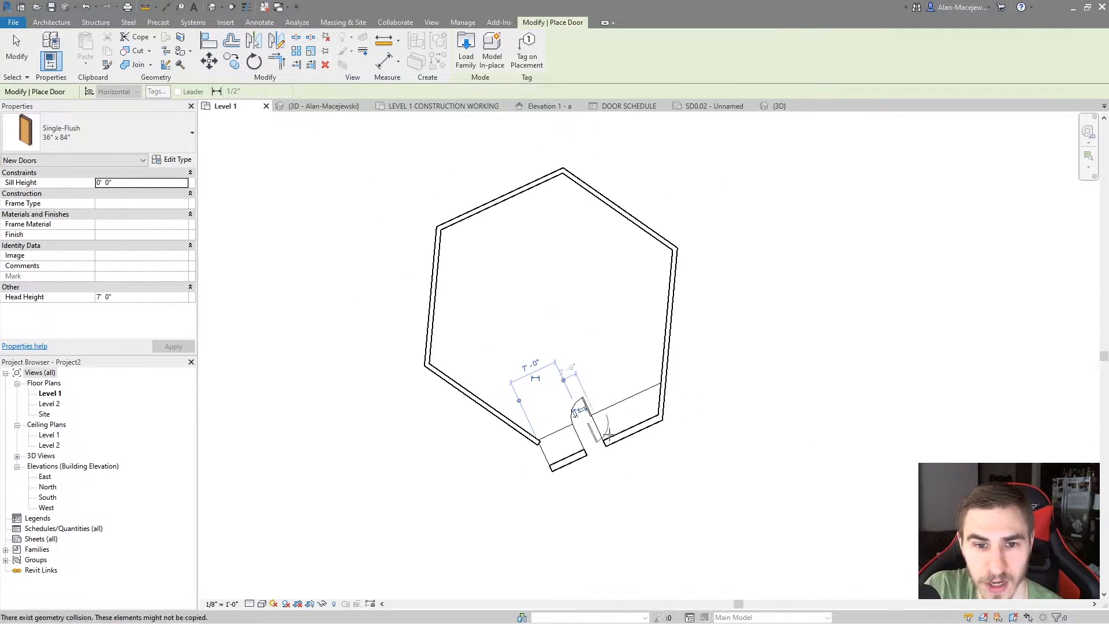
pyautogui.click(583, 420)
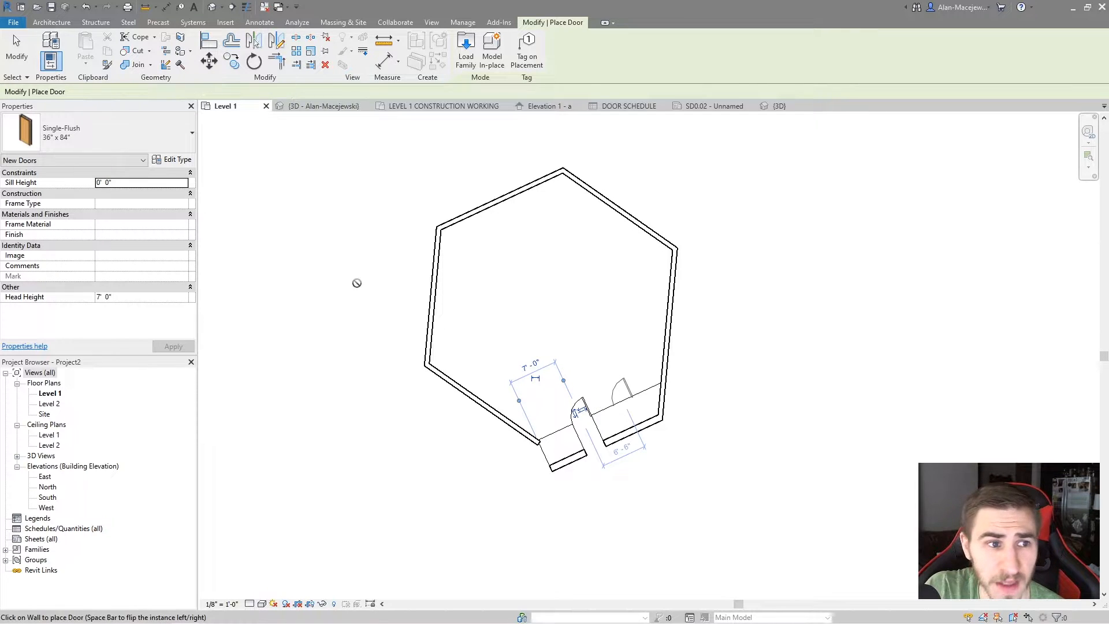
pyautogui.press('Escape')
pyautogui.press('Escape')
# Make the hexagon's right-hand wall, next to the door wall, slanted with an angle from vertical of 20 degrees
pyautogui.click(463, 392)
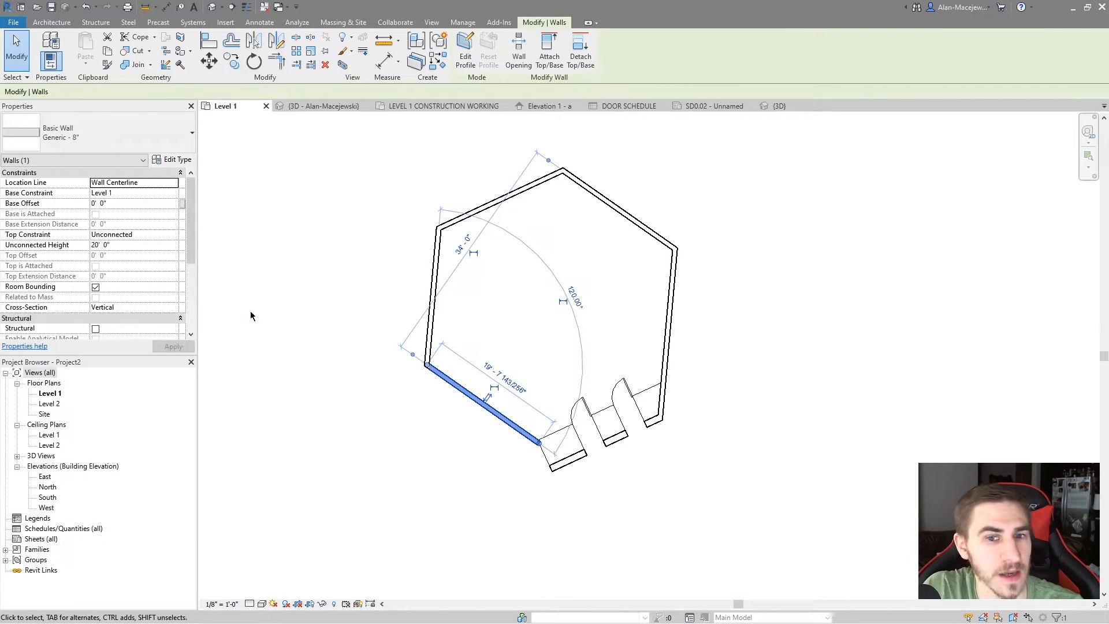
pyautogui.click(651, 321)
pyautogui.click(168, 307)
pyautogui.click(127, 317)
pyautogui.click(120, 318)
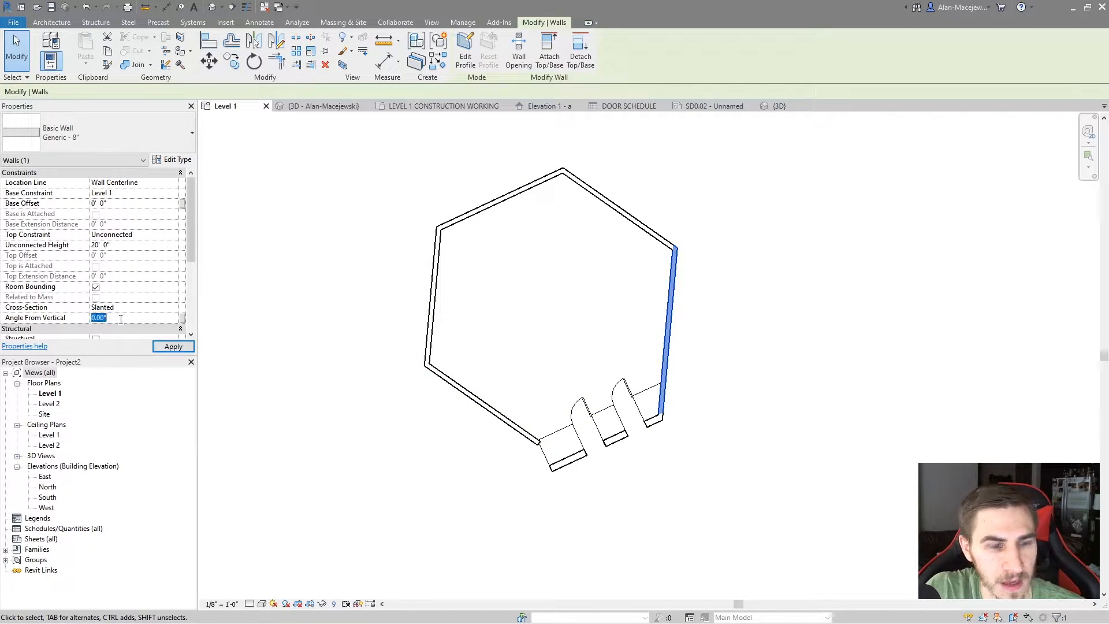
pyautogui.write('20')
pyautogui.press('Return')
pyautogui.click(739, 312)
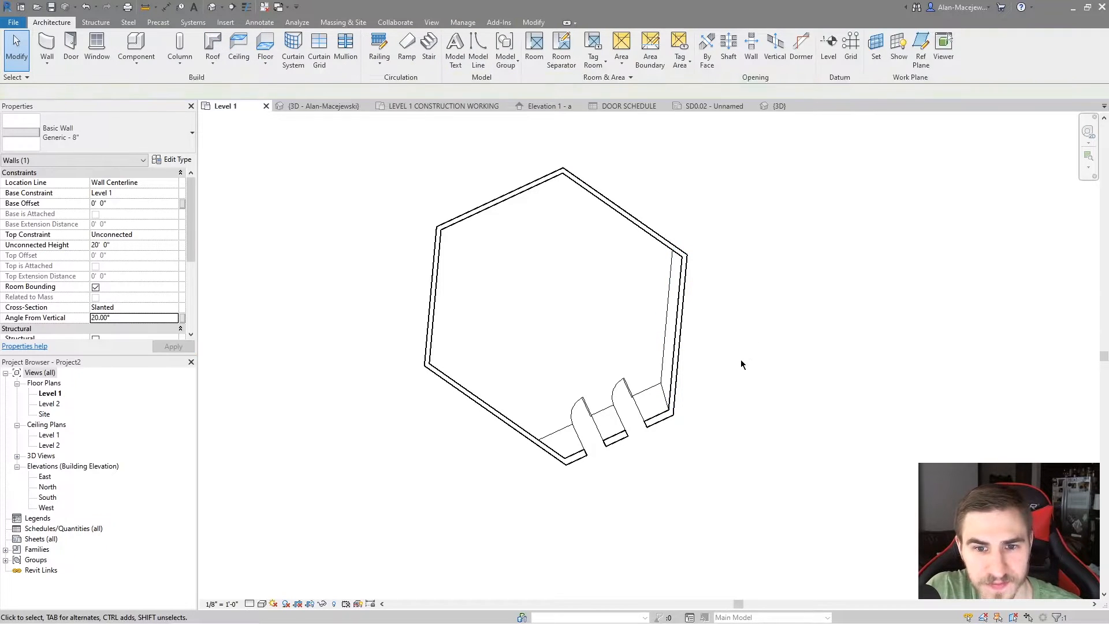
# Place two Fixed 36" x 48" windows in the wall slanted at 20 degrees
pyautogui.click(96, 47)
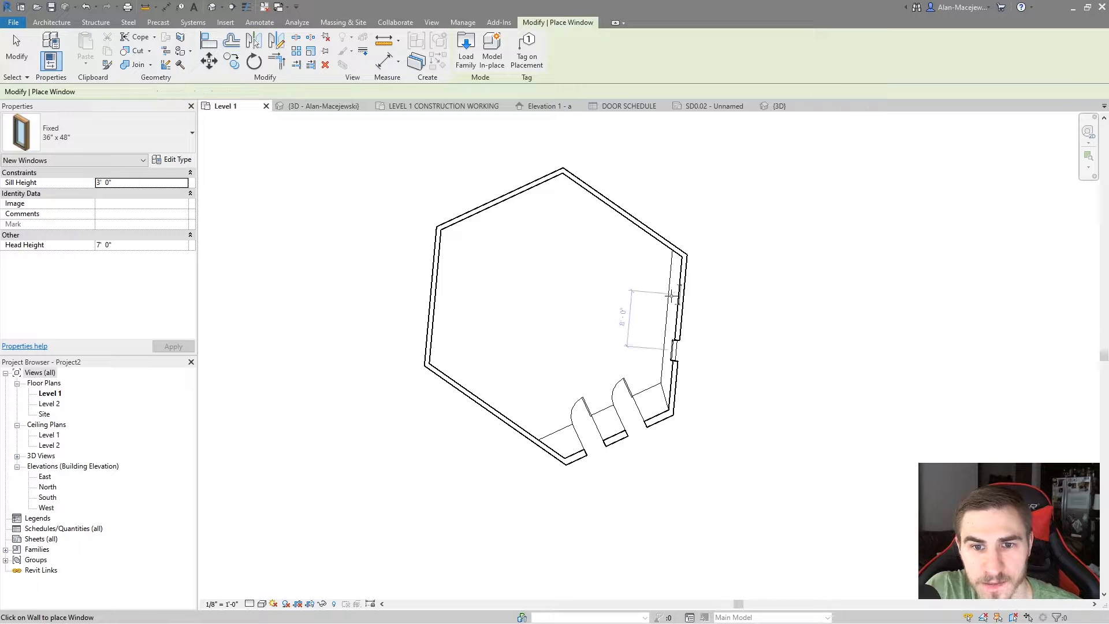
pyautogui.click(673, 321)
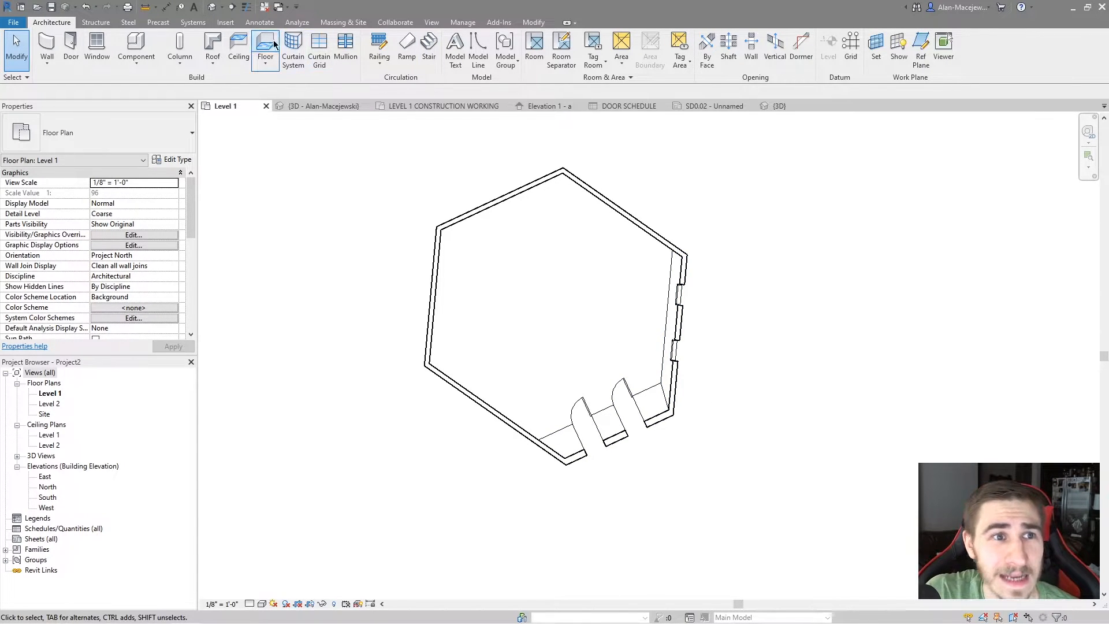
# Open the default 3D view and examine from several angles how the doors and windows cut through the slanted walls
pyautogui.click(213, 8)
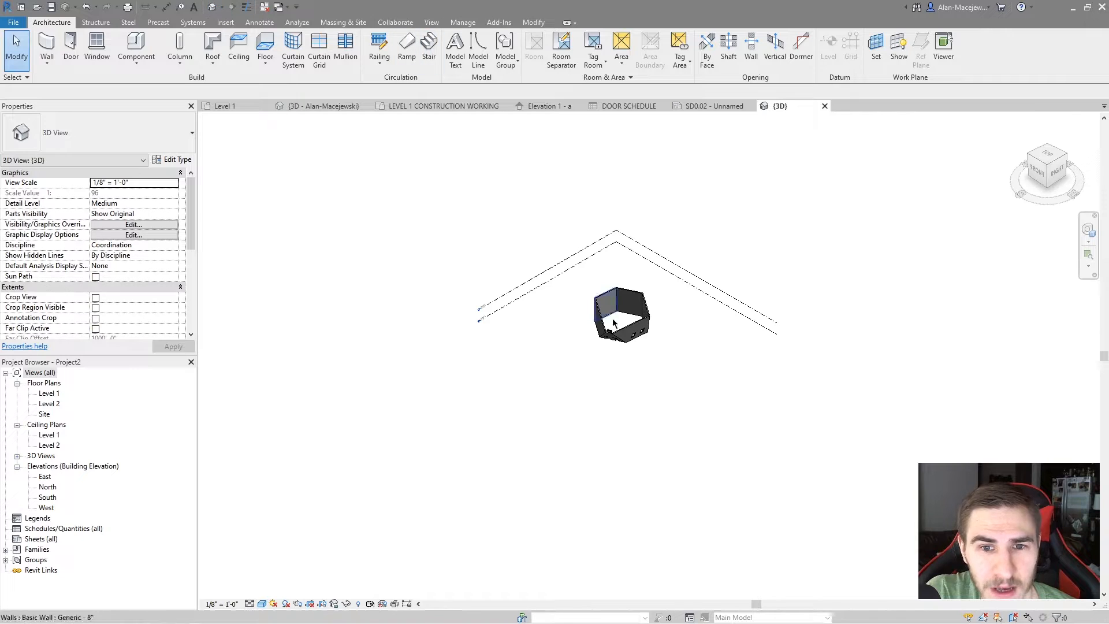
pyautogui.scroll(10, 635, 339)
pyautogui.keyDown('shift'); pyautogui.moveTo(636, 339); pyautogui.dragTo(663, 255, button='middle'); pyautogui.keyUp('shift')
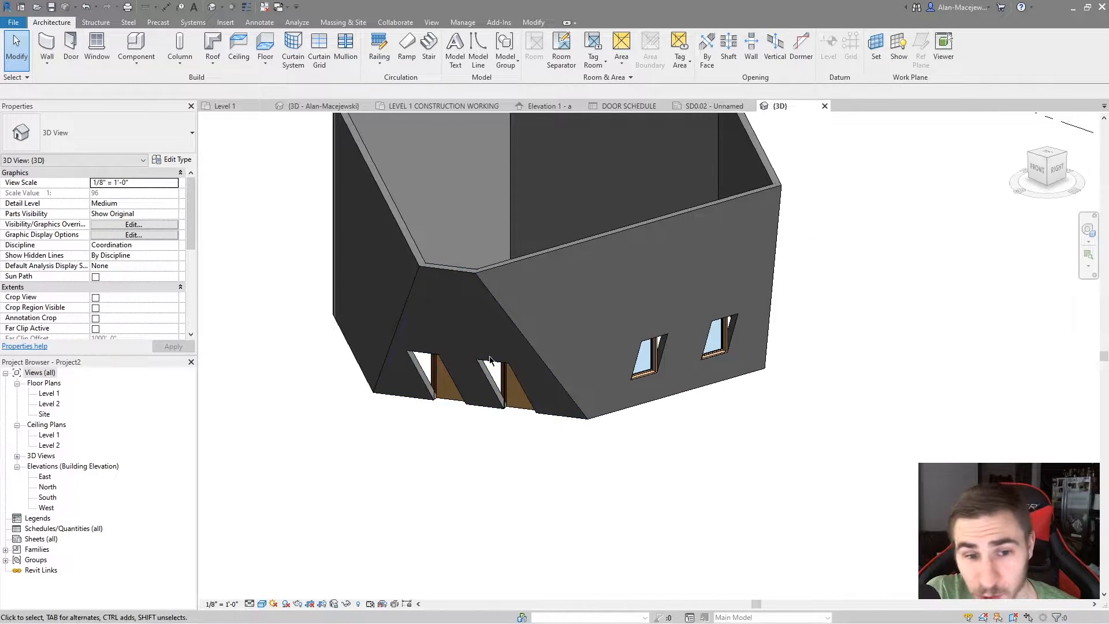
pyautogui.keyDown('shift'); pyautogui.moveTo(527, 321); pyautogui.dragTo(623, 375, button='middle'); pyautogui.keyUp('shift')
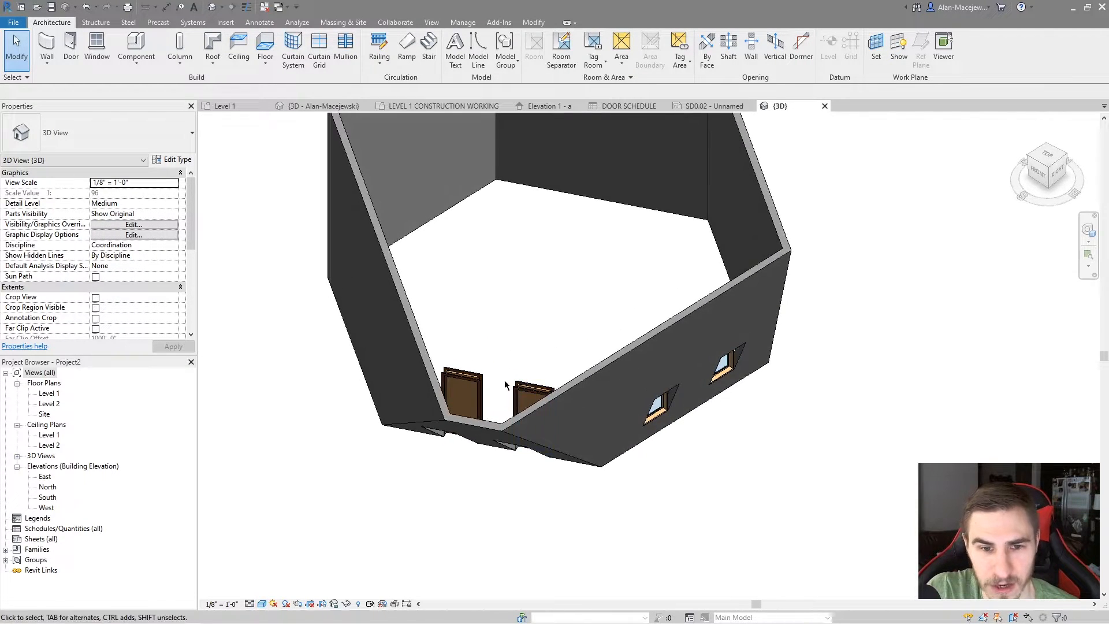
pyautogui.keyDown('shift'); pyautogui.moveTo(501, 455); pyautogui.dragTo(628, 515, button='middle'); pyautogui.keyUp('shift')
# Select both slanted walls and reduce their shared angle from vertical, checking the door and window openings in 3D
pyautogui.click(628, 515)
pyautogui.keyDown('ctrl'); pyautogui.click(673, 488); pyautogui.keyUp('ctrl')
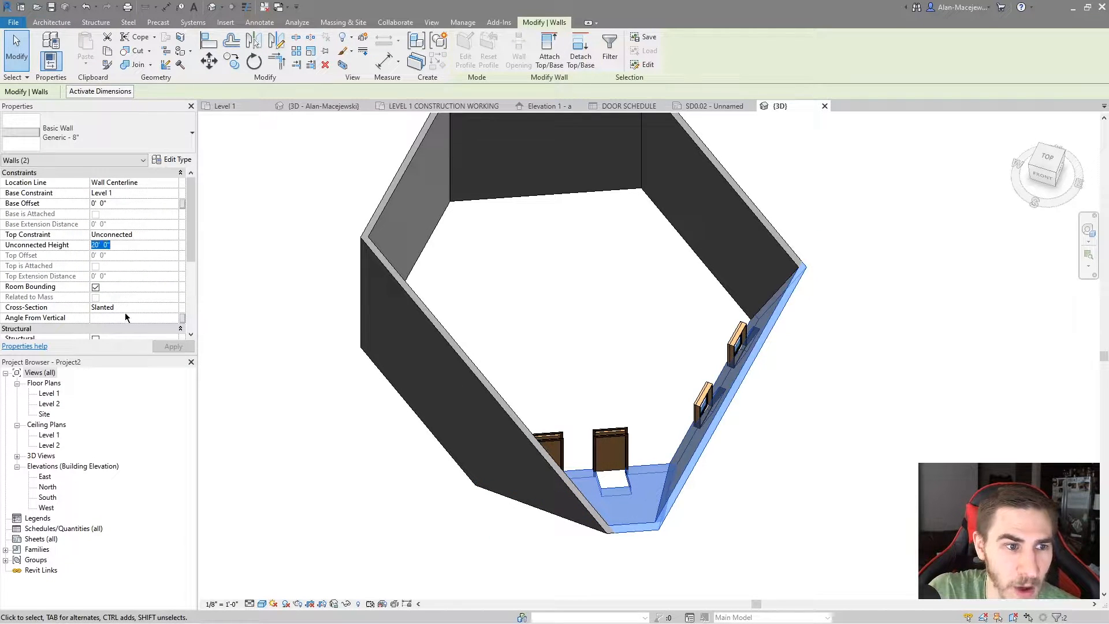
pyautogui.keyDown('shift'); pyautogui.moveTo(656, 309); pyautogui.dragTo(698, 290, button='middle'); pyautogui.keyUp('shift')
pyautogui.scroll(3, 582, 404)
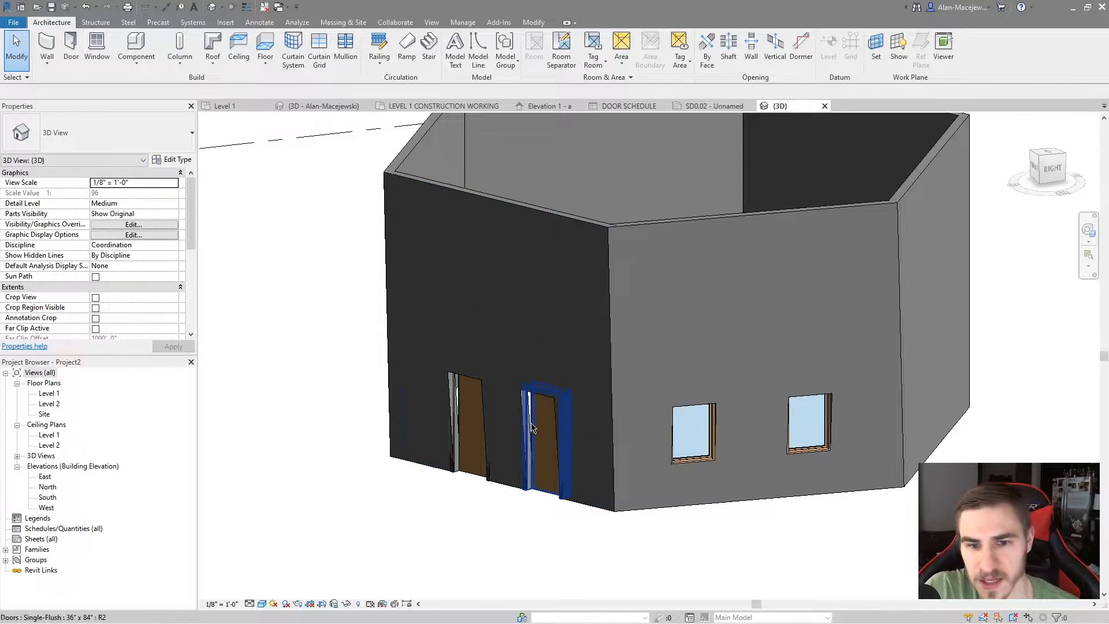
# Set the angle from vertical of both slanted walls to -10 degrees and inspect their door and window openings in 3D
pyautogui.keyDown('shift'); pyautogui.moveTo(709, 485); pyautogui.dragTo(612, 323, button='middle'); pyautogui.keyUp('shift')
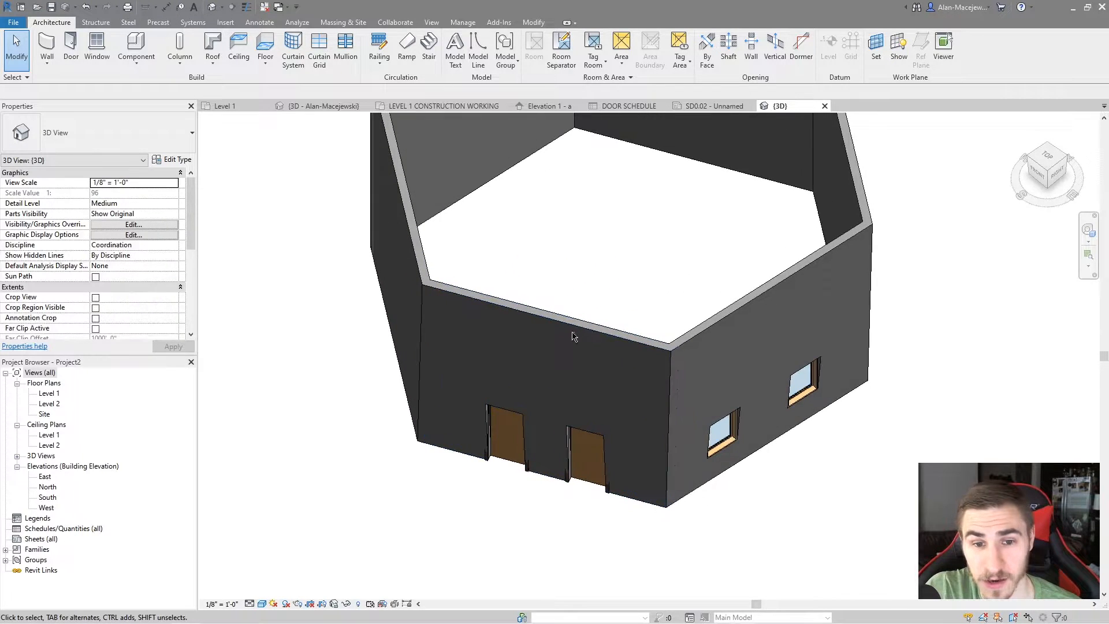
pyautogui.click(641, 345)
pyautogui.keyDown('ctrl'); pyautogui.click(692, 337); pyautogui.keyUp('ctrl')
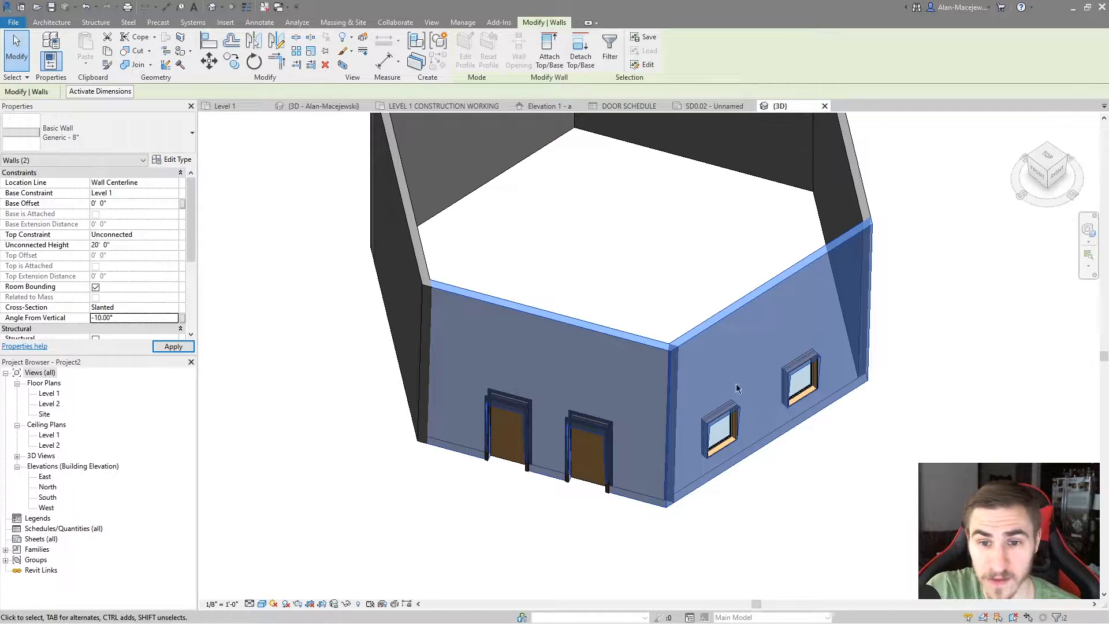
pyautogui.keyDown('shift'); pyautogui.moveTo(699, 373); pyautogui.dragTo(621, 398, button='middle'); pyautogui.keyUp('shift')
pyautogui.click(453, 479)
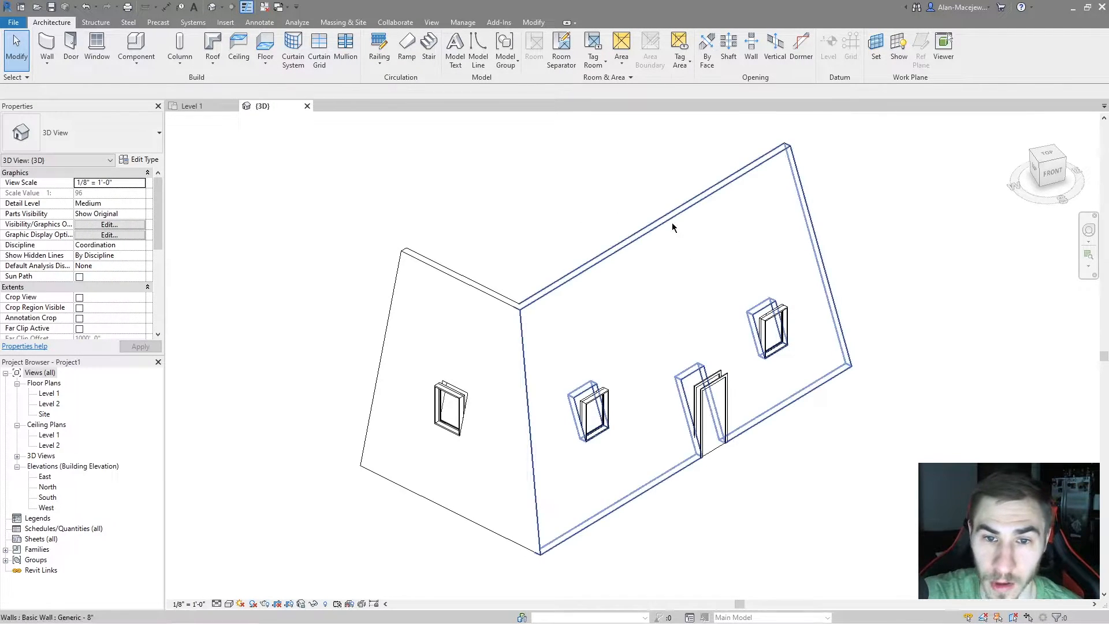
# Change the orientation of the Single-Flush 36" x 84" door in the longer slanted wall to Slanted
pyautogui.click(632, 241)
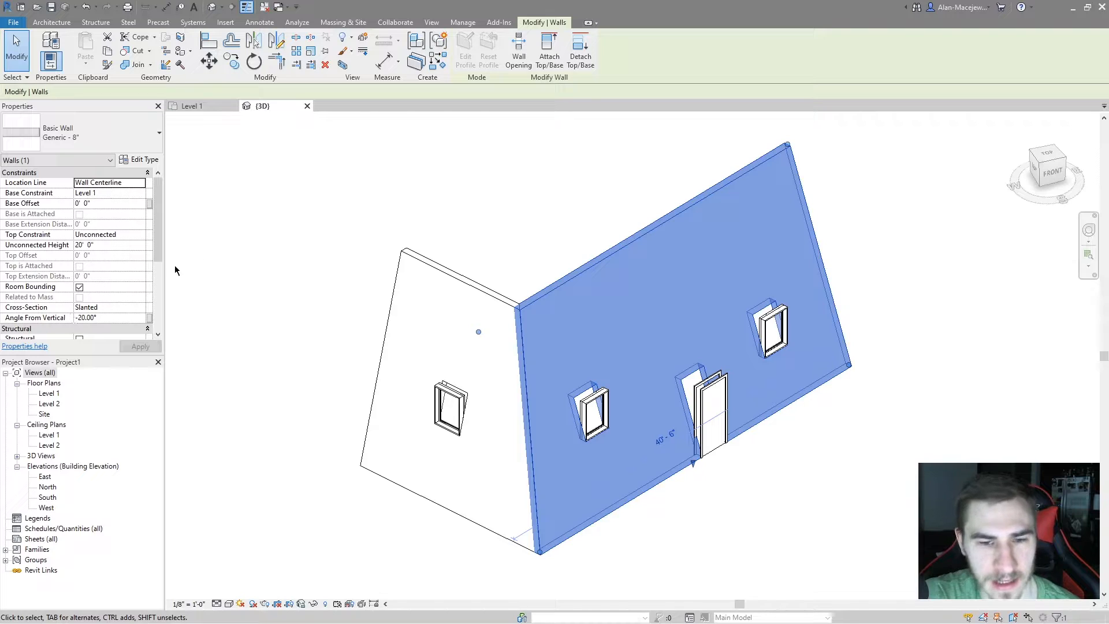
pyautogui.click(585, 224)
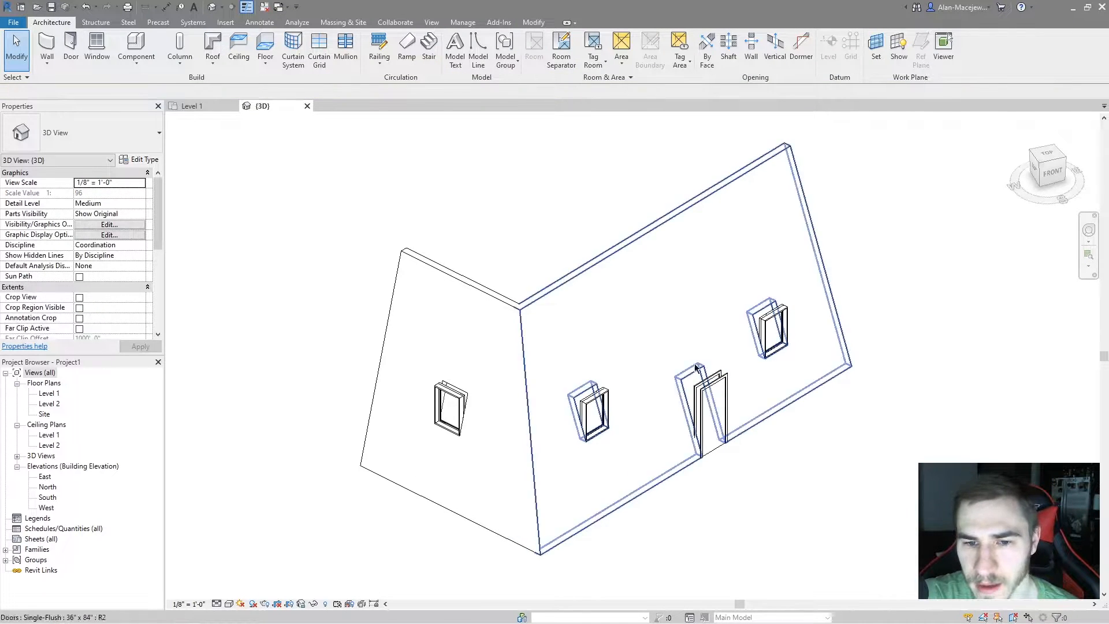
pyautogui.click(708, 383)
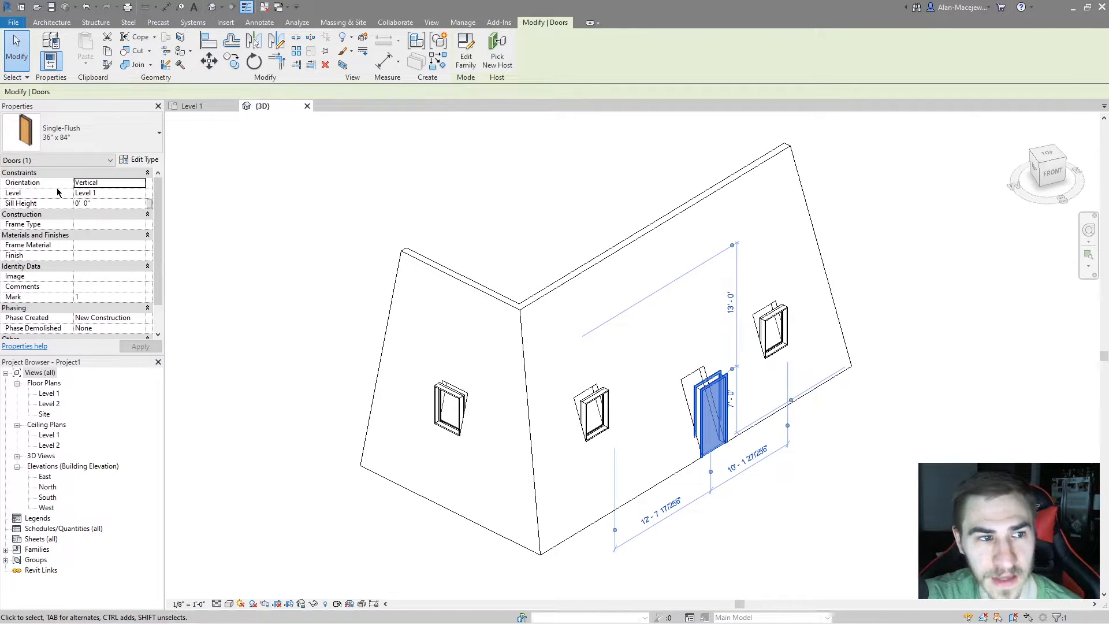
pyautogui.click(144, 183)
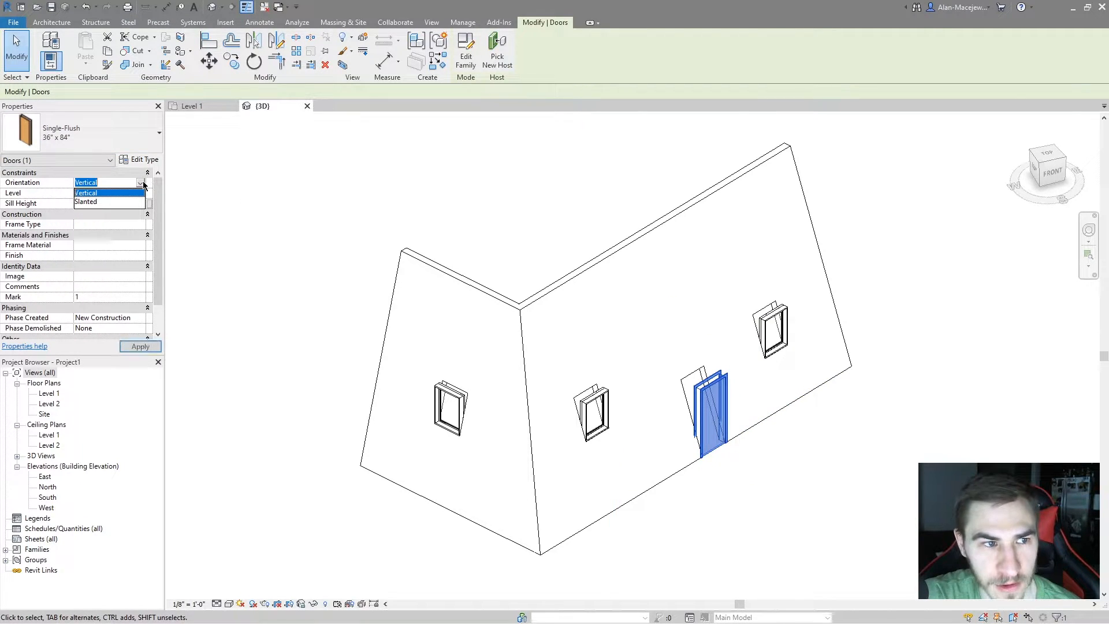
pyautogui.click(96, 203)
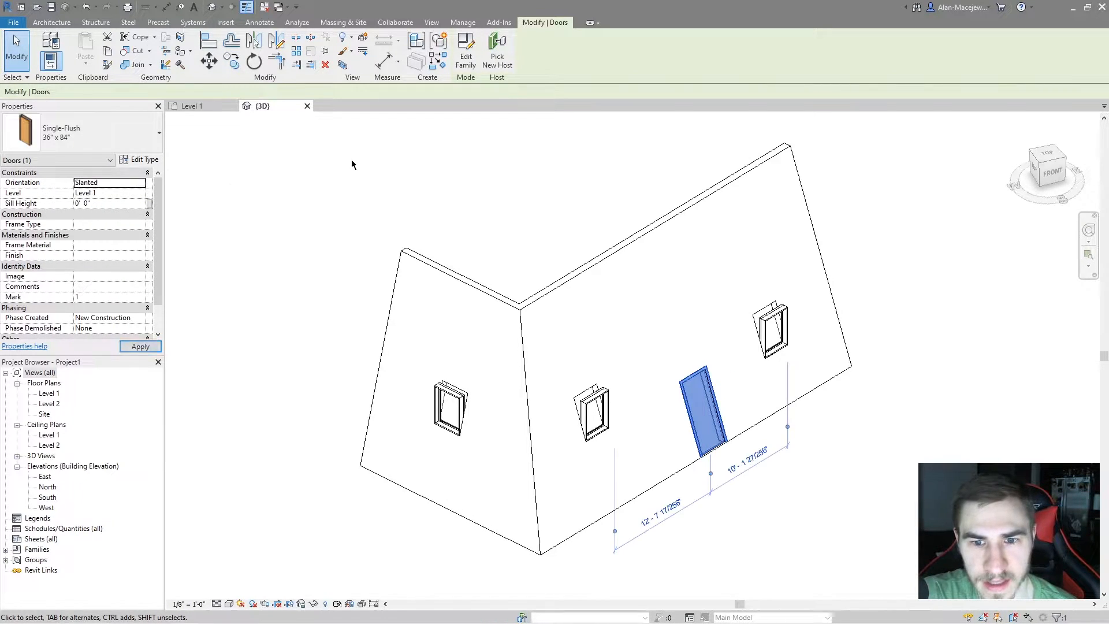
pyautogui.click(462, 158)
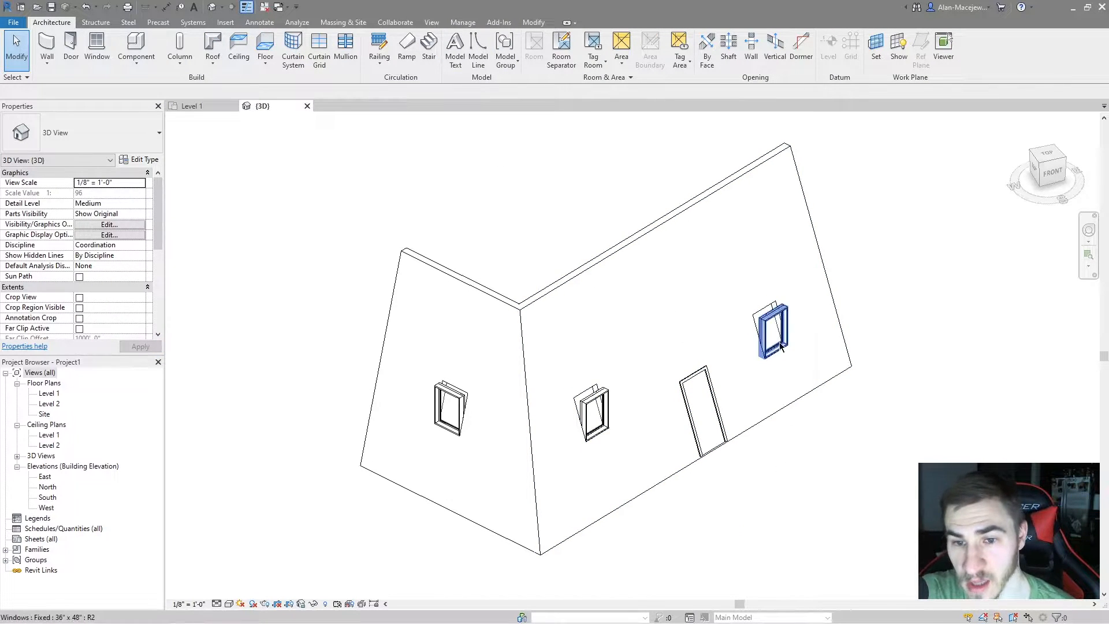
# Select all three Fixed 36" x 48" windows in the two slanted walls and change their orientation to Slanted
pyautogui.click(779, 317)
pyautogui.keyDown('ctrl'); pyautogui.click(593, 413); pyautogui.keyUp('ctrl')
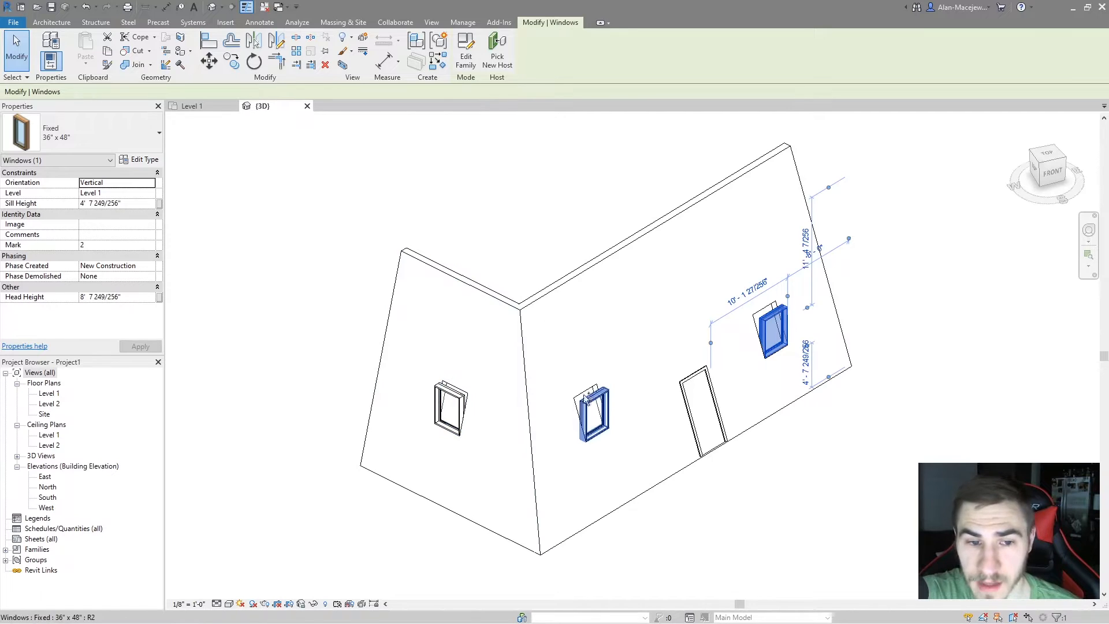
pyautogui.keyDown('ctrl'); pyautogui.click(450, 404); pyautogui.keyUp('ctrl')
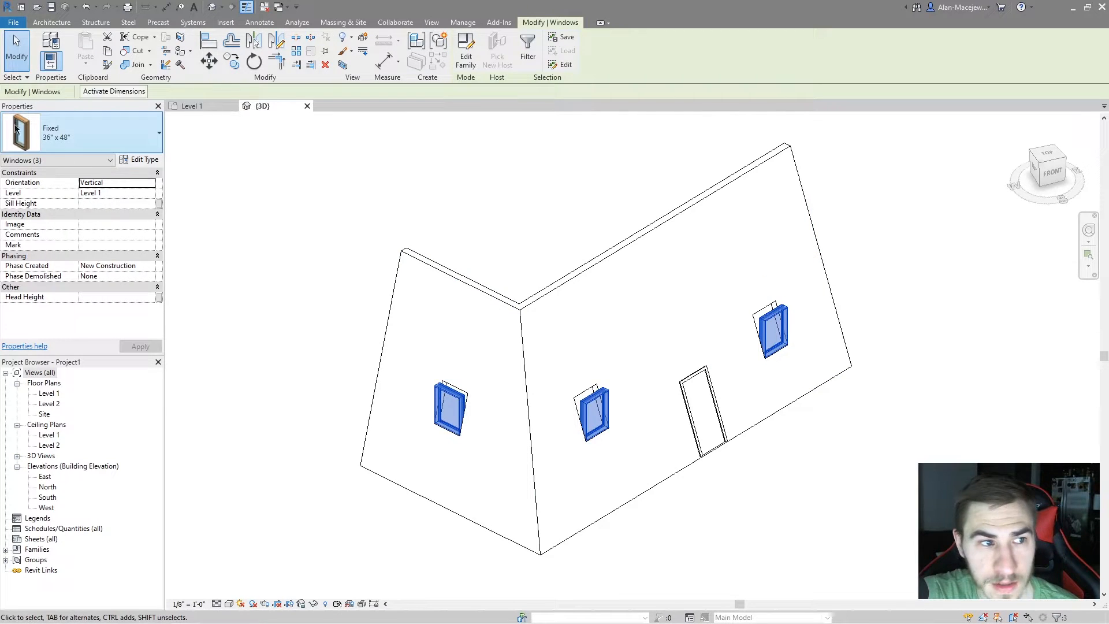
pyautogui.click(153, 183)
pyautogui.click(92, 202)
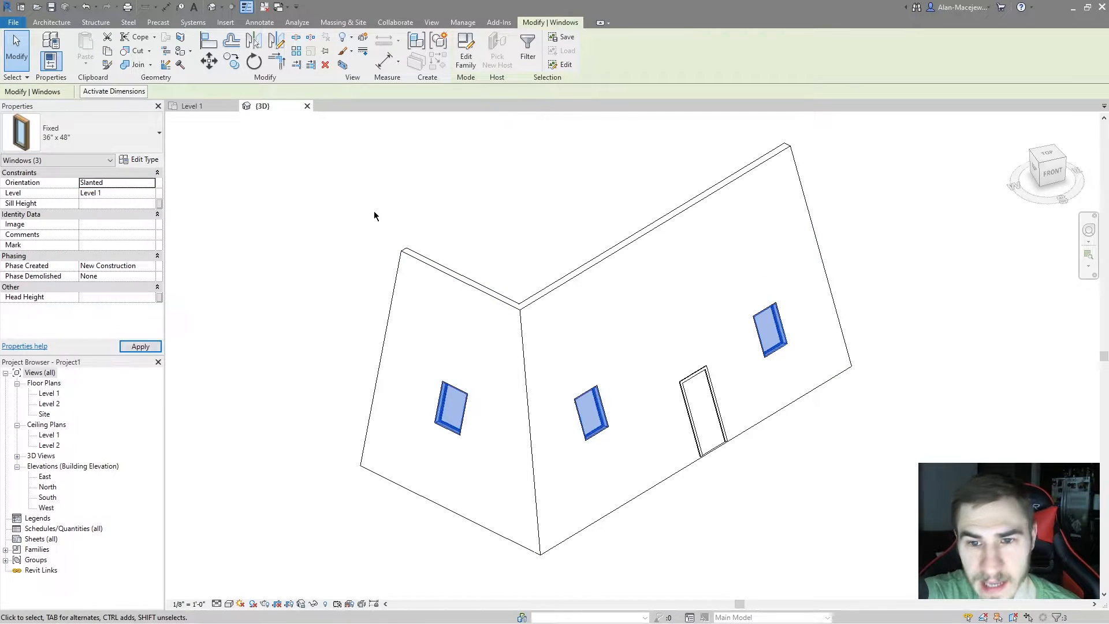
pyautogui.click(514, 195)
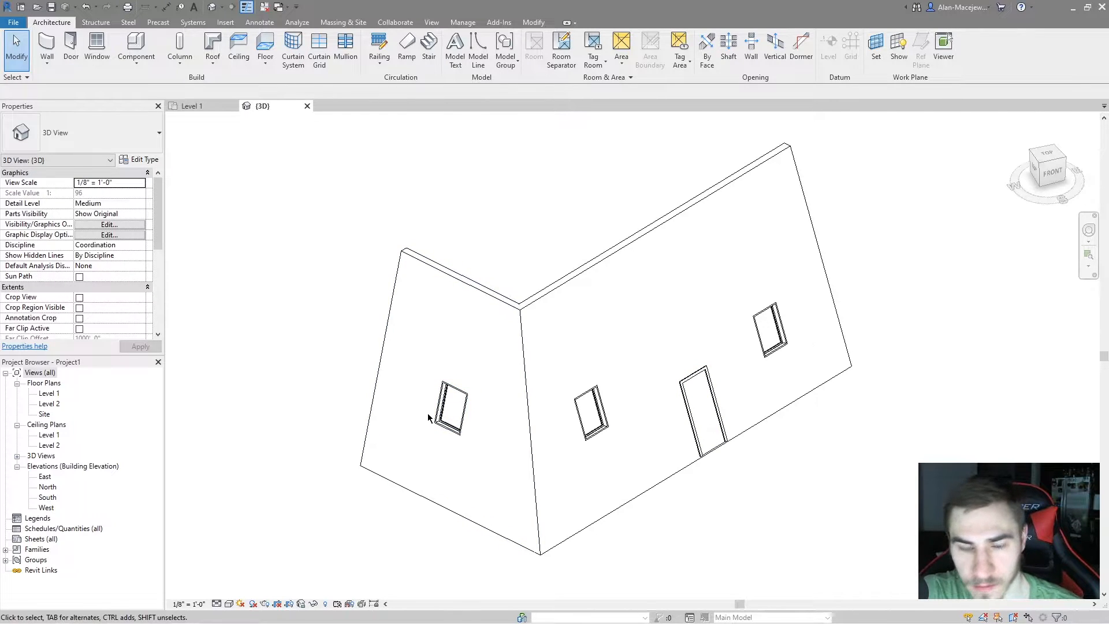
# Set the angle from vertical of the longer wall with the door to 10 degrees
pyautogui.click(480, 279)
pyautogui.click(576, 334)
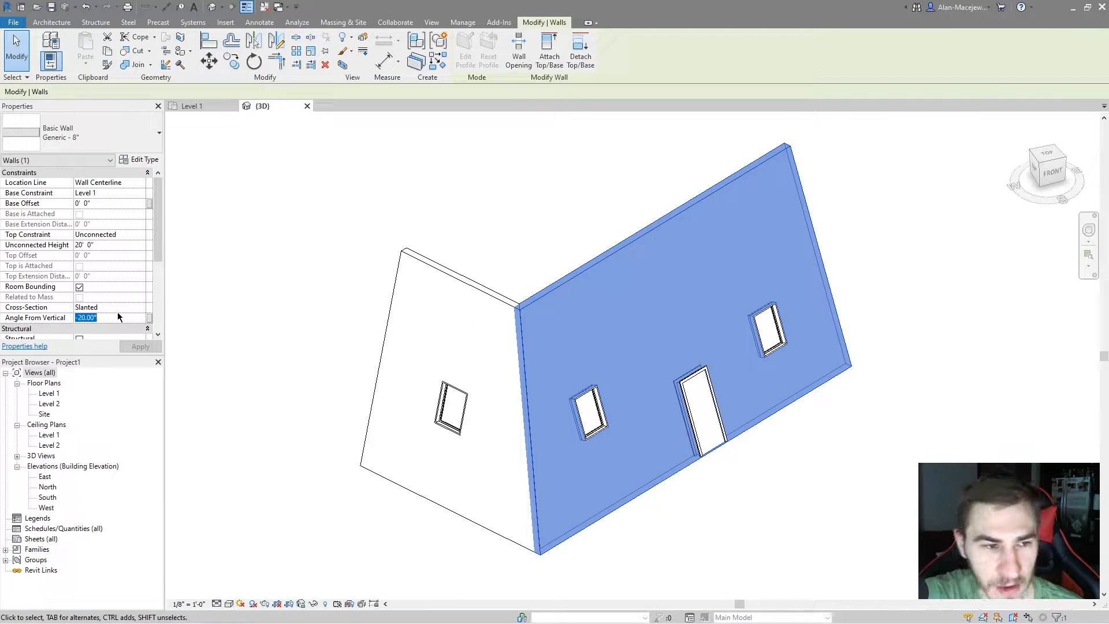
pyautogui.write('10')
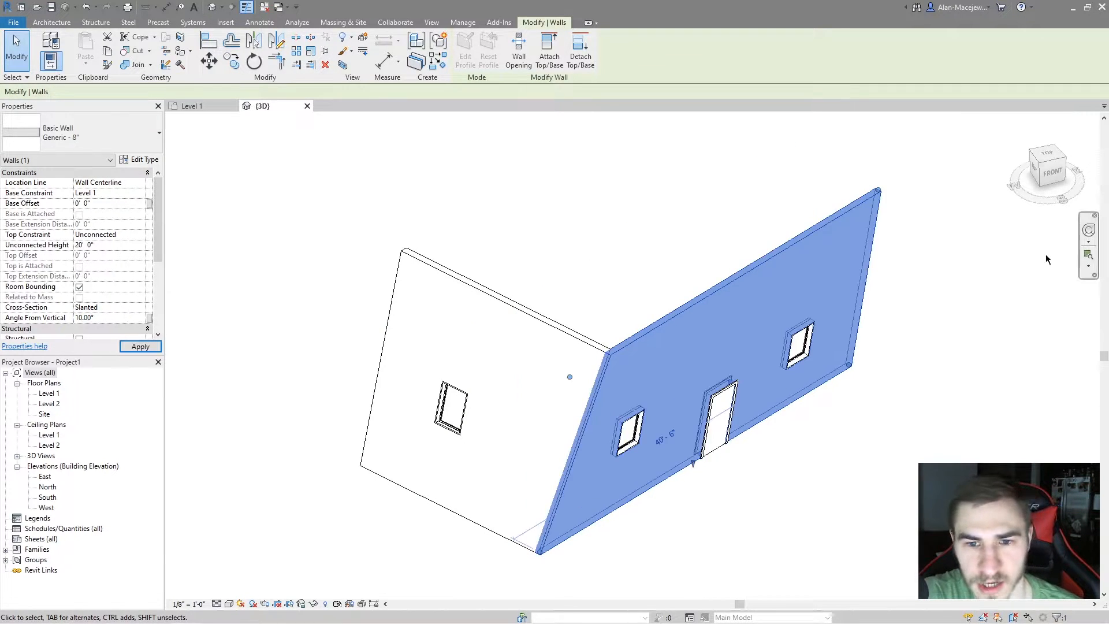
pyautogui.click(822, 456)
# Examine from several angles how the slanted door and windows sit in the re-angled wall
pyautogui.keyDown('shift'); pyautogui.moveTo(823, 457); pyautogui.dragTo(867, 382, button='middle'); pyautogui.keyUp('shift')
pyautogui.click(715, 263)
pyautogui.keyDown('shift'); pyautogui.moveTo(817, 305); pyautogui.dragTo(778, 321, button='middle'); pyautogui.keyUp('shift')
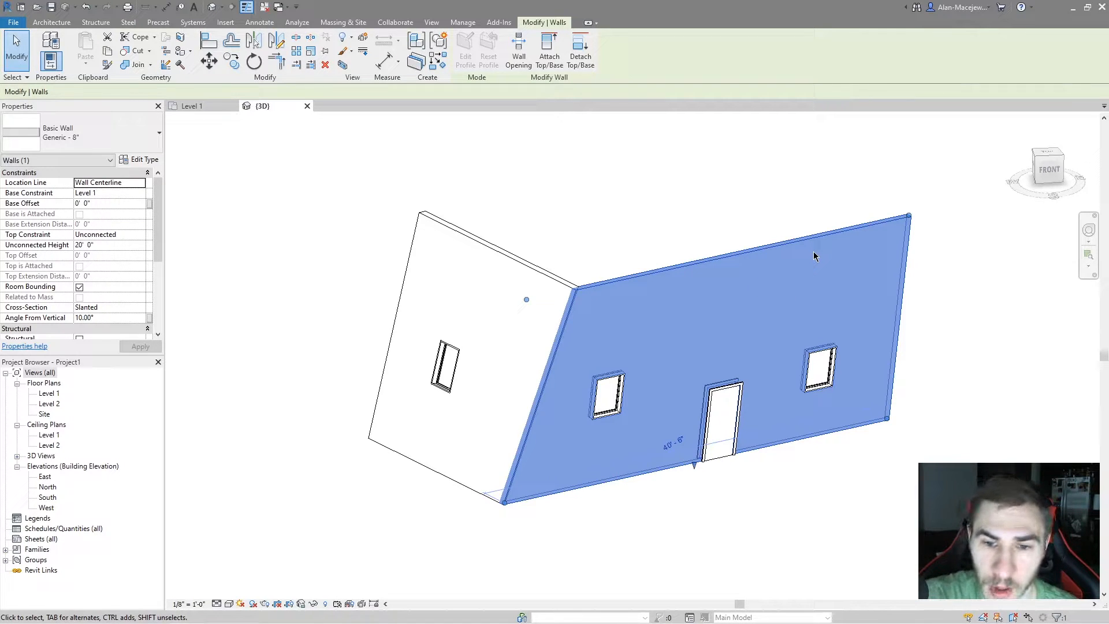
pyautogui.keyDown('shift'); pyautogui.moveTo(746, 353); pyautogui.dragTo(753, 379, button='middle'); pyautogui.keyUp('shift')
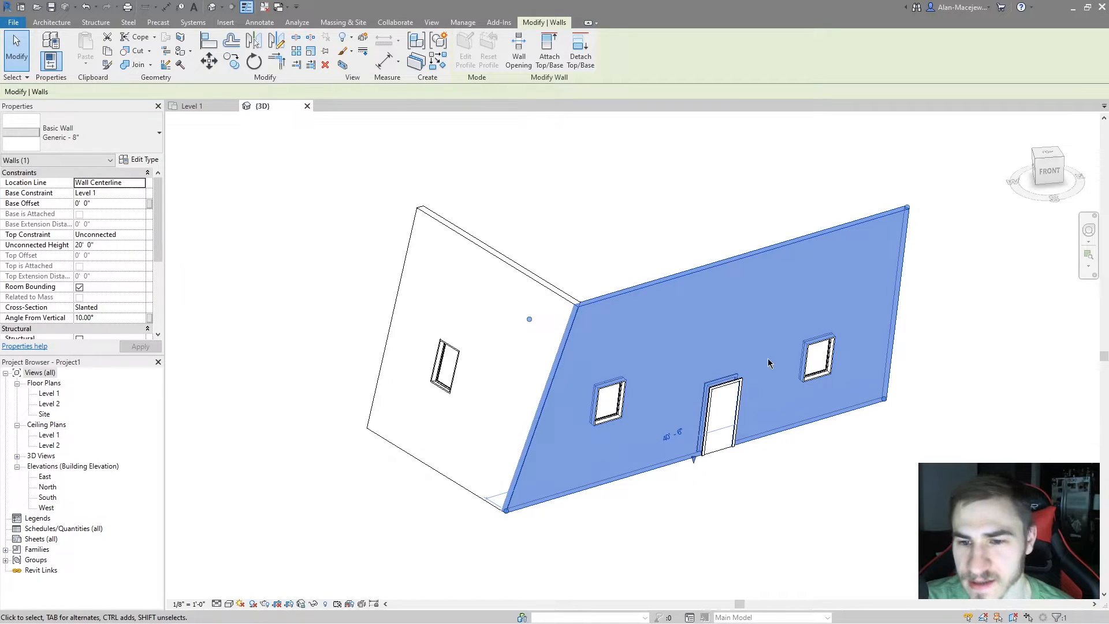
pyautogui.keyDown('shift'); pyautogui.moveTo(792, 456); pyautogui.dragTo(765, 464, button='middle'); pyautogui.keyUp('shift')
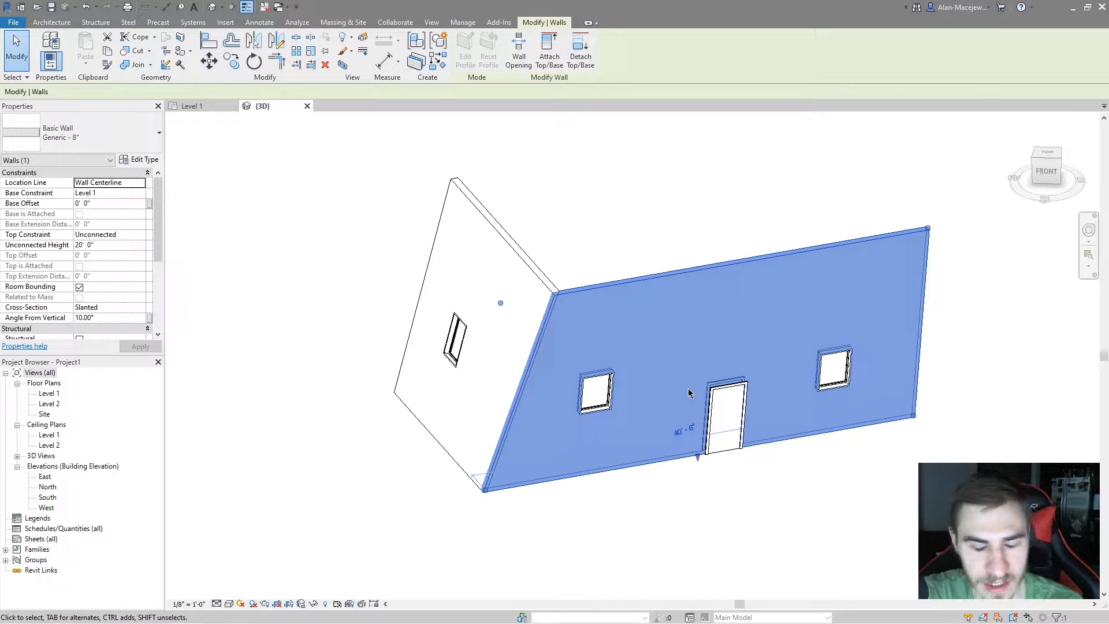
pyautogui.keyDown('shift'); pyautogui.moveTo(682, 439); pyautogui.dragTo(620, 286, button='middle'); pyautogui.keyUp('shift')
pyautogui.press('Escape')
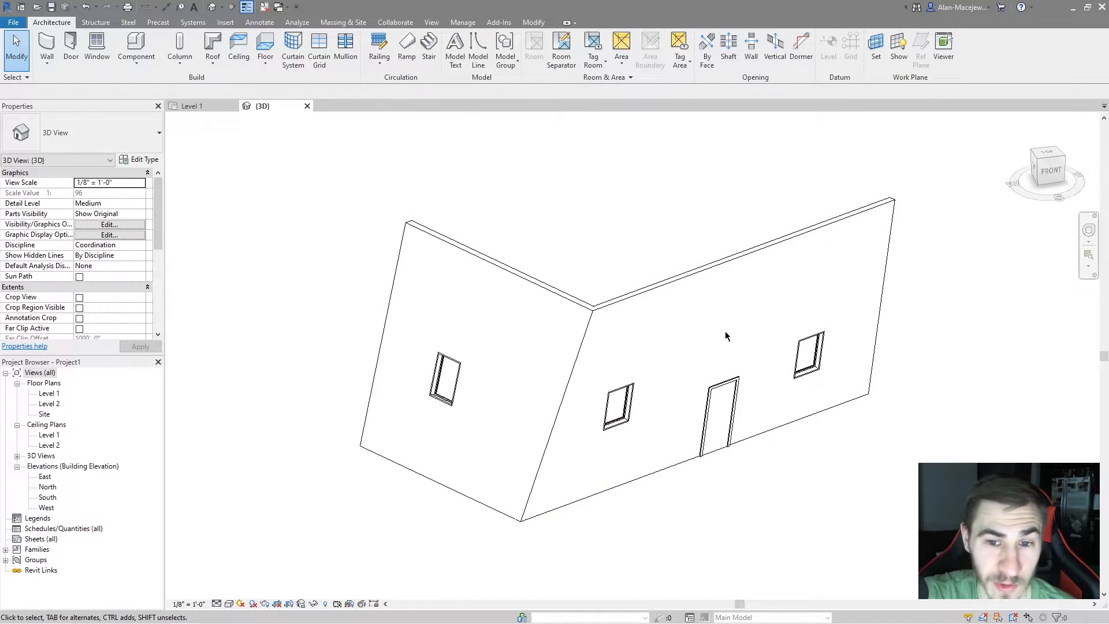
pyautogui.moveTo(764, 352); pyautogui.dragTo(743, 359, button='middle')
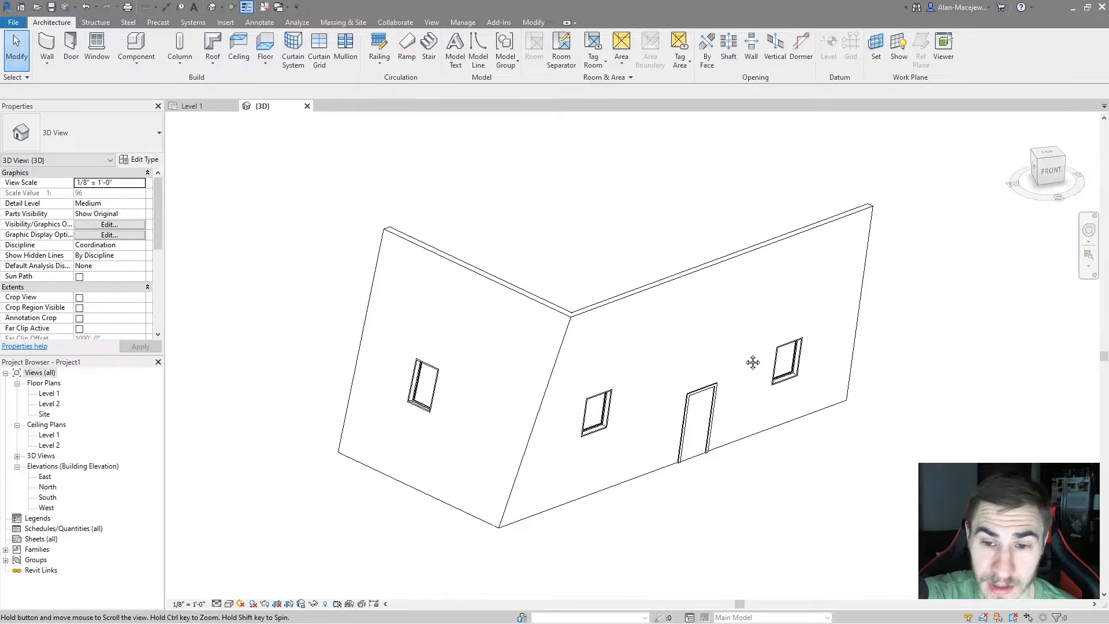
pyautogui.click(787, 361)
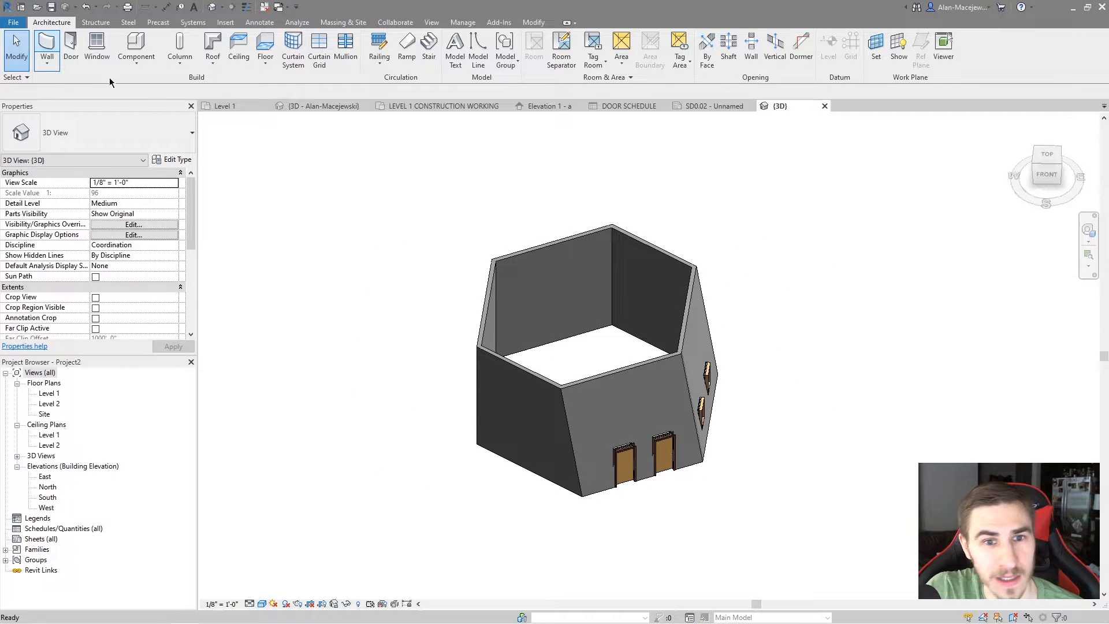
# Draw a 20' high Generic - 8" arc wall beside the hexagon, sweeping about 90 degrees with a radius of about 31'
pyautogui.click(47, 46)
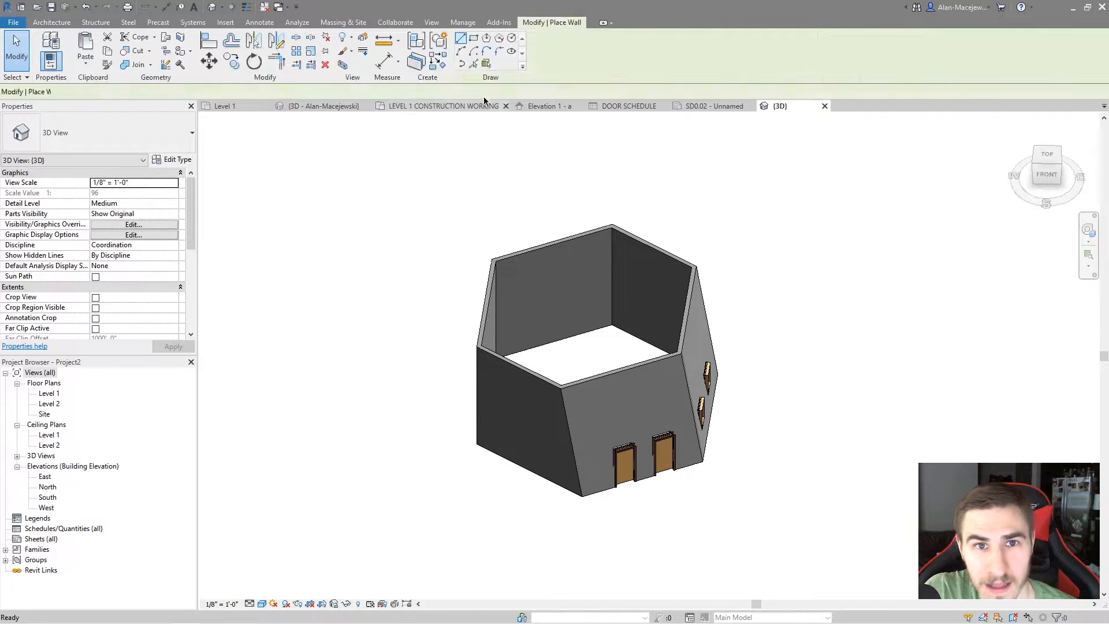
pyautogui.click(460, 51)
pyautogui.scroll(-1, 648, 143)
pyautogui.click(660, 474)
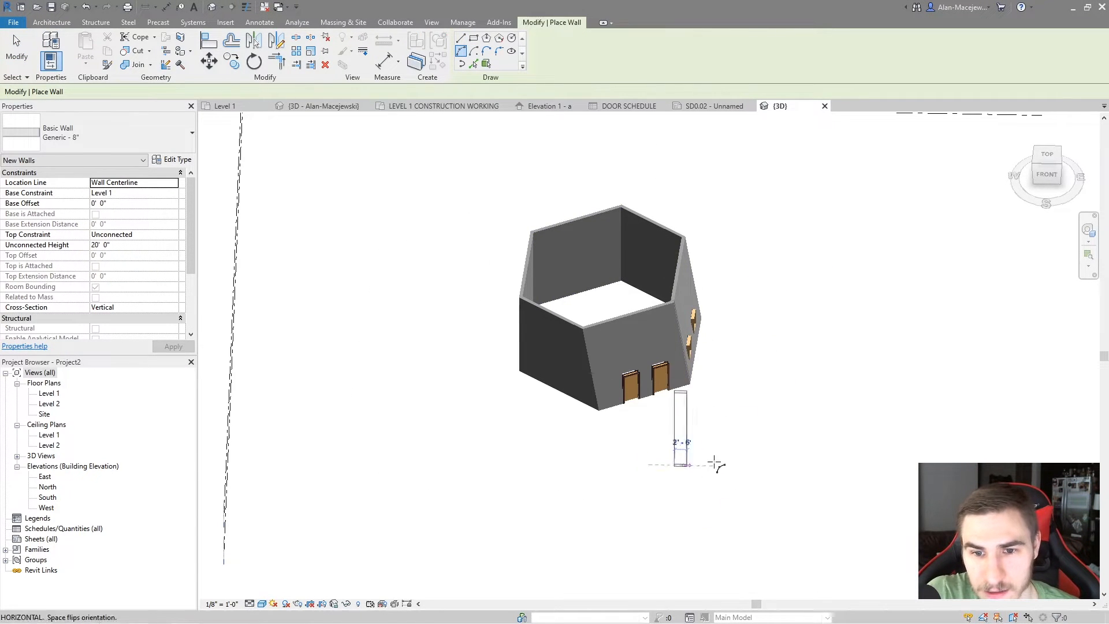
pyautogui.click(907, 468)
pyautogui.click(814, 491)
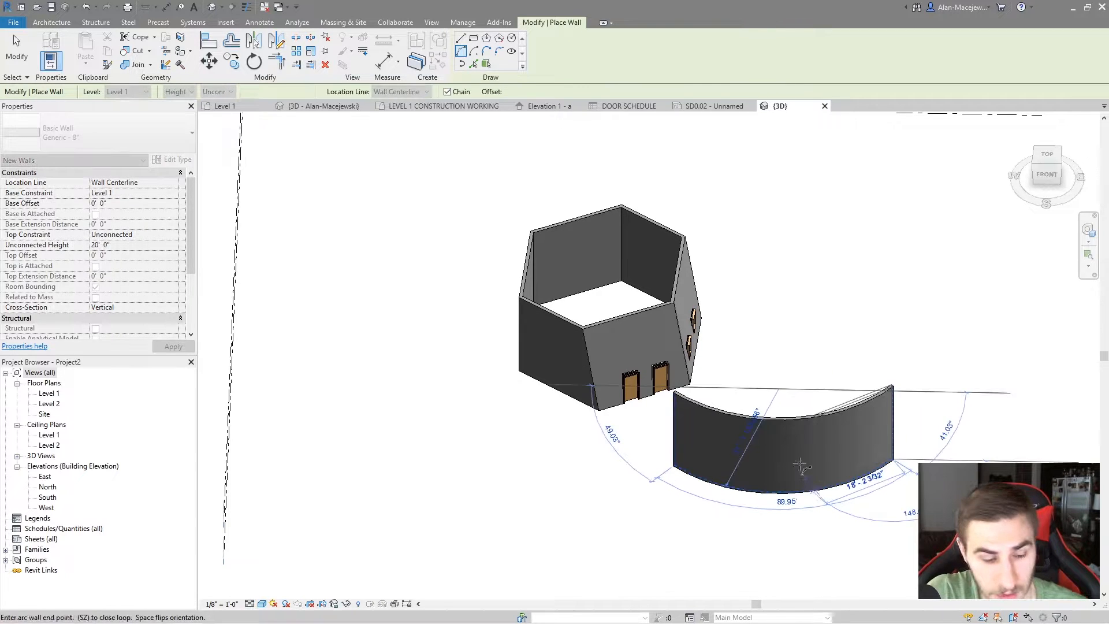
pyautogui.press('Escape')
pyautogui.press('Escape')
# Change the curved wall's cross-section to Slanted with an angle from vertical of 20 degrees
pyautogui.click(821, 414)
pyautogui.keyDown('shift'); pyautogui.moveTo(825, 412); pyautogui.dragTo(854, 406, button='middle'); pyautogui.keyUp('shift')
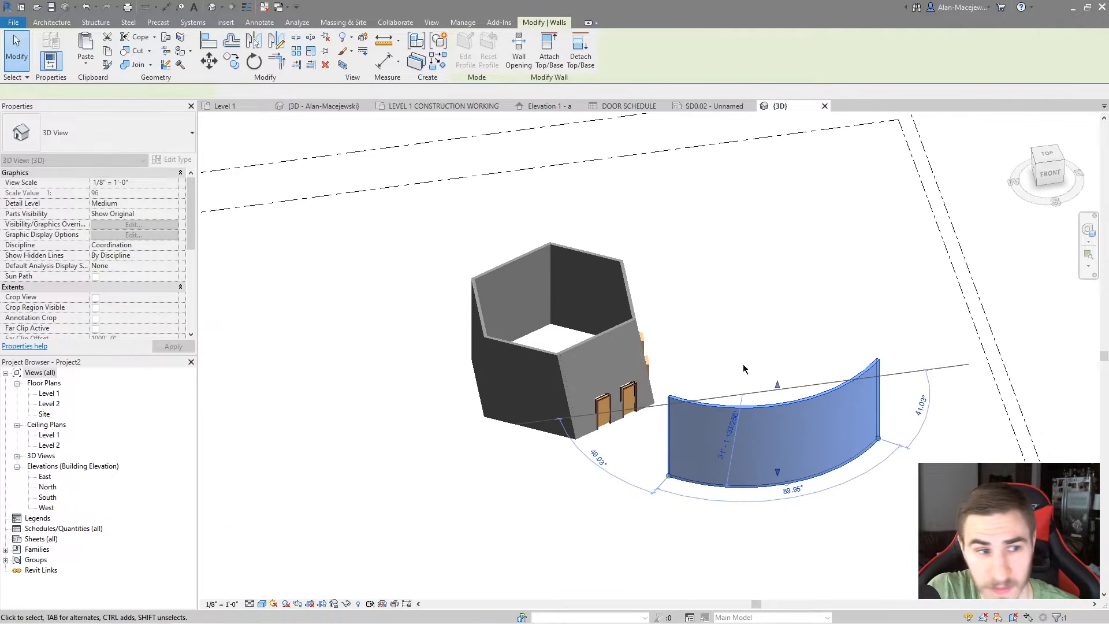
pyautogui.click(142, 308)
pyautogui.click(173, 308)
pyautogui.click(115, 325)
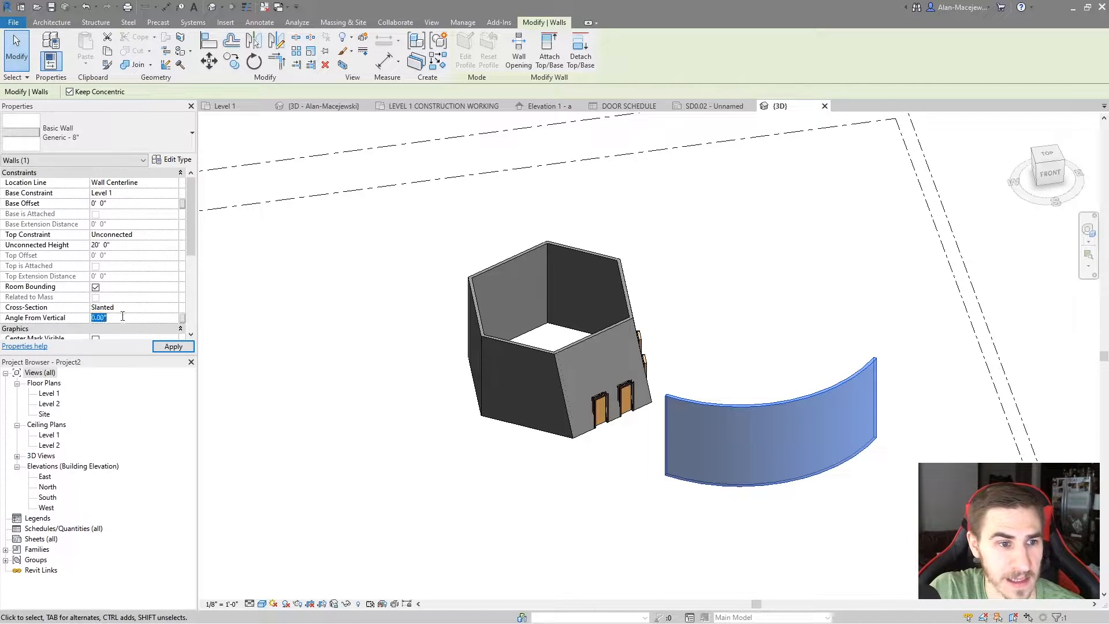
pyautogui.press('Return')
# Examine the slanted curved wall from several sides in 3D
pyautogui.keyDown('shift'); pyautogui.moveTo(794, 362); pyautogui.dragTo(781, 396, button='middle'); pyautogui.keyUp('shift')
pyautogui.press('Escape')
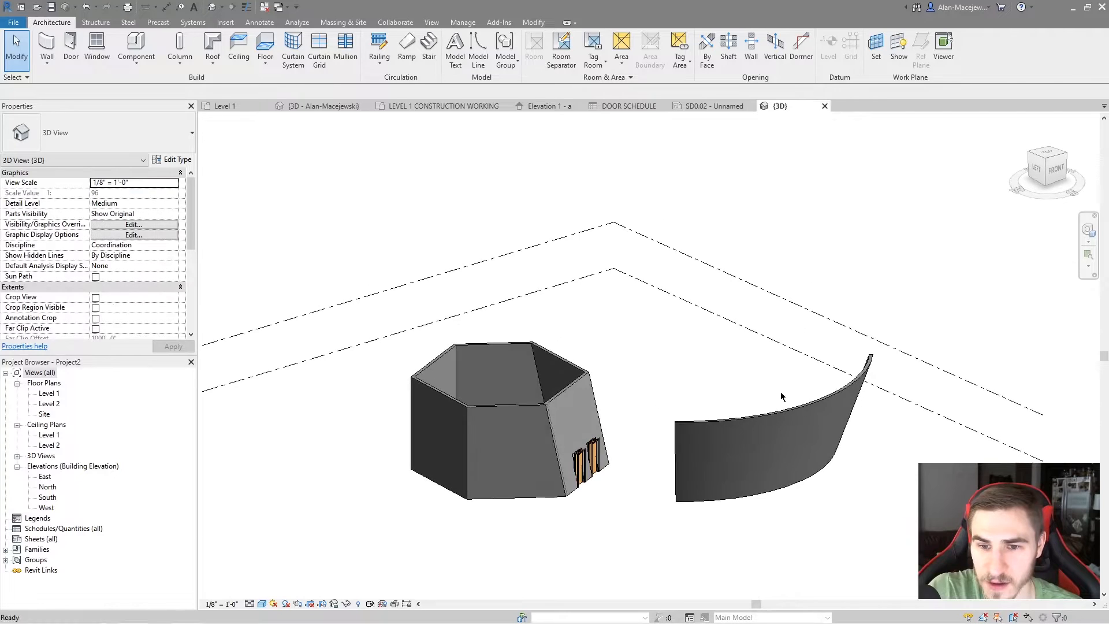
pyautogui.click(745, 403)
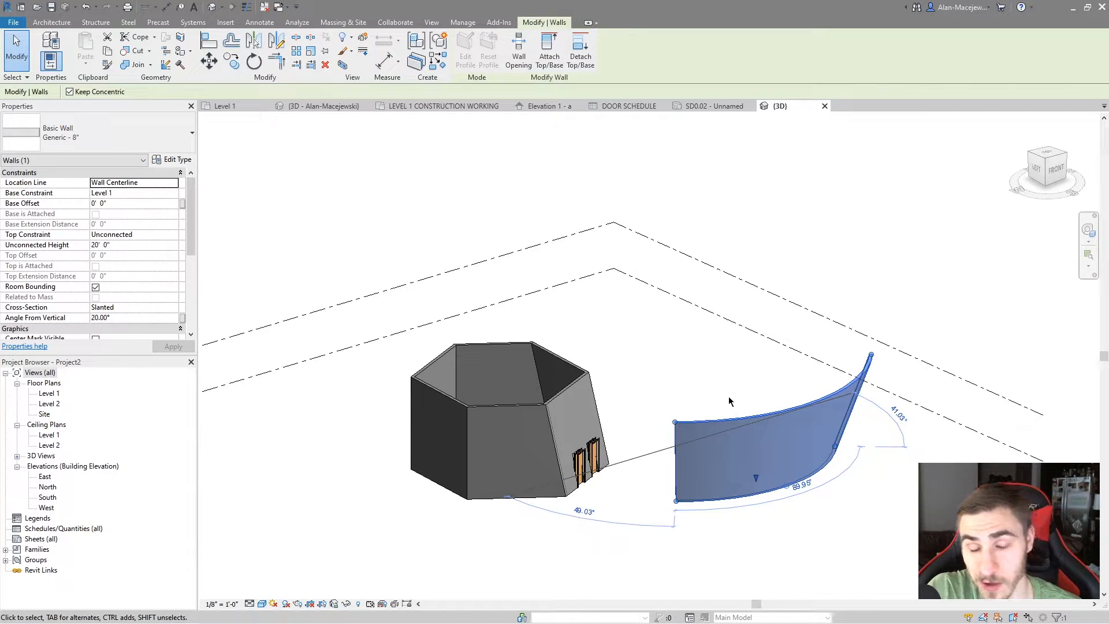
pyautogui.keyDown('shift'); pyautogui.moveTo(745, 414); pyautogui.dragTo(781, 418, button='middle'); pyautogui.keyUp('shift')
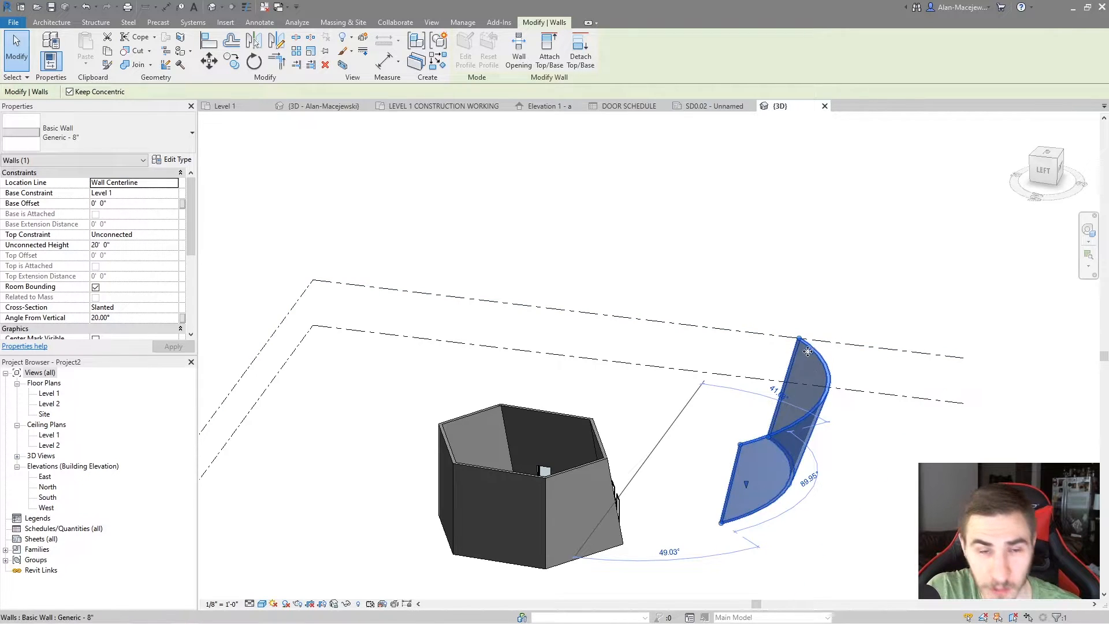
pyautogui.keyDown('shift'); pyautogui.moveTo(817, 414); pyautogui.dragTo(706, 486, button='middle'); pyautogui.keyUp('shift')
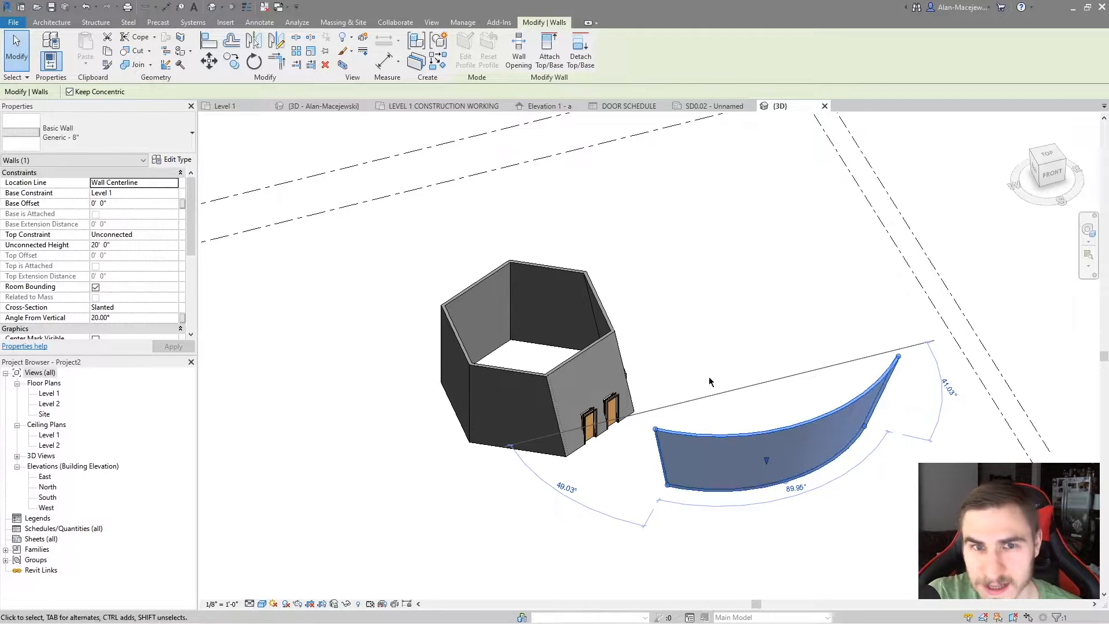
pyautogui.keyDown('shift'); pyautogui.moveTo(780, 429); pyautogui.dragTo(727, 405, button='middle'); pyautogui.keyUp('shift')
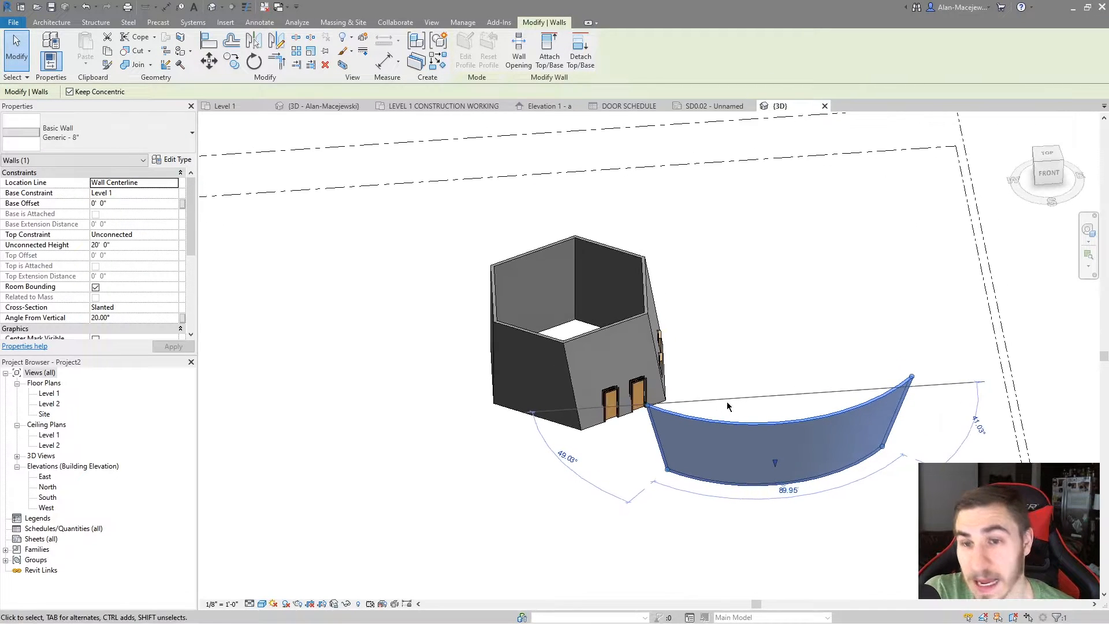
pyautogui.keyDown('shift'); pyautogui.moveTo(701, 415); pyautogui.dragTo(868, 421, button='middle'); pyautogui.keyUp('shift')
pyautogui.keyDown('shift'); pyautogui.moveTo(866, 469); pyautogui.dragTo(365, 405, button='middle'); pyautogui.keyUp('shift')
# Set the curved wall's angle from vertical to -25 degrees and check its slope in 3D
pyautogui.click(151, 318)
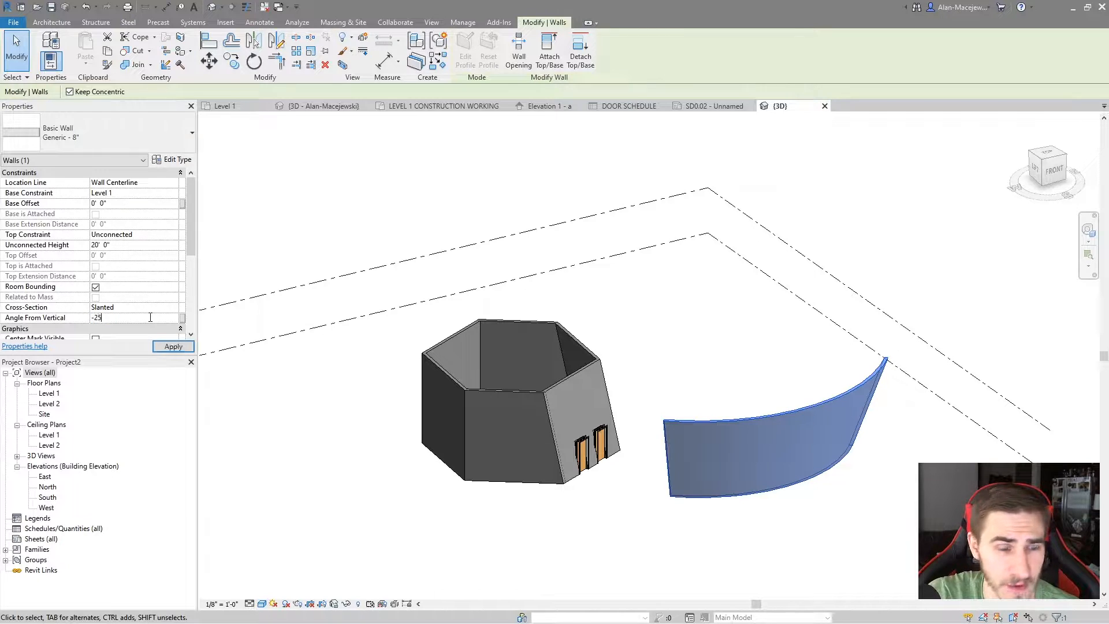
pyautogui.press('Return')
pyautogui.keyDown('shift'); pyautogui.moveTo(649, 286); pyautogui.dragTo(634, 344, button='middle'); pyautogui.keyUp('shift')
# Delete the two doors and two windows in the hexagon walls together with the curved slanted wall
pyautogui.click(619, 374)
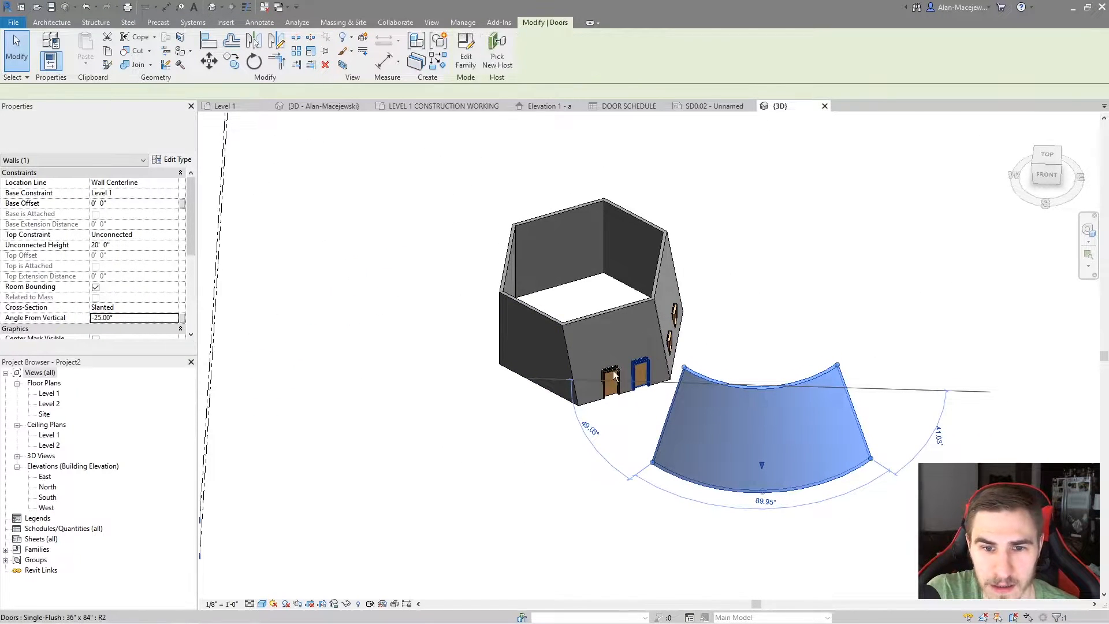
pyautogui.keyDown('ctrl'); pyautogui.click(612, 374); pyautogui.keyUp('ctrl')
pyautogui.keyDown('ctrl'); pyautogui.click(669, 345); pyautogui.keyUp('ctrl')
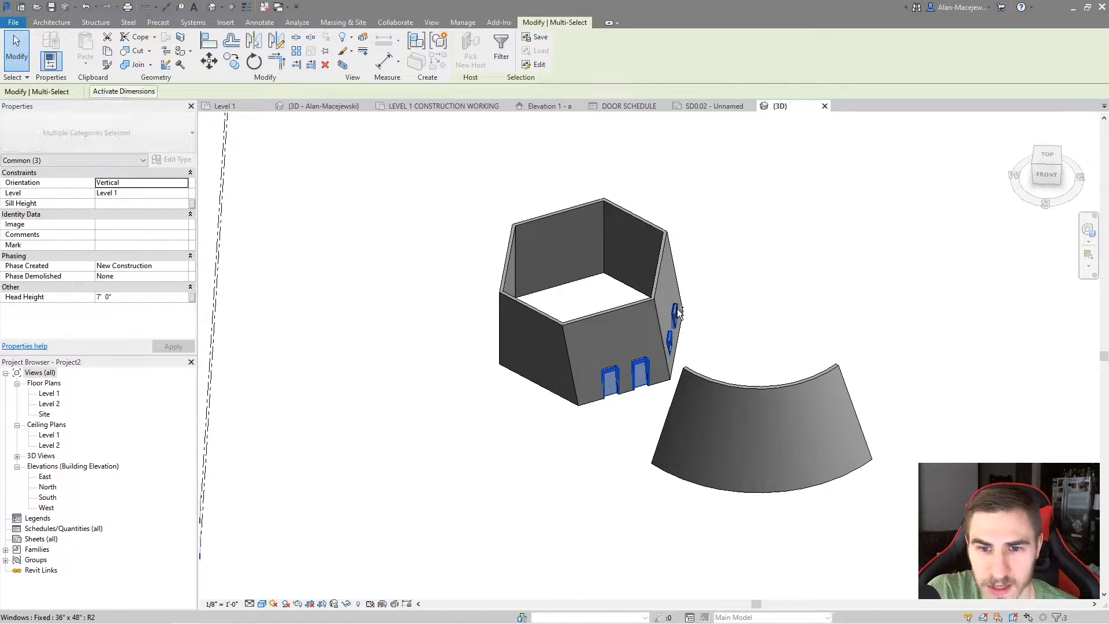
pyautogui.keyDown('ctrl'); pyautogui.click(727, 400); pyautogui.keyUp('ctrl')
pyautogui.press('Delete')
pyautogui.keyDown('shift'); pyautogui.moveTo(748, 349); pyautogui.dragTo(746, 444, button='middle'); pyautogui.keyUp('shift')
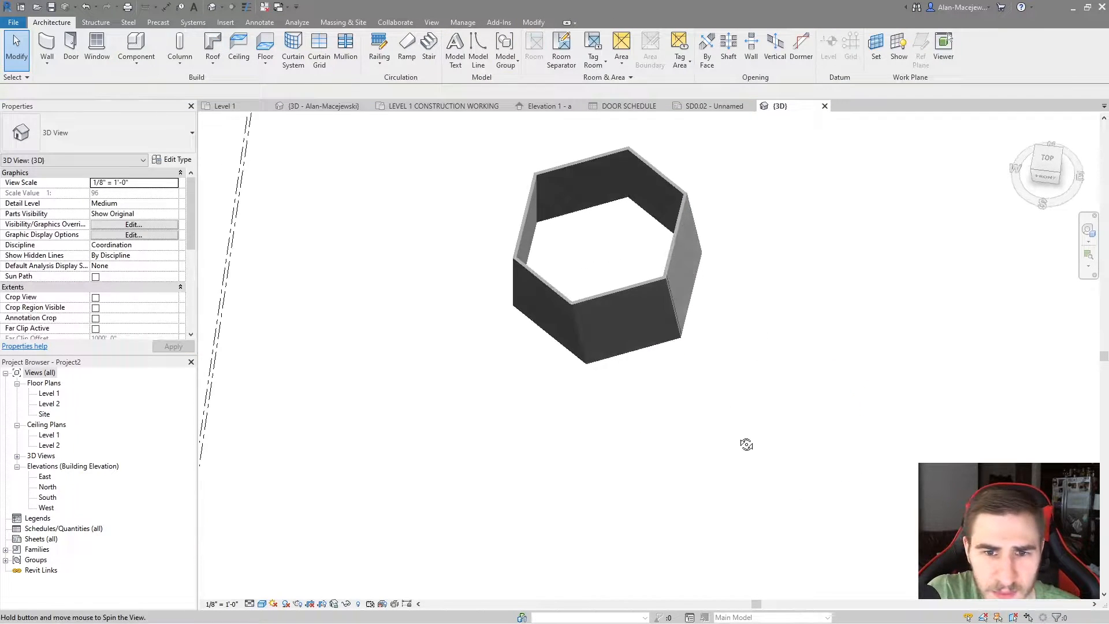
# Try to set the front hexagon wall's angle from vertical to 90 degrees
pyautogui.click(615, 289)
pyautogui.keyDown('shift'); pyautogui.moveTo(696, 330); pyautogui.dragTo(641, 300, button='middle'); pyautogui.keyUp('shift')
pyautogui.scroll(-3, 629, 335)
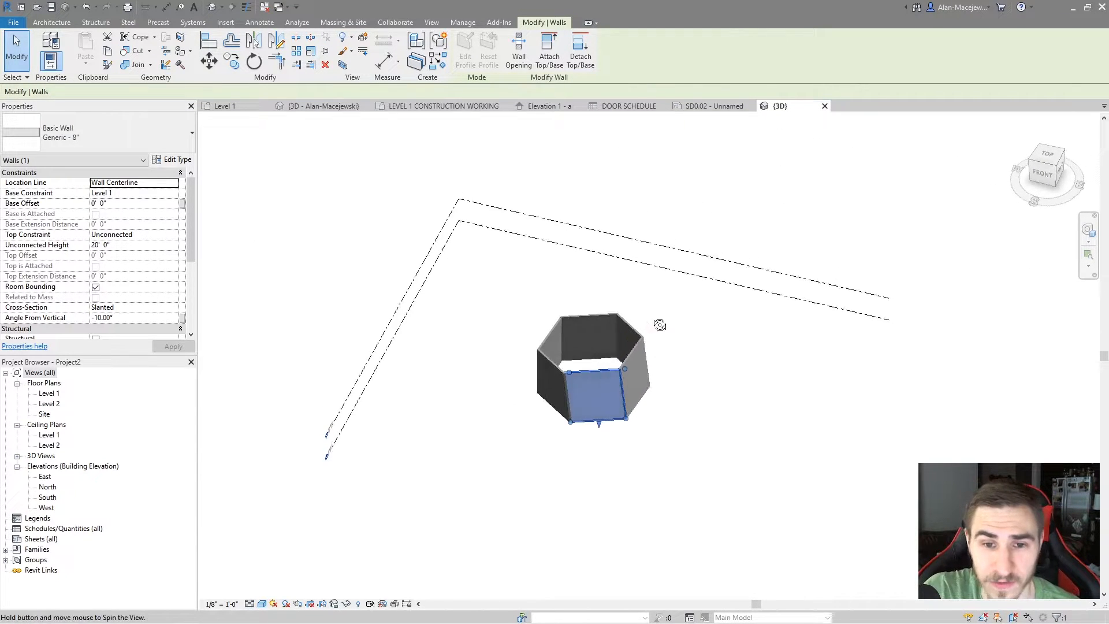
pyautogui.scroll(3, 626, 321)
pyautogui.moveTo(594, 397); pyautogui.dragTo(602, 390, button='middle')
pyautogui.click(133, 317)
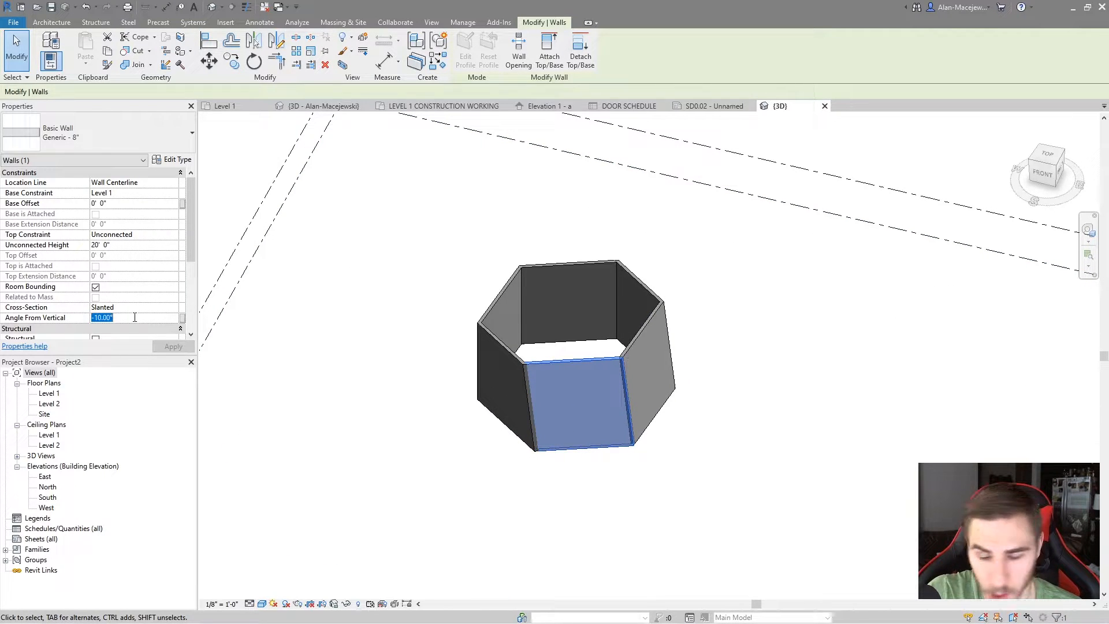
pyautogui.write('90')
pyautogui.press('Return')
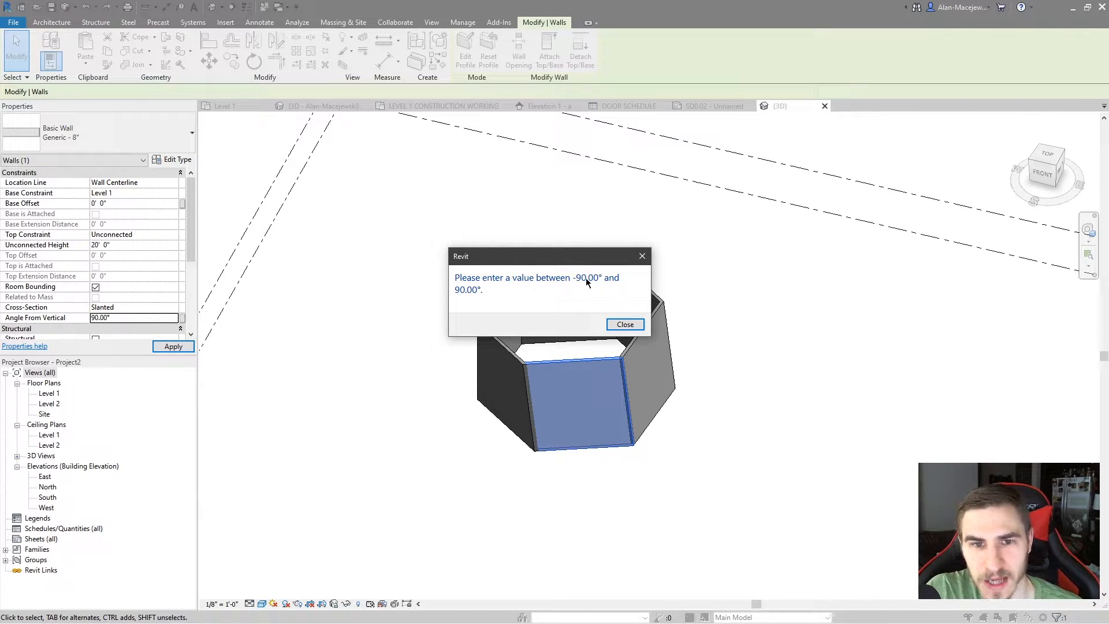
pyautogui.click(625, 324)
# Set the front hexagon wall's angle from vertical to 89.9 degrees, unjoining it from its neighbouring walls
pyautogui.click(163, 317)
pyautogui.write('89.9')
pyautogui.press('Return')
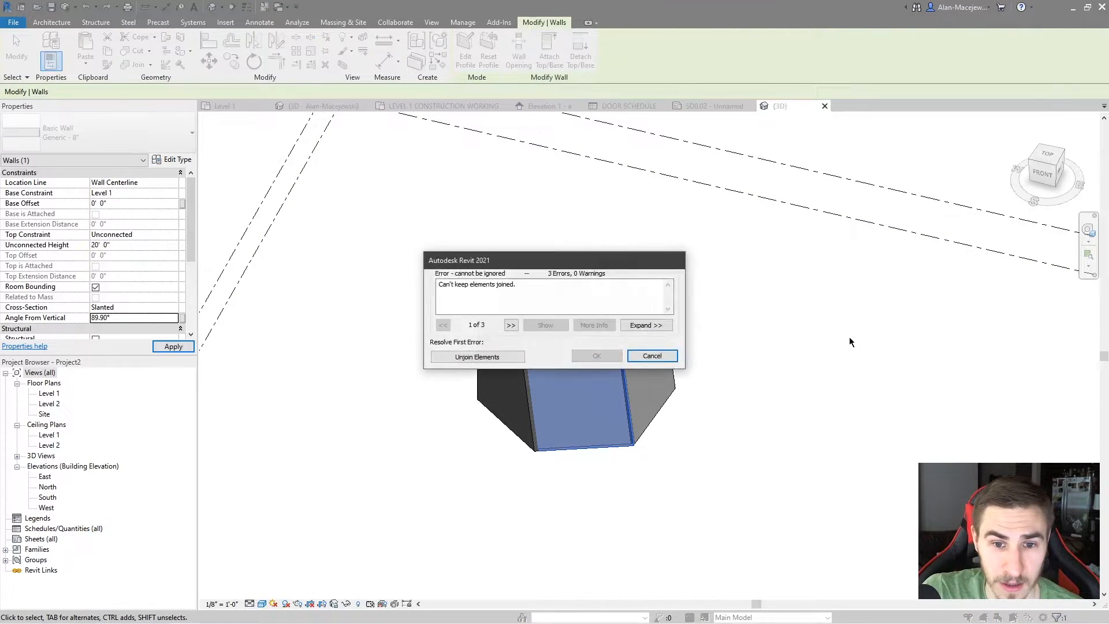
pyautogui.click(528, 356)
pyautogui.keyDown('shift'); pyautogui.moveTo(598, 373); pyautogui.dragTo(546, 415, button='middle'); pyautogui.keyUp('shift')
pyautogui.scroll(-2, 547, 415)
pyautogui.moveTo(533, 477); pyautogui.dragTo(541, 456, button='middle')
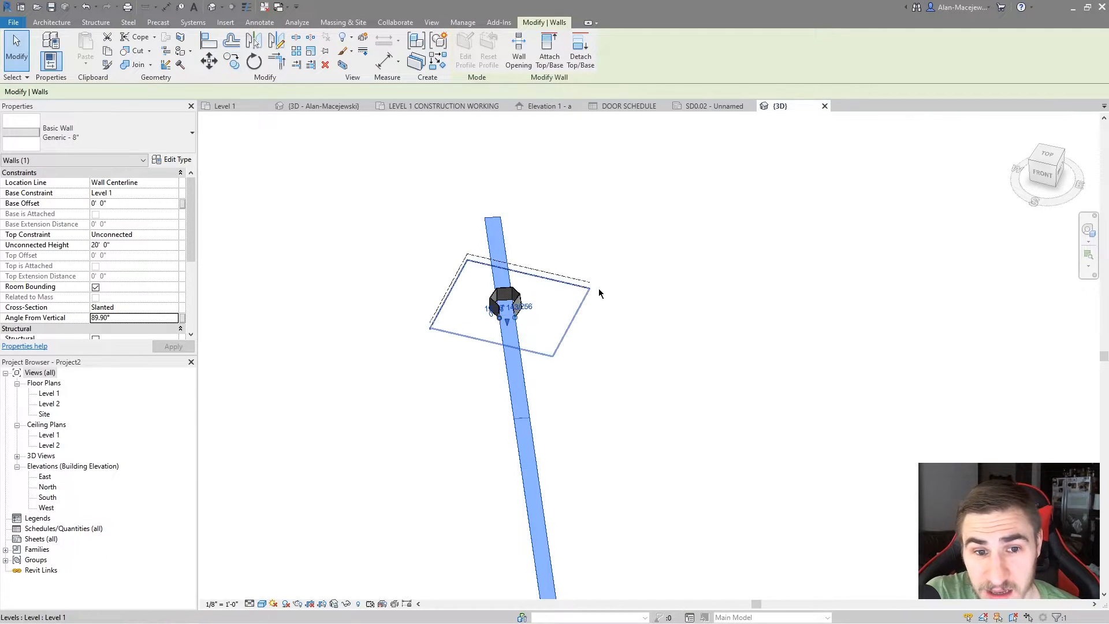
# Examine the nearly horizontal wall along its full extent in 3D, along with its slant angle and its gap to the hexagon walls
pyautogui.scroll(-5, 577, 301)
pyautogui.moveTo(569, 388); pyautogui.dragTo(547, 229, button='middle')
pyautogui.scroll(-2, 712, 382)
pyautogui.keyDown('shift'); pyautogui.moveTo(663, 383); pyautogui.dragTo(550, 401, button='middle'); pyautogui.keyUp('shift')
pyautogui.press('Escape')
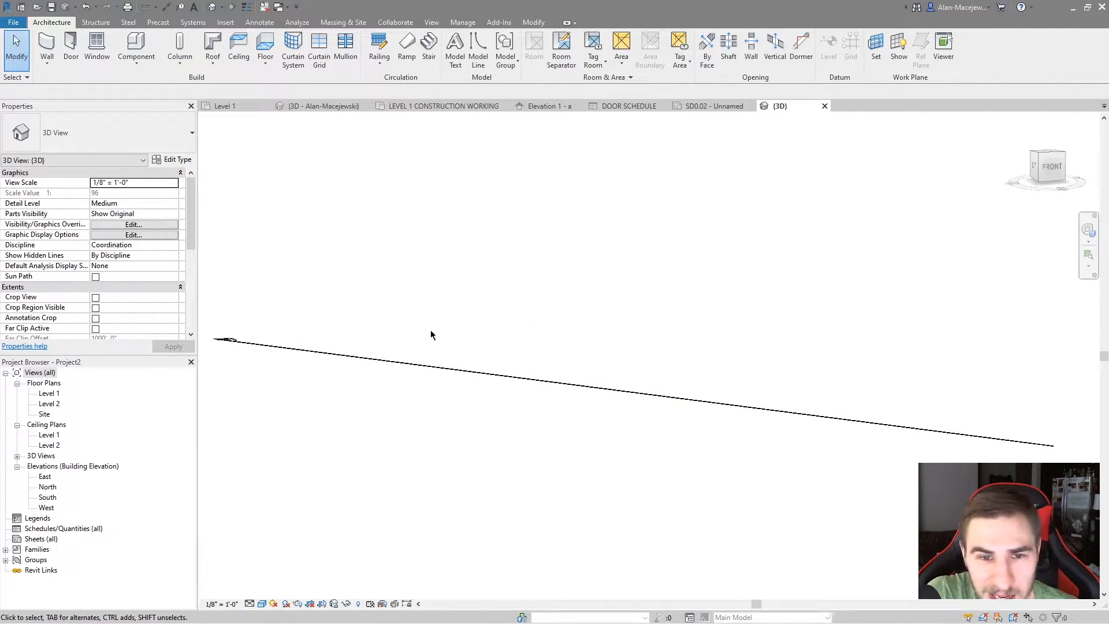
pyautogui.keyDown('shift'); pyautogui.moveTo(369, 339); pyautogui.dragTo(512, 338, button='middle'); pyautogui.keyUp('shift')
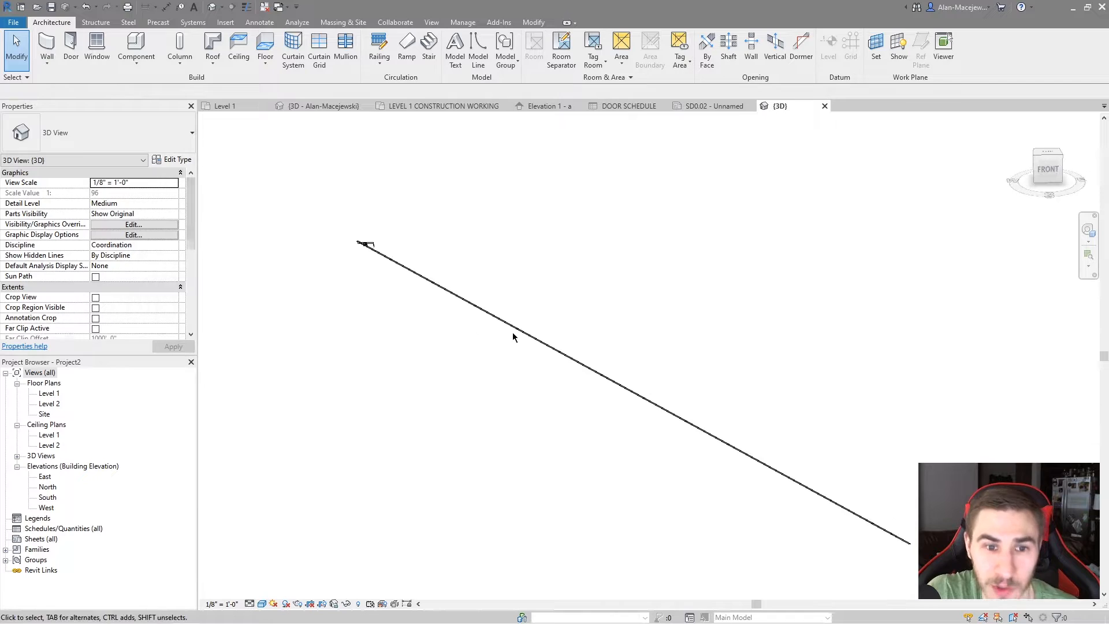
pyautogui.click(523, 331)
pyautogui.scroll(-3, 120, 285)
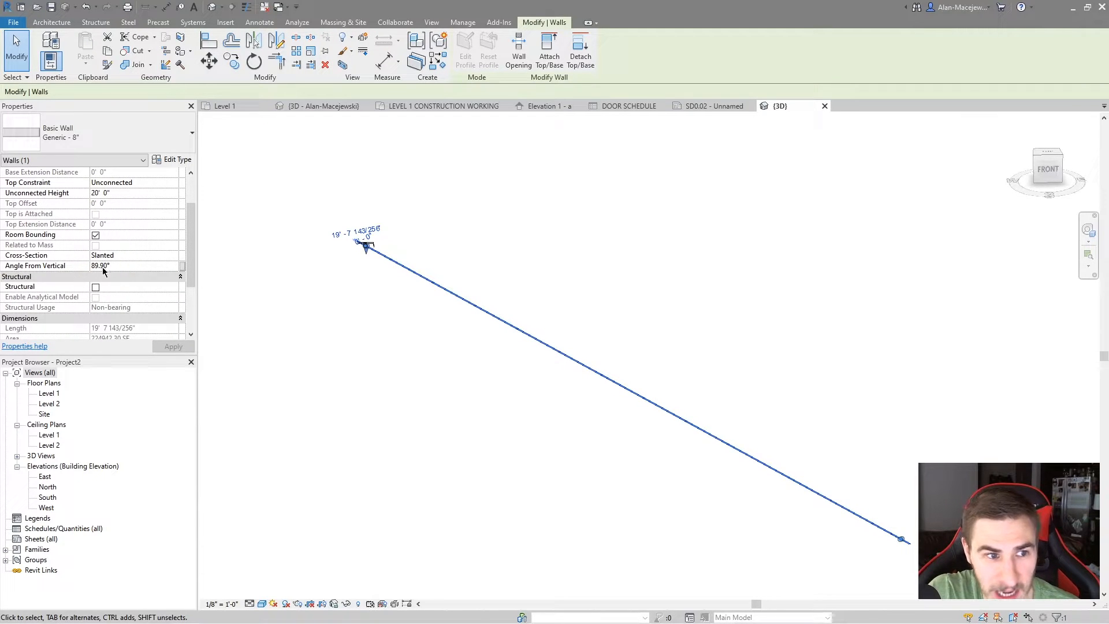
pyautogui.press('Escape')
pyautogui.keyDown('shift'); pyautogui.moveTo(361, 335); pyautogui.dragTo(514, 389, button='middle'); pyautogui.keyUp('shift')
pyautogui.click(539, 353)
pyautogui.keyDown('shift'); pyautogui.moveTo(541, 337); pyautogui.dragTo(416, 199, button='middle'); pyautogui.keyUp('shift')
pyautogui.scroll(12, 443, 255)
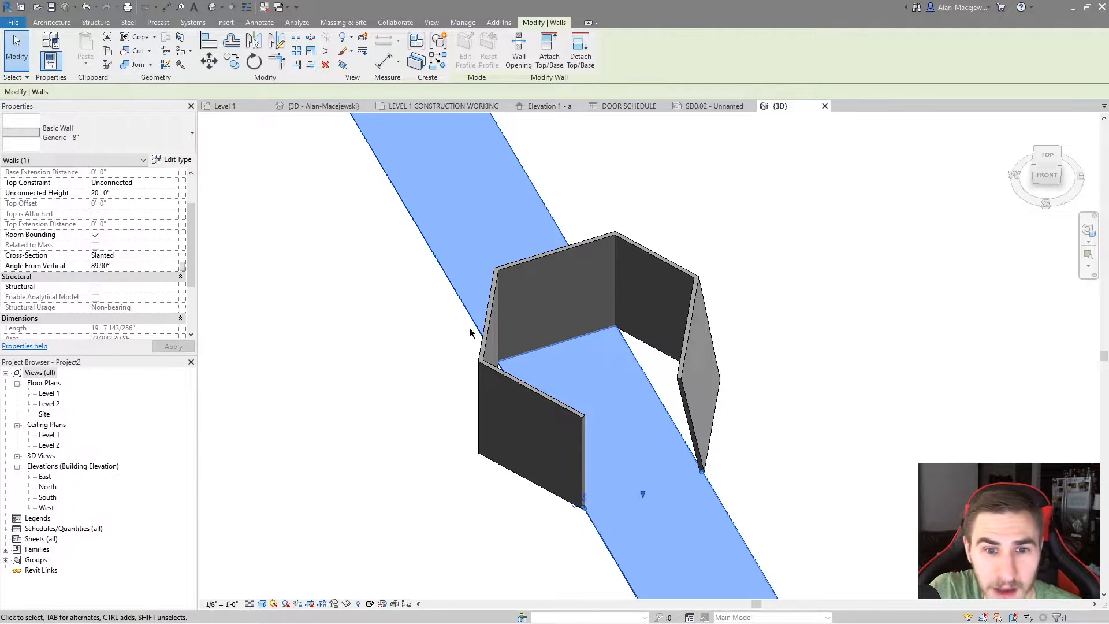
pyautogui.scroll(-7, 470, 328)
pyautogui.moveTo(560, 403)
pyautogui.keyDown('shift'); pyautogui.mouseDown(button='middle')
pyautogui.moveTo(586, 406)
pyautogui.moveTo(507, 436)
pyautogui.moveTo(522, 431)
pyautogui.moveTo(531, 451)
pyautogui.moveTo(546, 425)
pyautogui.moveTo(542, 328)
pyautogui.mouseUp(button='middle'); pyautogui.keyUp('shift')
pyautogui.scroll(-5, 523, 403)
pyautogui.moveTo(566, 462); pyautogui.dragTo(532, 393, button='middle')
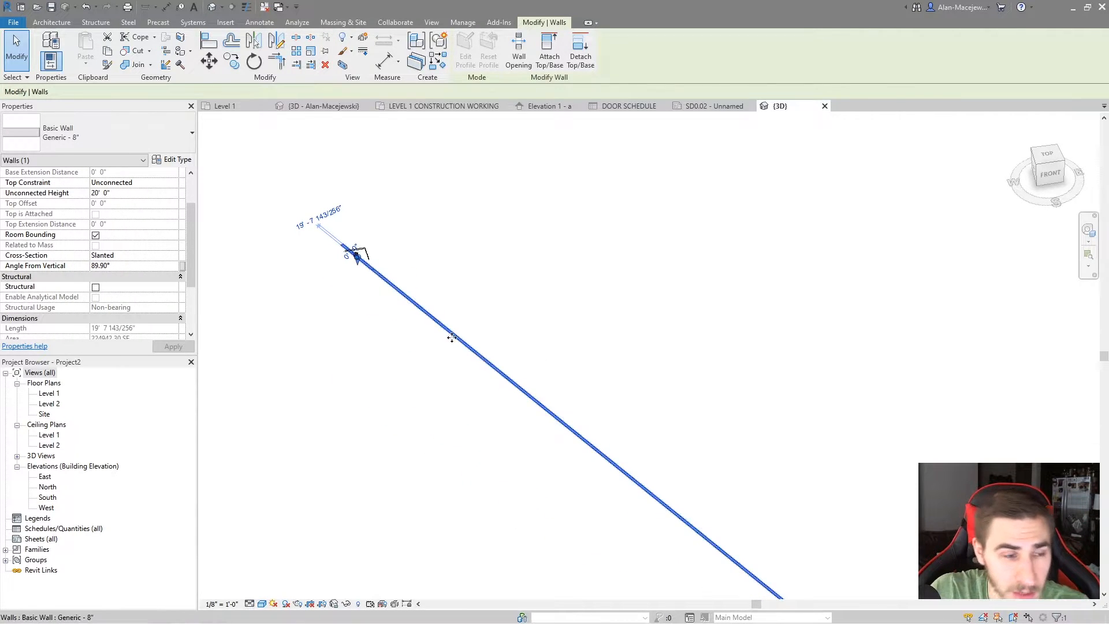
# Set the nearly horizontal wall's angle from vertical to 89.99 degrees
pyautogui.moveTo(329, 327); pyautogui.dragTo(350, 359, button='middle')
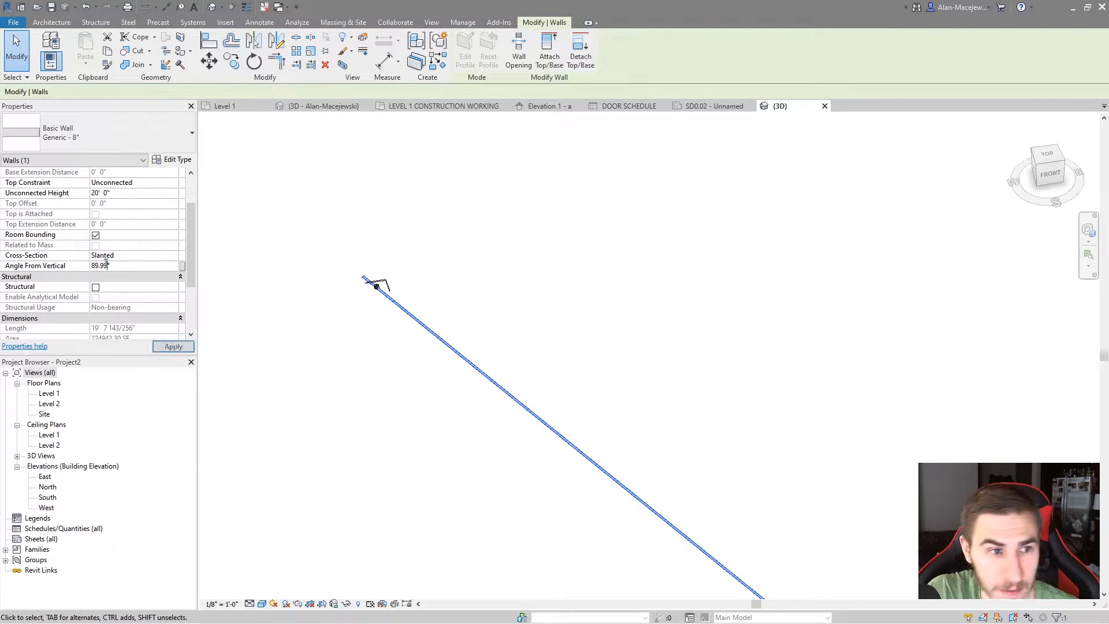
pyautogui.click(494, 354)
pyautogui.moveTo(583, 384); pyautogui.dragTo(694, 393, button='middle')
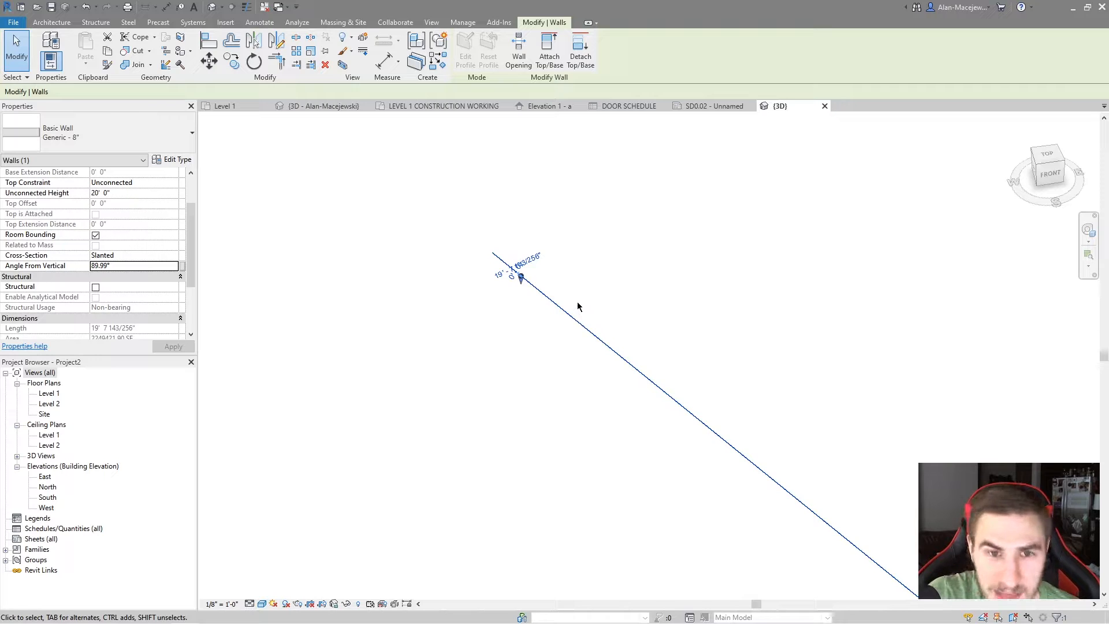
# Delete the nearly horizontal wall, keeping the other five hexagon walls
pyautogui.press('Delete')
pyautogui.scroll(10, 573, 290)
pyautogui.scroll(1, 322, 229)
pyautogui.moveTo(373, 254); pyautogui.dragTo(574, 319, button='middle')
pyautogui.scroll(8, 467, 328)
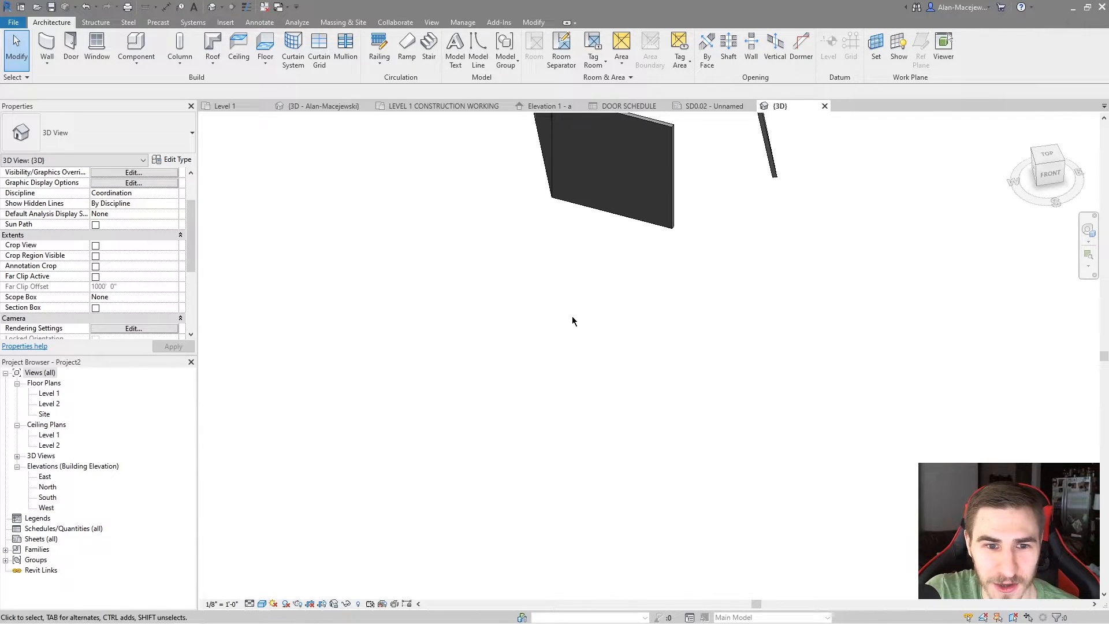
# Change the open-ended vertical wall's cross-section to Slanted with an angle from vertical of 15 degrees
pyautogui.press('Tab')
pyautogui.click(675, 230)
pyautogui.moveTo(674, 257); pyautogui.dragTo(607, 425, button='middle')
pyautogui.scroll(-3, 606, 425)
pyautogui.keyDown('shift'); pyautogui.moveTo(627, 351); pyautogui.dragTo(577, 364, button='middle'); pyautogui.keyUp('shift')
pyautogui.scroll(3, 573, 365)
pyautogui.click(549, 370)
pyautogui.scroll(1, 575, 373)
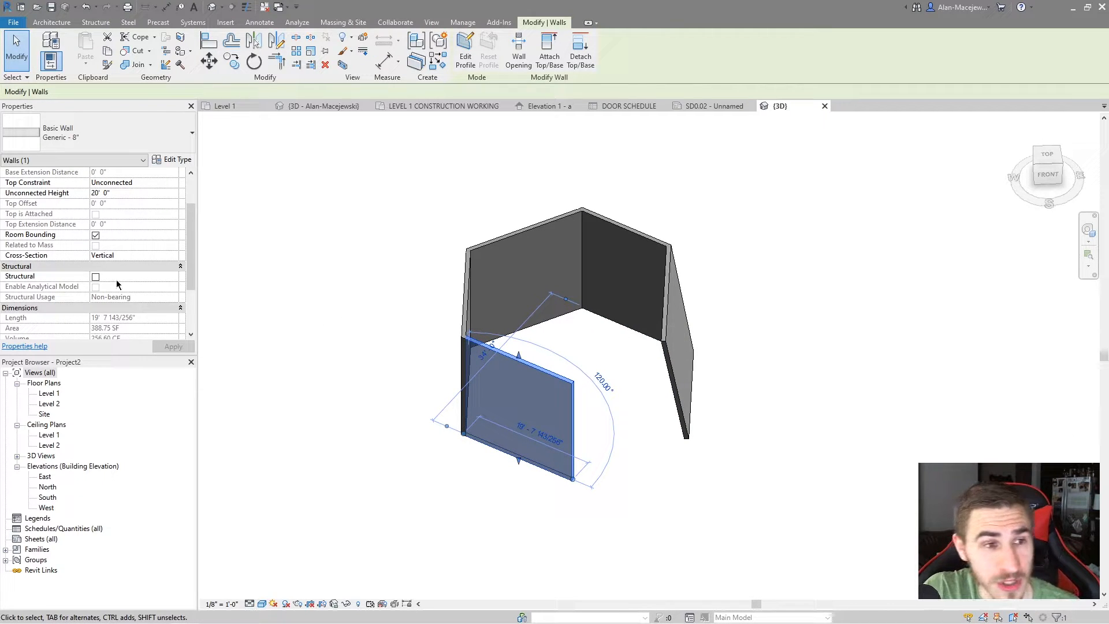
pyautogui.click(160, 258)
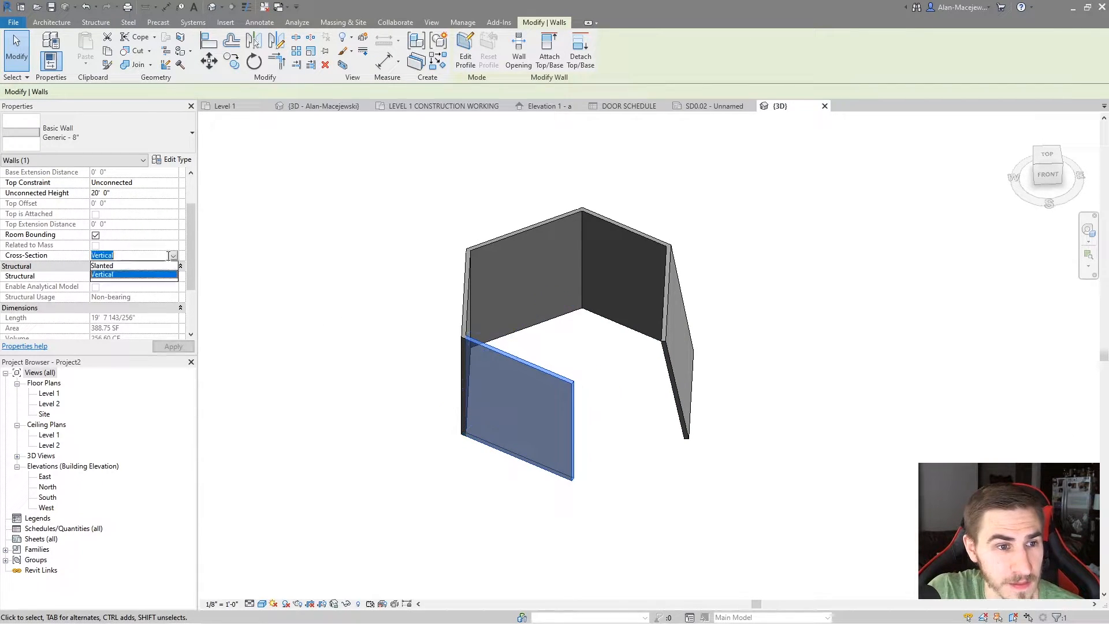
pyautogui.click(121, 271)
pyautogui.moveTo(574, 352); pyautogui.dragTo(544, 335, button='middle')
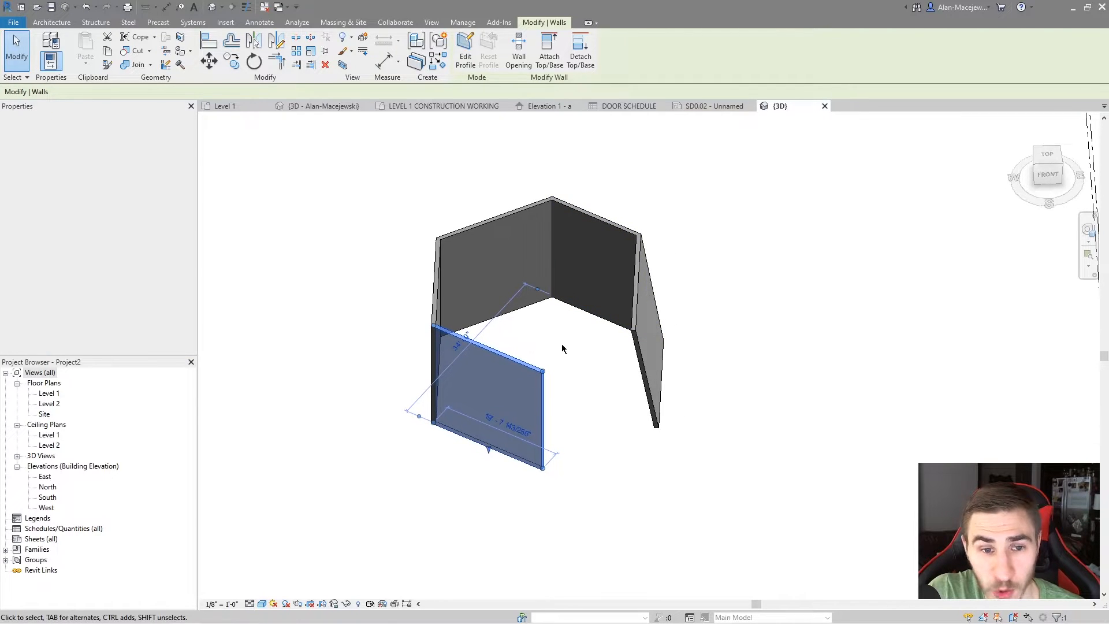
pyautogui.click(122, 264)
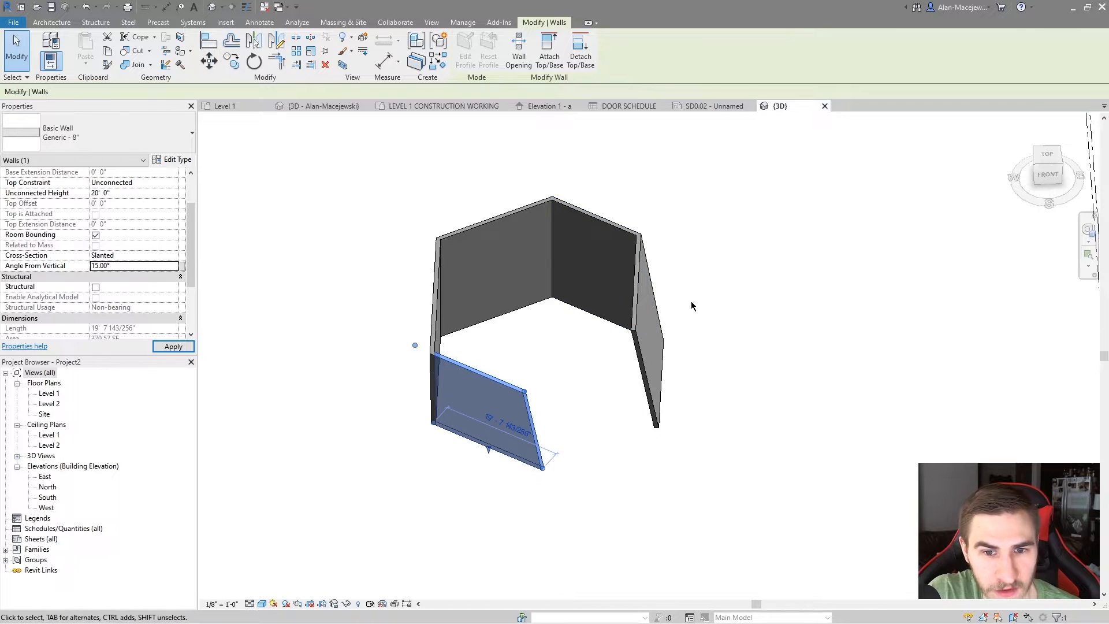
pyautogui.keyDown('shift'); pyautogui.moveTo(691, 305); pyautogui.dragTo(667, 311, button='middle'); pyautogui.keyUp('shift')
# Set the angle from vertical of the wall on the other side of the gap to 30 degrees
pyautogui.click(636, 329)
pyautogui.click(130, 266)
pyautogui.write('30')
pyautogui.keyDown('shift'); pyautogui.moveTo(761, 312); pyautogui.dragTo(744, 353, button='middle'); pyautogui.keyUp('shift')
pyautogui.keyDown('shift'); pyautogui.moveTo(619, 437); pyautogui.dragTo(577, 322, button='middle'); pyautogui.keyUp('shift')
# Trim/extend the two open-ended slanted walls to a common corner, closing the gap in the hexagon
pyautogui.press('t')
pyautogui.press('r')
pyautogui.click(689, 368)
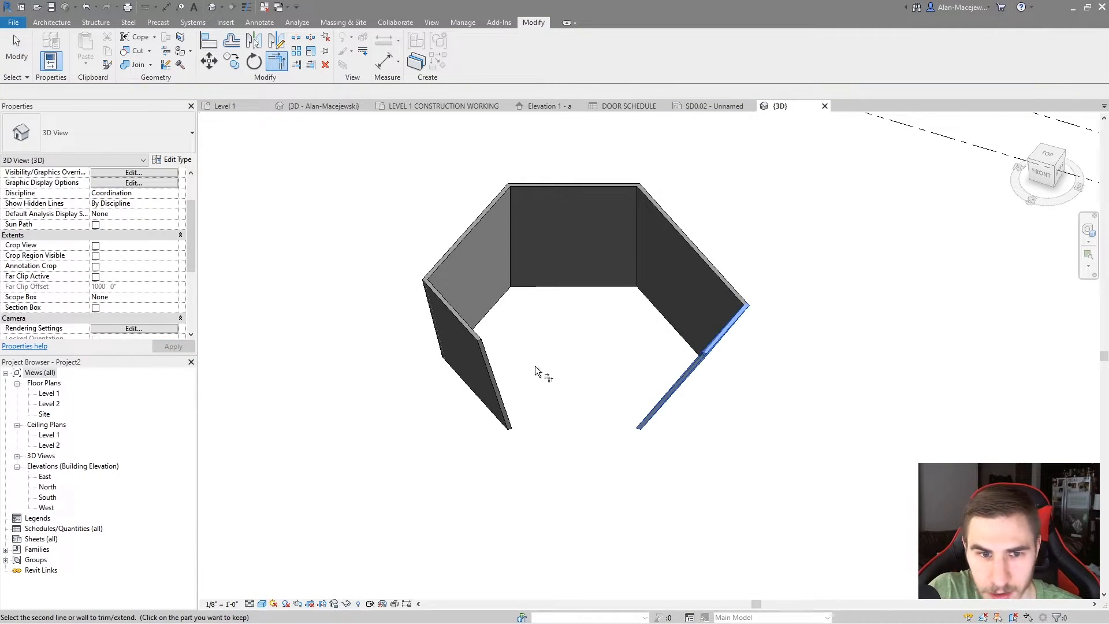
pyautogui.click(479, 394)
pyautogui.moveTo(676, 397)
pyautogui.keyDown('shift'); pyautogui.mouseDown(button='middle')
pyautogui.moveTo(669, 361)
pyautogui.moveTo(581, 249)
pyautogui.moveTo(414, 321)
pyautogui.moveTo(618, 322)
pyautogui.moveTo(700, 366)
pyautogui.moveTo(677, 378)
pyautogui.mouseUp(button='middle'); pyautogui.keyUp('shift')
pyautogui.press('Escape')
# Set the angle from vertical of the extended wall opposite the 15-degree wall to -30 degrees and check its slope in 3D
pyautogui.click(679, 377)
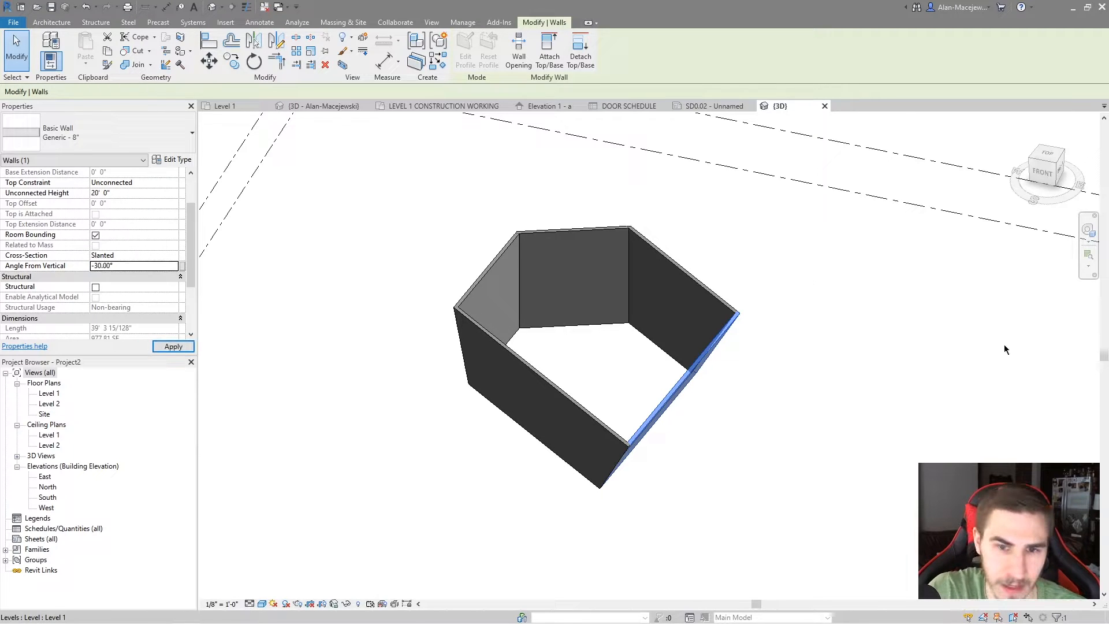
pyautogui.keyDown('shift'); pyautogui.moveTo(768, 352); pyautogui.dragTo(795, 292, button='middle'); pyautogui.keyUp('shift')
pyautogui.click(770, 339)
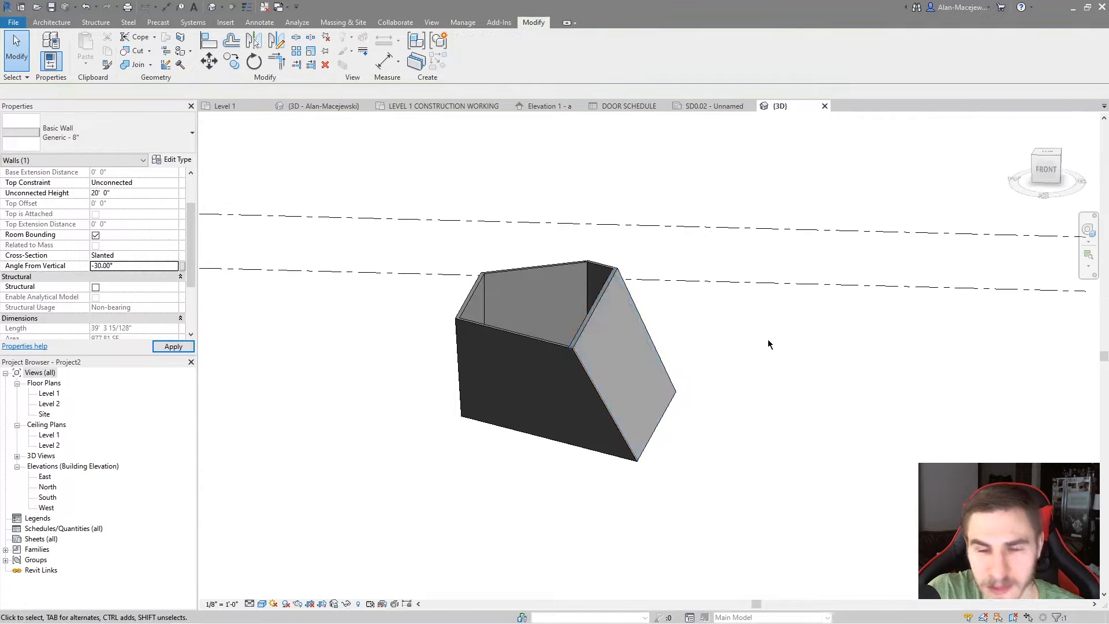
pyautogui.keyDown('shift'); pyautogui.moveTo(764, 334); pyautogui.dragTo(677, 330, button='middle'); pyautogui.keyUp('shift')
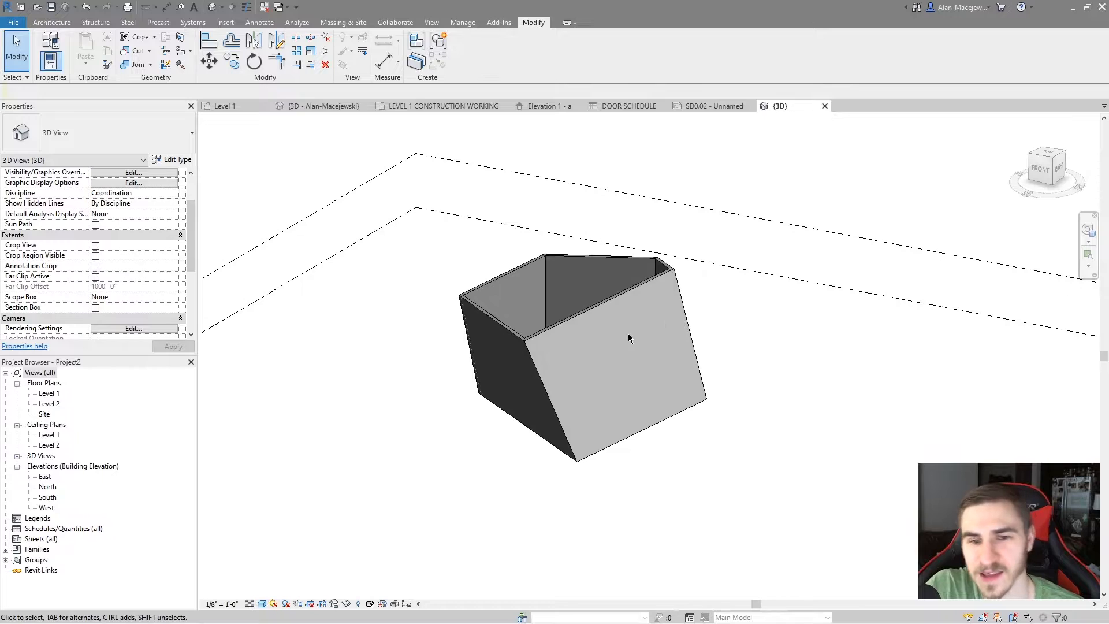
# Examine the -30 degree wall and the wall join options at its base corner with the 15-degree wall
pyautogui.click(580, 324)
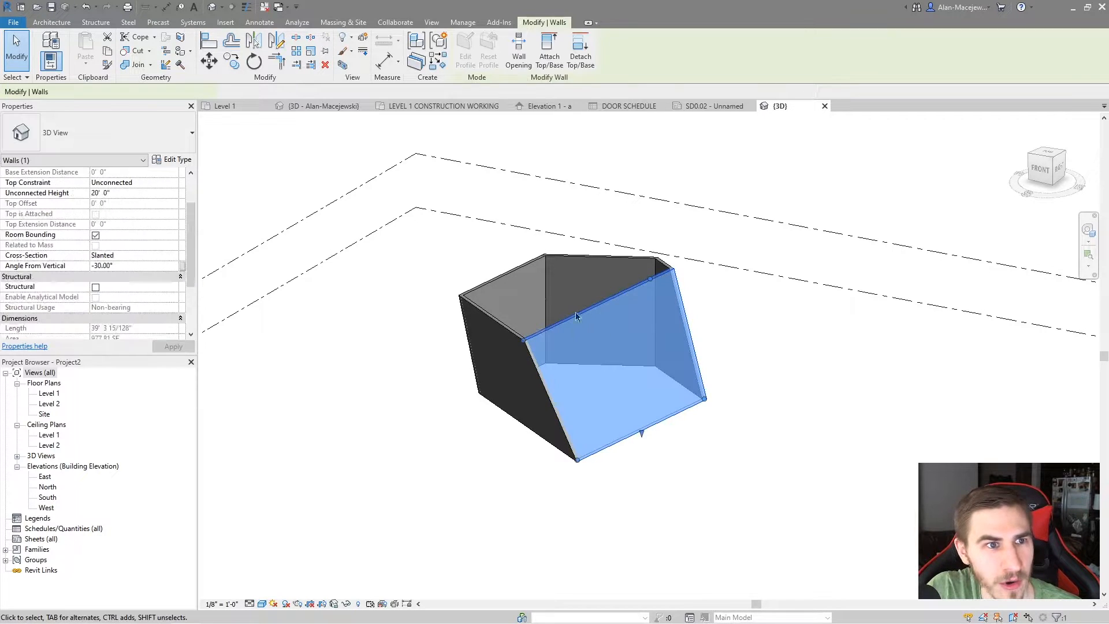
pyautogui.press('Escape')
pyautogui.click(577, 463)
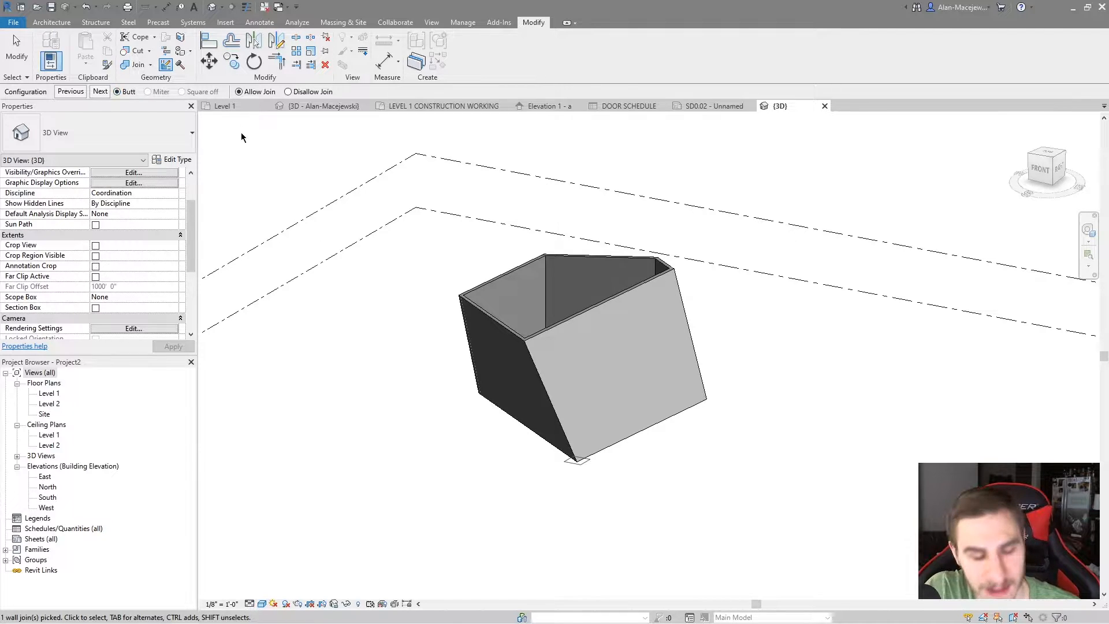
pyautogui.press('Escape')
pyautogui.press('Escape')
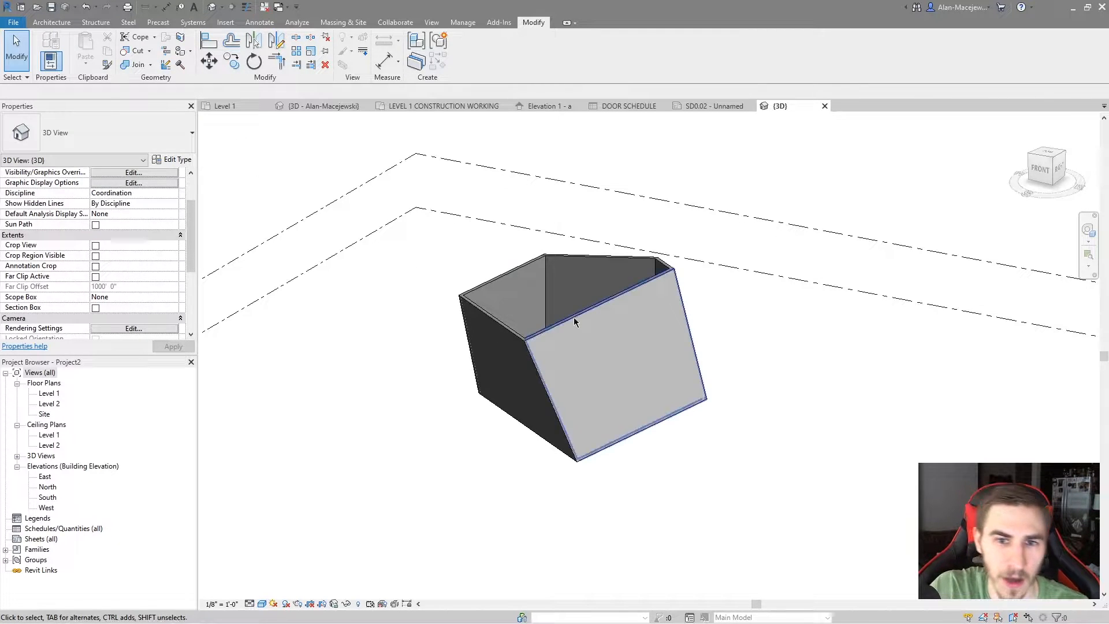
pyautogui.keyDown('shift'); pyautogui.moveTo(606, 269); pyautogui.dragTo(596, 342, button='middle'); pyautogui.keyUp('shift')
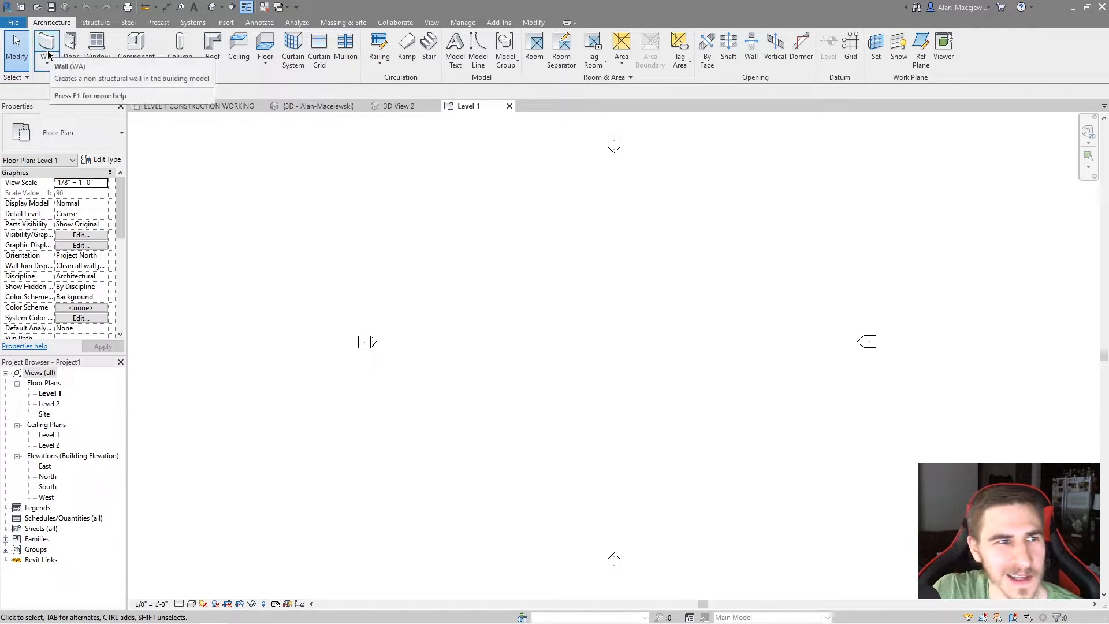
# Draw an arc-shaped Exterior Glazing curtain wall spanning about 72 degrees and 20' high on Level 1, between the elevation markers
pyautogui.click(50, 63)
pyautogui.click(50, 49)
pyautogui.click(50, 49)
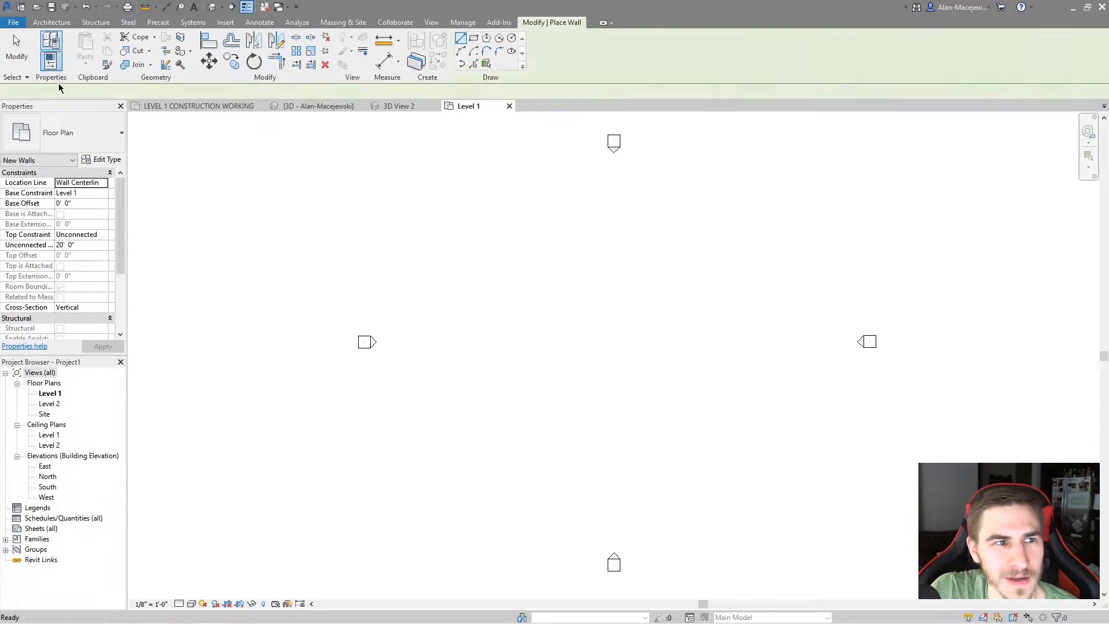
pyautogui.click(66, 132)
pyautogui.scroll(-4, 75, 231)
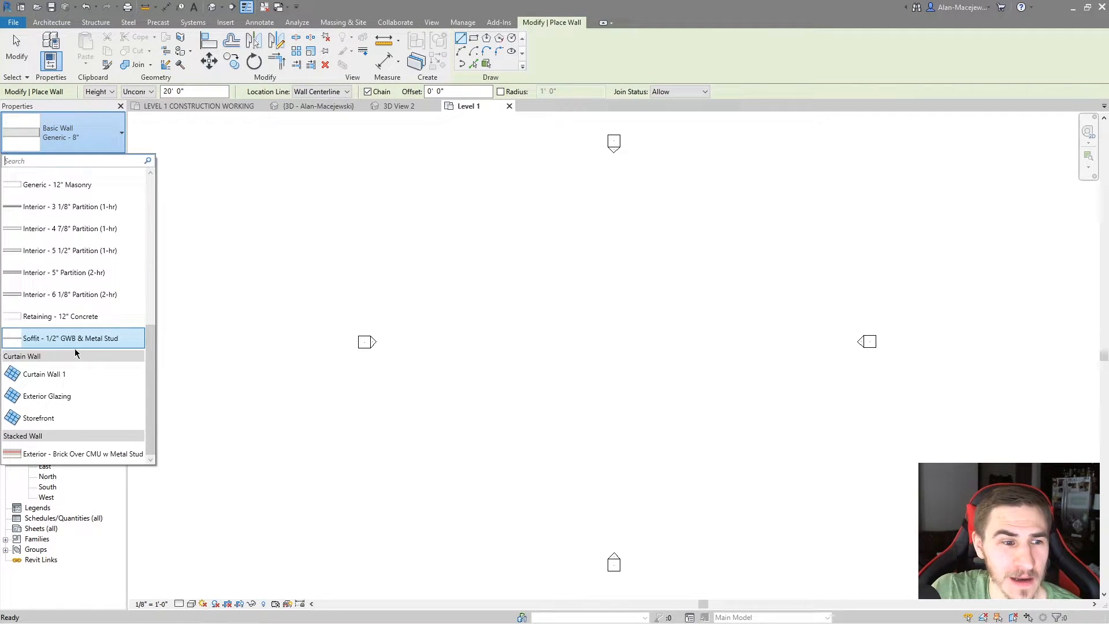
pyautogui.click(68, 396)
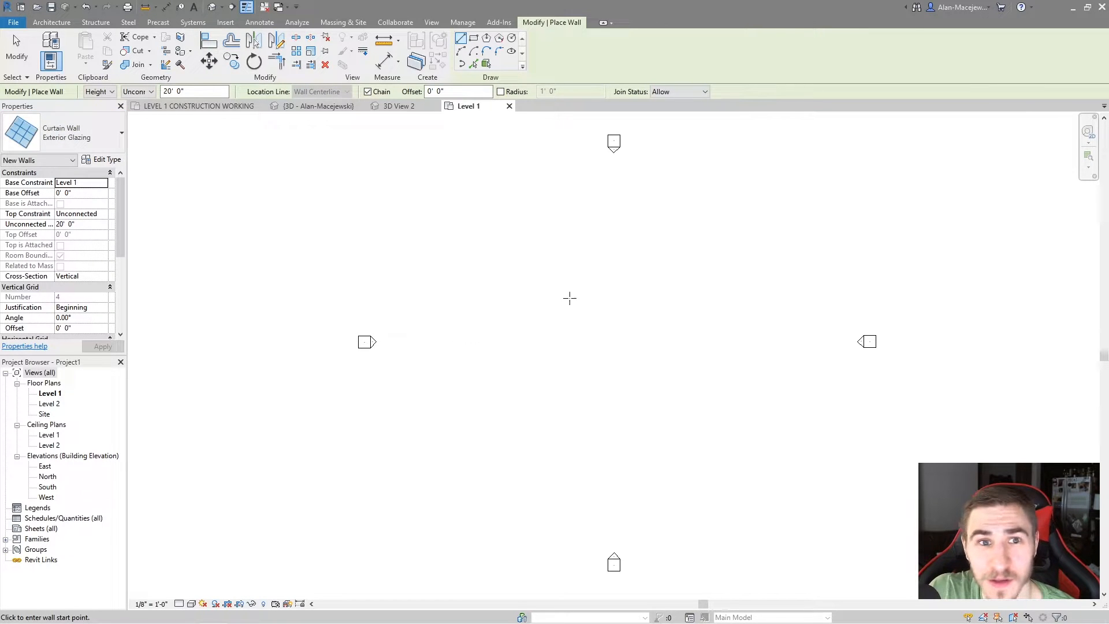
pyautogui.click(462, 52)
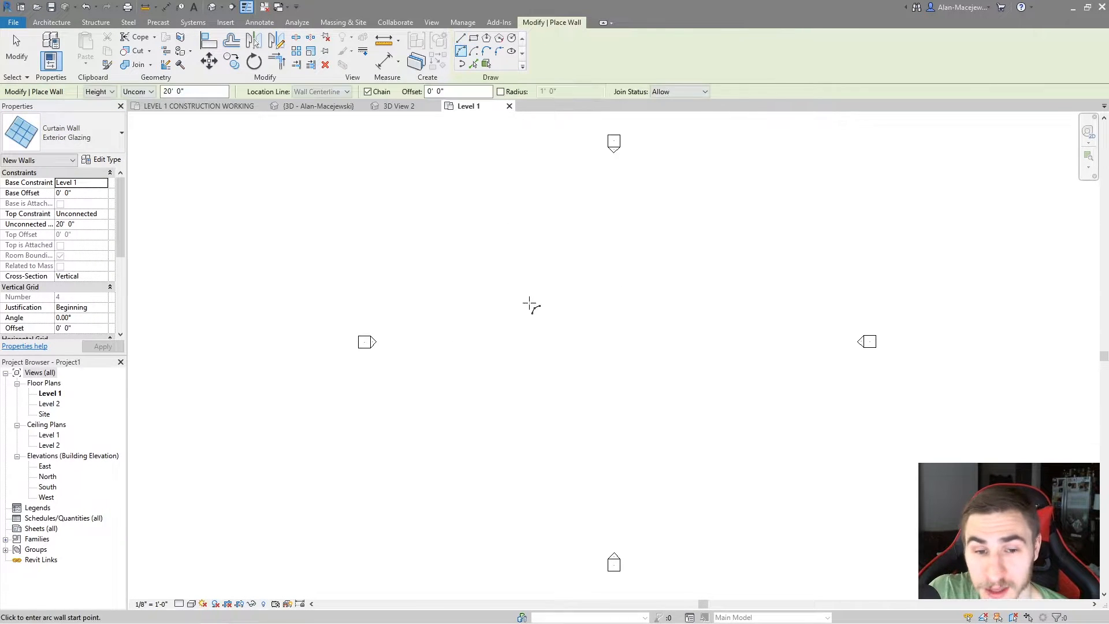
pyautogui.click(524, 383)
pyautogui.click(763, 358)
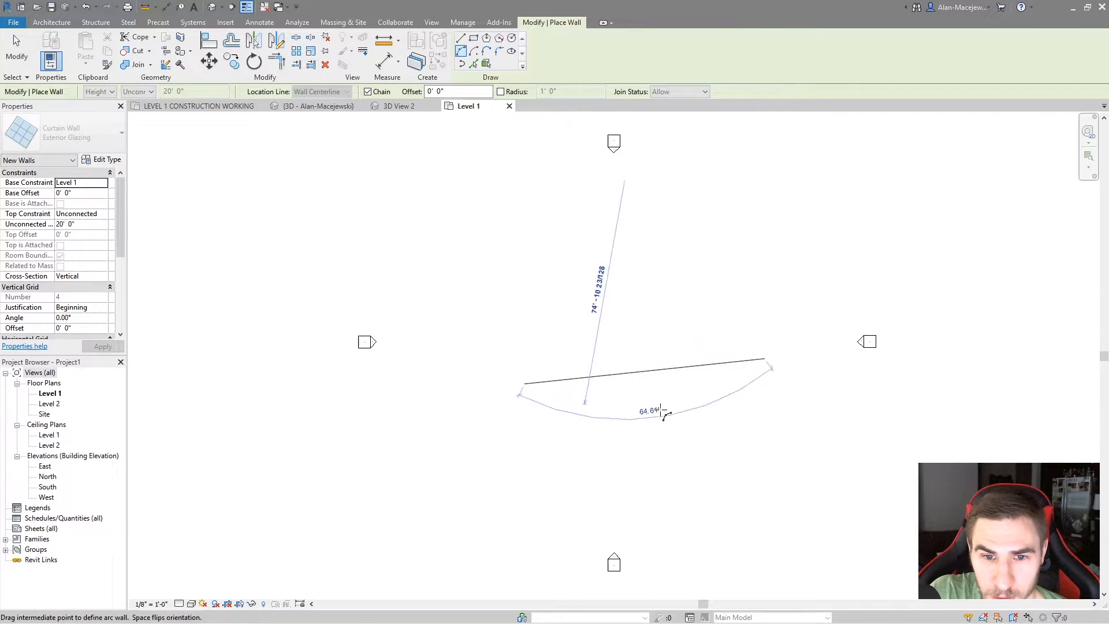
pyautogui.click(594, 411)
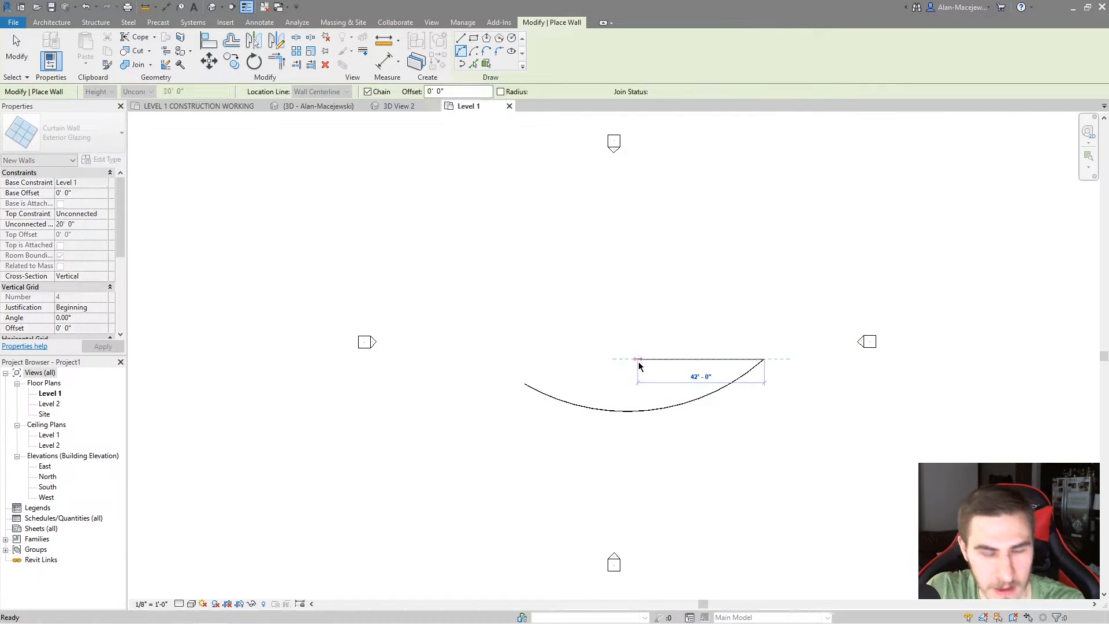
pyautogui.press('Escape')
pyautogui.press('Escape')
# In the 3D view, change the curved curtain wall's cross-section to Slanted with an angle from vertical of 20 degrees
pyautogui.click(213, 8)
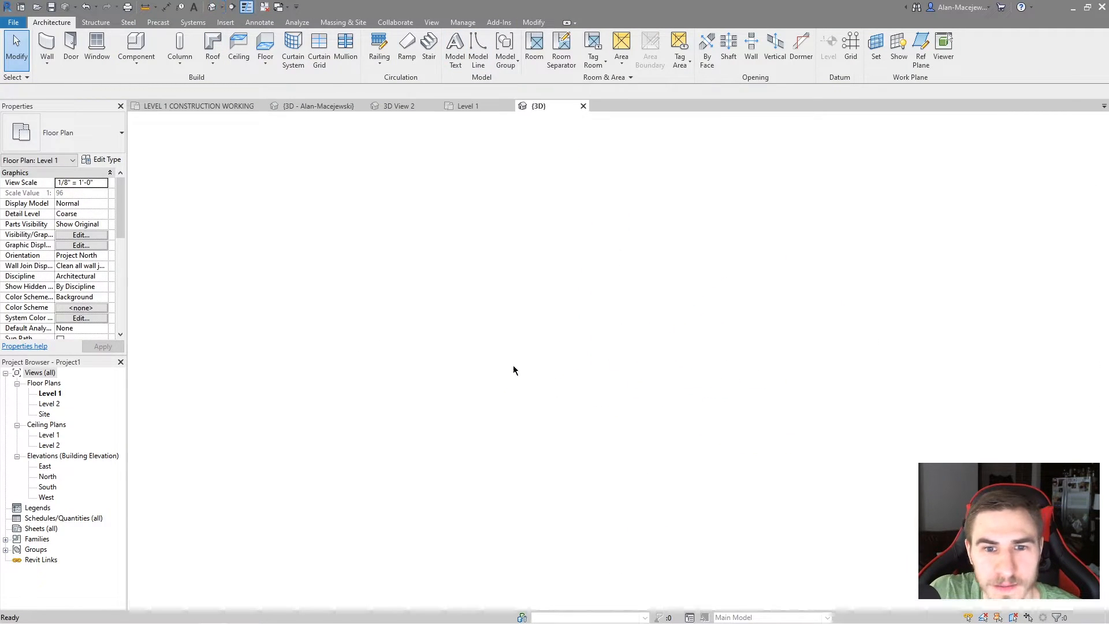
pyautogui.keyDown('shift'); pyautogui.moveTo(755, 357); pyautogui.dragTo(636, 371, button='middle'); pyautogui.keyUp('shift')
pyautogui.scroll(3, 651, 370)
pyautogui.click(651, 383)
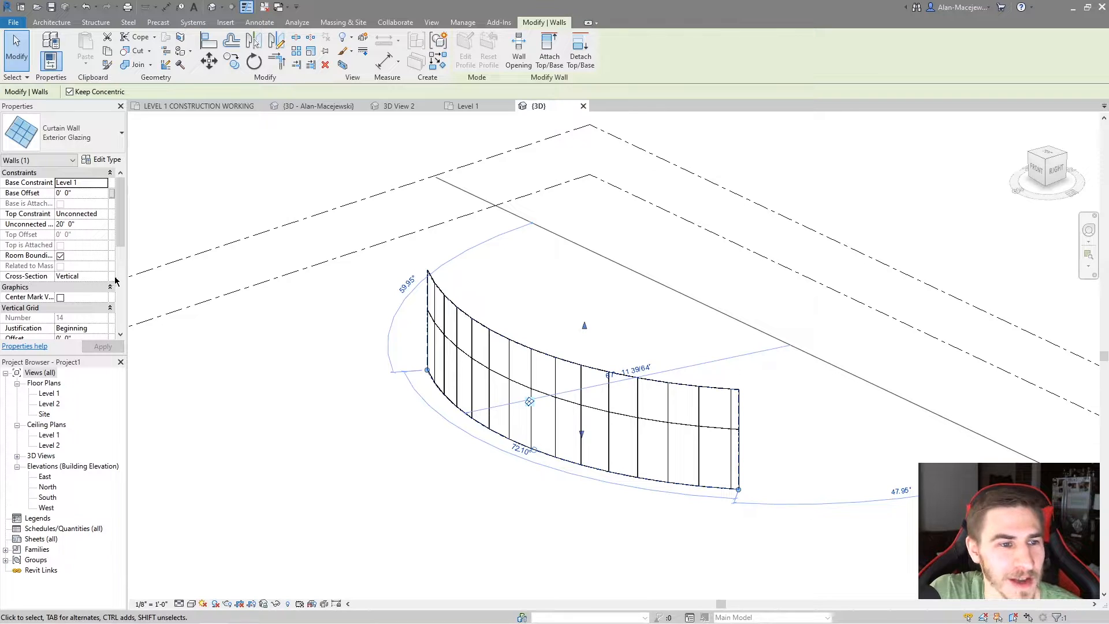
pyautogui.click(105, 277)
pyautogui.click(78, 287)
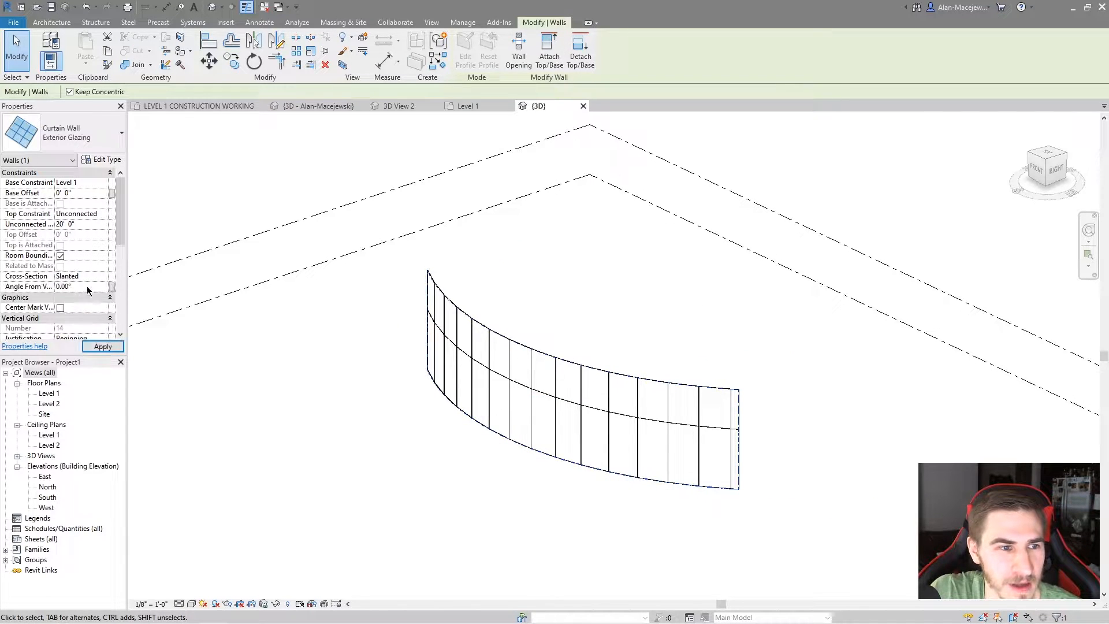
pyautogui.click(85, 287)
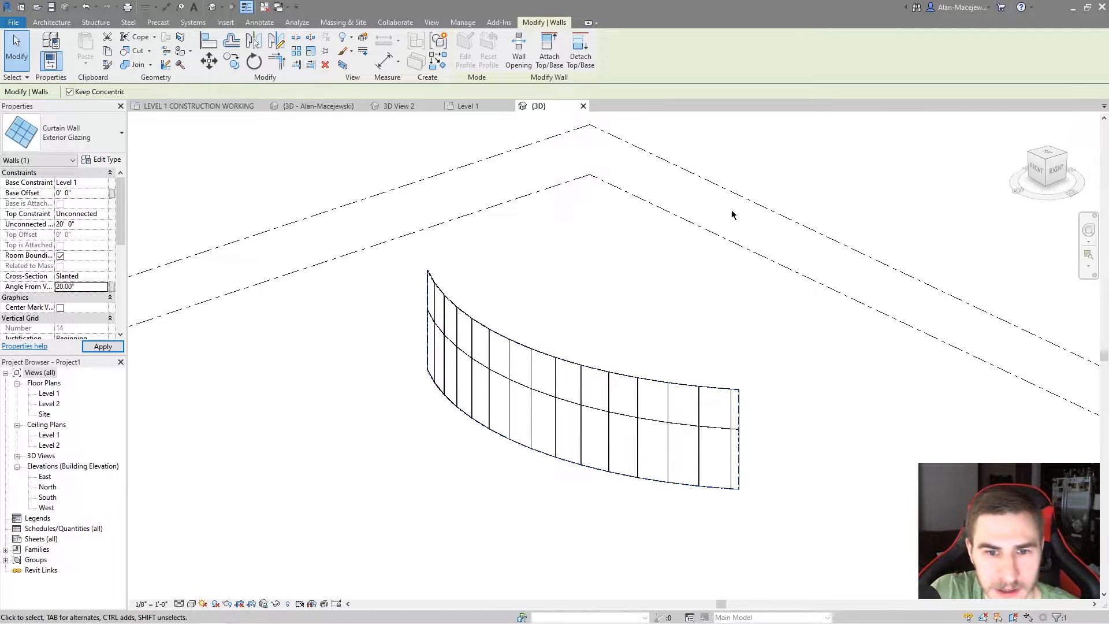
# Place 2.5" x 5" rectangular mullions on all grid lines of the slanted curved curtain wall
pyautogui.keyDown('shift'); pyautogui.moveTo(760, 216); pyautogui.dragTo(439, 265, button='middle'); pyautogui.keyUp('shift')
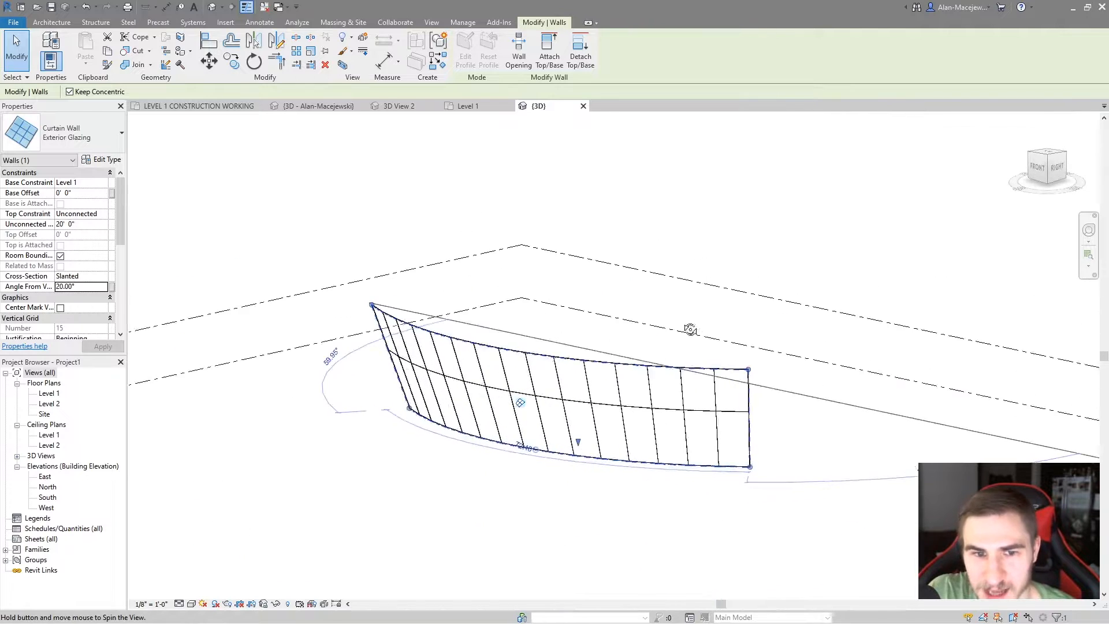
pyautogui.click(52, 22)
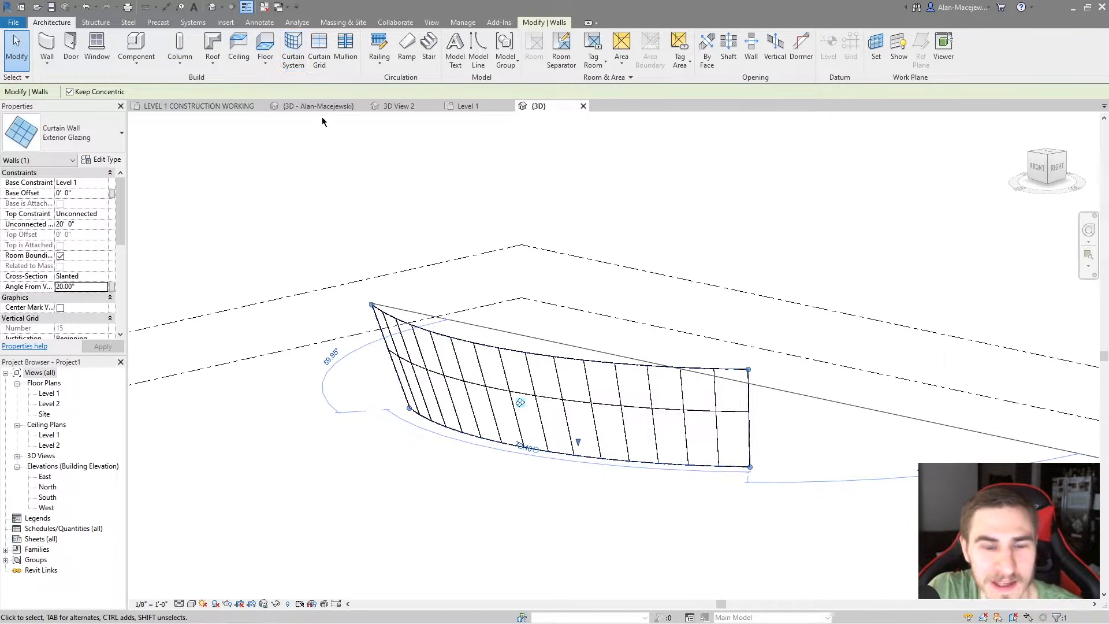
pyautogui.click(345, 49)
pyautogui.click(519, 52)
pyautogui.click(688, 403)
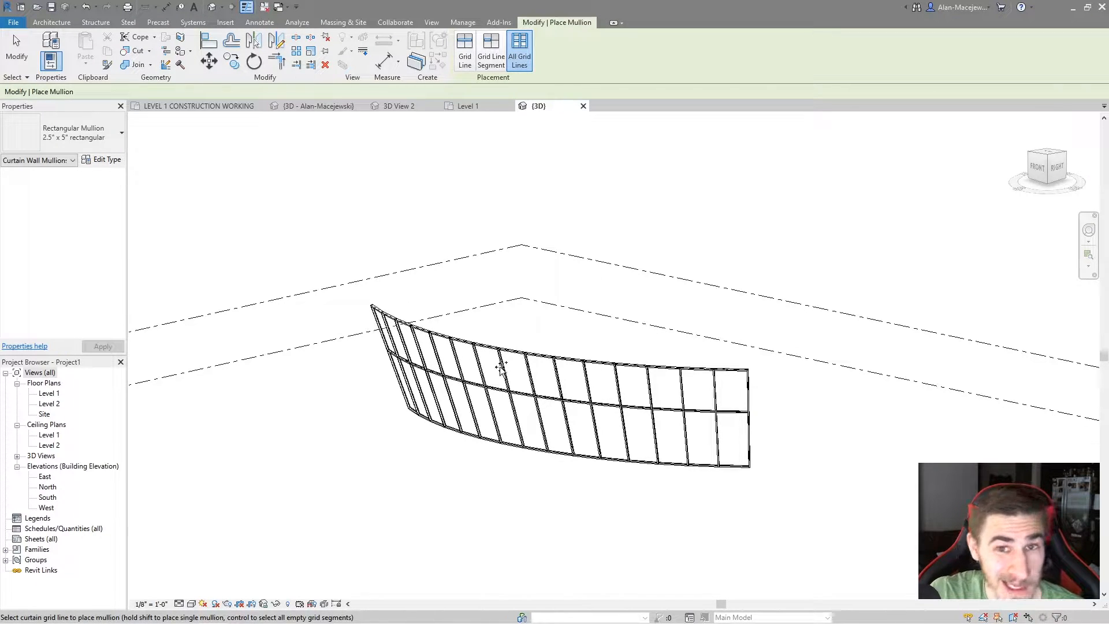
pyautogui.press('Escape')
pyautogui.press('Escape')
pyautogui.keyDown('shift'); pyautogui.moveTo(553, 399); pyautogui.dragTo(431, 467, button='middle'); pyautogui.keyUp('shift')
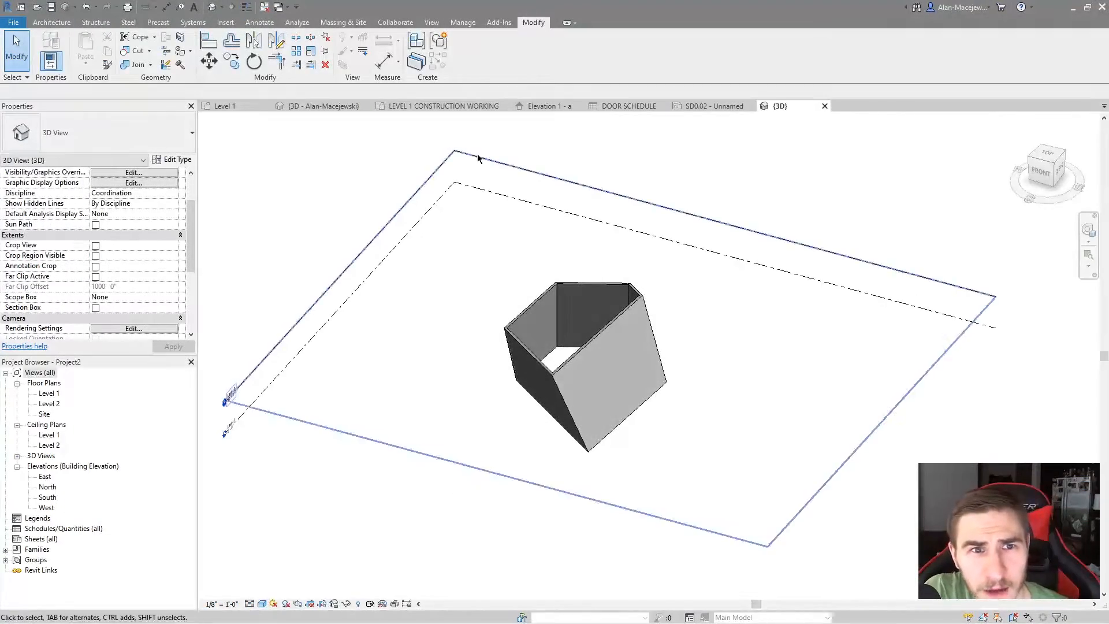
# Open the LEVEL 1 CONSTRUCTION WORKING floor plan of the sample project and review the PDF and image categories in Manage Links
pyautogui.click(454, 109)
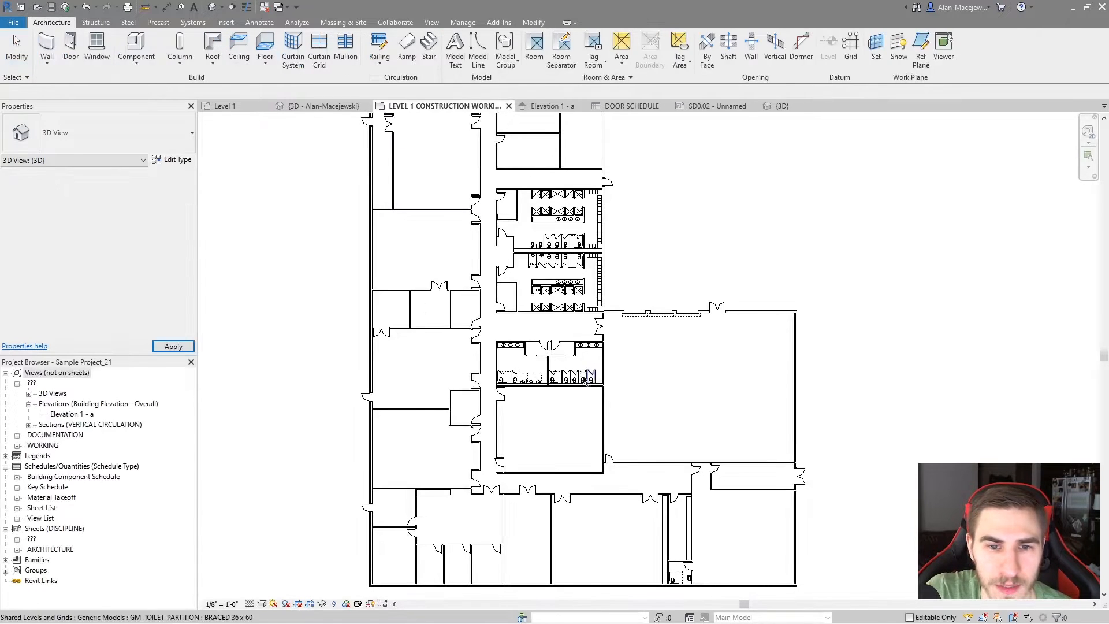
pyautogui.moveTo(690, 389); pyautogui.dragTo(643, 390, button='middle')
pyautogui.scroll(-2, 667, 400)
pyautogui.scroll(1, 655, 385)
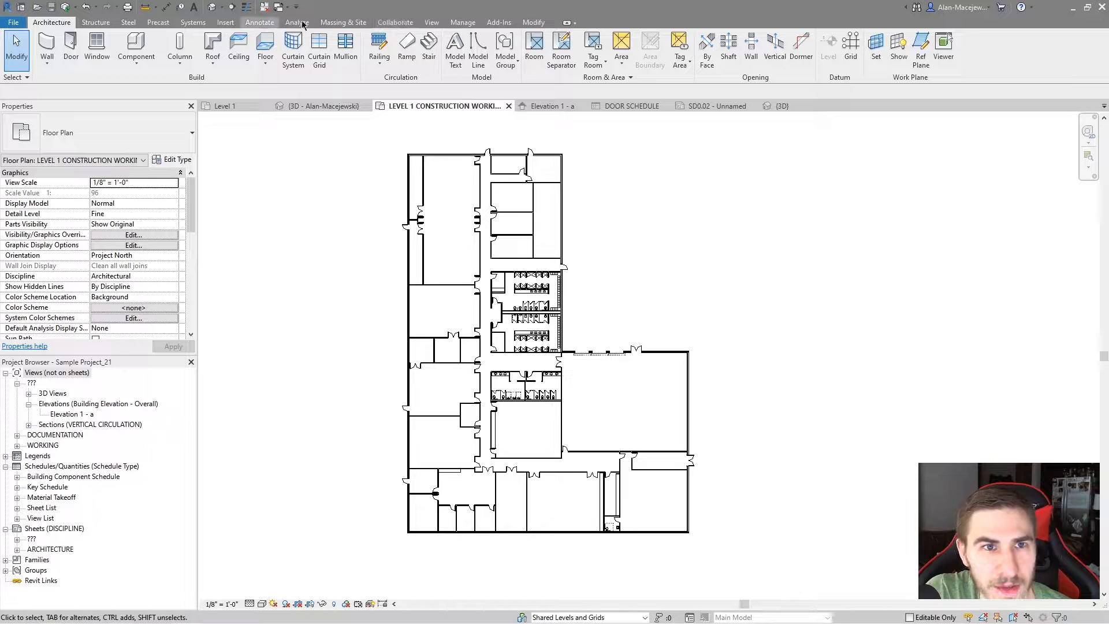
pyautogui.click(463, 22)
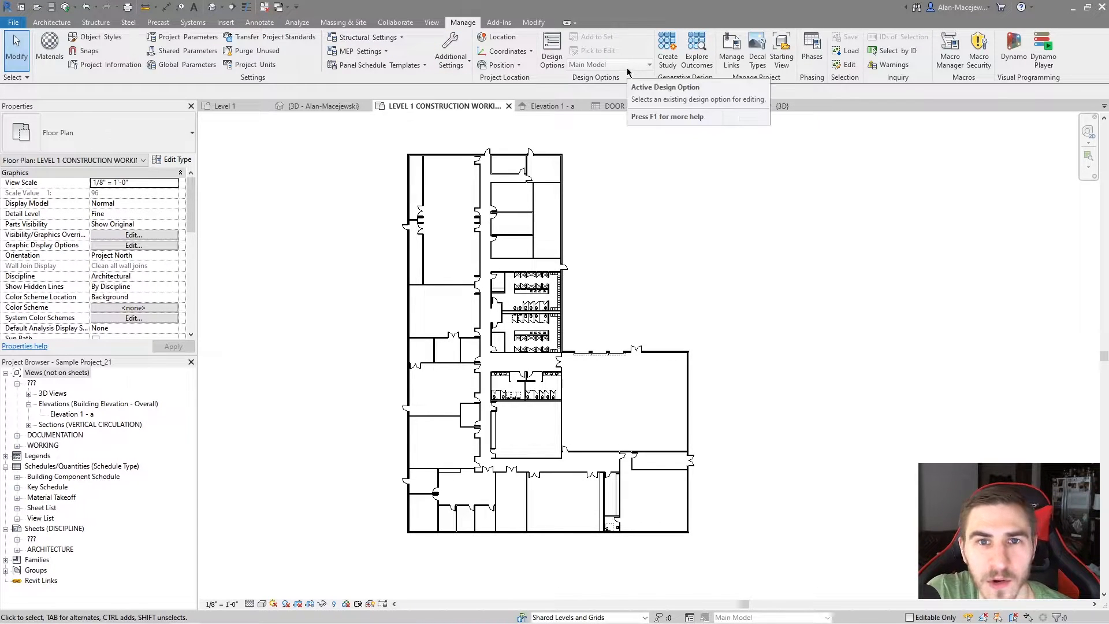
pyautogui.click(733, 55)
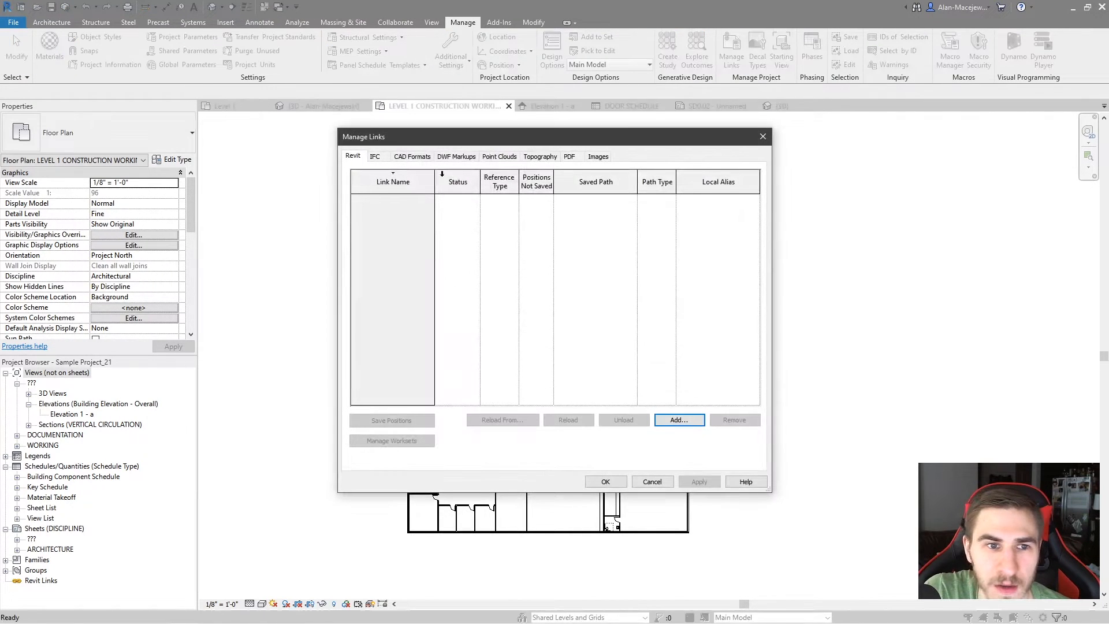
pyautogui.click(570, 157)
pyautogui.click(596, 156)
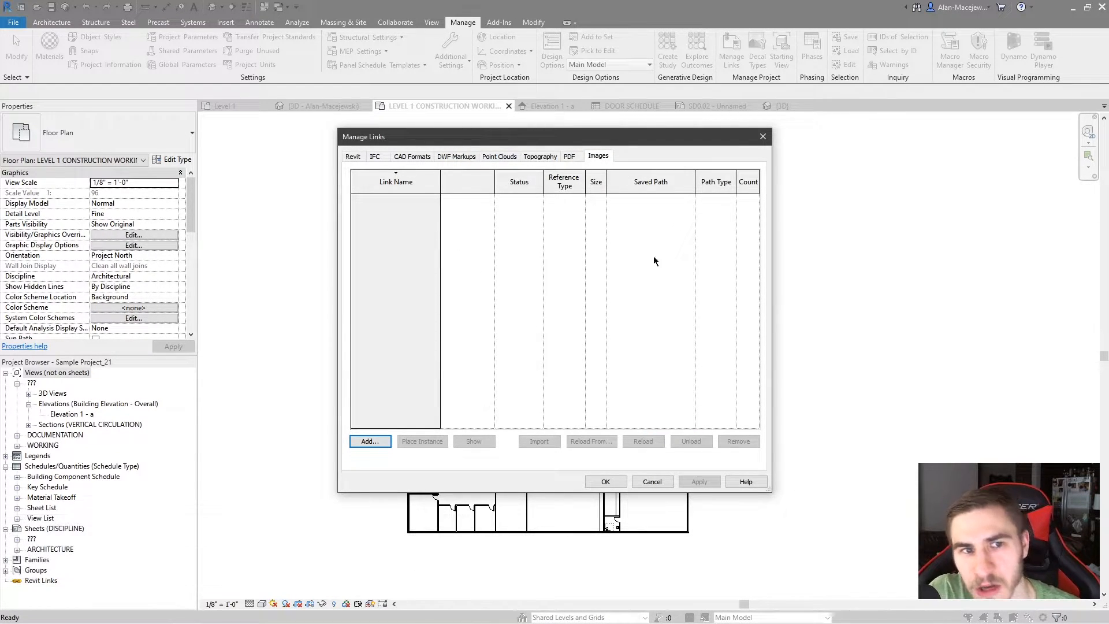
# Link page 1 of Floor Plan.pdf into the project at a resolution of 150 DPI
pyautogui.click(577, 160)
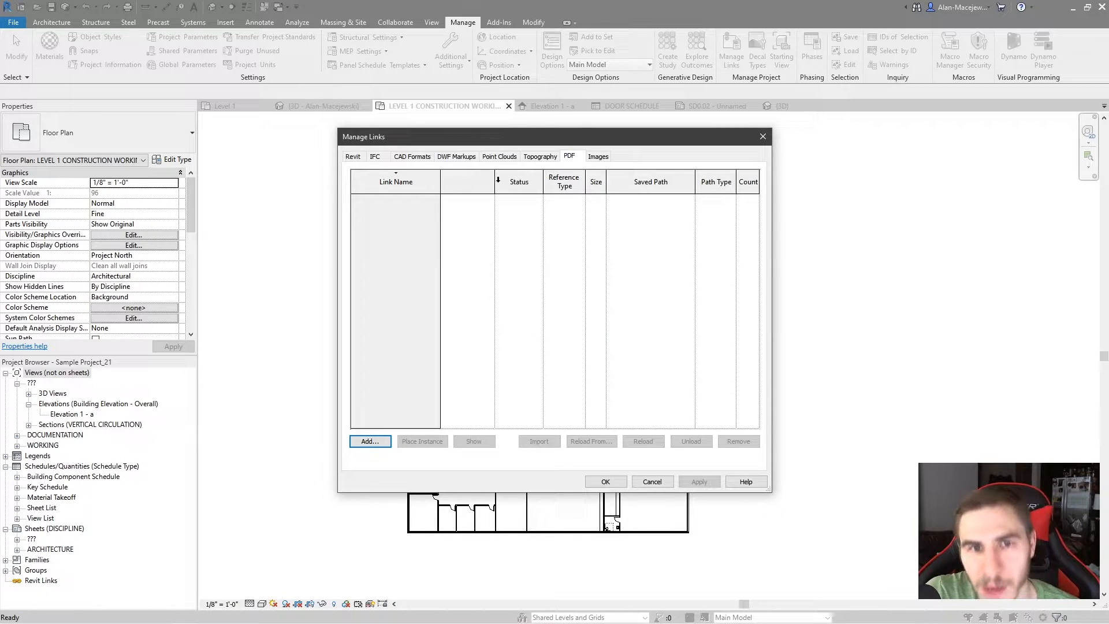
pyautogui.click(388, 441)
pyautogui.click(435, 239)
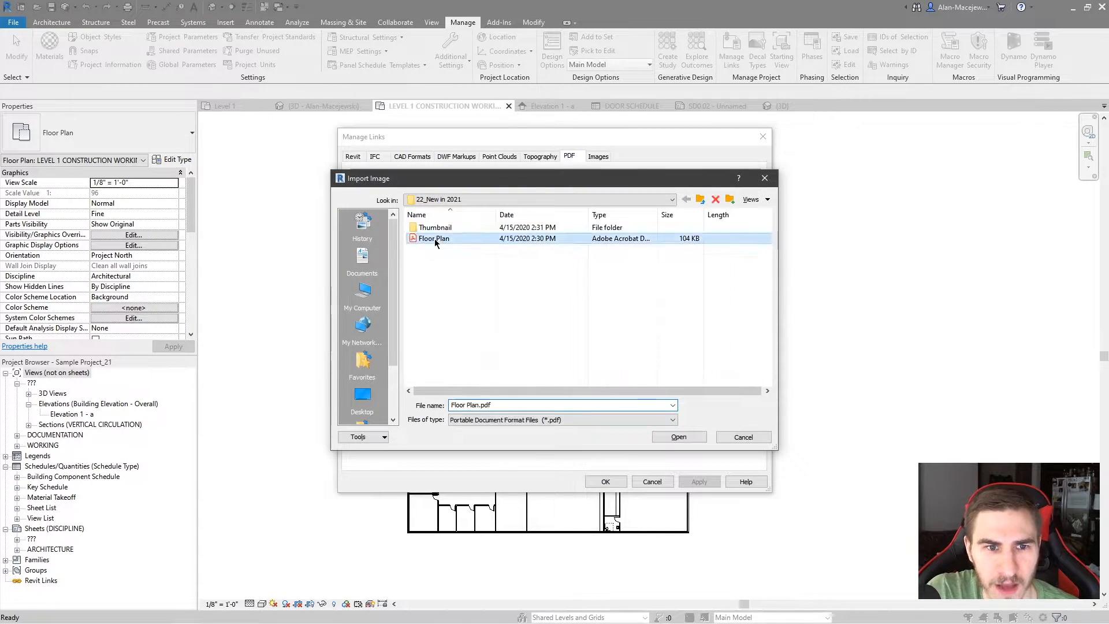
pyautogui.doubleClick(435, 239)
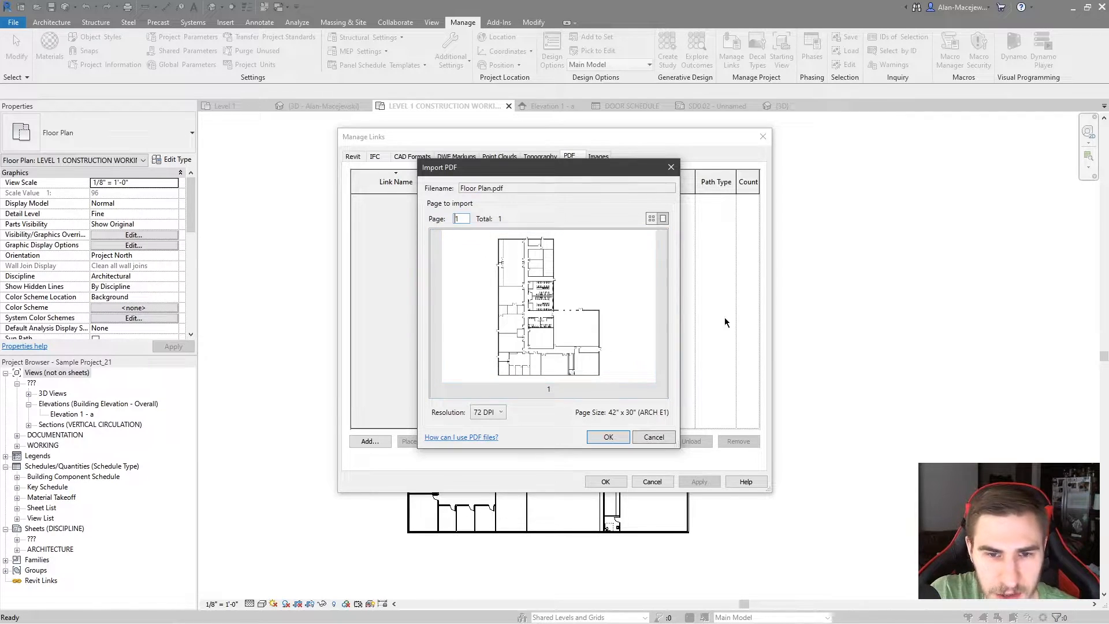
pyautogui.click(493, 411)
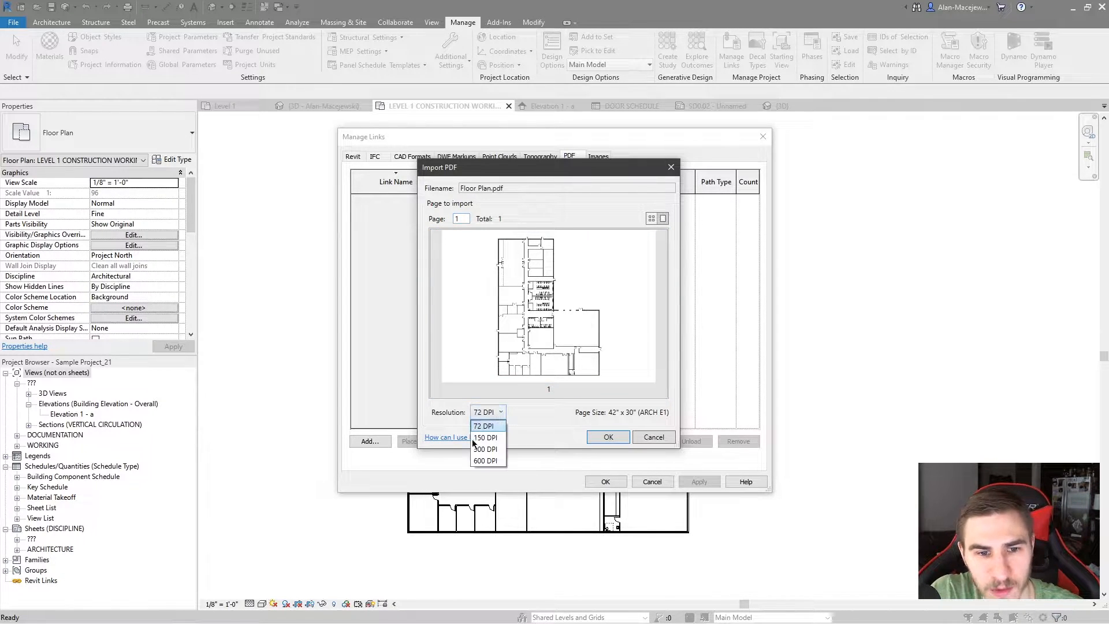
pyautogui.click(488, 432)
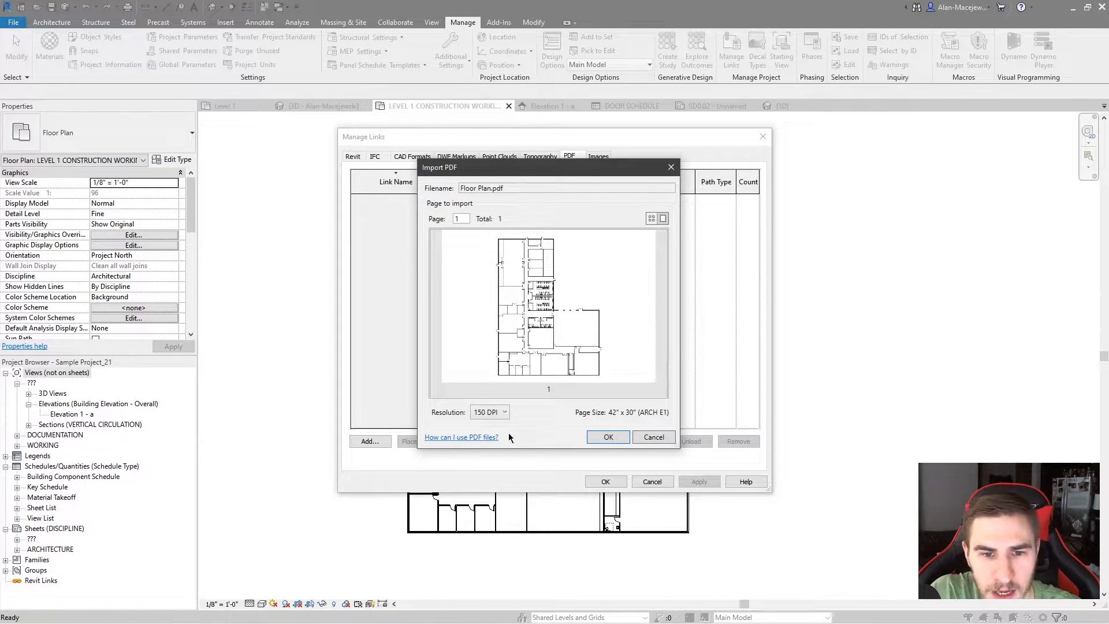
pyautogui.click(611, 439)
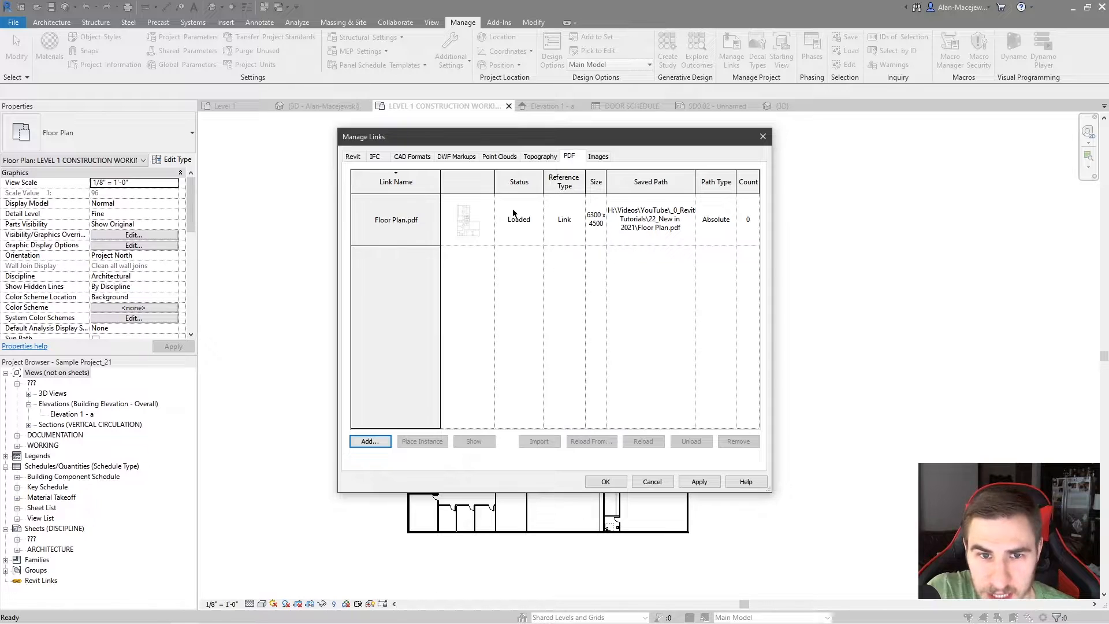
pyautogui.click(604, 483)
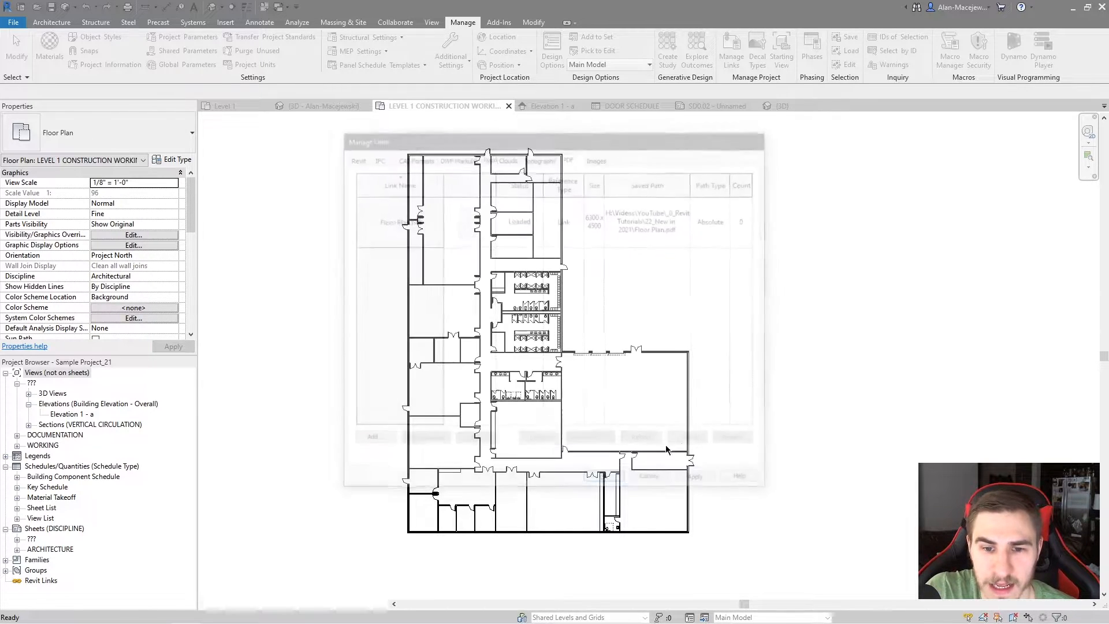
# Place an instance of the linked Floor Plan.pdf beside the modelled building, on its east side
pyautogui.scroll(-2, 687, 338)
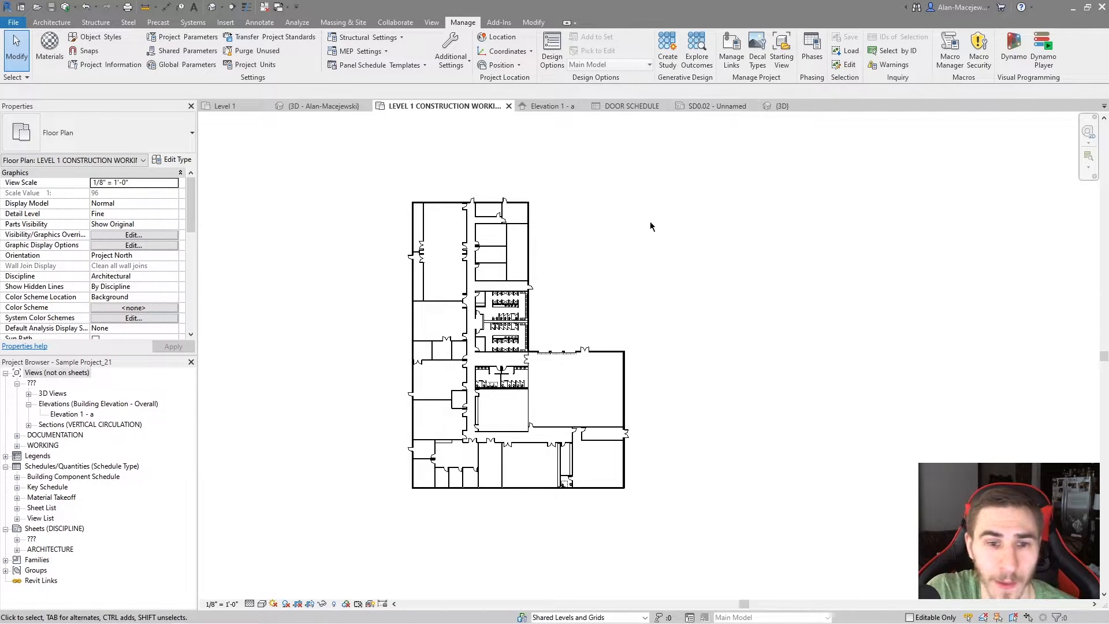
pyautogui.click(731, 51)
pyautogui.click(500, 157)
pyautogui.click(569, 156)
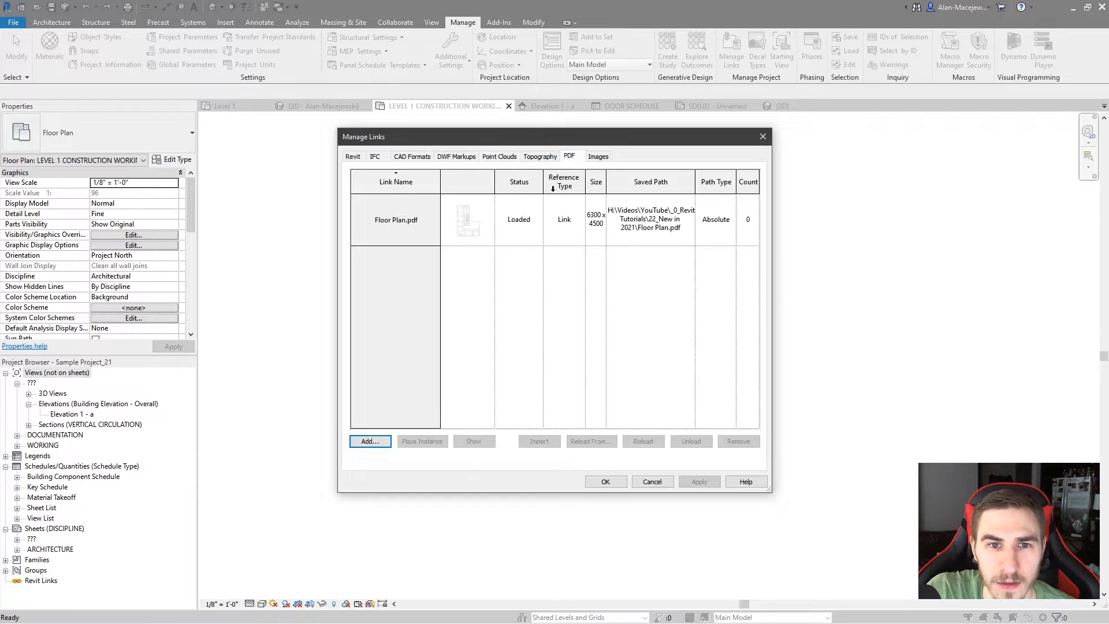
pyautogui.click(440, 218)
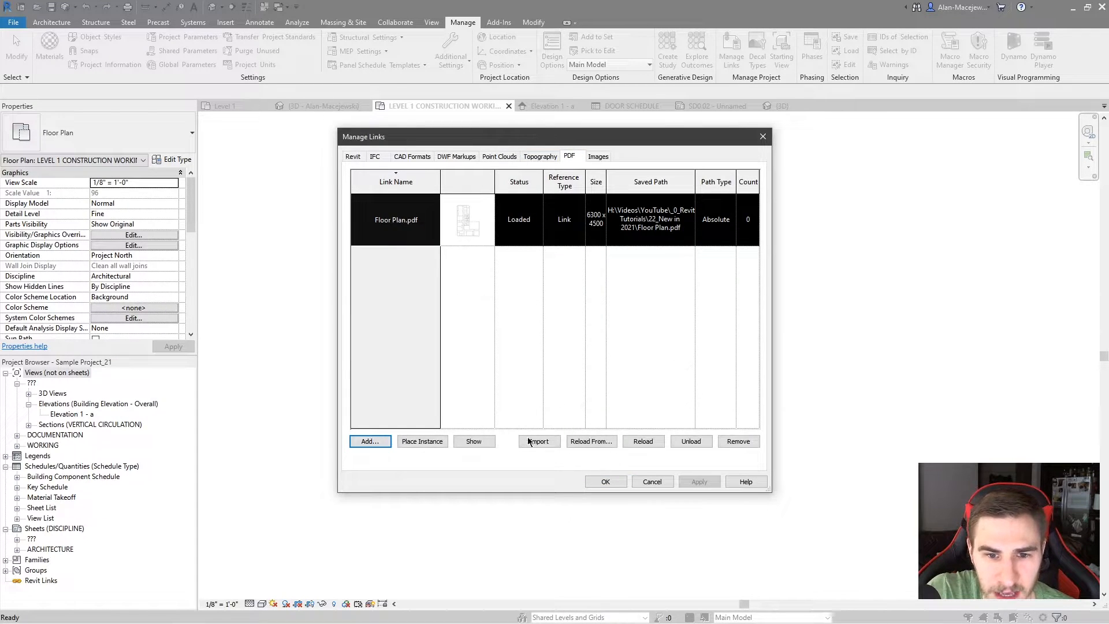
pyautogui.click(422, 441)
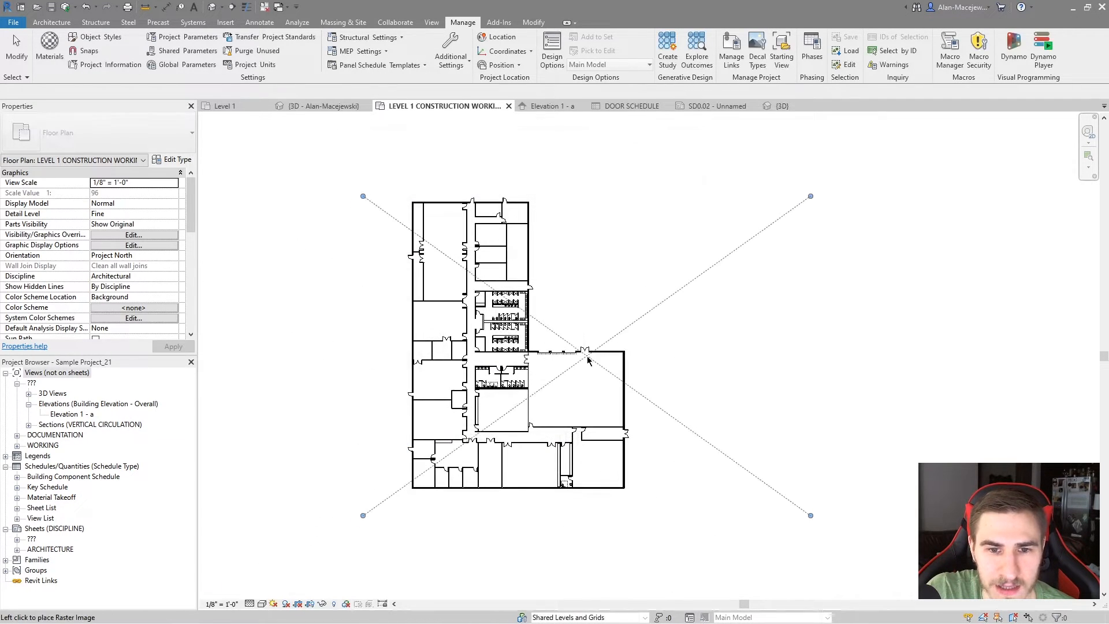
pyautogui.scroll(-2, 636, 366)
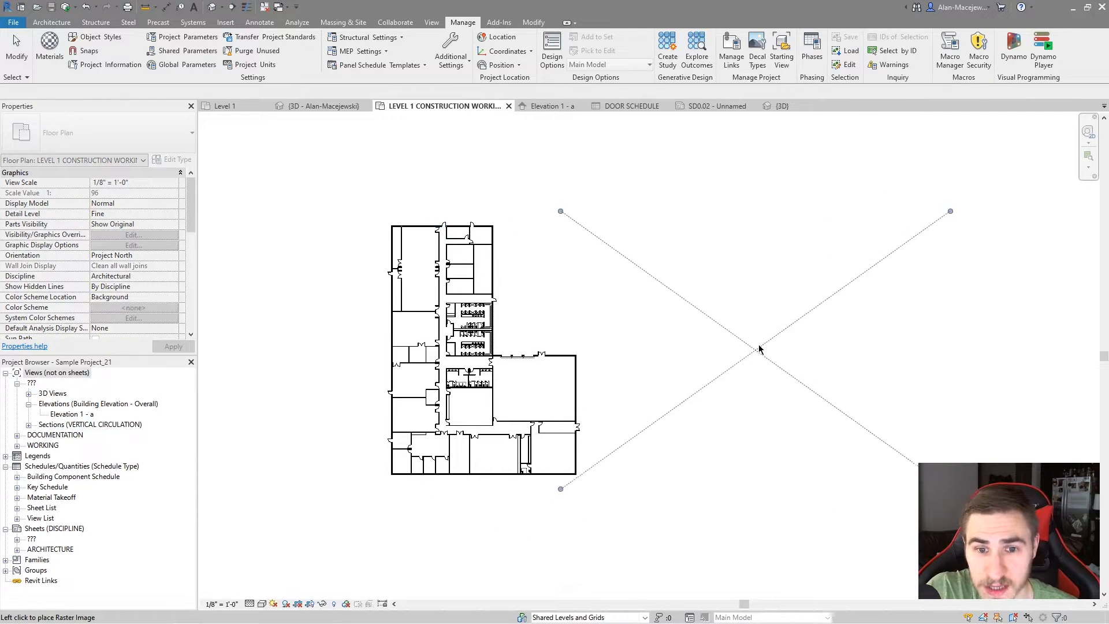
pyautogui.click(744, 363)
pyautogui.click(741, 433)
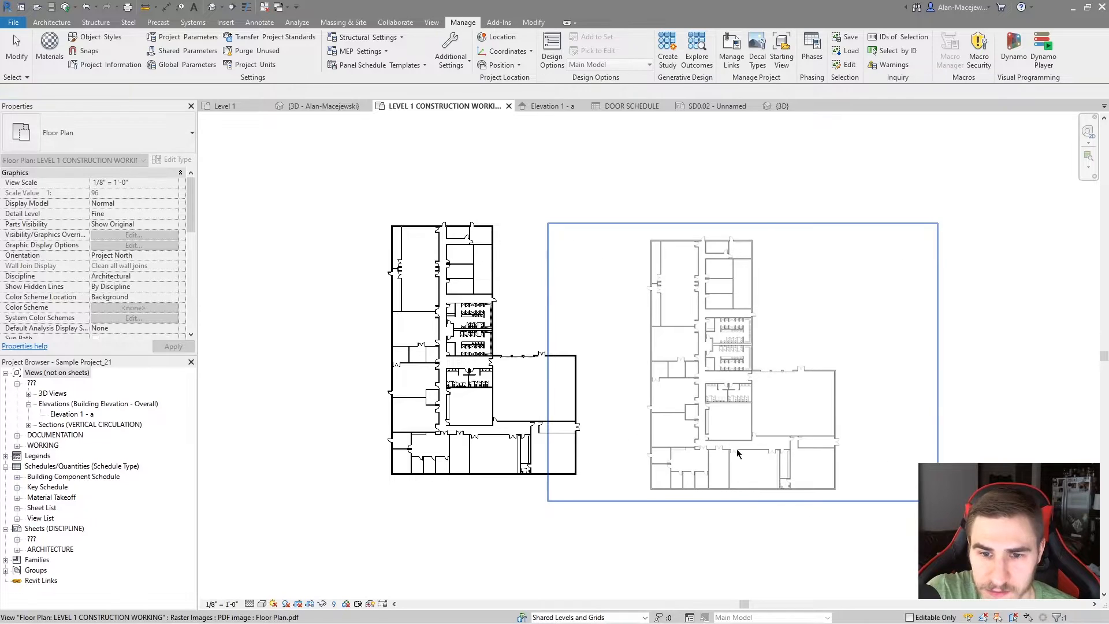
# Examine the line quality of the placed PDF image up close, compare it with the model's walls, and check the image's properties
pyautogui.scroll(5, 722, 356)
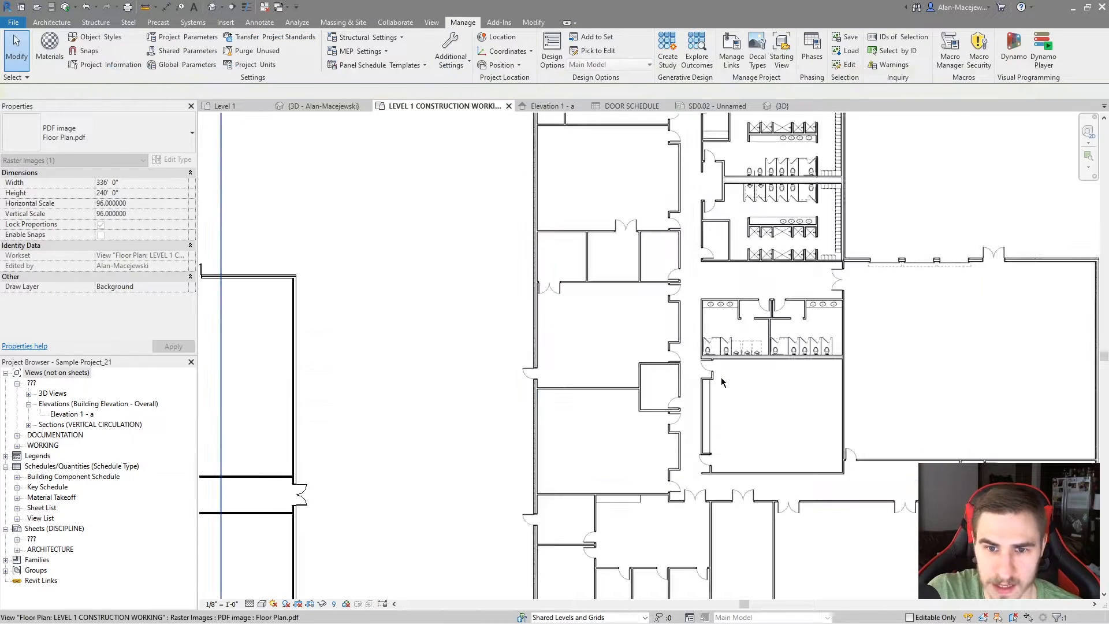
pyautogui.scroll(10, 722, 356)
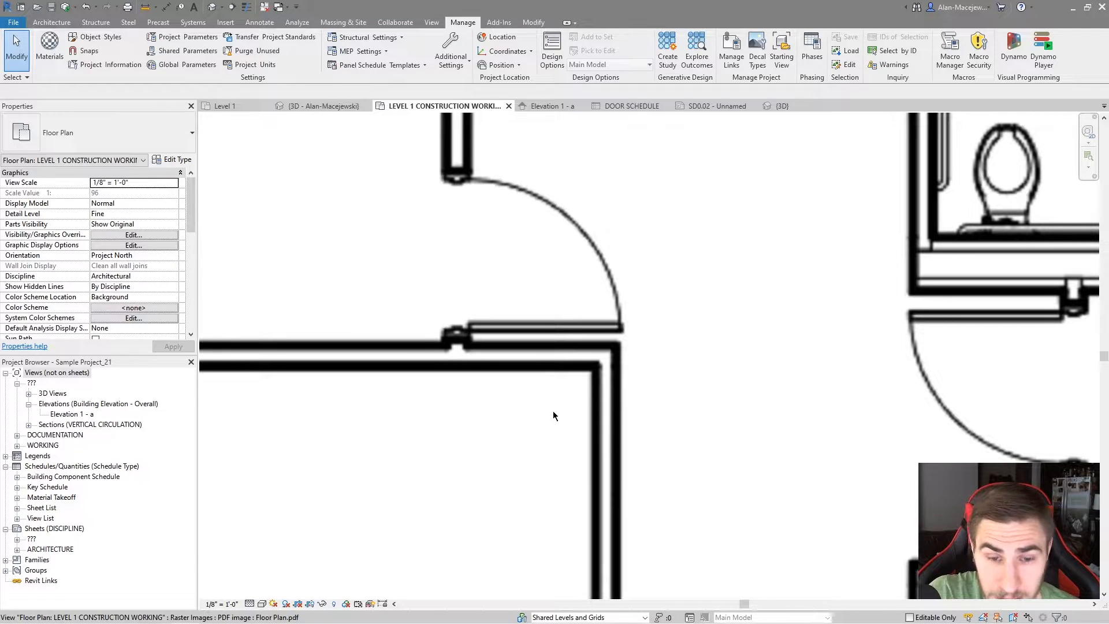
pyautogui.scroll(4, 596, 404)
pyautogui.scroll(-4, 601, 391)
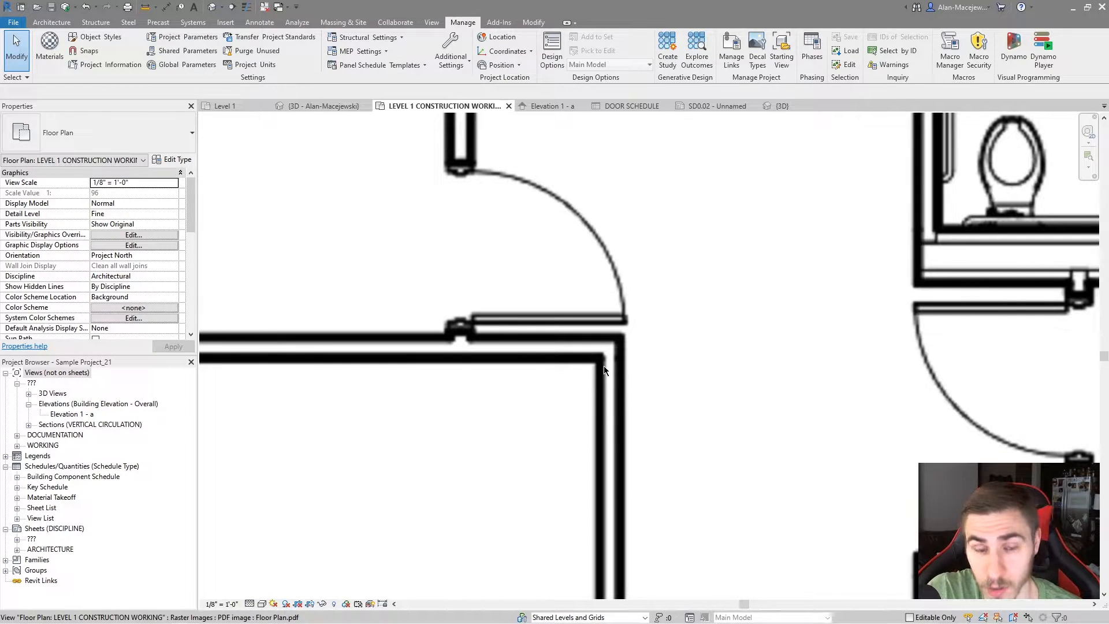
pyautogui.scroll(-3, 600, 379)
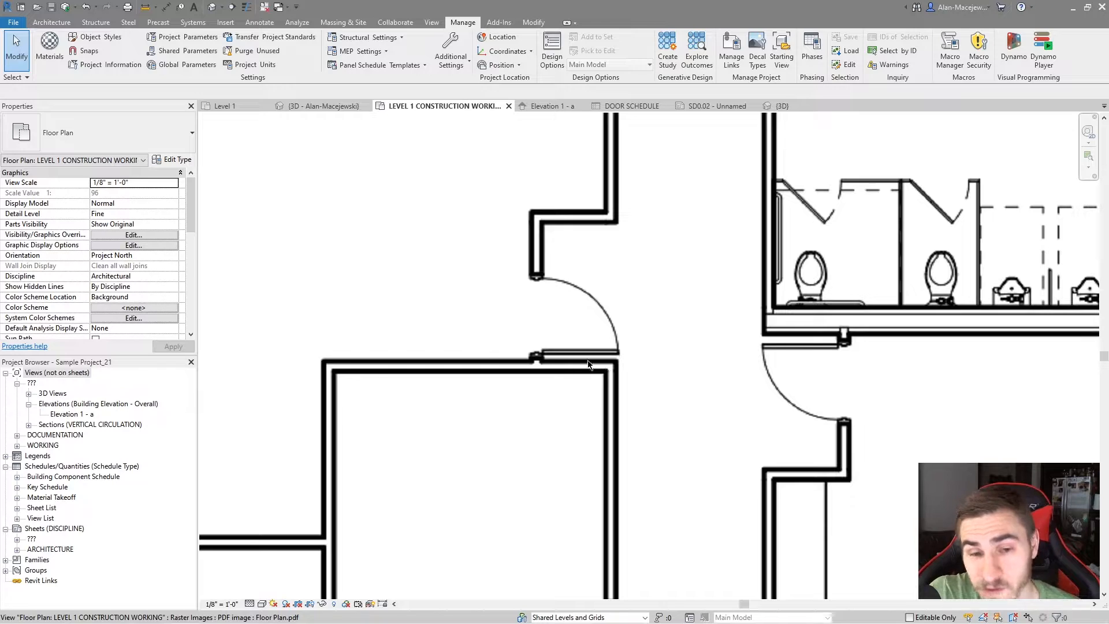
pyautogui.scroll(-4, 716, 365)
pyautogui.scroll(6, 439, 398)
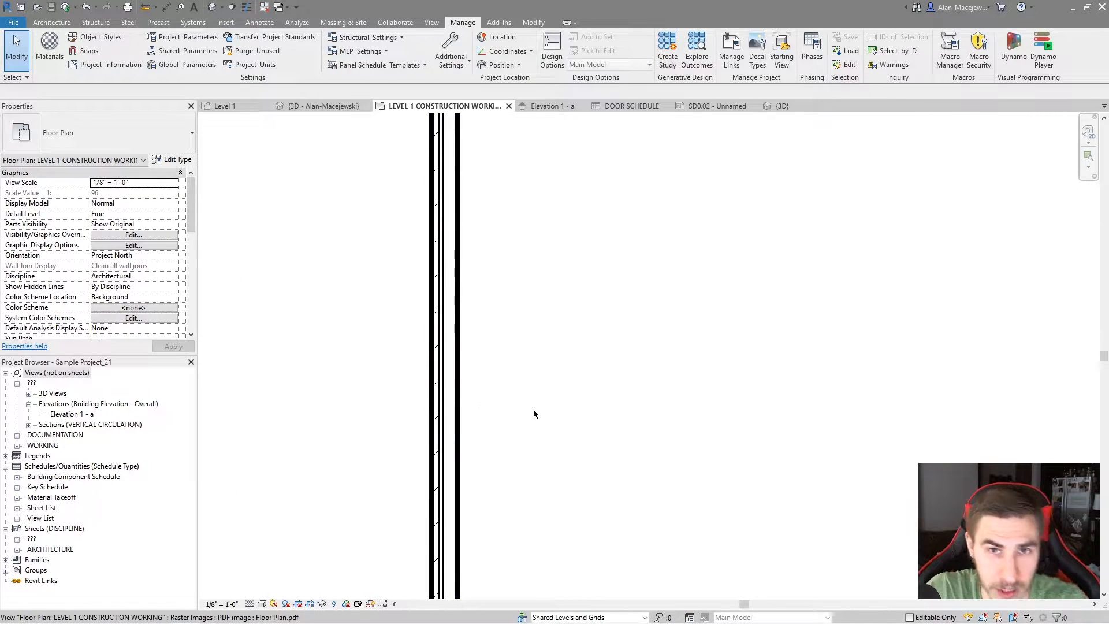
pyautogui.scroll(-6, 543, 415)
pyautogui.click(593, 453)
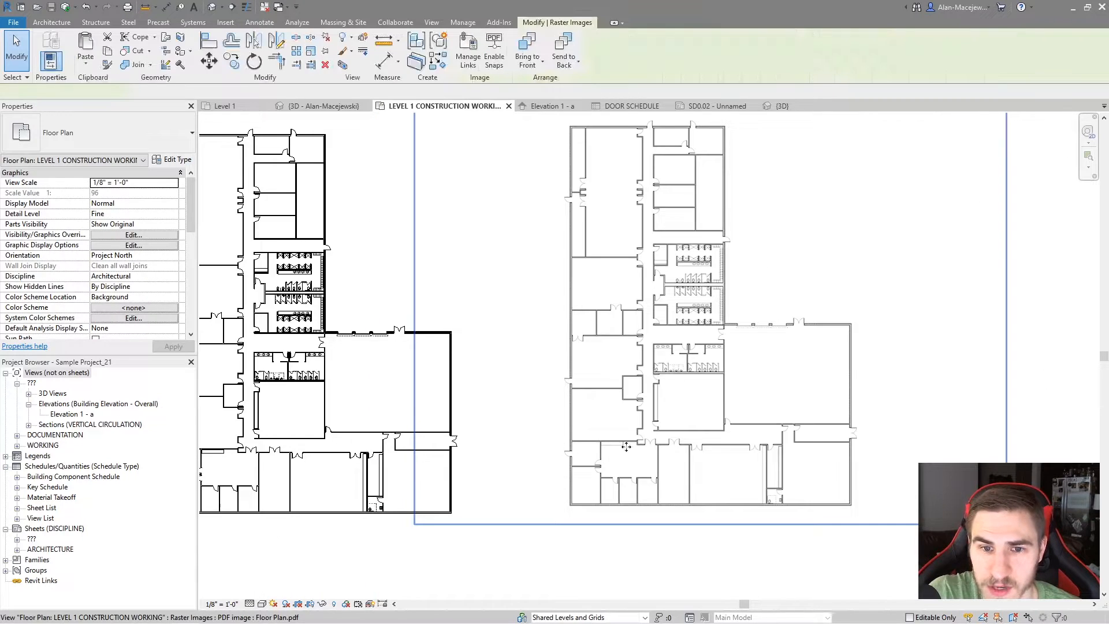
pyautogui.scroll(-2, 677, 376)
pyautogui.click(678, 510)
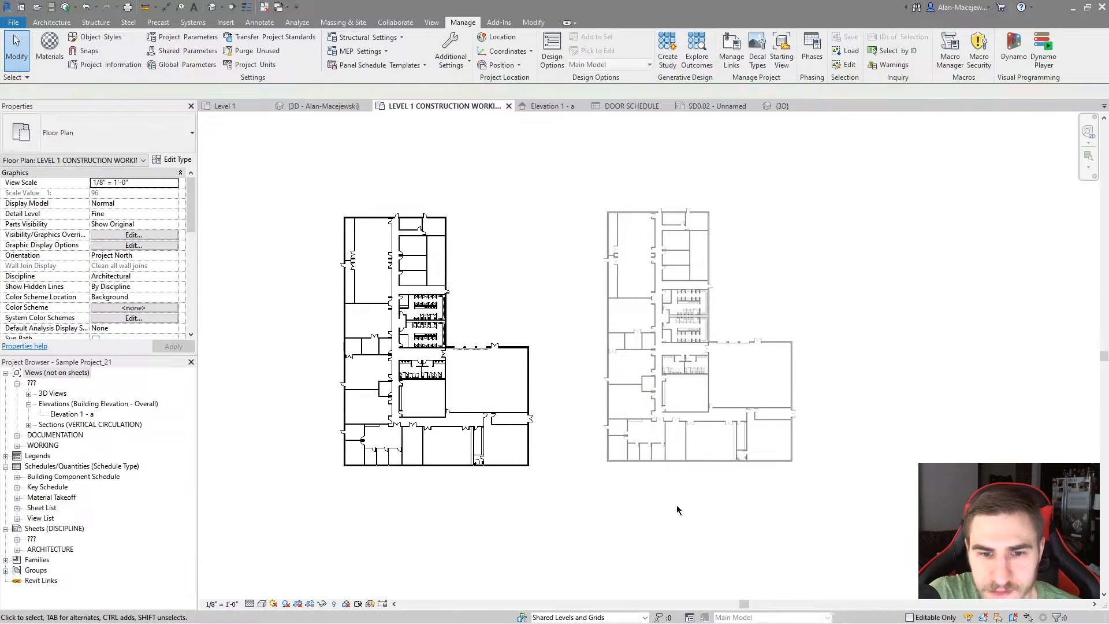
pyautogui.click(648, 403)
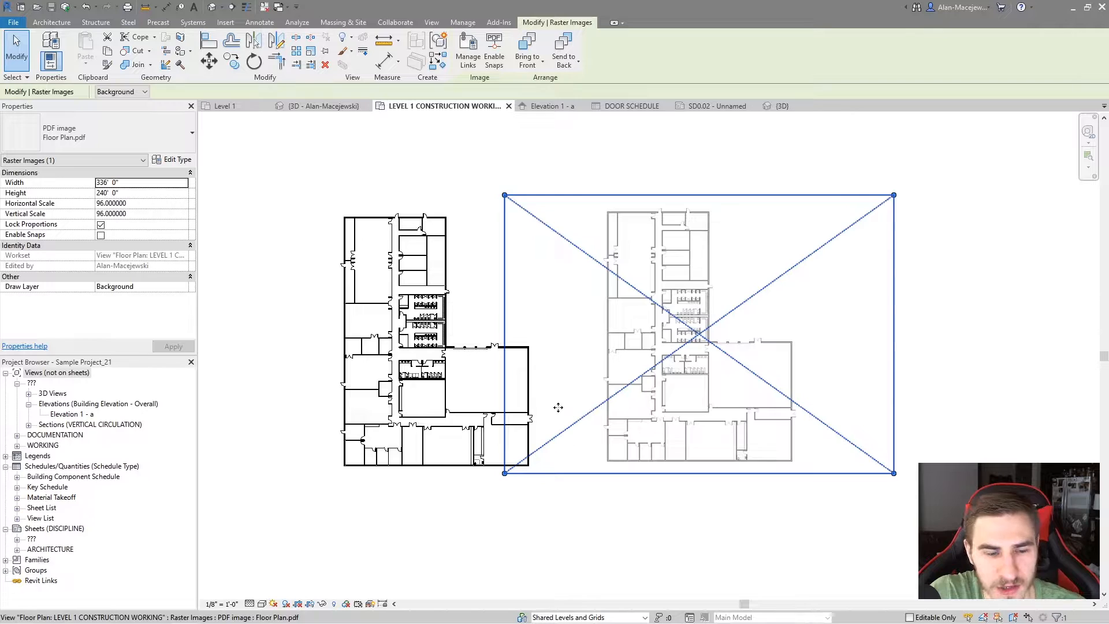
# Switch to Floor Plan.pdf in Adobe Acrobat and add the red text "ADD TEXT" in the blank area beside the building's upper wing
pyautogui.press('super')
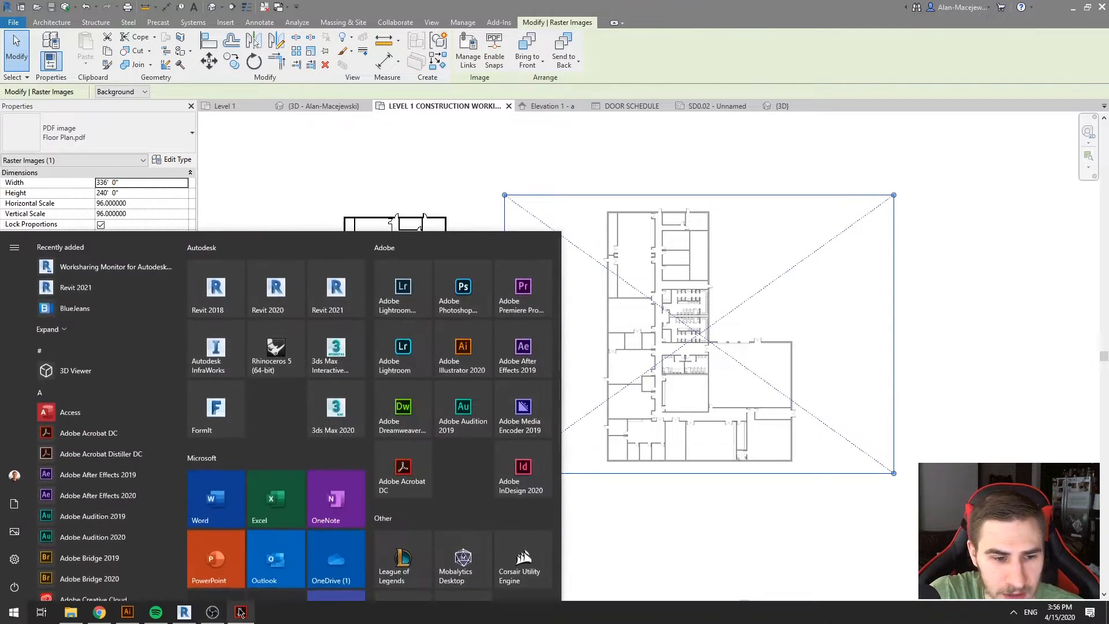
pyautogui.click(241, 611)
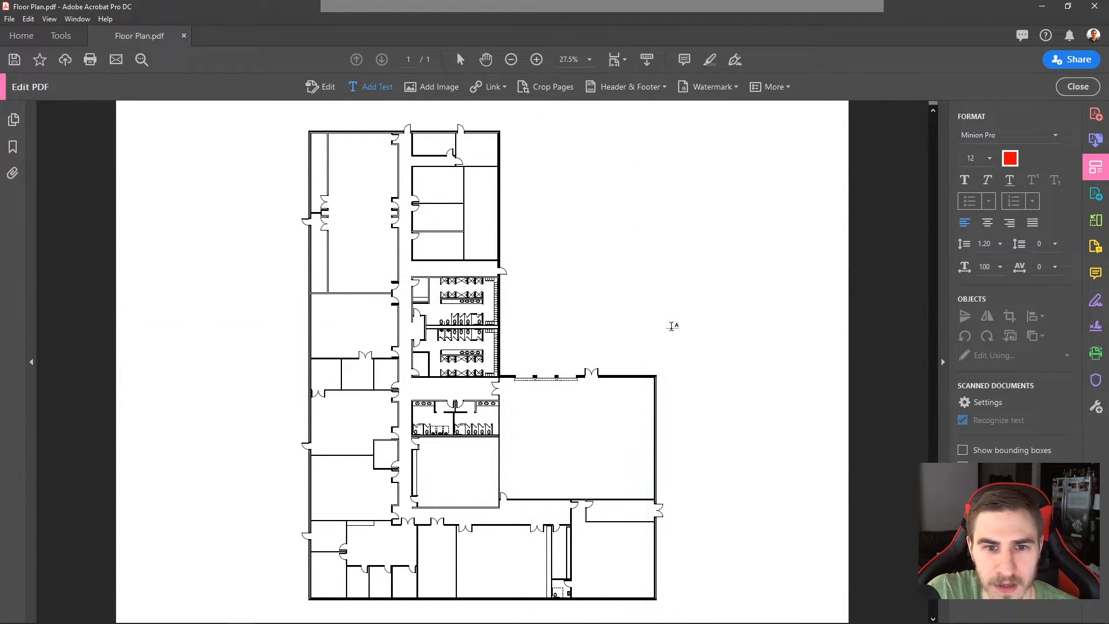
pyautogui.moveTo(520, 273); pyautogui.dragTo(672, 327)
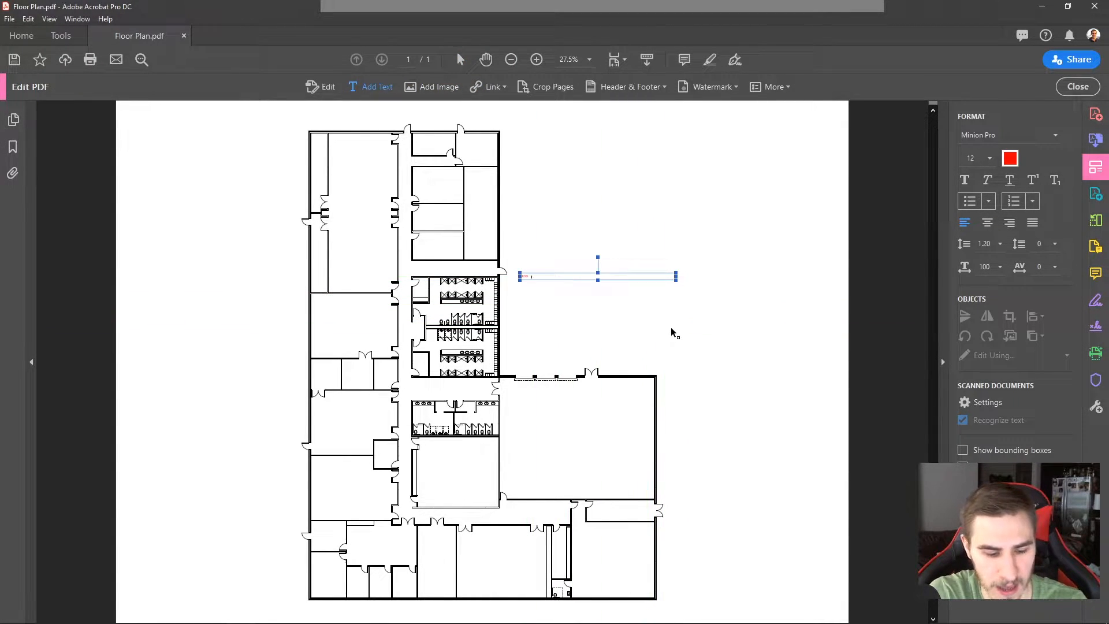
pyautogui.click(548, 277)
pyautogui.moveTo(549, 277); pyautogui.dragTo(546, 275)
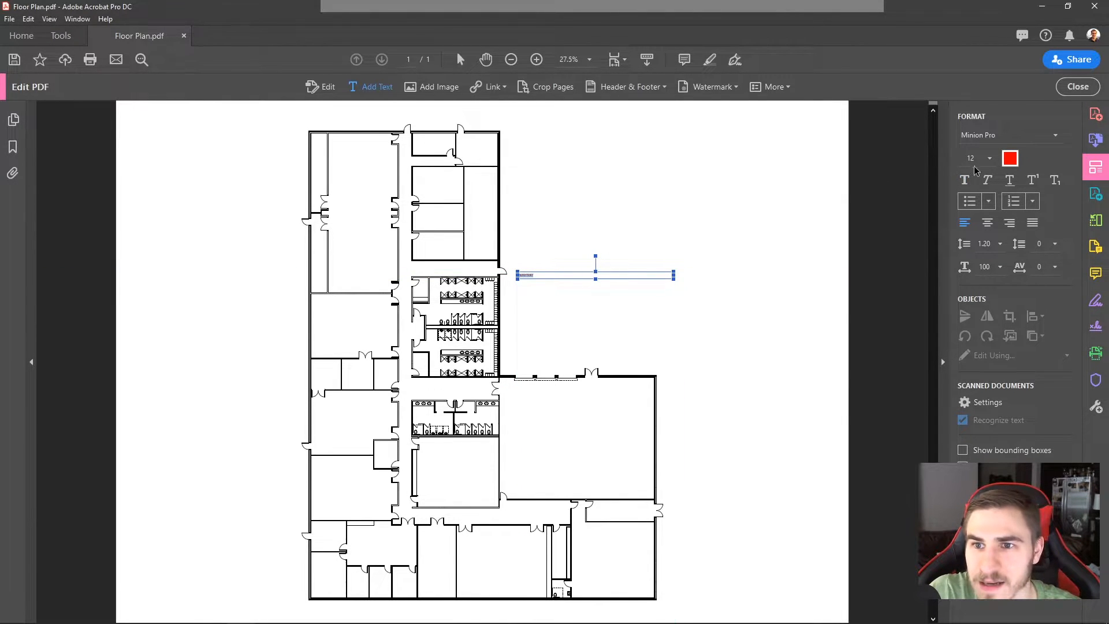
# Enlarge the font of the "ADD TEXT" note and save Floor Plan.pdf
pyautogui.click(989, 158)
pyautogui.click(979, 341)
pyautogui.click(708, 246)
pyautogui.press('Escape')
pyautogui.hotkey('ctrl', 's')
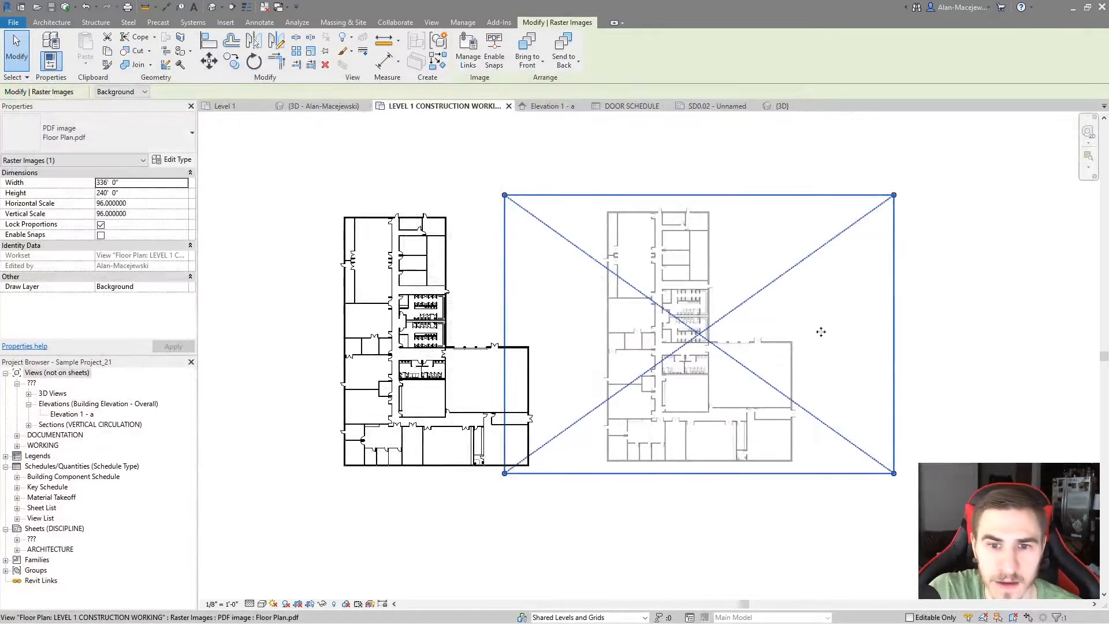
# Switch to Revit, reload the linked Floor Plan.pdf through Manage Links, and check its red "ADD TEXT" note in the plan
pyautogui.click(1038, 317)
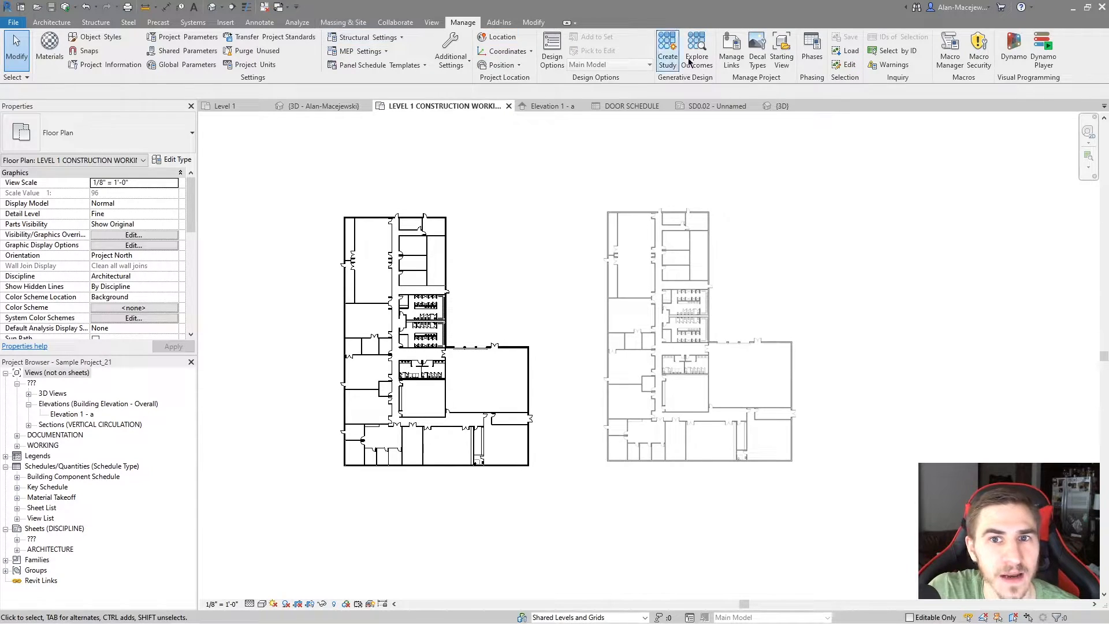
pyautogui.click(731, 51)
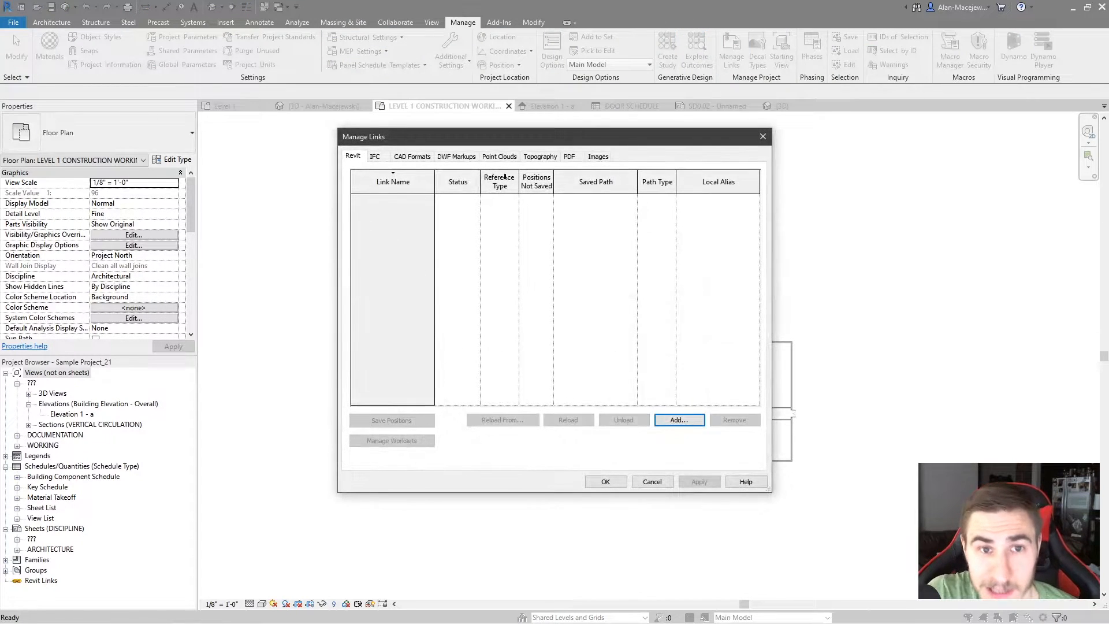
pyautogui.click(567, 158)
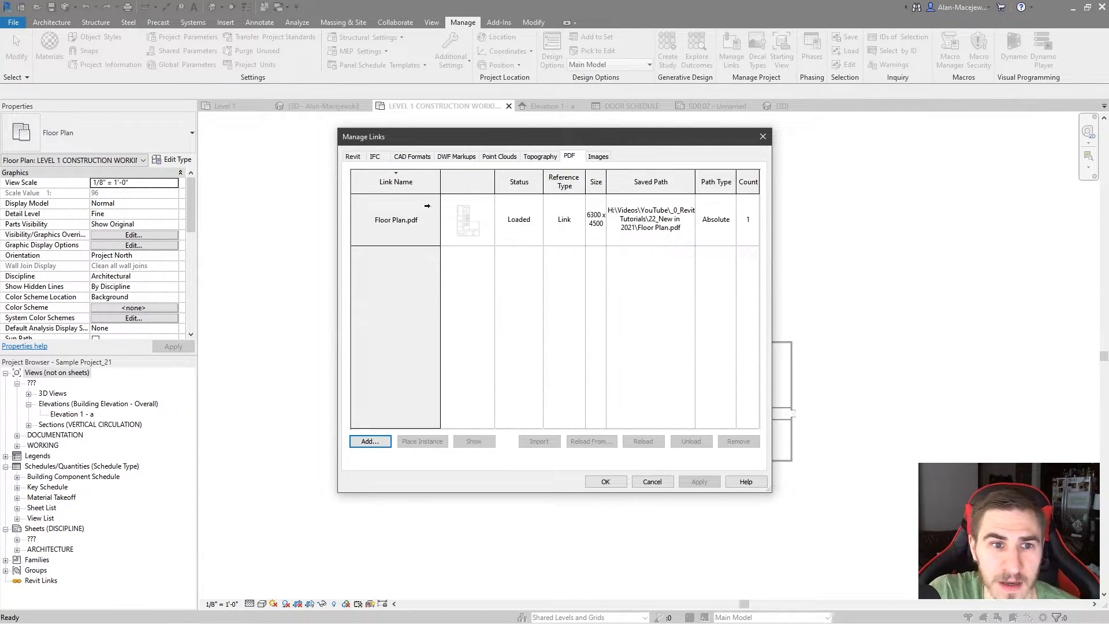
pyautogui.click(429, 204)
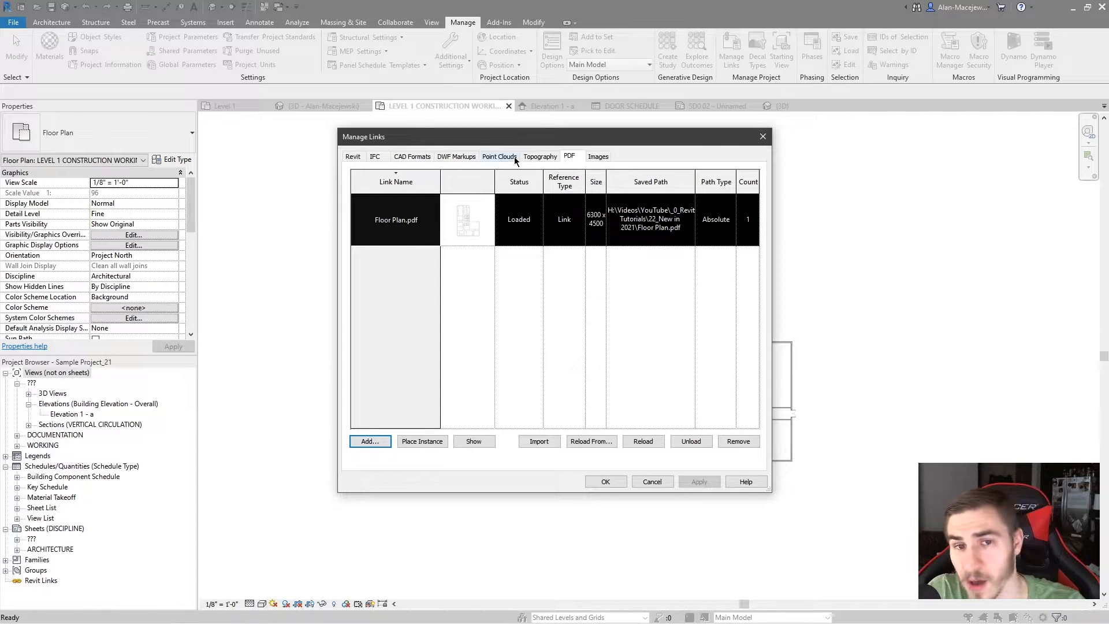
pyautogui.moveTo(482, 142); pyautogui.dragTo(287, 138)
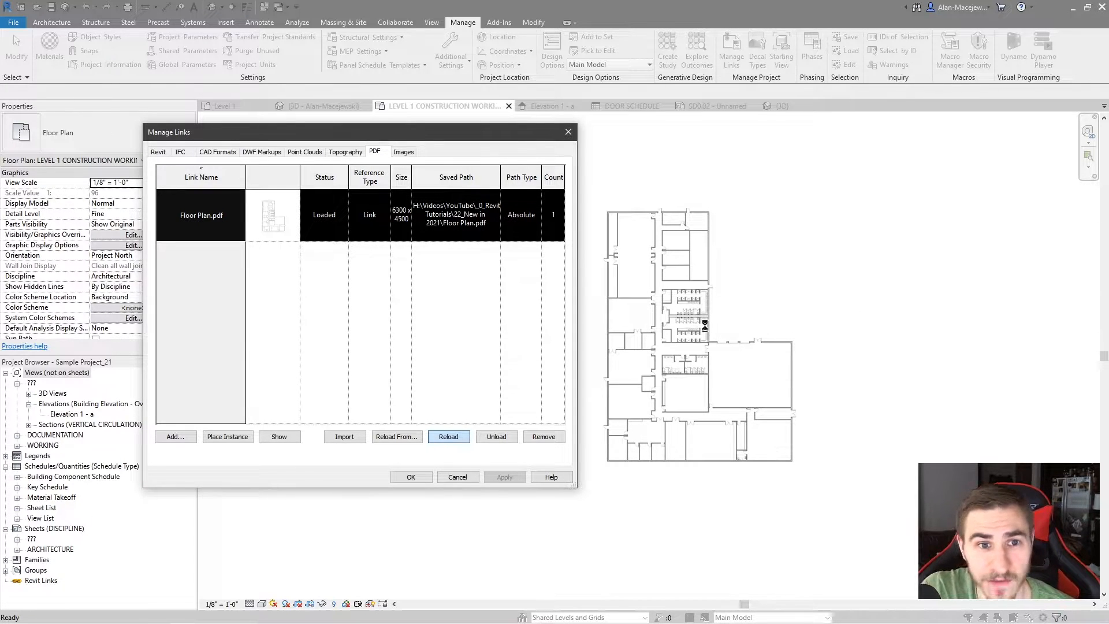
pyautogui.click(411, 477)
pyautogui.scroll(4, 829, 324)
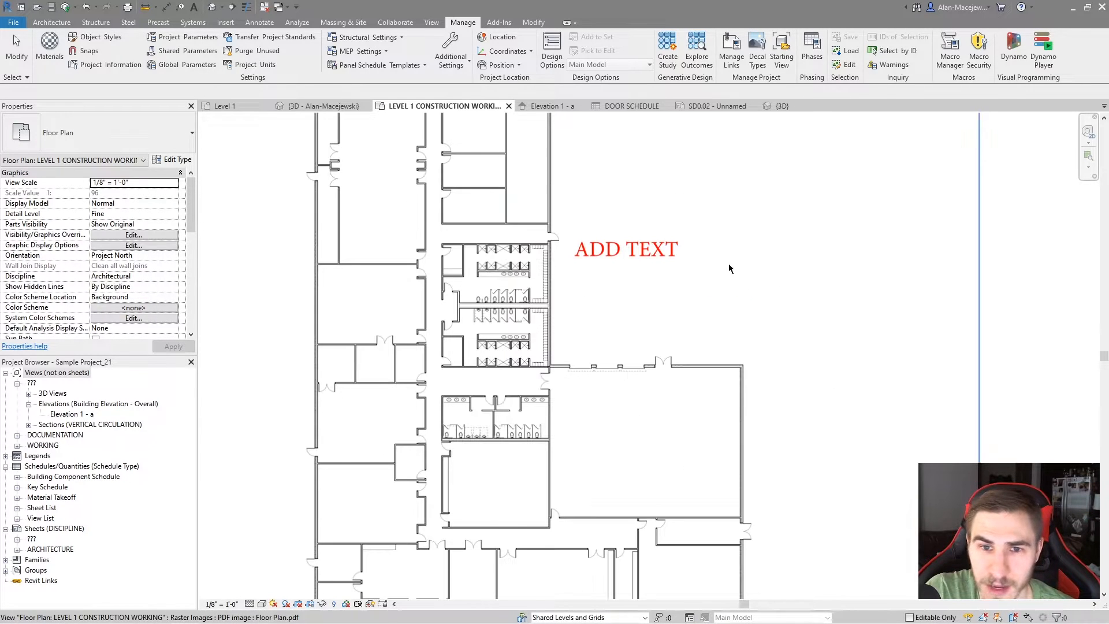
pyautogui.scroll(3, 593, 250)
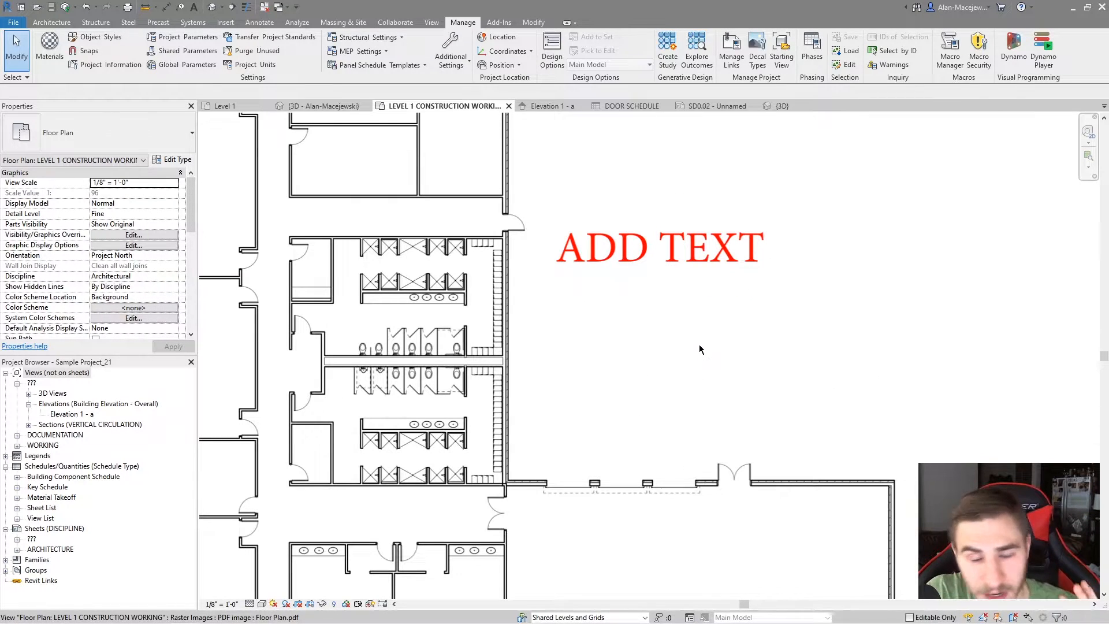
pyautogui.scroll(-5, 739, 342)
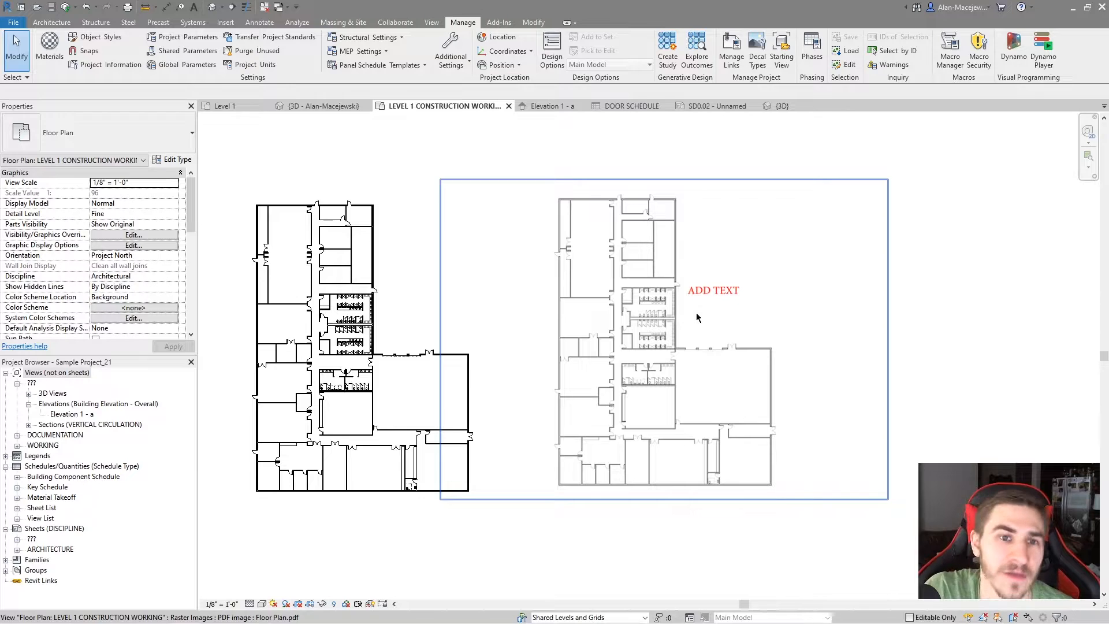
pyautogui.click(225, 22)
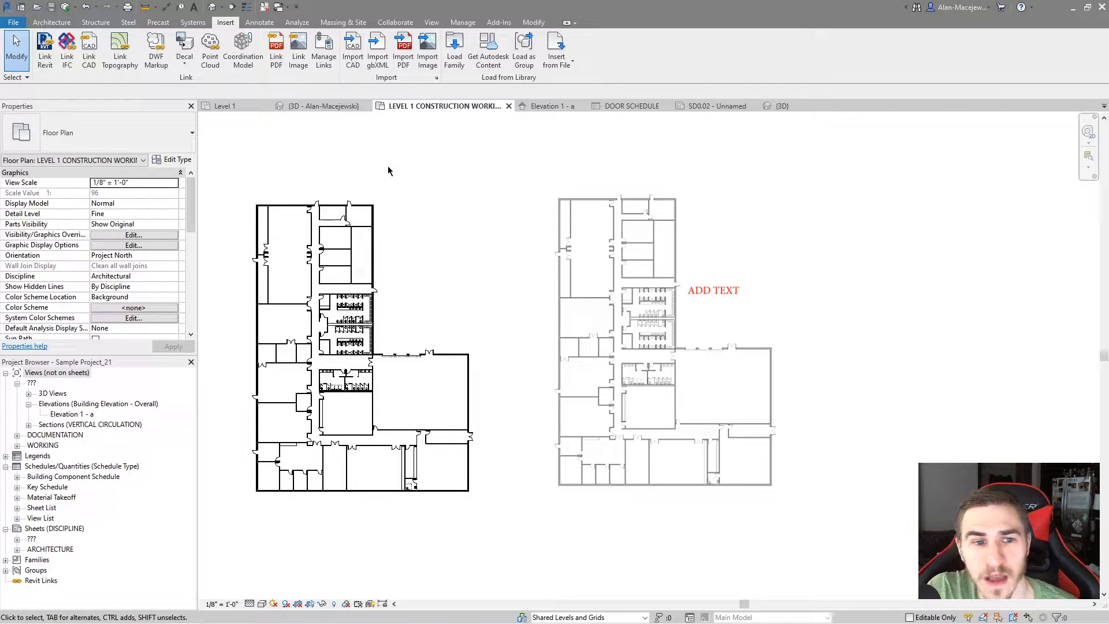
# Open the DOOR SCHEDULE, switch Freeze Header off and back on while scrolling the rows, and select the width of door 294
pyautogui.click(629, 107)
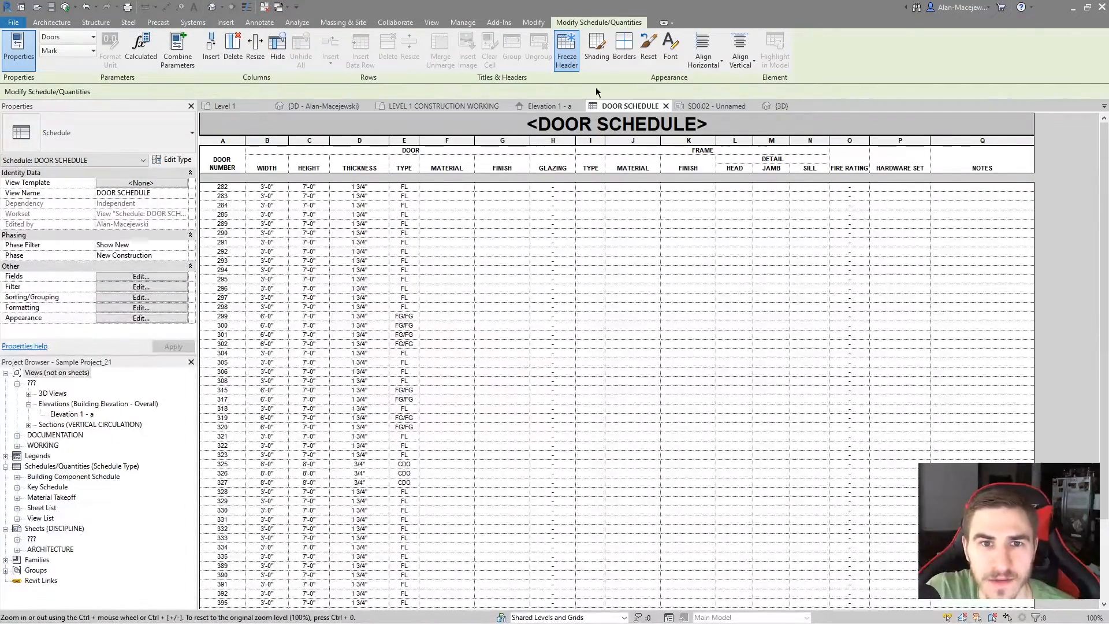
pyautogui.click(567, 55)
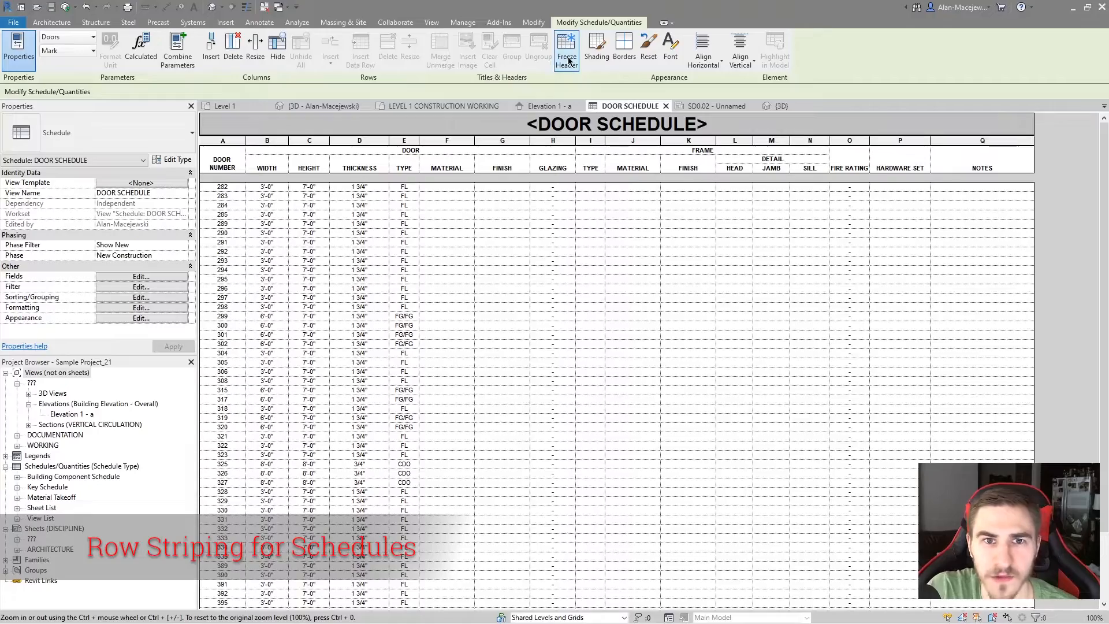
pyautogui.scroll(-3, 486, 203)
pyautogui.scroll(3, 486, 203)
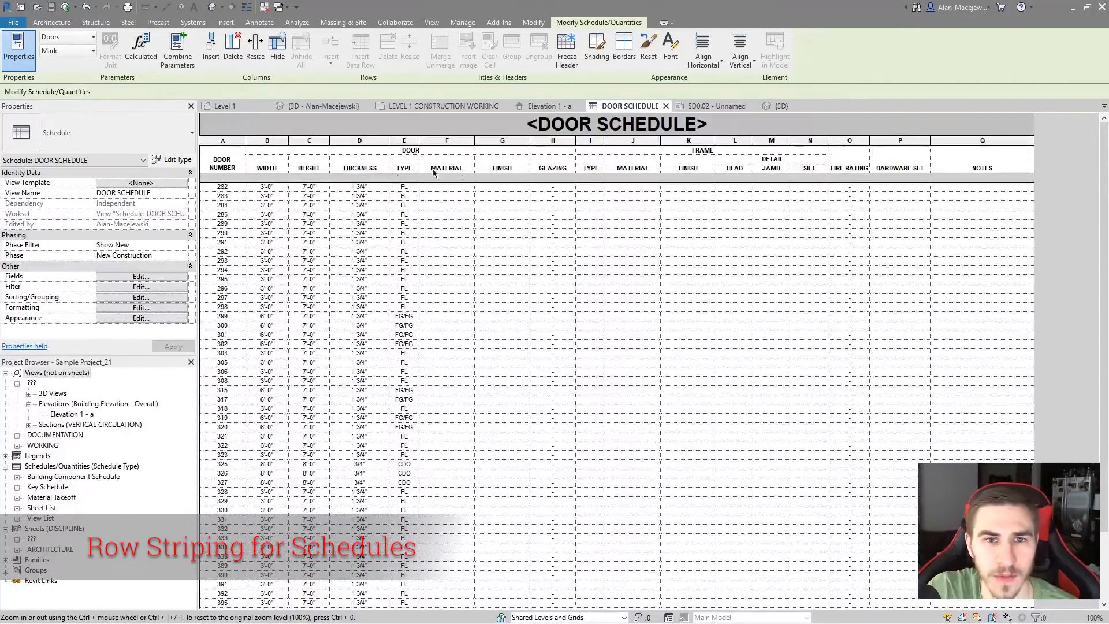
pyautogui.click(567, 55)
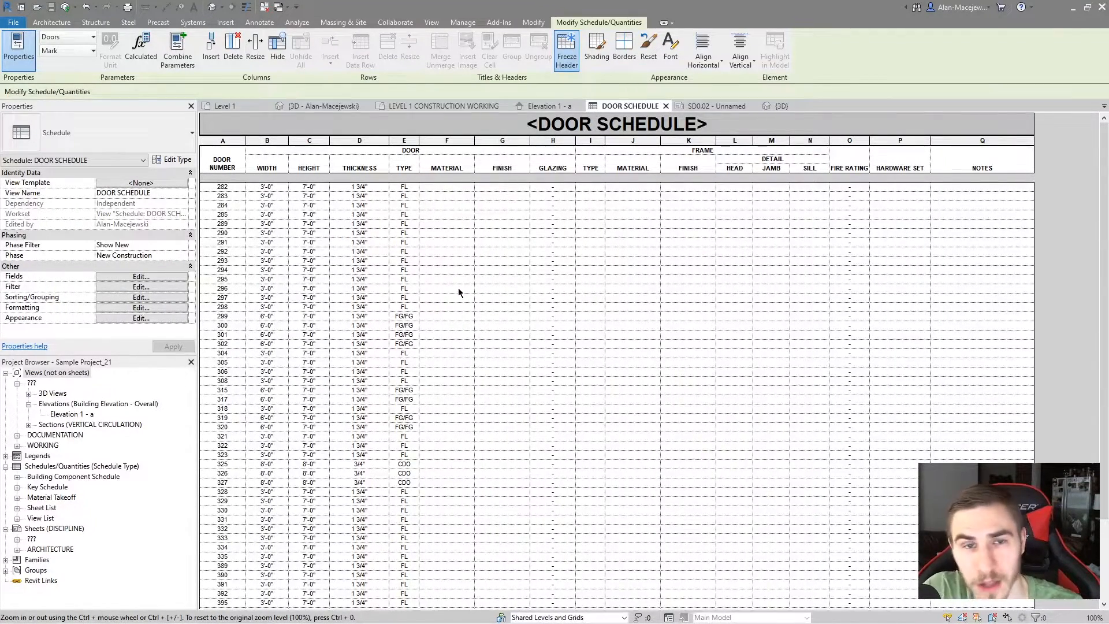
pyautogui.click(272, 270)
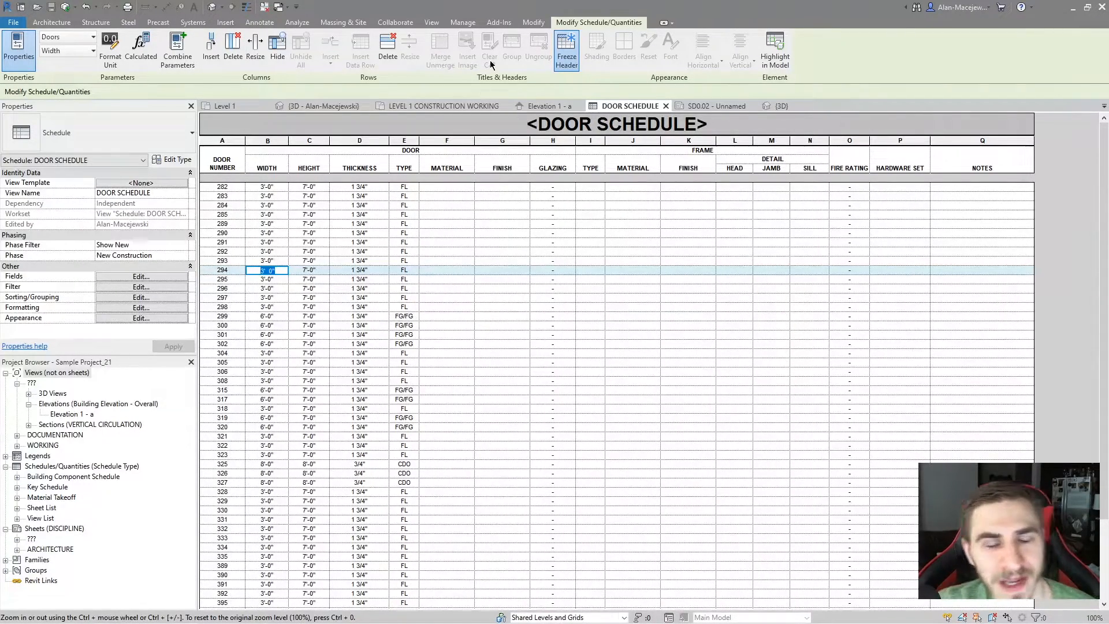
pyautogui.click(545, 66)
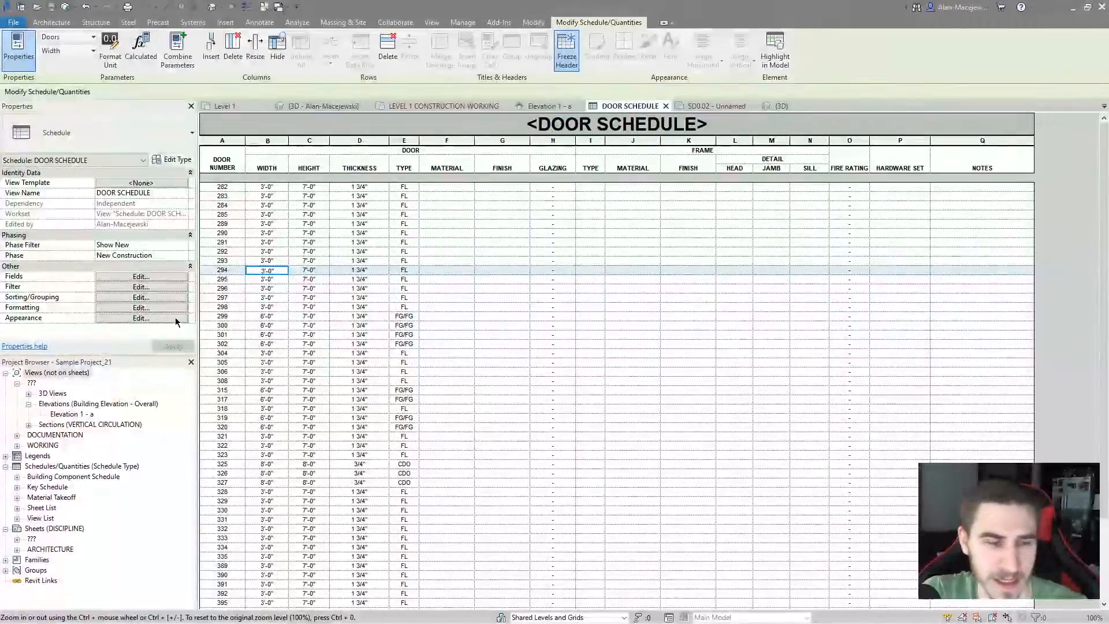
# Enable Stripe Rows in the door schedule's appearance settings and set the first row stripe color to blue, RGB 000-128-255
pyautogui.click(160, 321)
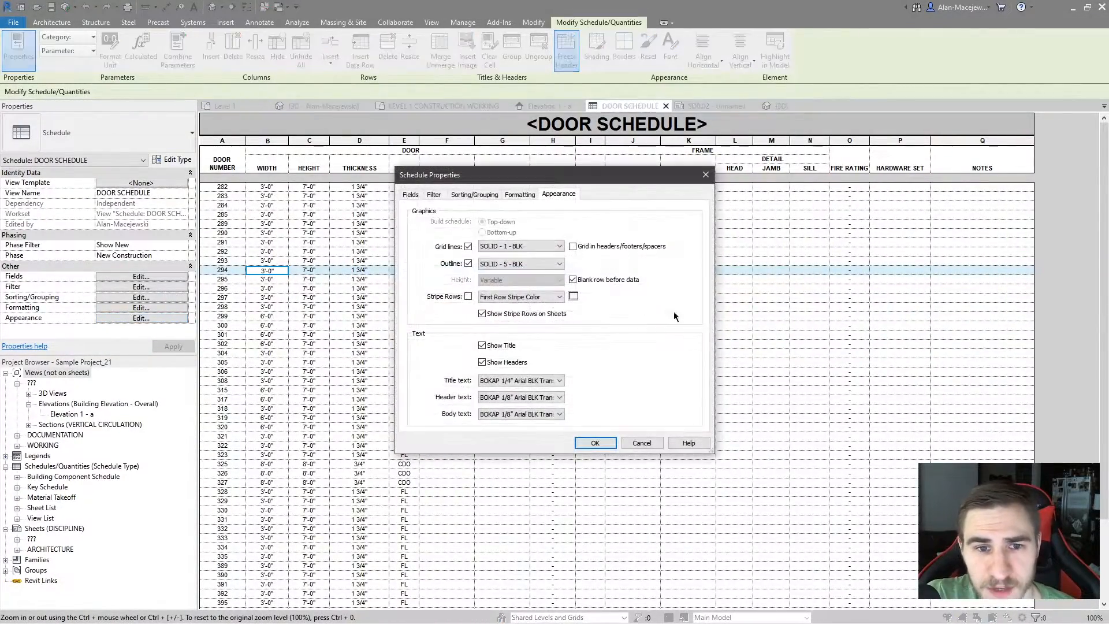
pyautogui.click(572, 279)
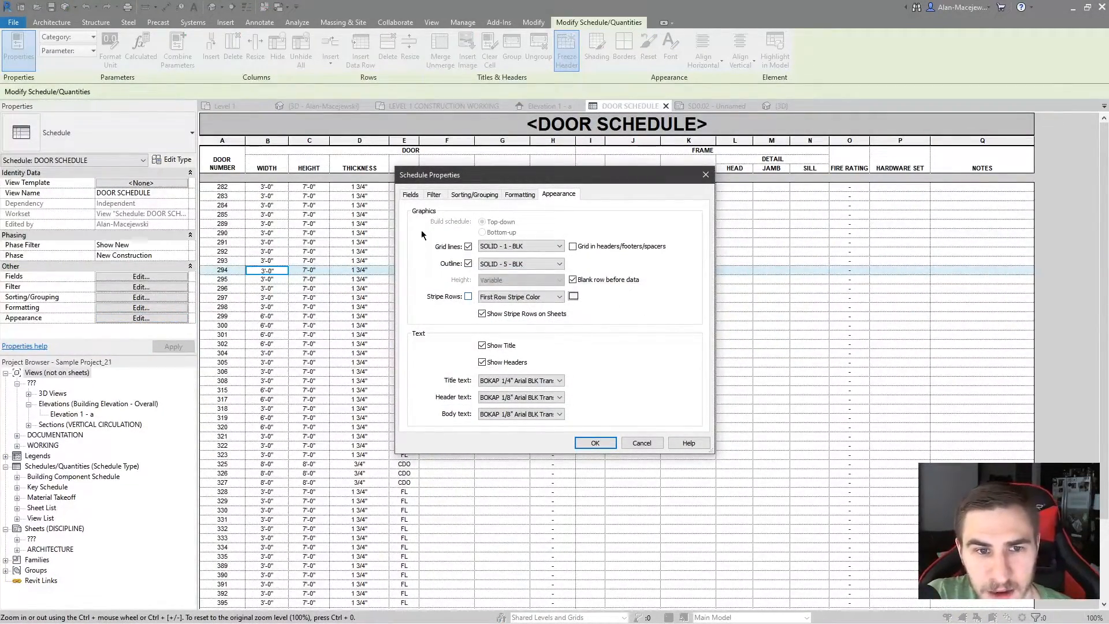
pyautogui.click(468, 296)
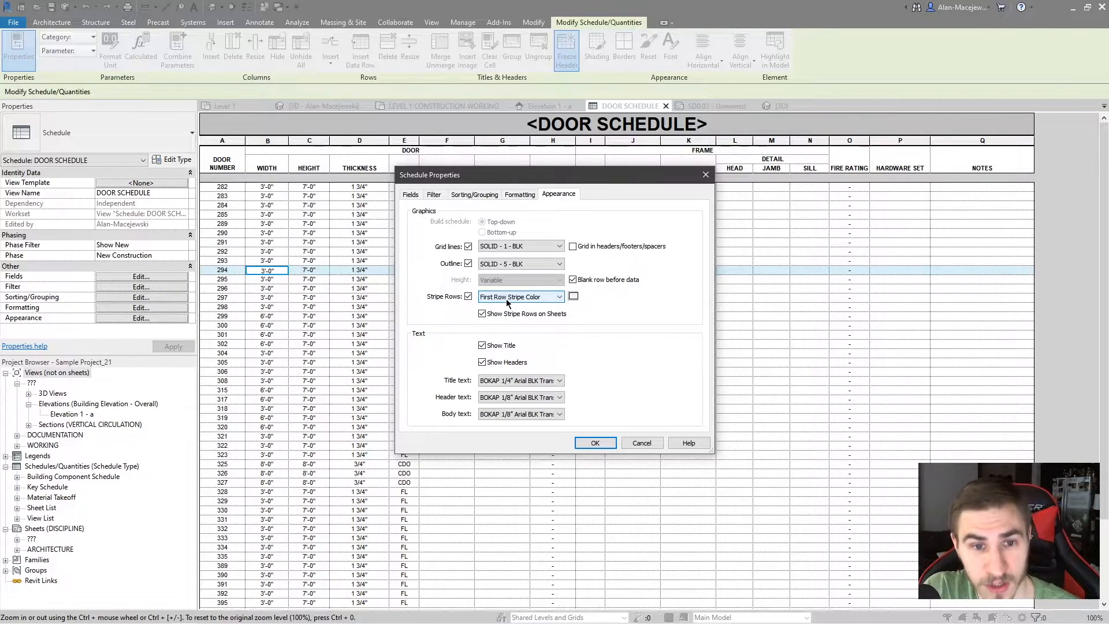
pyautogui.click(573, 296)
pyautogui.click(495, 232)
pyautogui.click(509, 231)
pyautogui.click(601, 413)
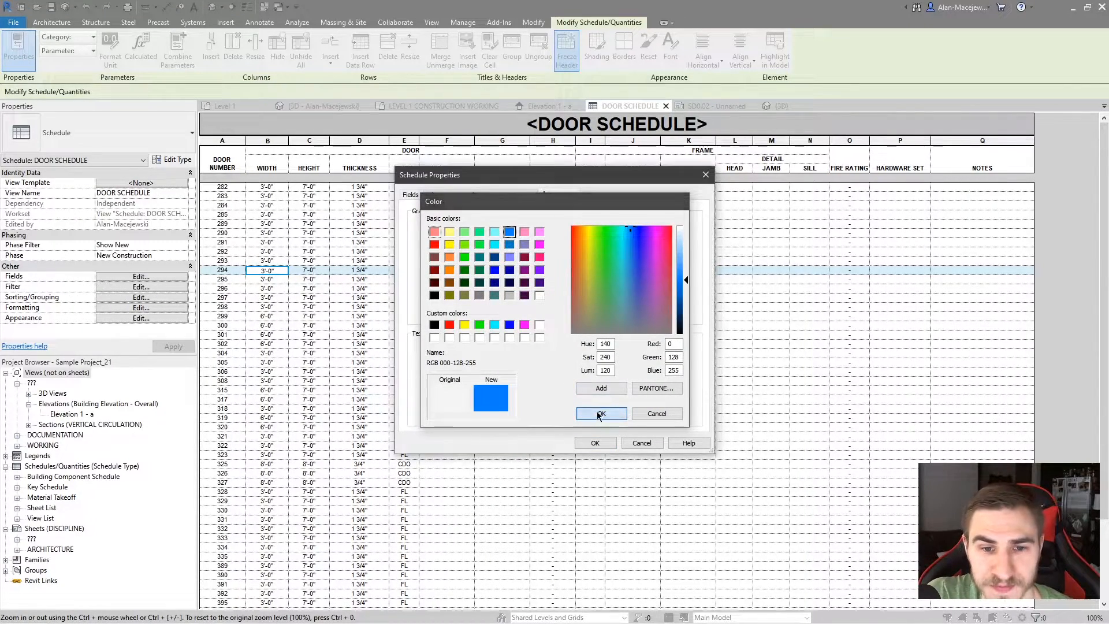
# Set the door schedule's second row stripe color to light red, apply the appearance settings, and inspect the striped rows
pyautogui.click(502, 296)
pyautogui.click(493, 315)
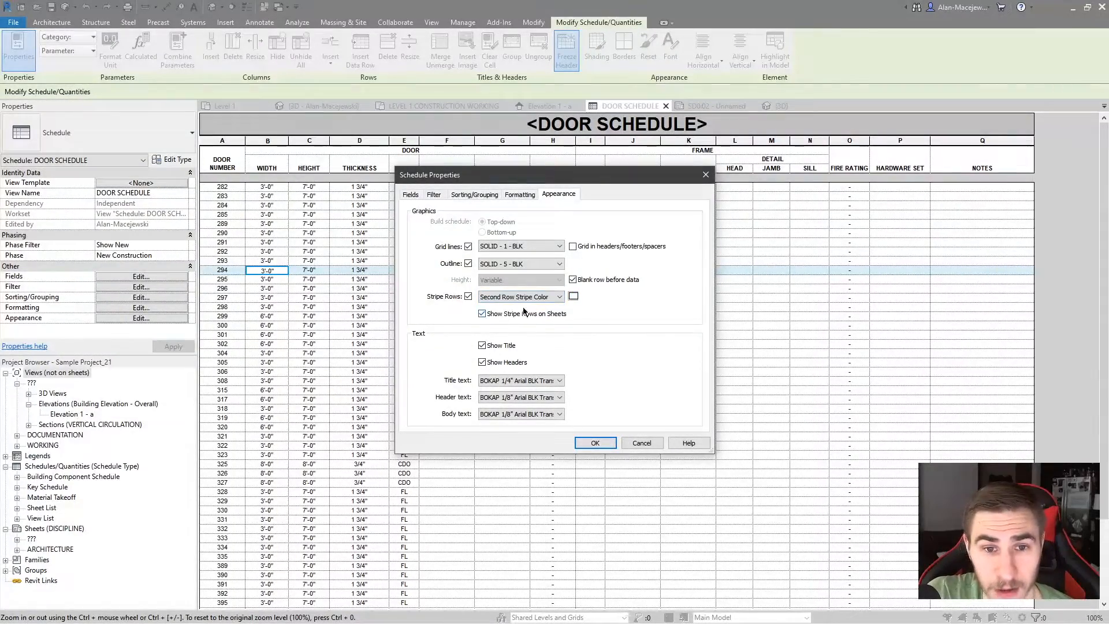
pyautogui.click(573, 296)
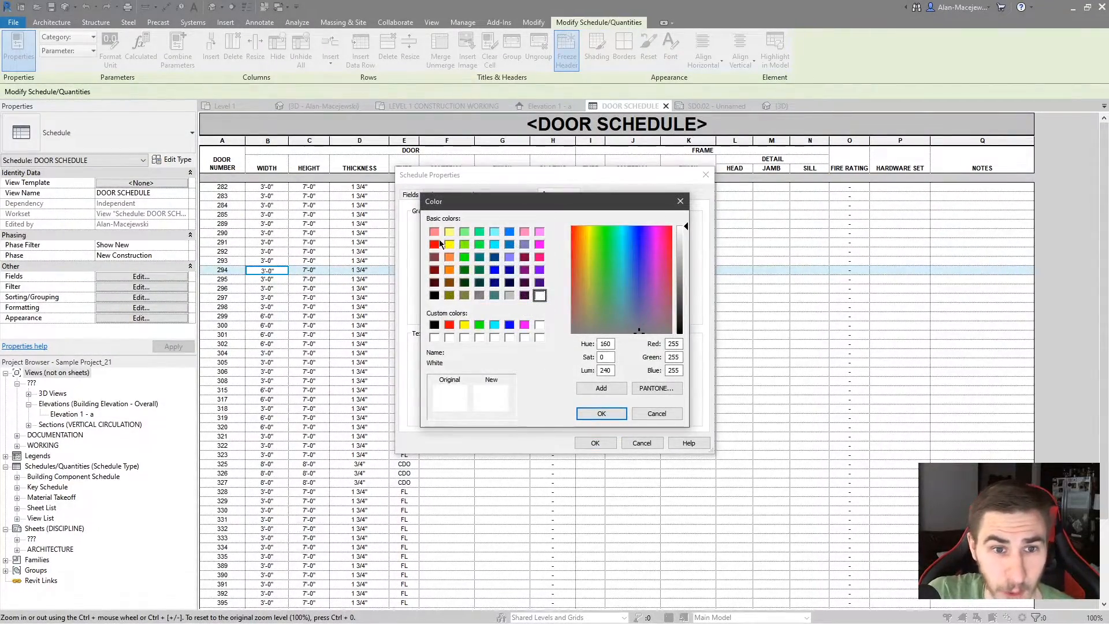
pyautogui.click(434, 231)
pyautogui.click(601, 413)
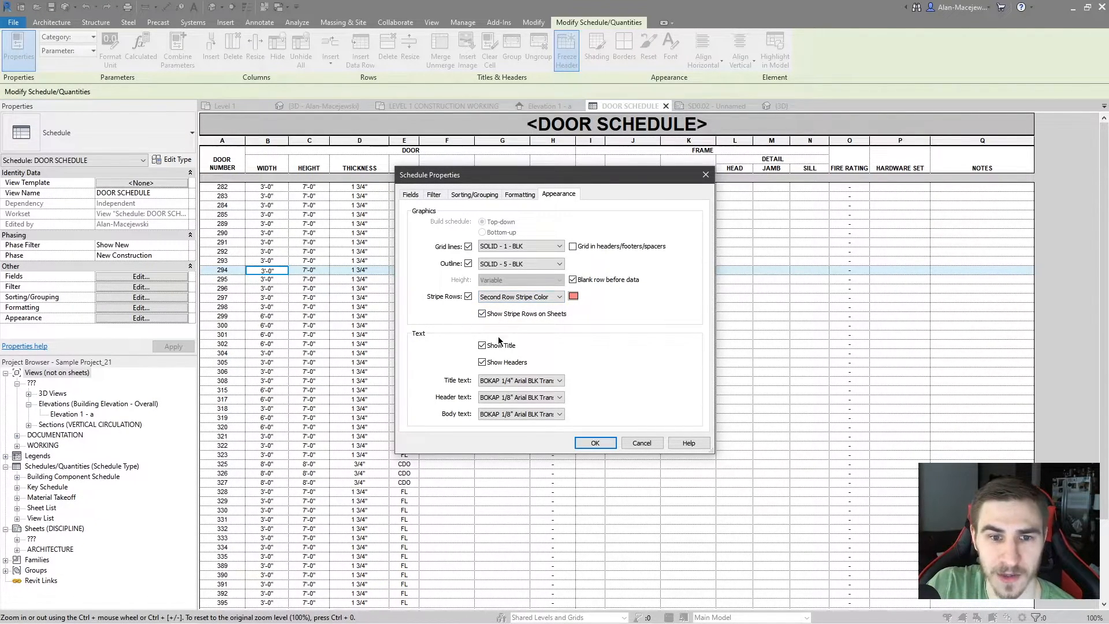
pyautogui.click(595, 443)
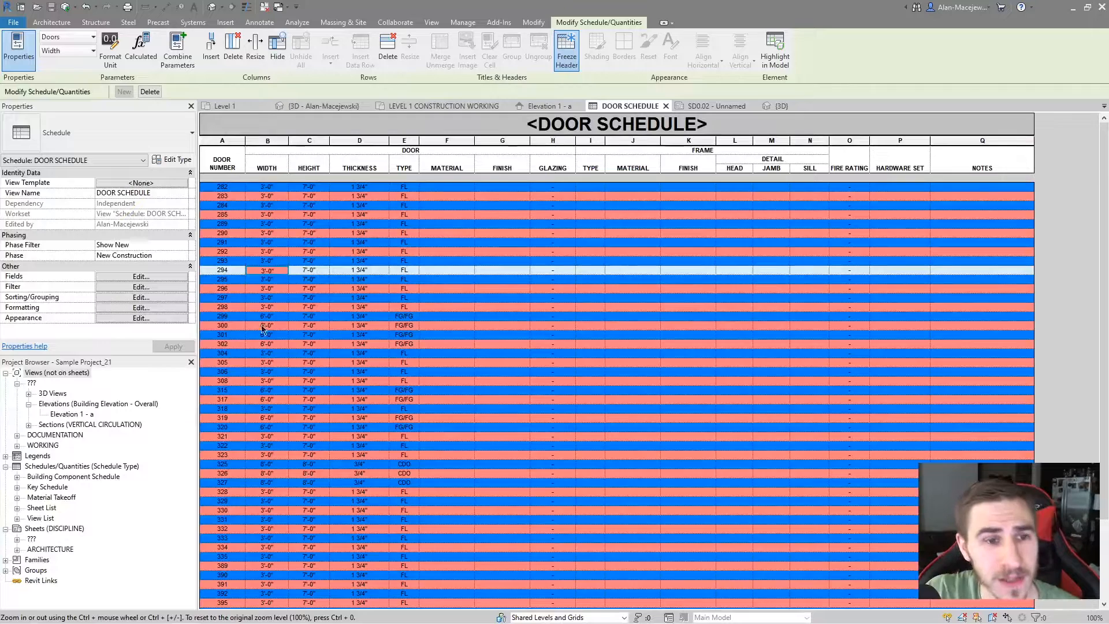
pyautogui.click(234, 298)
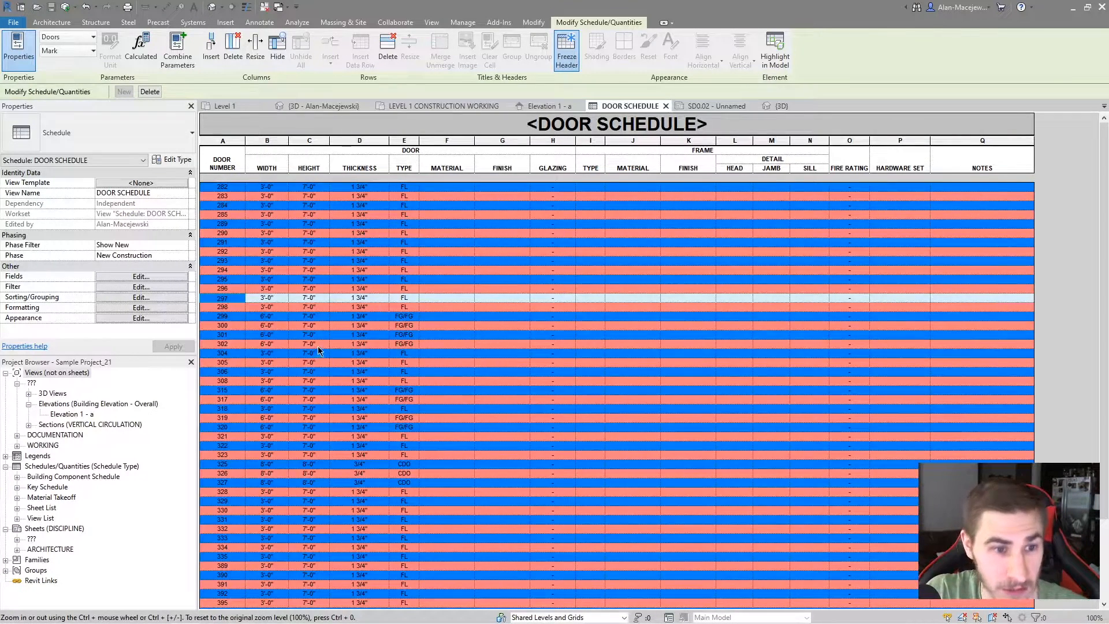
pyautogui.click(254, 335)
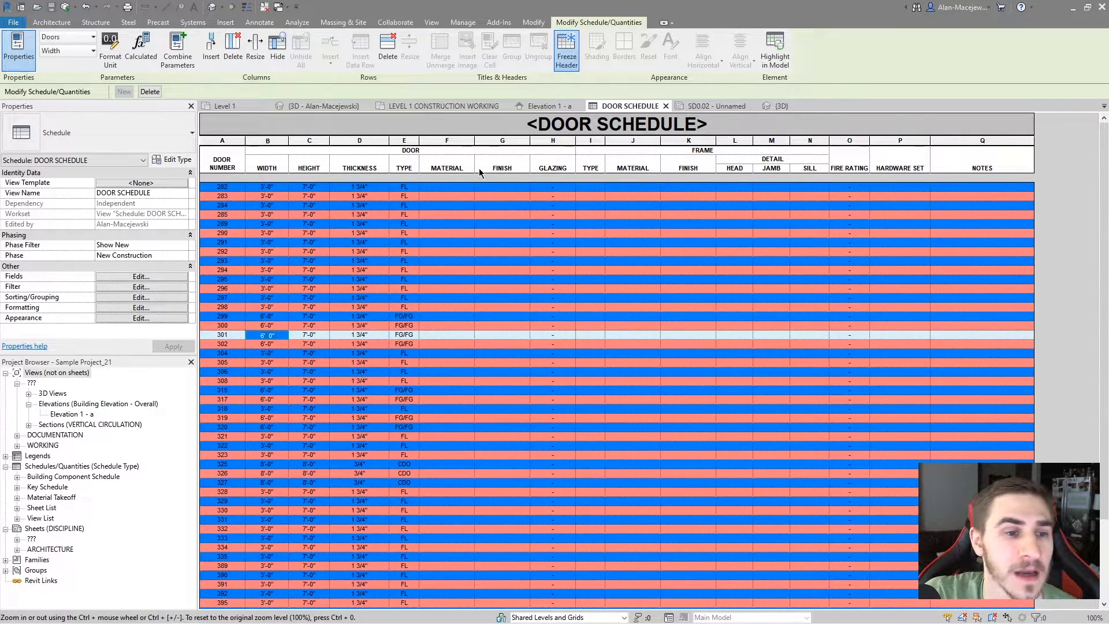
# Place the DOOR SCHEDULE on sheet SD0.02 in the upper drawing area beside the title block and inspect its striping
pyautogui.click(693, 106)
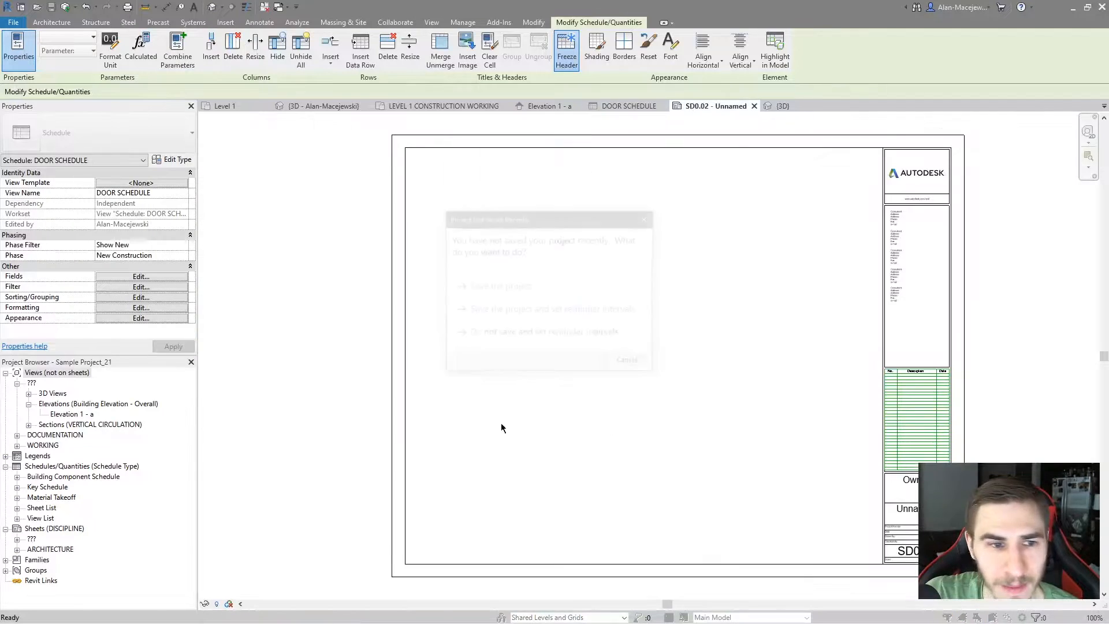
pyautogui.click(630, 362)
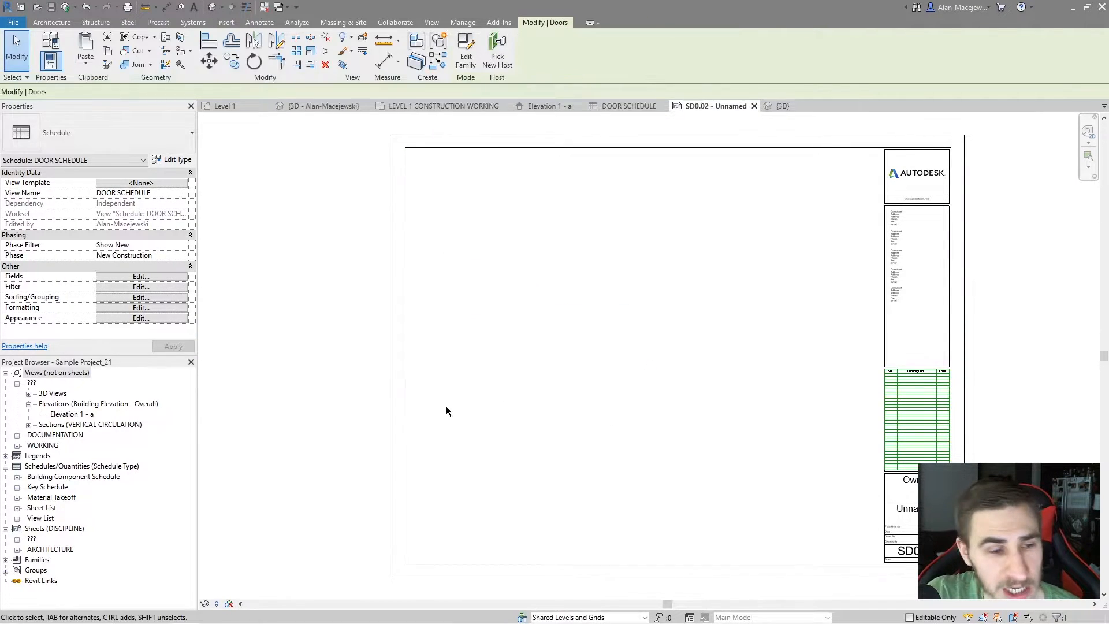
pyautogui.click(17, 476)
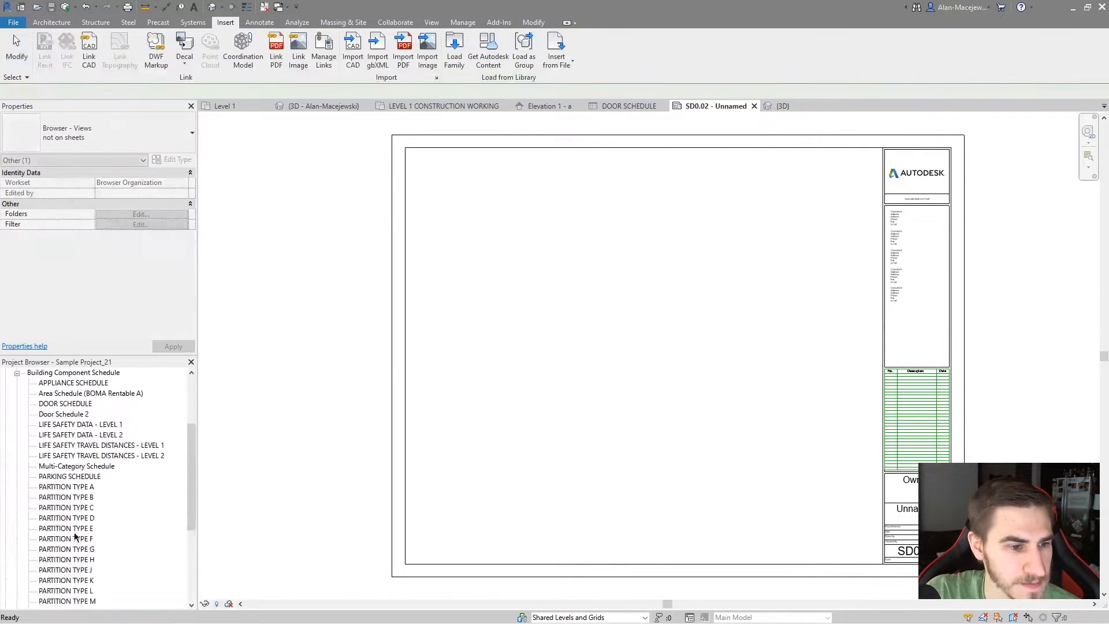
pyautogui.moveTo(66, 403); pyautogui.dragTo(614, 364)
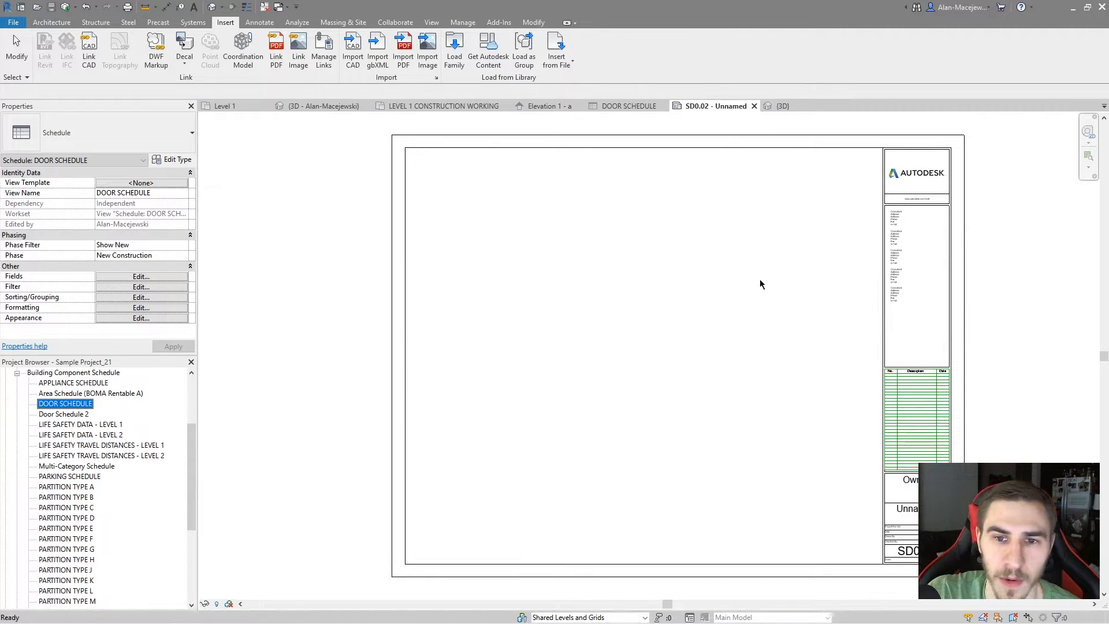
pyautogui.click(756, 234)
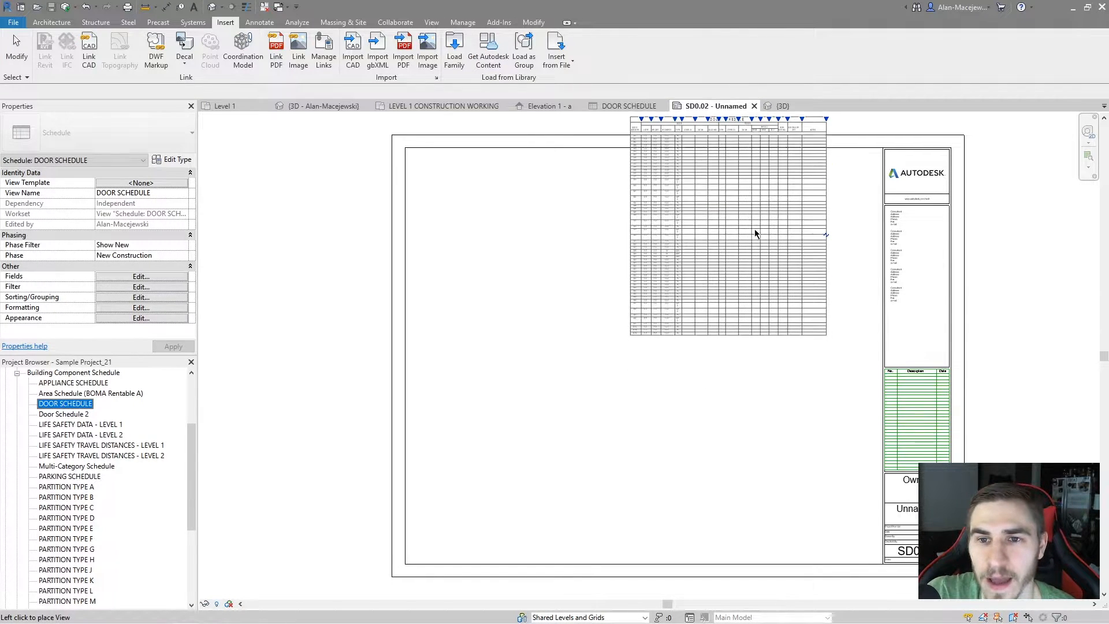
pyautogui.click(768, 250)
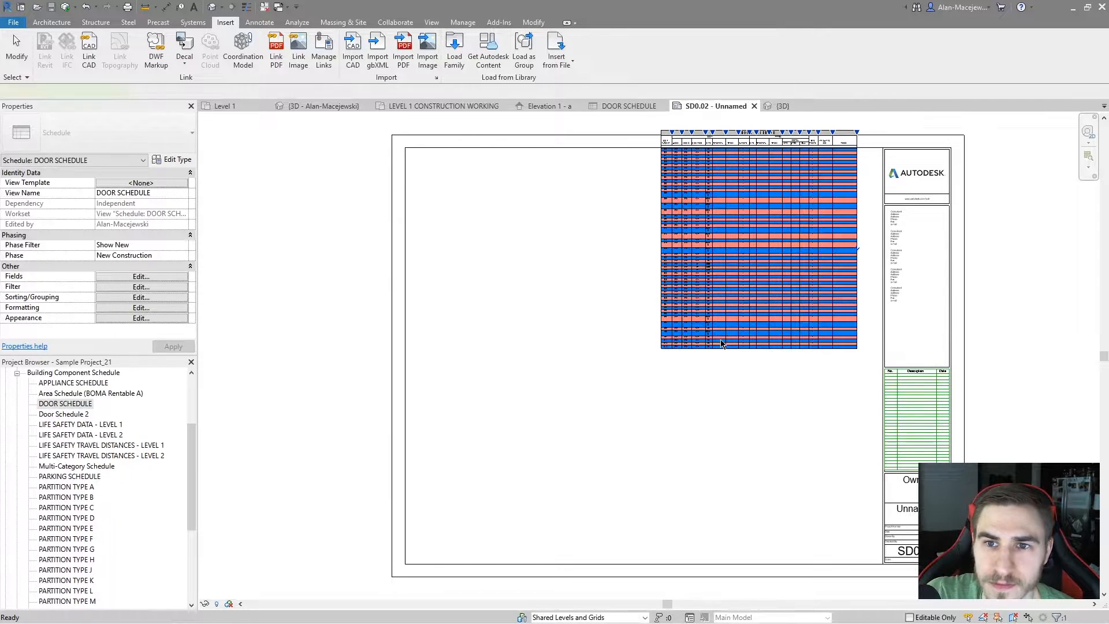
pyautogui.click(998, 313)
pyautogui.scroll(5, 923, 244)
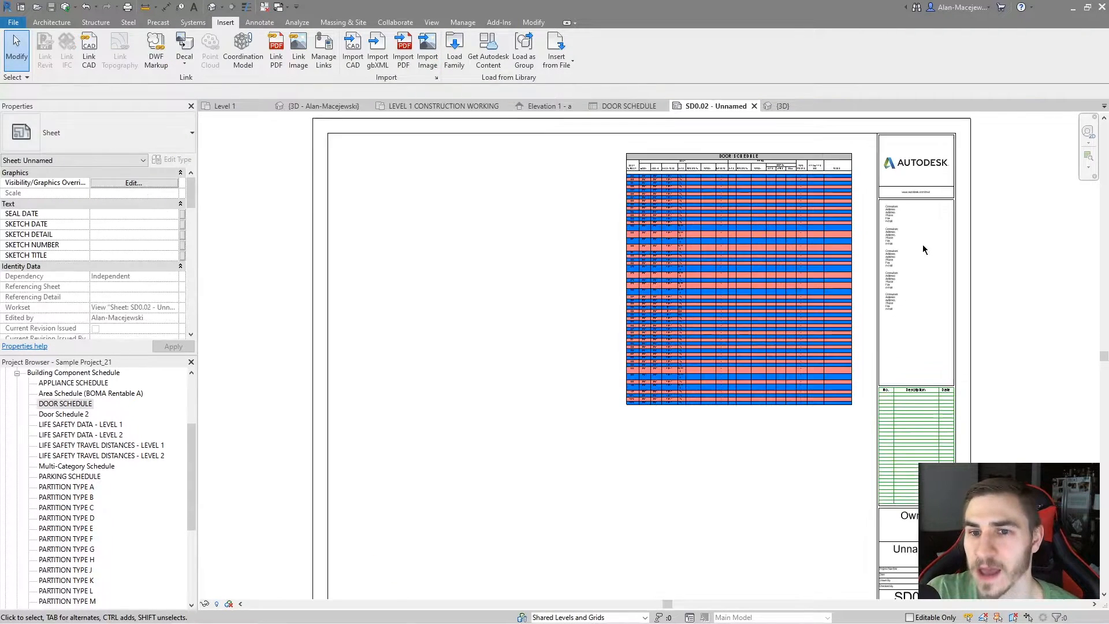
pyautogui.moveTo(737, 302); pyautogui.dragTo(754, 334, button='middle')
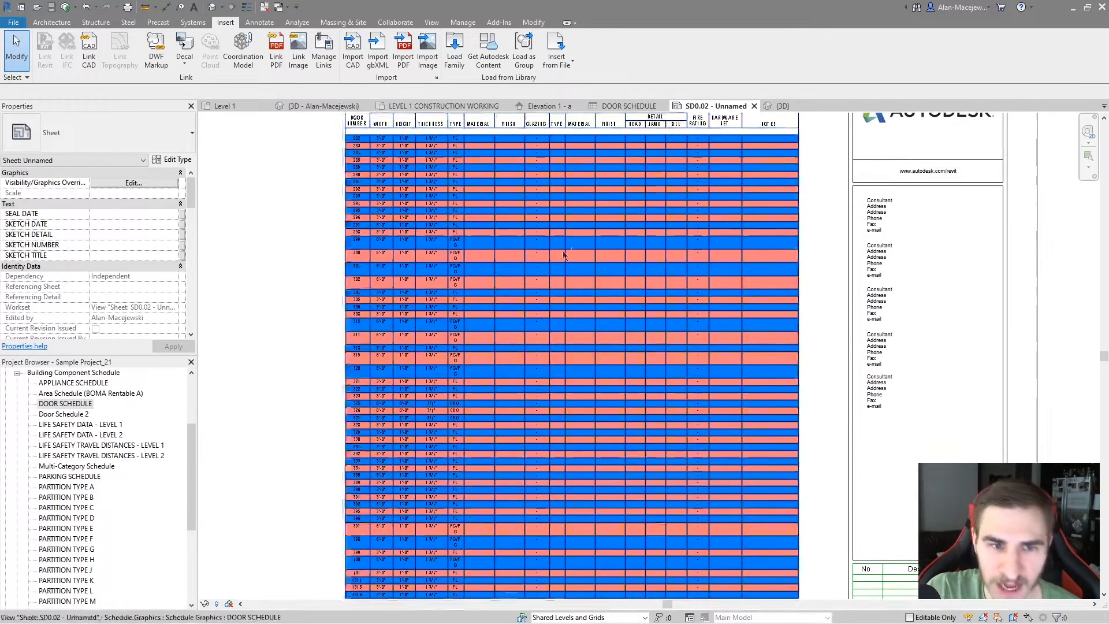
pyautogui.scroll(-3, 554, 257)
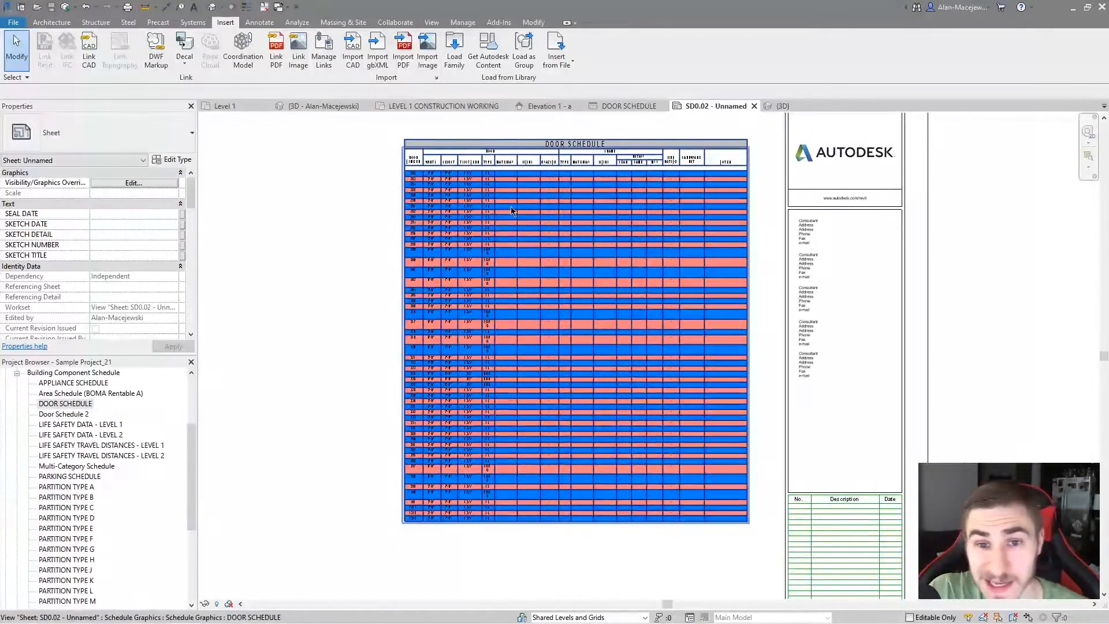
pyautogui.scroll(1, 510, 206)
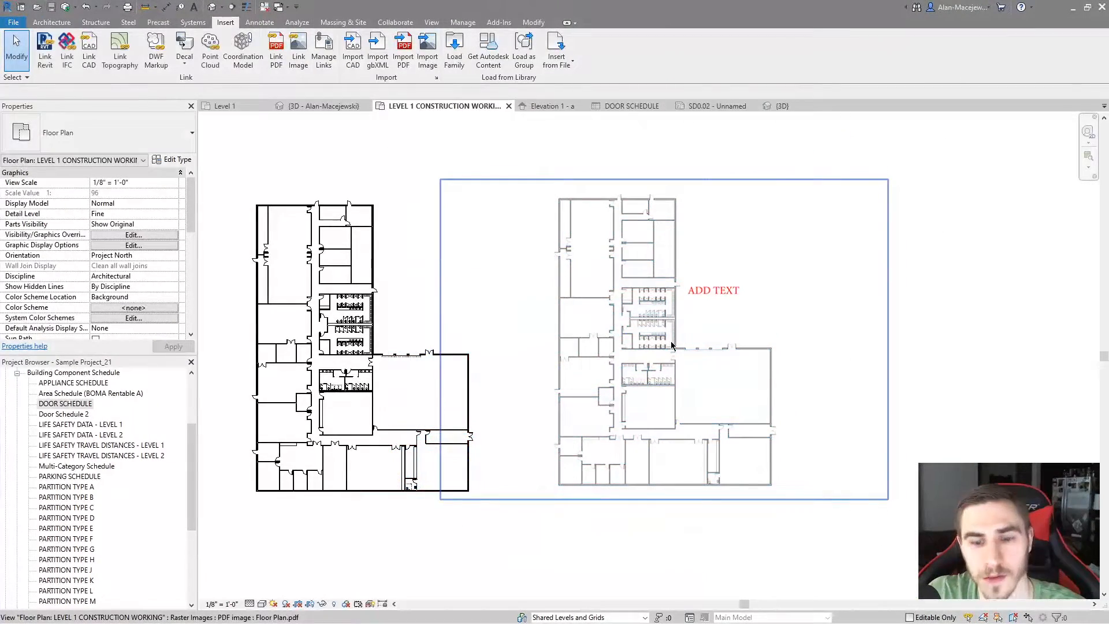
# Delete the Floor Plan.pdf image from the LEVEL 1 CONSTRUCTION WORKING floor plan
pyautogui.click(672, 346)
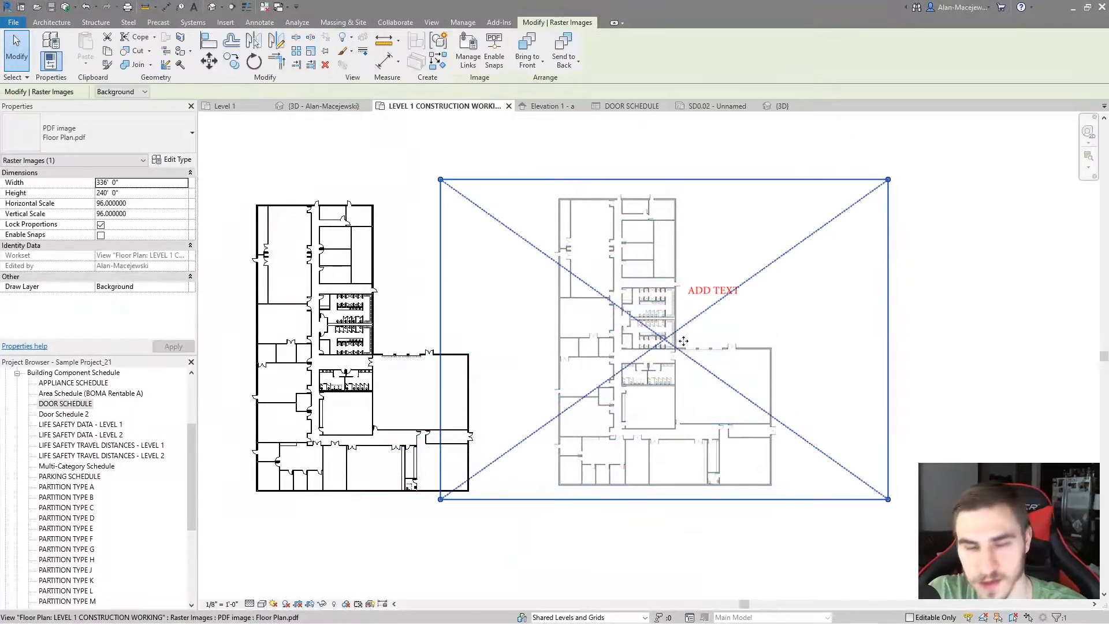
pyautogui.press('Delete')
pyautogui.moveTo(590, 334); pyautogui.dragTo(646, 343, button='middle')
pyautogui.scroll(1, 538, 329)
pyautogui.moveTo(569, 331); pyautogui.dragTo(643, 318, button='middle')
pyautogui.scroll(1, 647, 319)
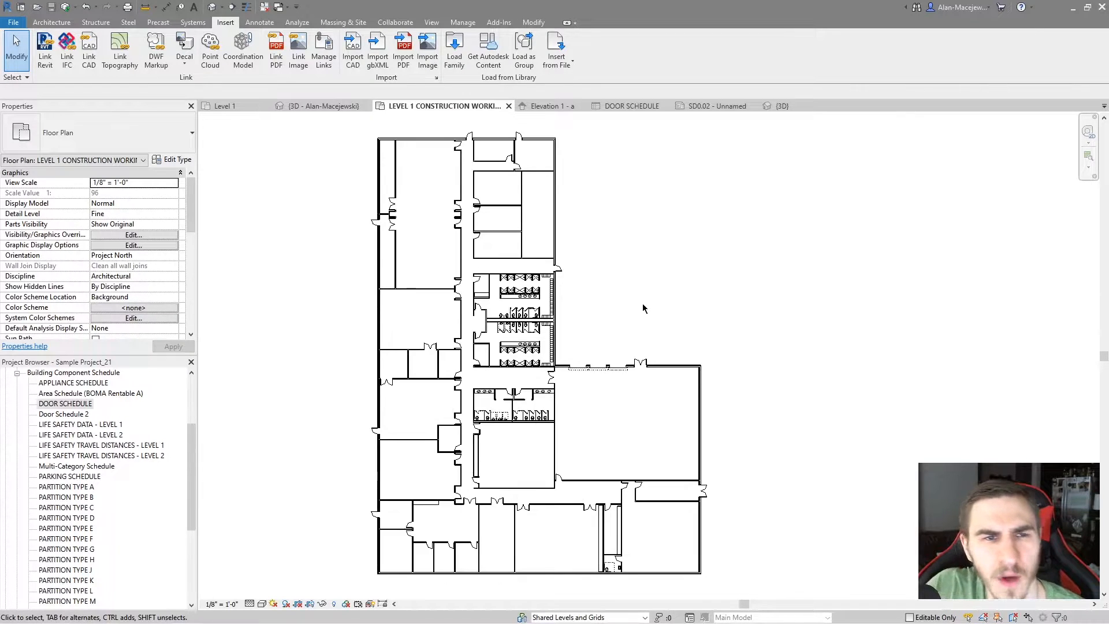
# Add the Walls Highlight filter to the floor plan's visibility/graphics overrides
pyautogui.press('v')
pyautogui.press('v')
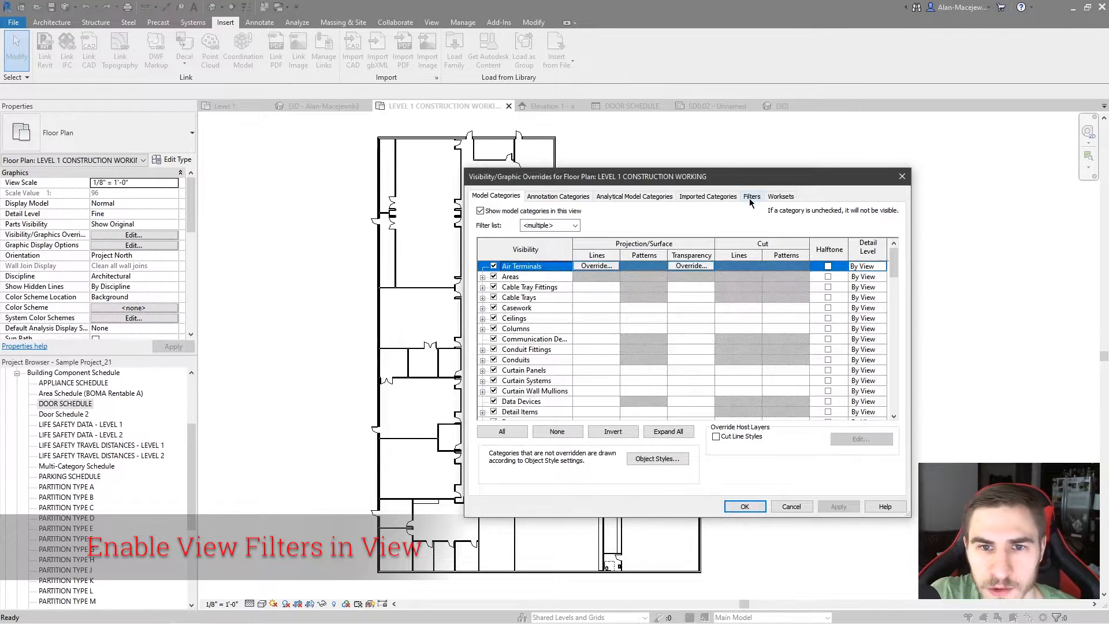
pyautogui.click(751, 197)
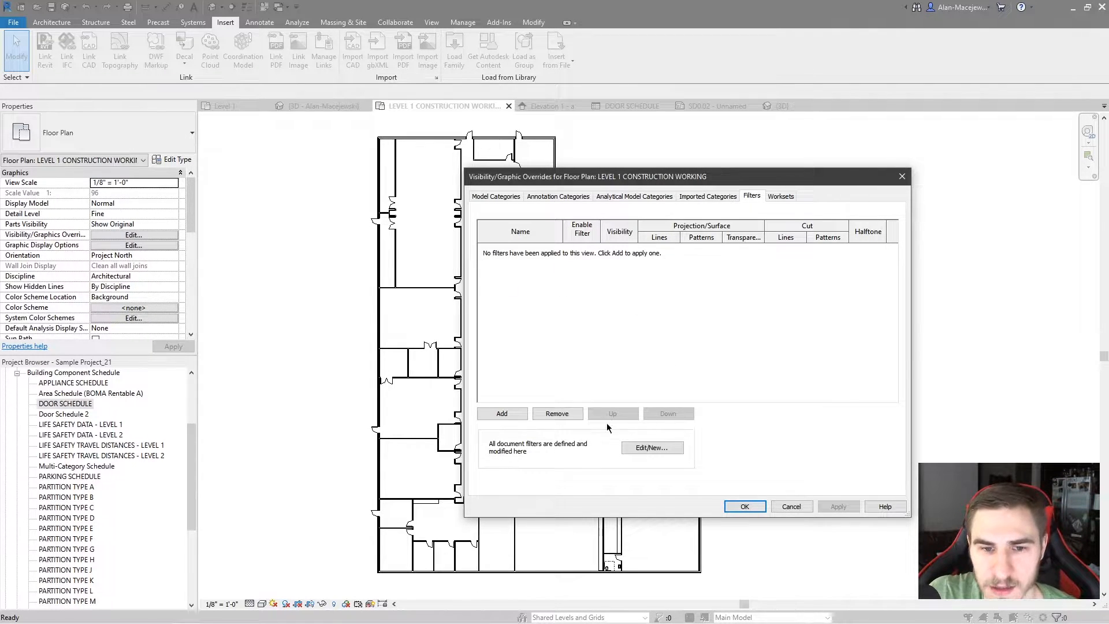
pyautogui.click(501, 413)
pyautogui.click(647, 398)
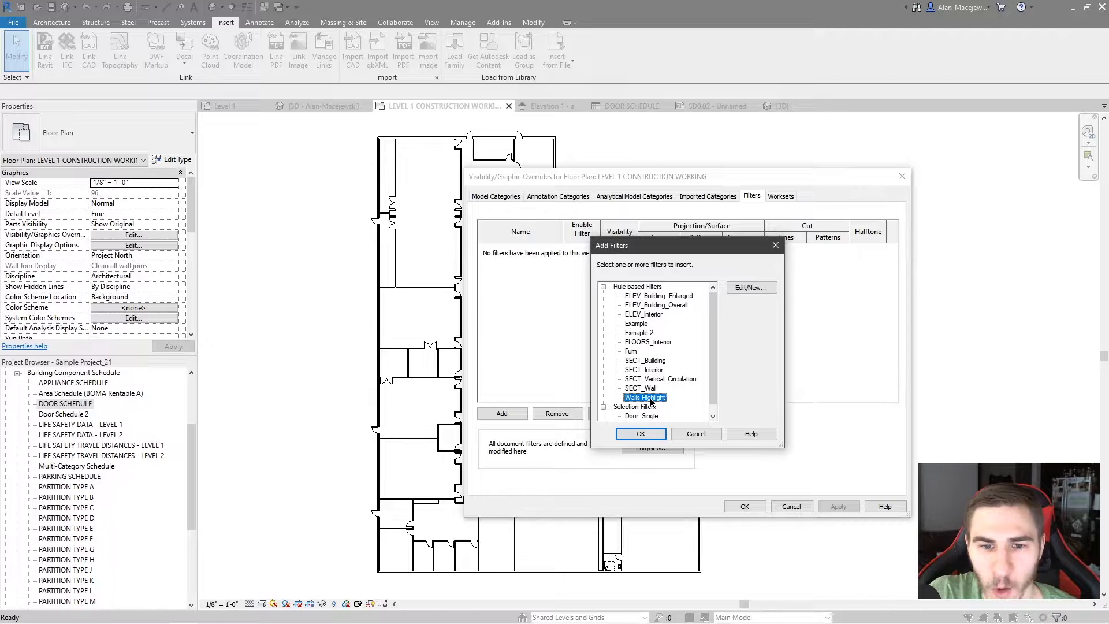
pyautogui.click(653, 436)
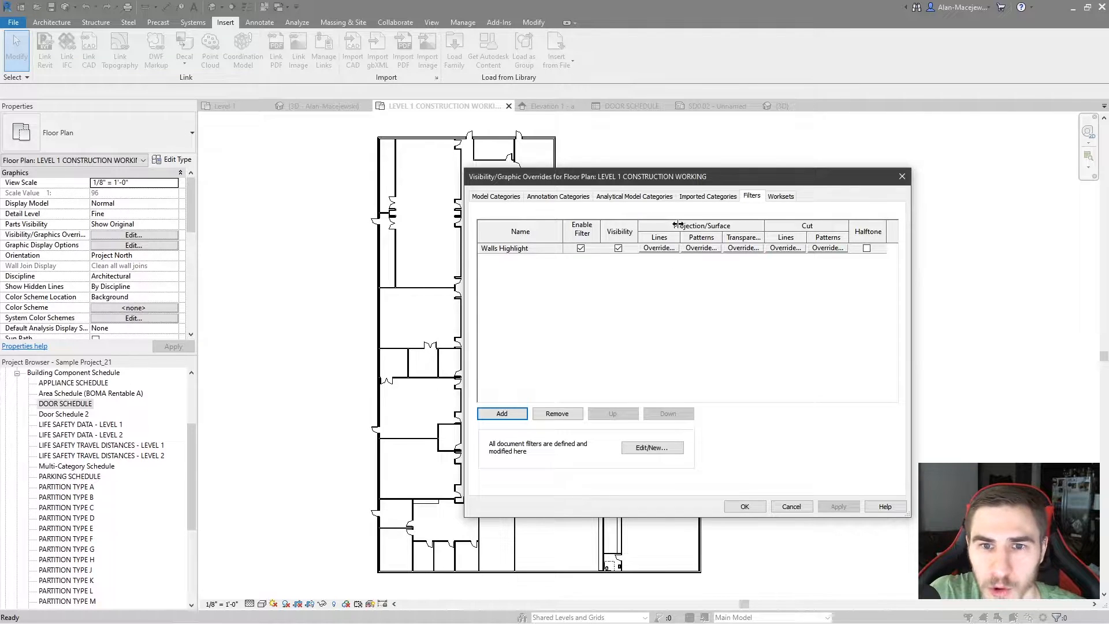
# Override the Walls Highlight filter's cut pattern with a red solid fill foreground, accept the overrides, and inspect the walls
pyautogui.click(828, 248)
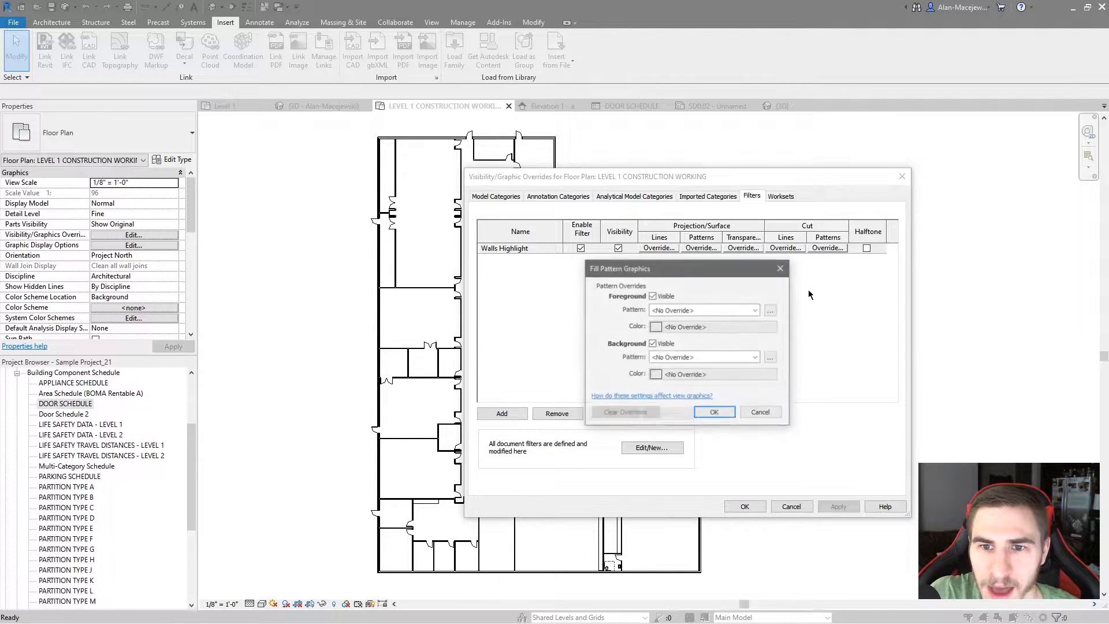
pyautogui.click(705, 309)
pyautogui.click(696, 327)
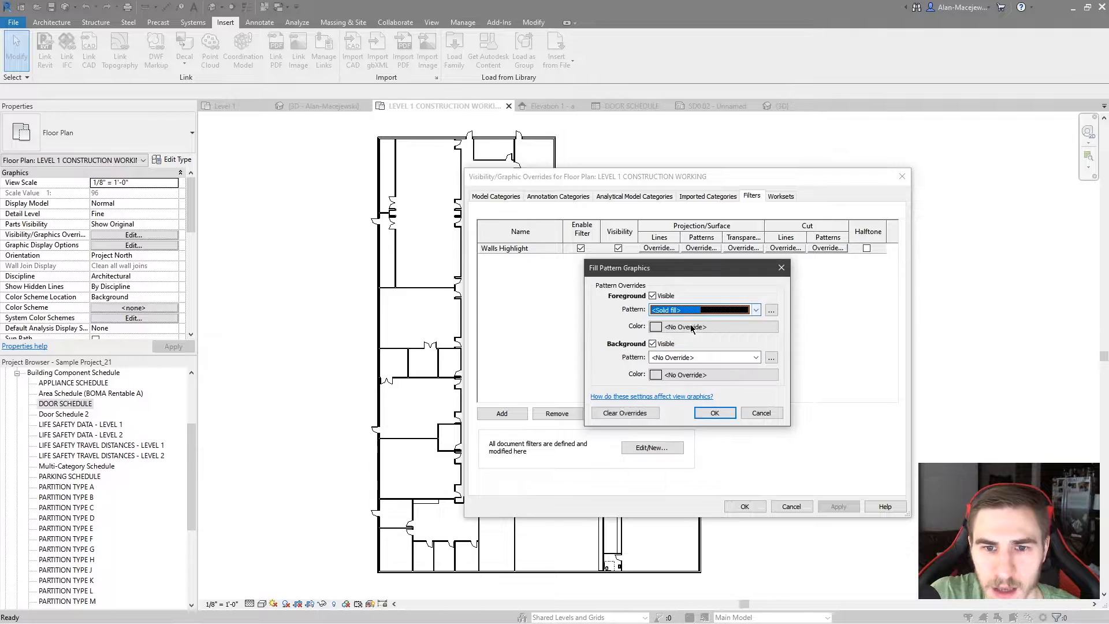
pyautogui.click(693, 326)
pyautogui.click(567, 276)
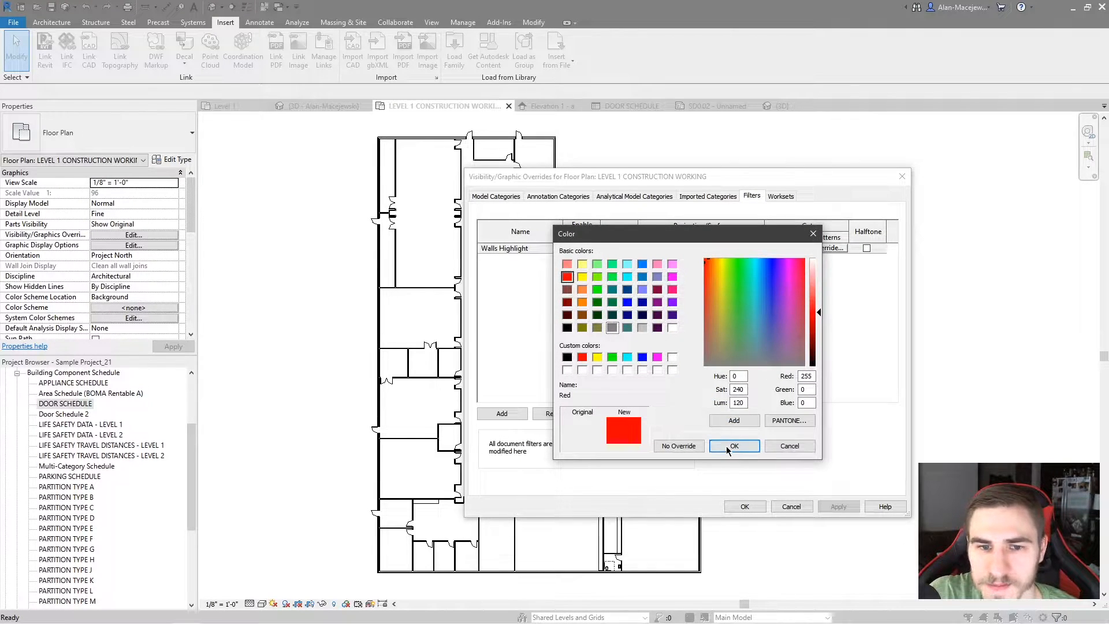
pyautogui.click(734, 446)
pyautogui.click(714, 412)
pyautogui.click(837, 506)
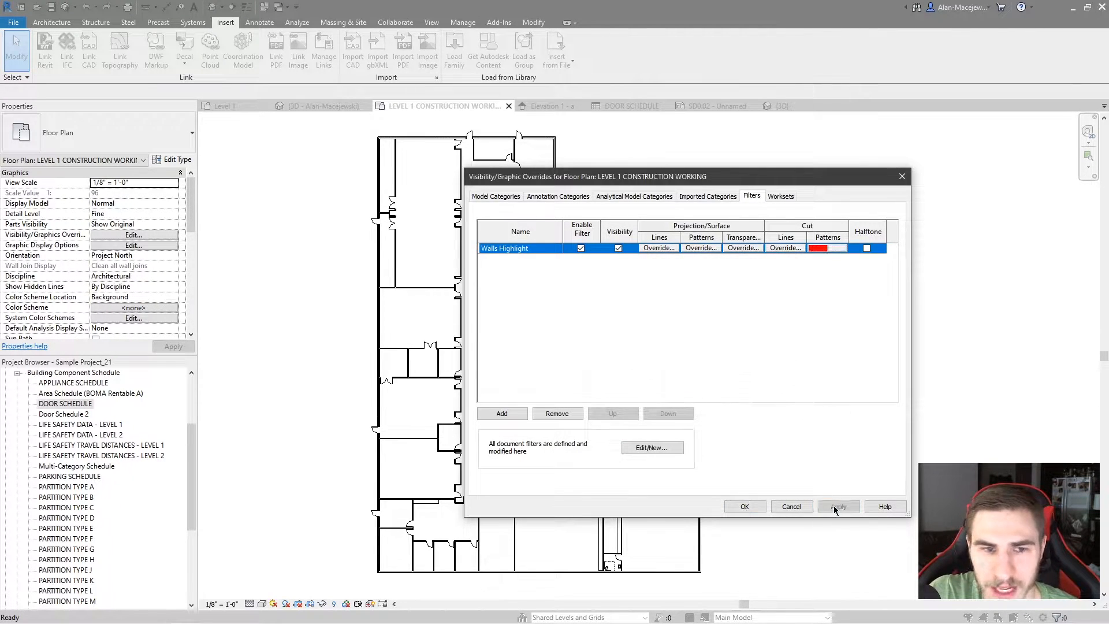
pyautogui.moveTo(528, 176); pyautogui.dragTo(697, 183)
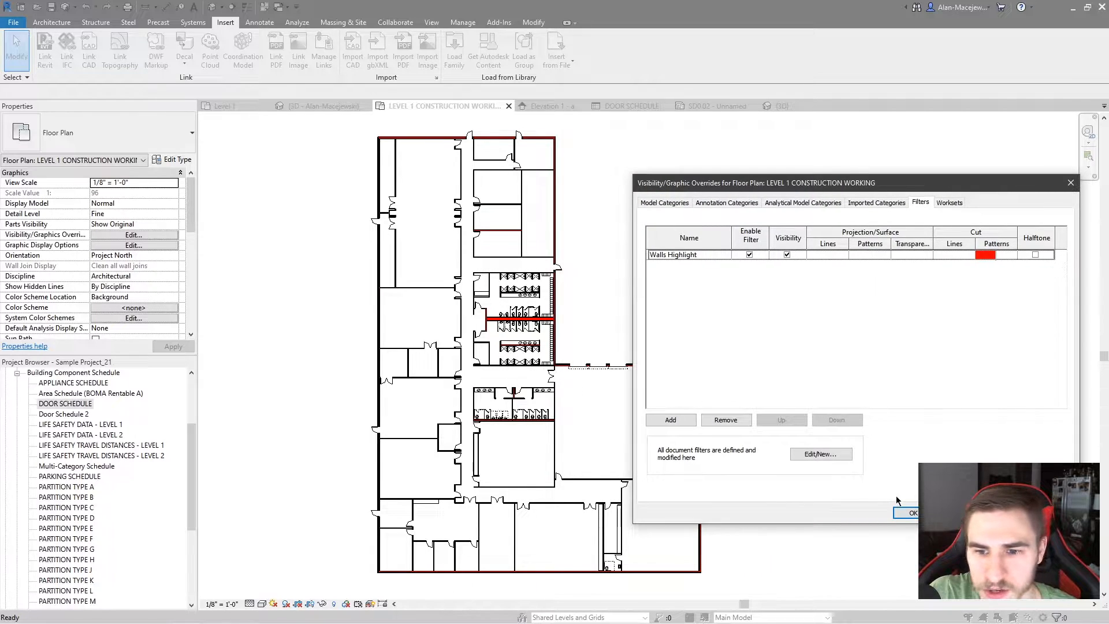
pyautogui.click(910, 513)
pyautogui.scroll(6, 573, 384)
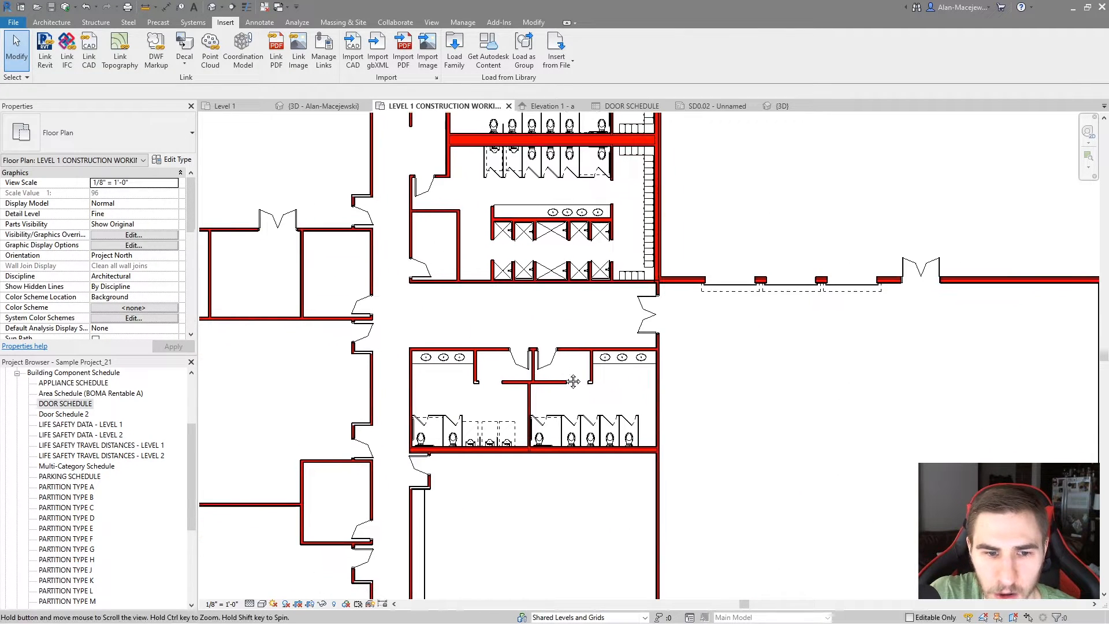
pyautogui.moveTo(573, 384); pyautogui.dragTo(575, 369, button='middle')
pyautogui.moveTo(592, 411); pyautogui.dragTo(580, 401, button='middle')
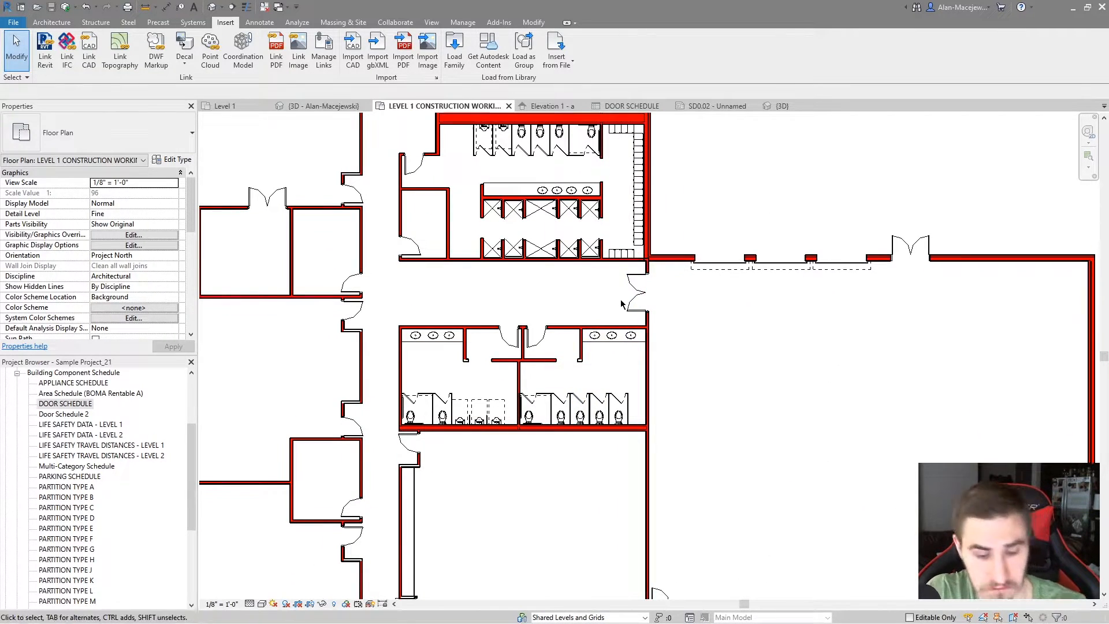
# Disable the Walls Highlight filter in the floor plan's overrides and apply the change while keeping the override settings open
pyautogui.press('v')
pyautogui.press('g')
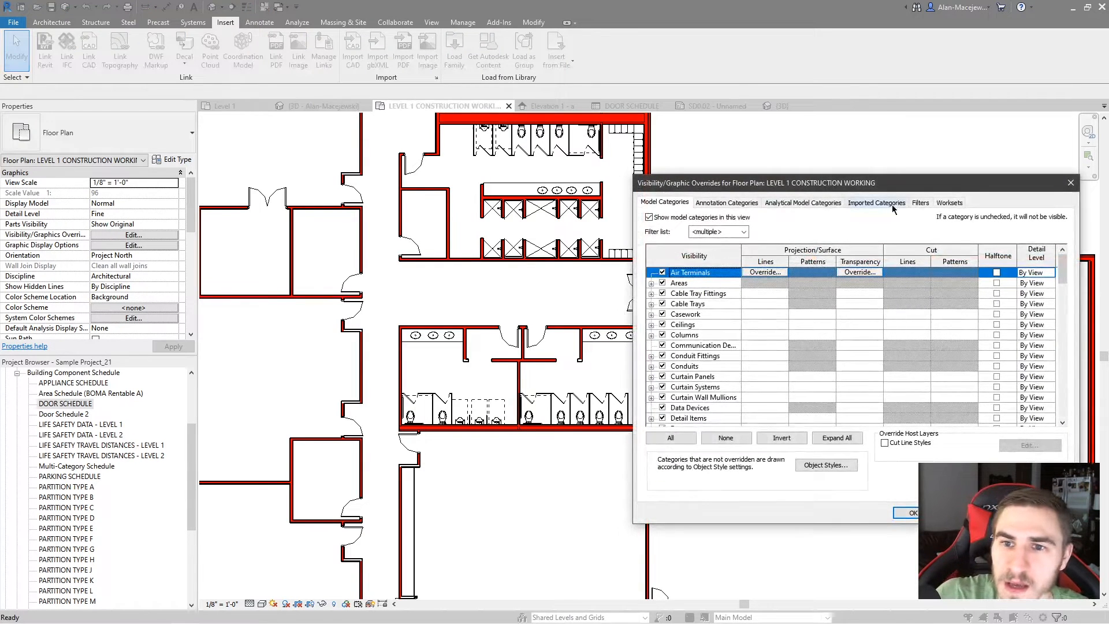
pyautogui.click(920, 202)
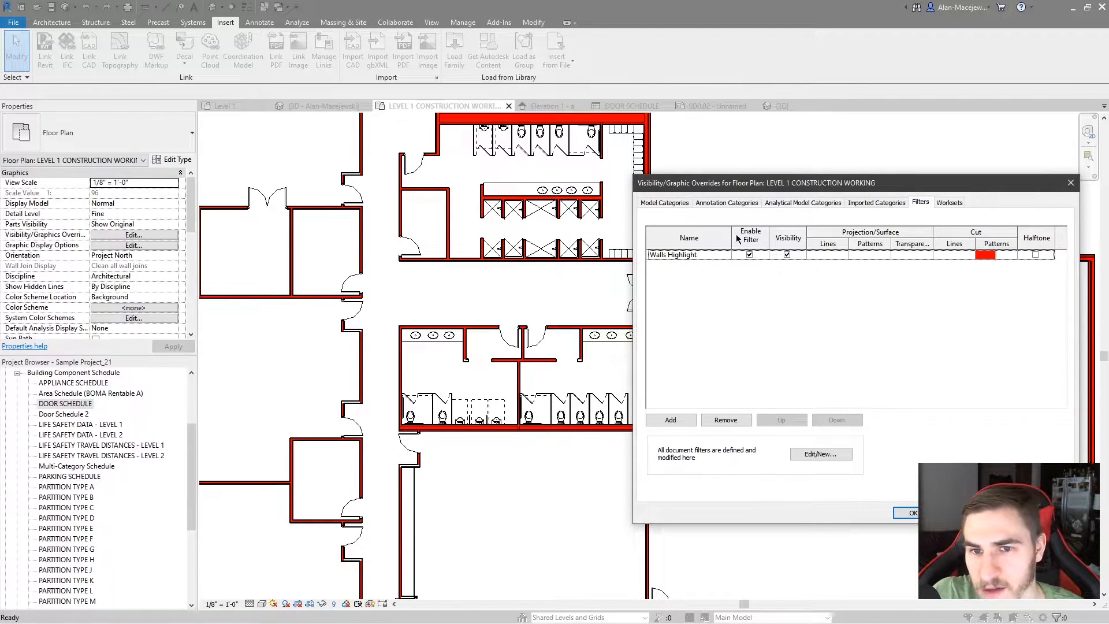
pyautogui.click(749, 255)
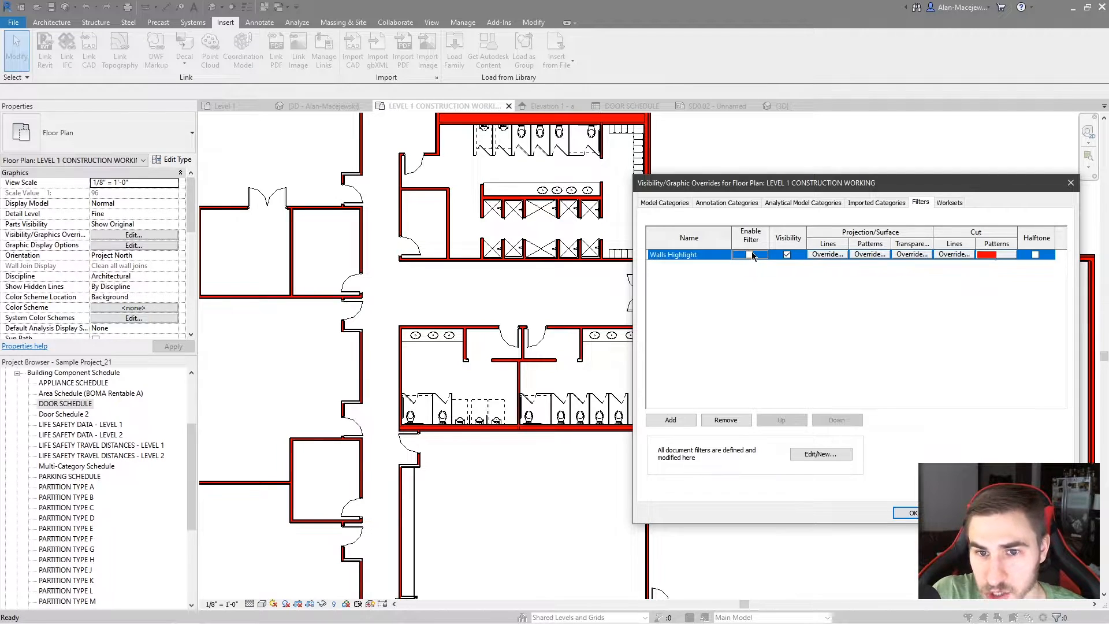
pyautogui.click(1006, 513)
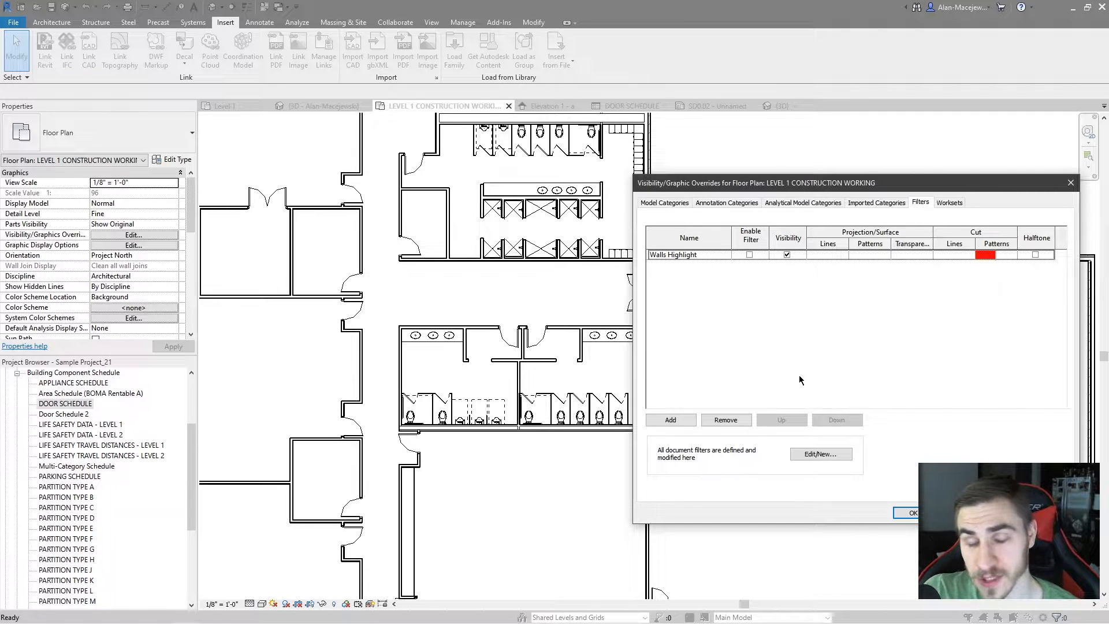
# Re-enable the Walls Highlight filter for the floor plan and accept the overrides
pyautogui.click(701, 287)
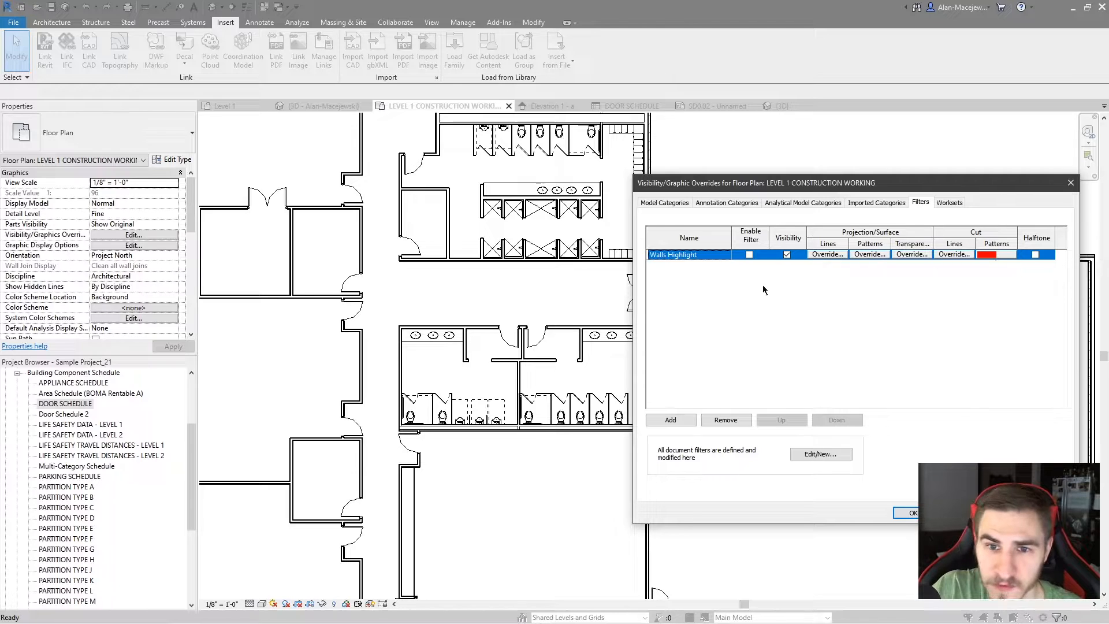
pyautogui.click(750, 255)
pyautogui.click(905, 512)
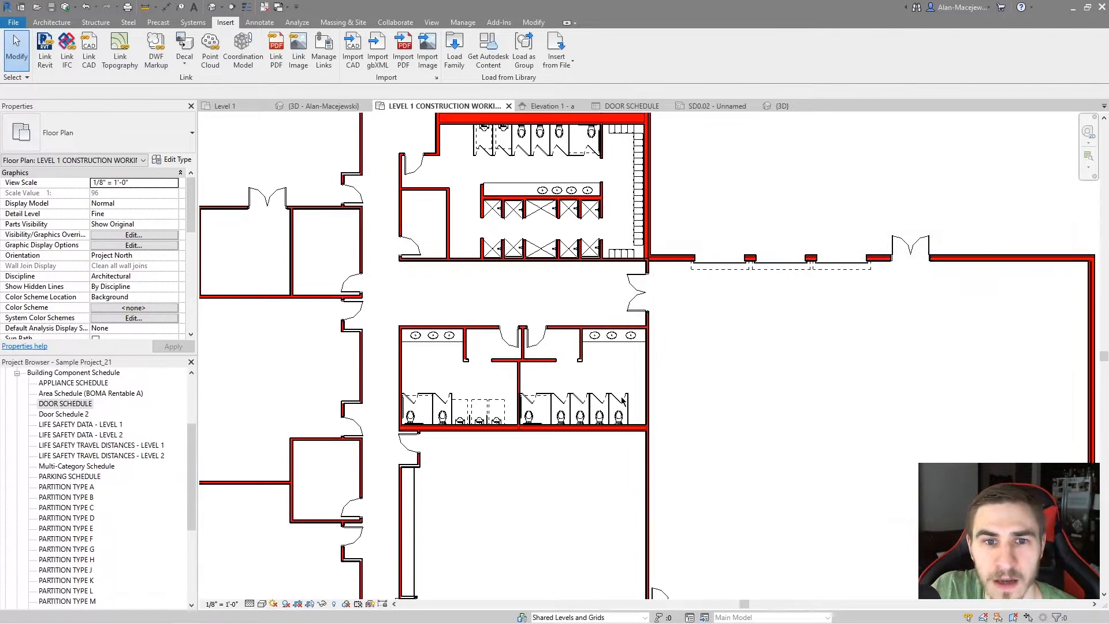
# In the Elevation 1 - a view, switch the Walls Highlight filter on, turn it back off, and accept the overrides
pyautogui.click(580, 105)
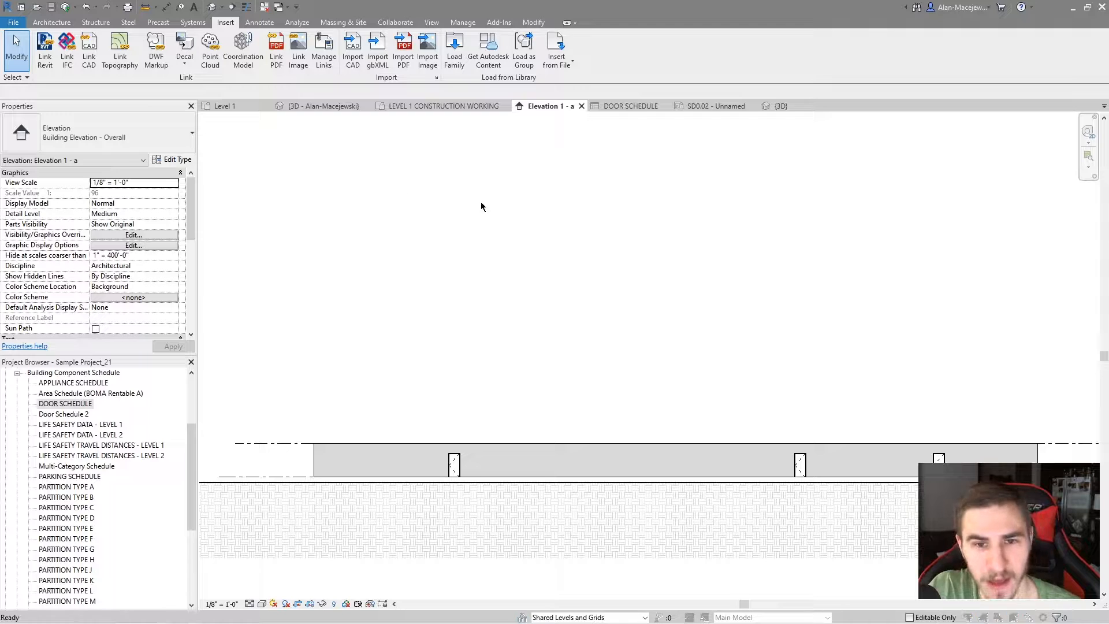
pyautogui.press('v')
pyautogui.press('g')
pyautogui.click(930, 204)
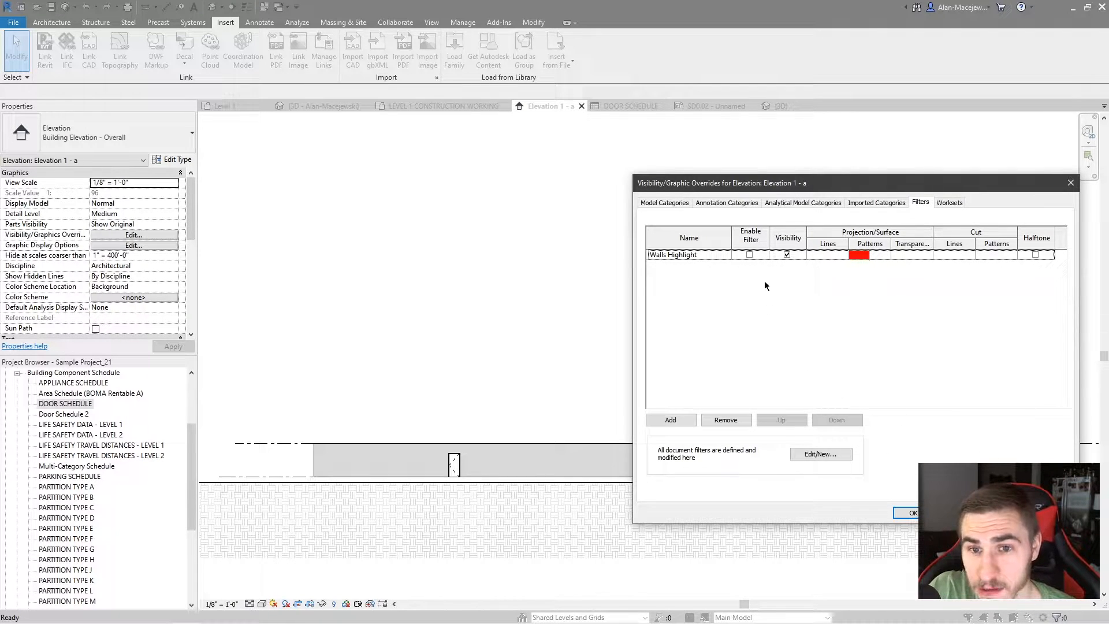
pyautogui.click(749, 255)
pyautogui.click(749, 254)
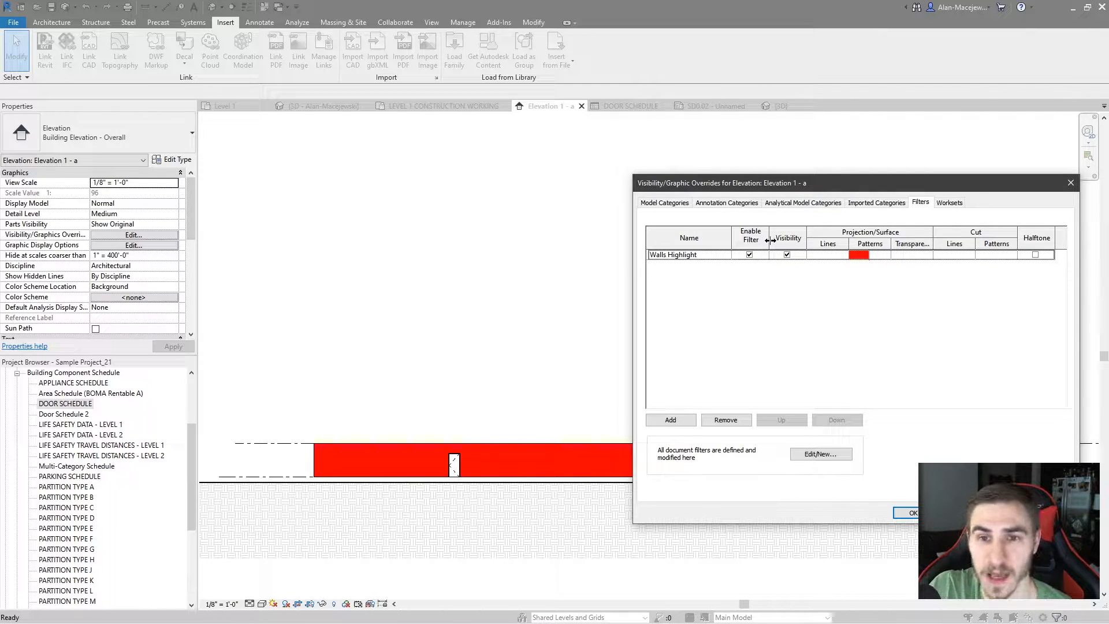
pyautogui.click(749, 255)
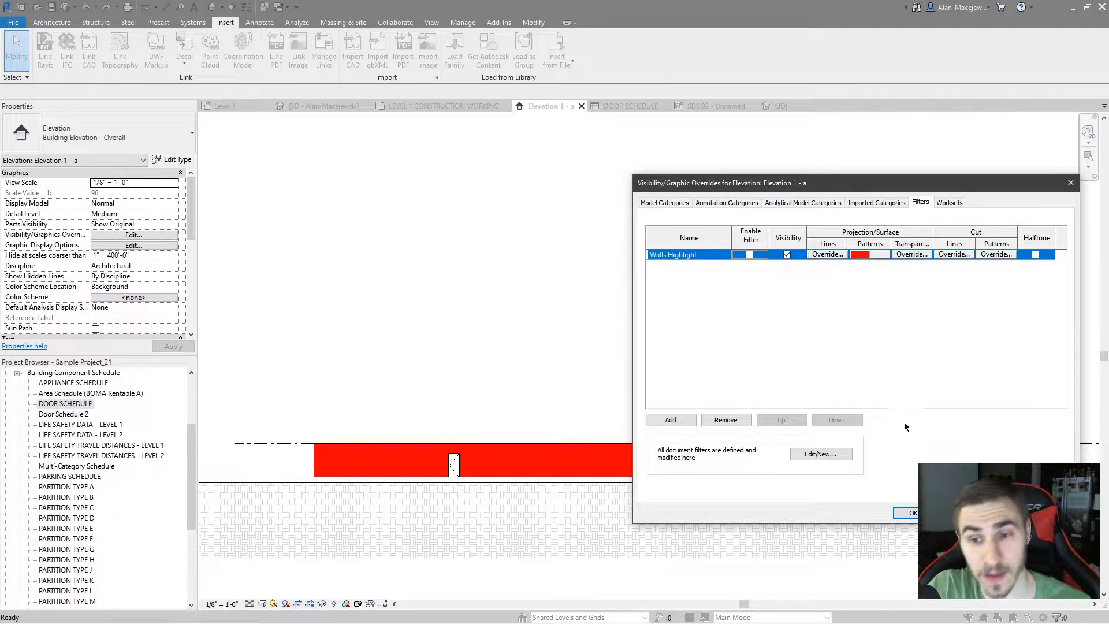
pyautogui.click(907, 513)
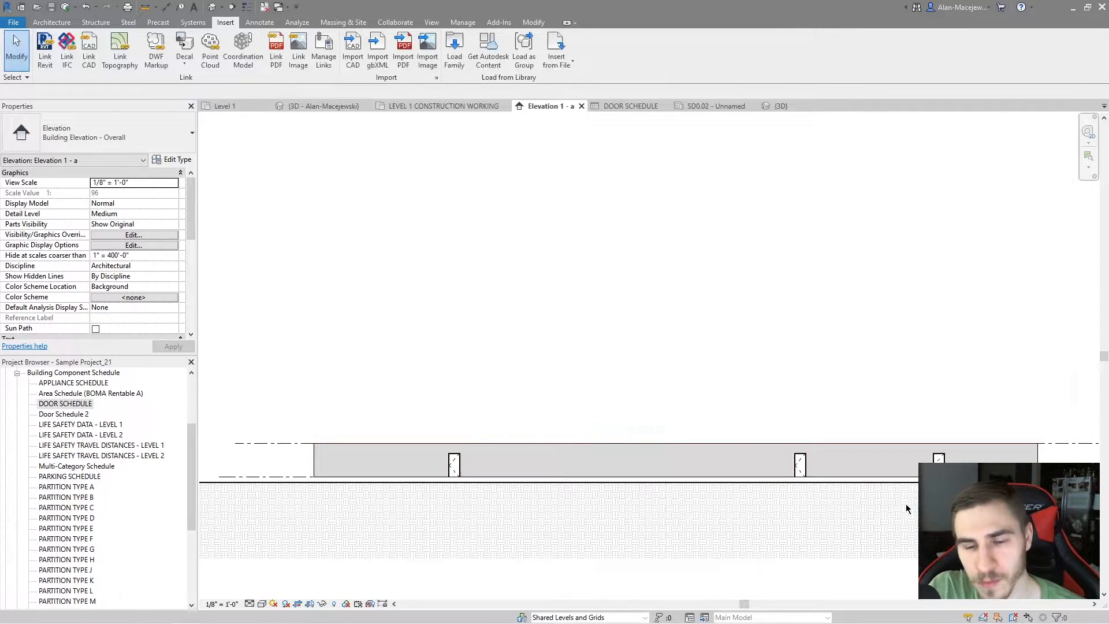
# Return to the LEVEL 1 CONSTRUCTION WORKING plan and disable its Walls Highlight filter
pyautogui.hotkey('ctrl', 'Tab')
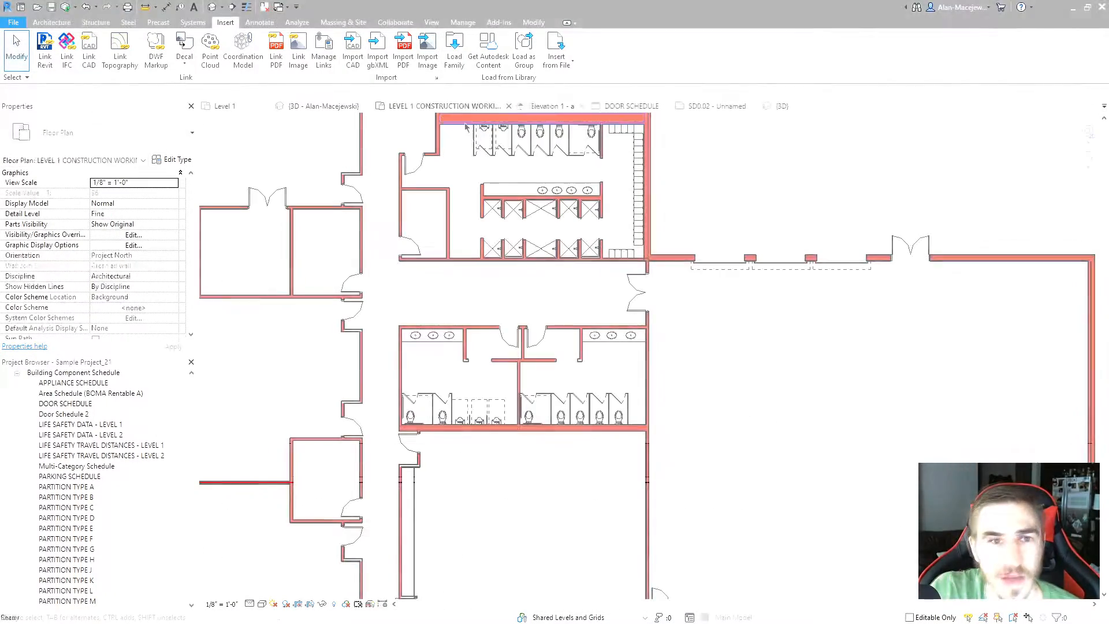
pyautogui.press('v')
pyautogui.press('g')
pyautogui.click(750, 255)
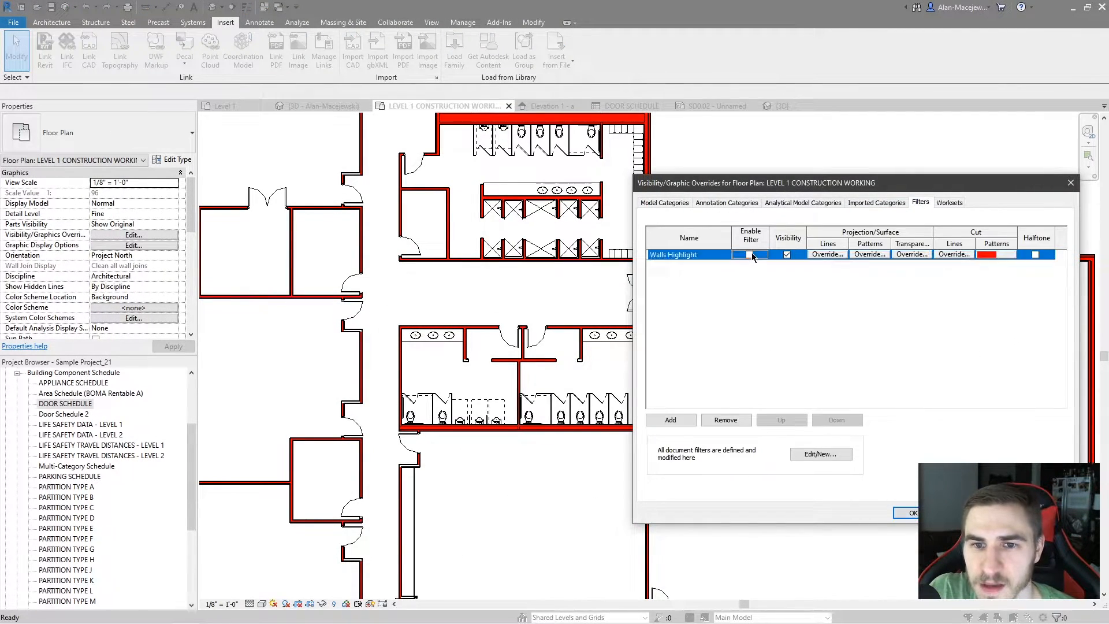
pyautogui.click(905, 512)
# Pull the left end of the 12" chase partition behind the right restroom's toilets downward so the wall runs diagonally
pyautogui.moveTo(815, 453); pyautogui.dragTo(749, 436, button='middle')
pyautogui.moveTo(639, 374); pyautogui.dragTo(598, 364, button='middle')
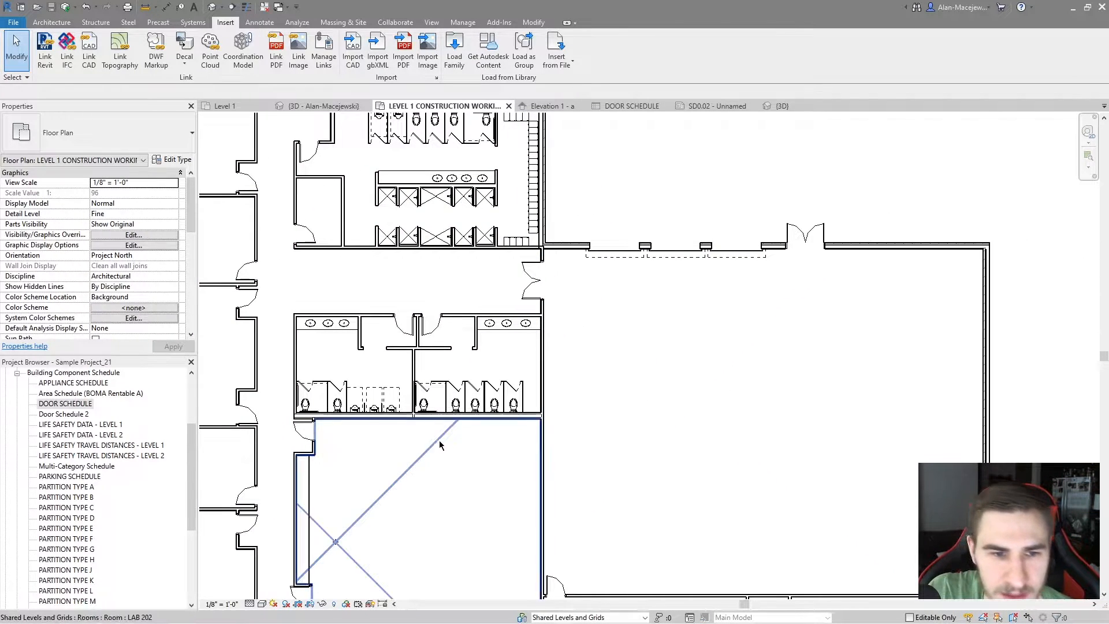
pyautogui.scroll(2, 421, 434)
pyautogui.moveTo(448, 441); pyautogui.dragTo(480, 414, button='middle')
pyautogui.scroll(2, 480, 414)
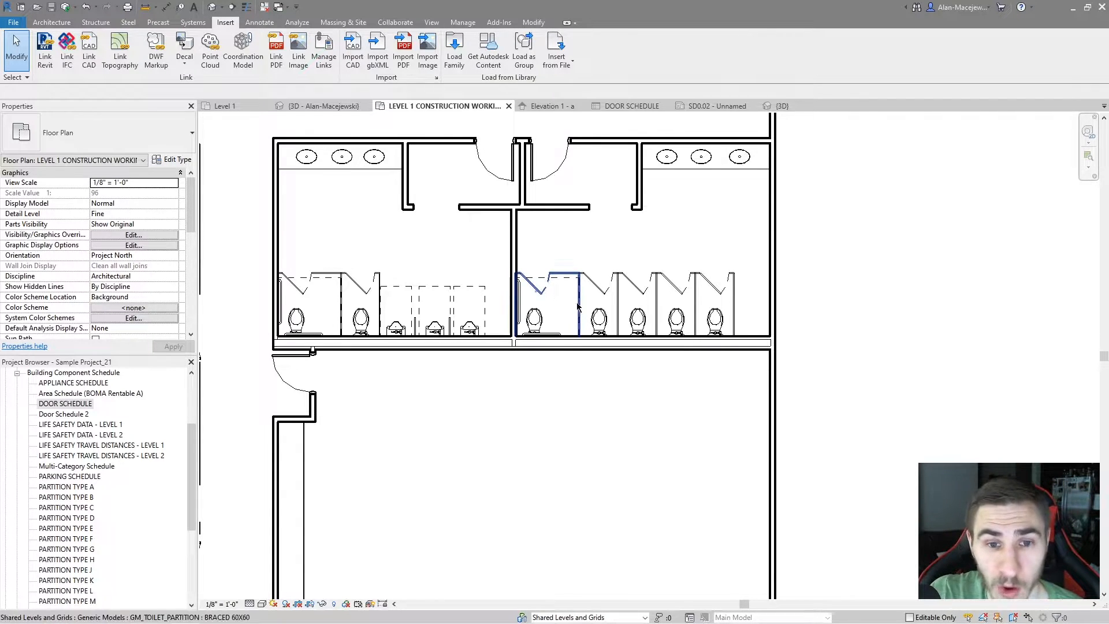
pyautogui.scroll(1, 580, 383)
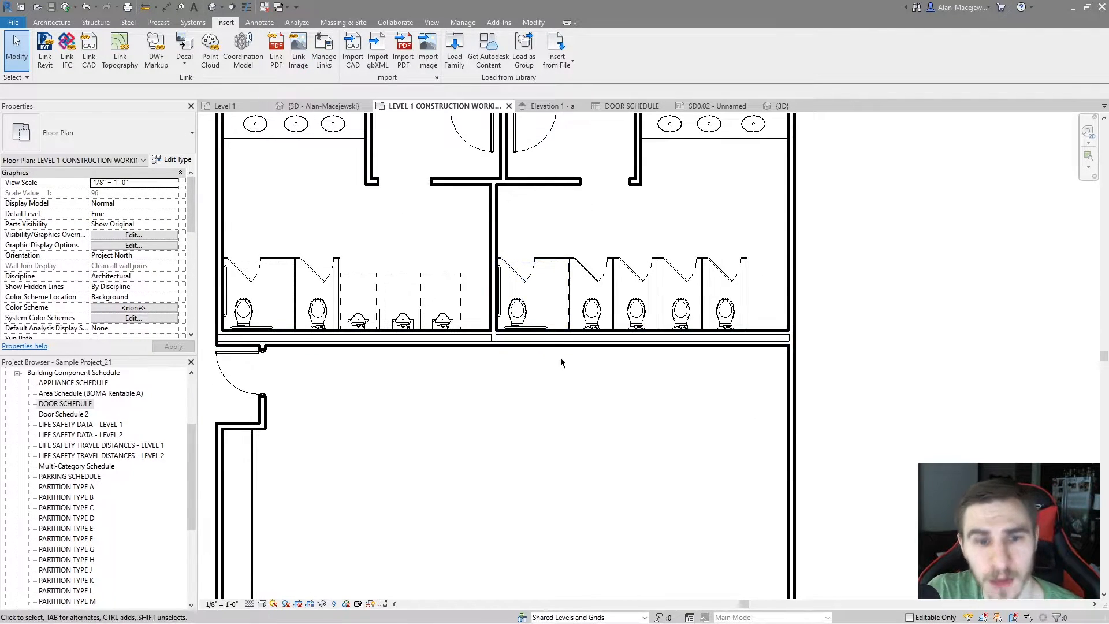
pyautogui.scroll(-1, 560, 366)
pyautogui.scroll(-1, 599, 383)
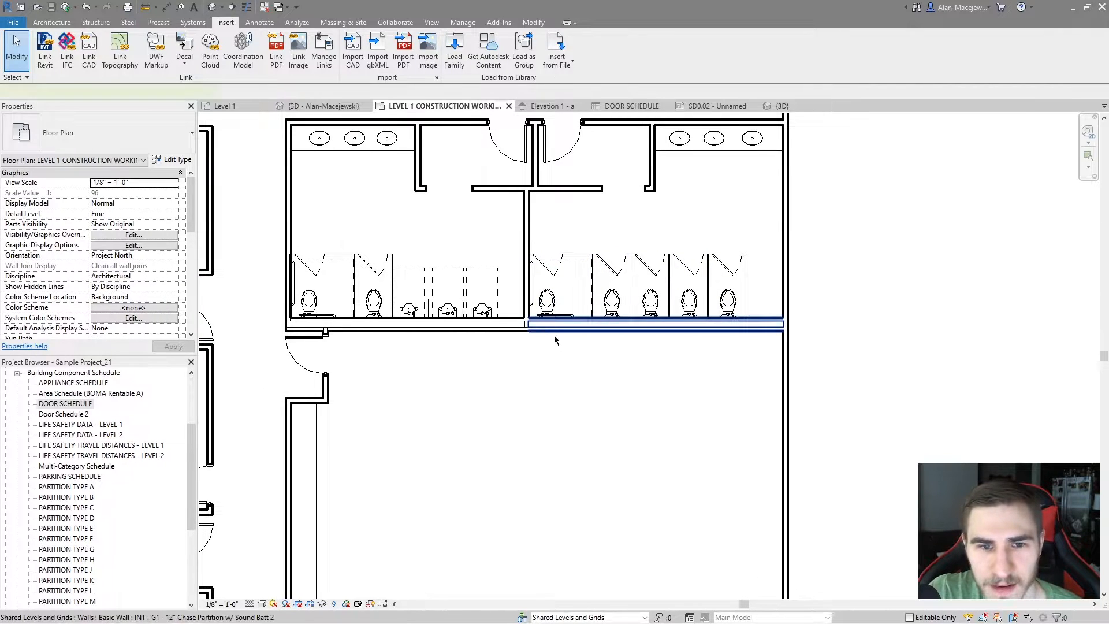
pyautogui.click(574, 326)
pyautogui.moveTo(574, 384); pyautogui.dragTo(580, 355, button='middle')
pyautogui.moveTo(536, 302); pyautogui.dragTo(543, 301)
pyautogui.moveTo(586, 397); pyautogui.dragTo(559, 429)
# Trim the diagonal chase wall to a corner with the vertical wall dividing the two restrooms
pyautogui.press('t')
pyautogui.press('r')
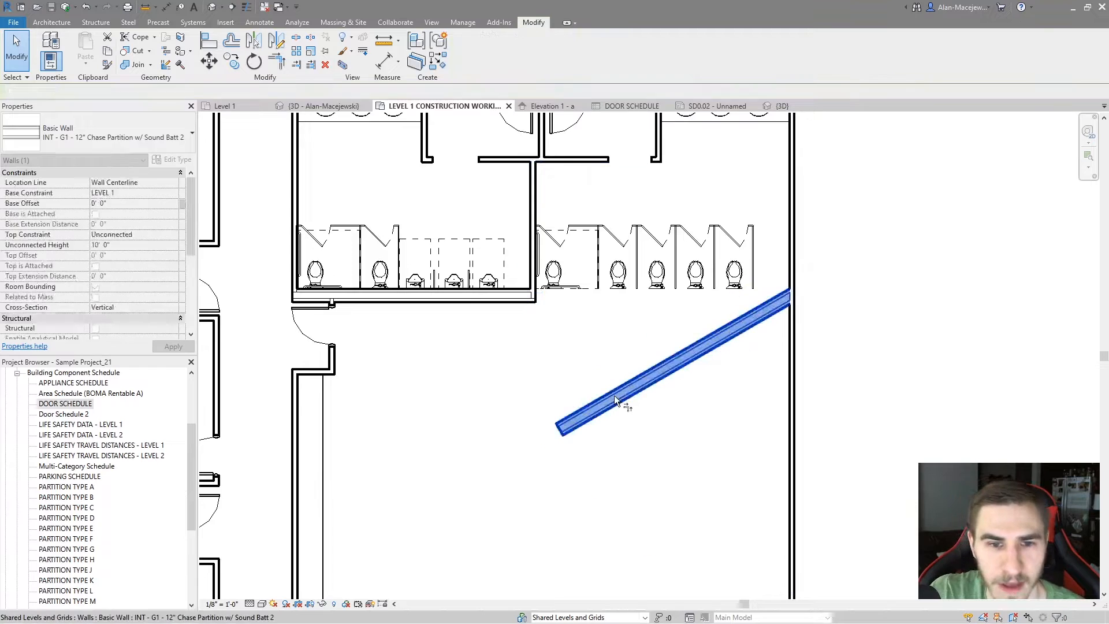
pyautogui.click(615, 397)
pyautogui.click(535, 224)
pyautogui.press('Escape')
# Select the right restroom's toilets and stall partitions and move them so the last partition meets the diagonal wall
pyautogui.moveTo(732, 223); pyautogui.dragTo(576, 262)
pyautogui.press('Escape')
pyautogui.moveTo(767, 253); pyautogui.dragTo(560, 280)
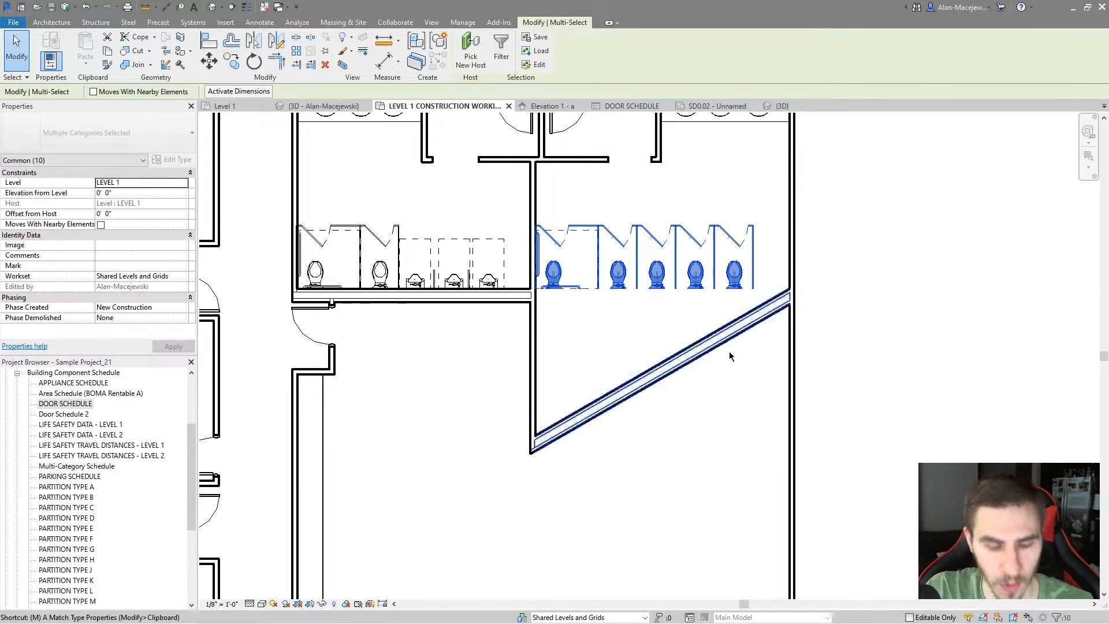
pyautogui.press('m')
pyautogui.press('v')
pyautogui.scroll(3, 784, 303)
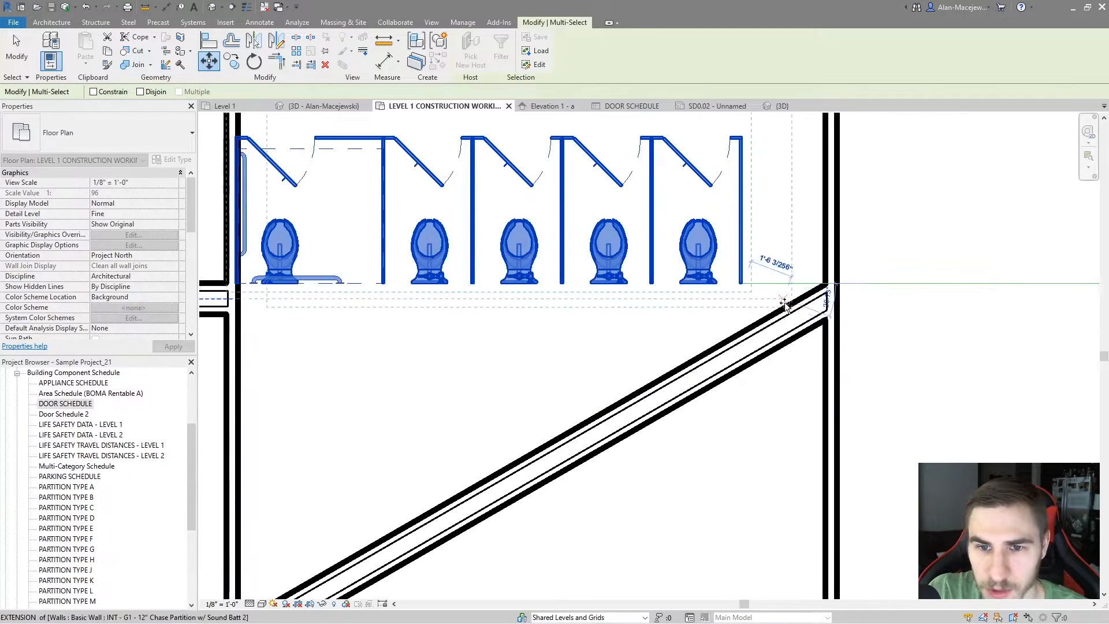
pyautogui.click(785, 304)
# Rotate the selected toilets and stall partitions about the last partition's wall corner onto the diagonal wall, and undo the rotation
pyautogui.press('r')
pyautogui.press('o')
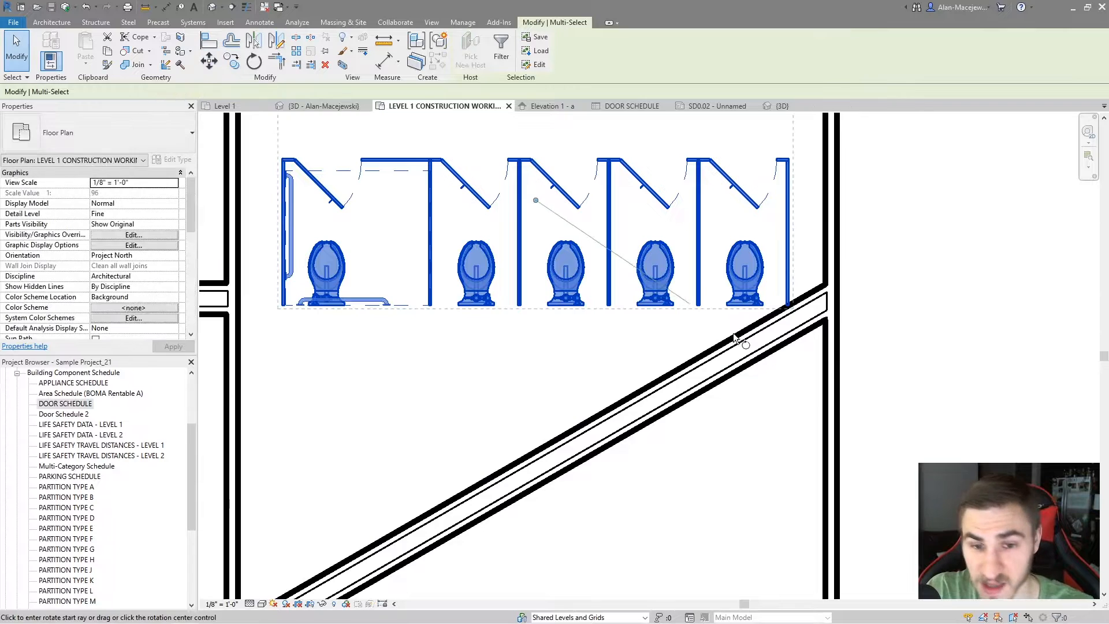
pyautogui.moveTo(535, 201); pyautogui.dragTo(790, 306)
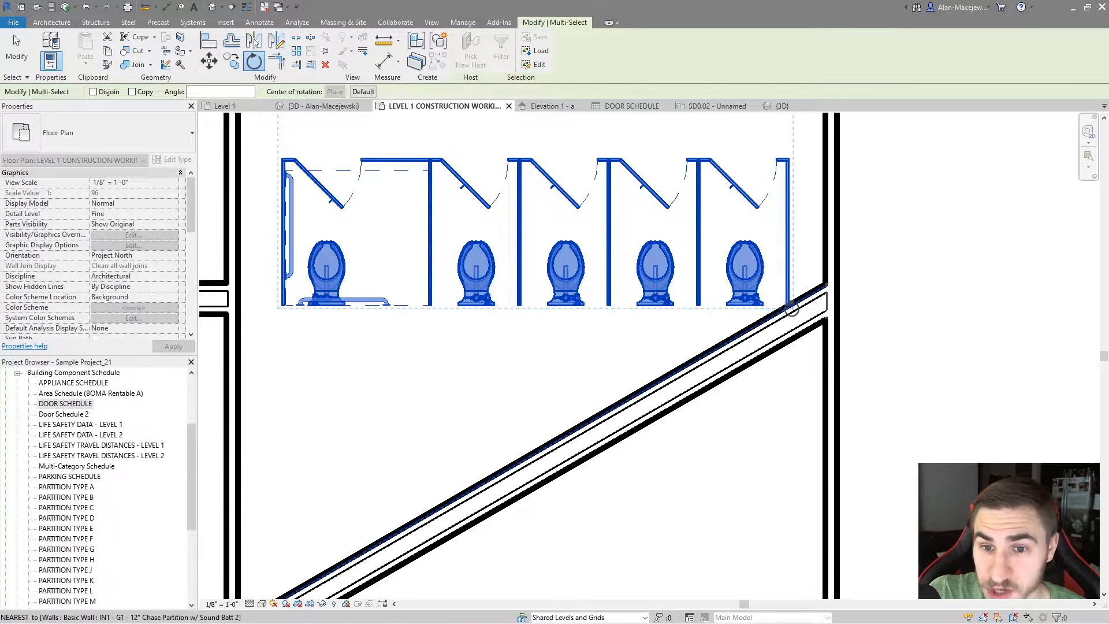
pyautogui.scroll(-3, 762, 304)
pyautogui.scroll(2, 612, 301)
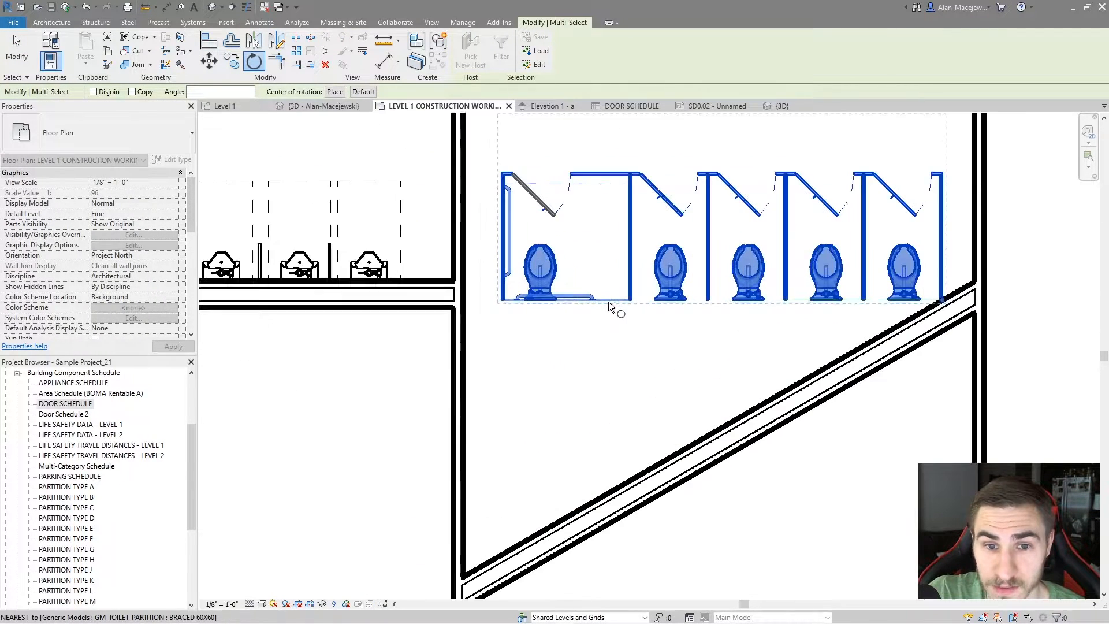
pyautogui.click(575, 304)
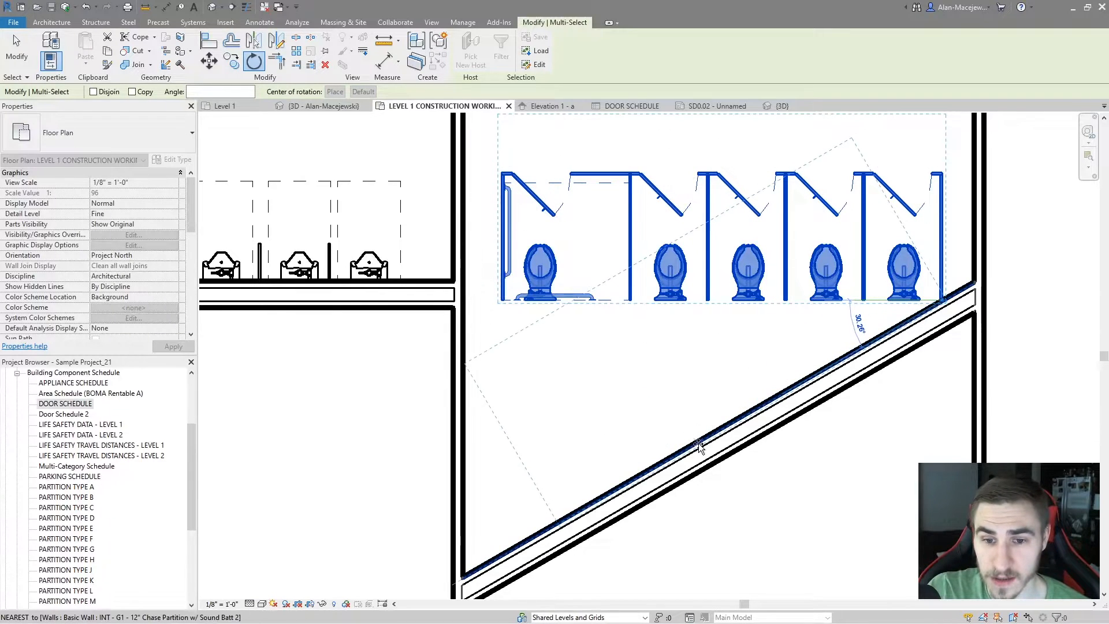
pyautogui.click(606, 469)
pyautogui.hotkey('ctrl', 'z')
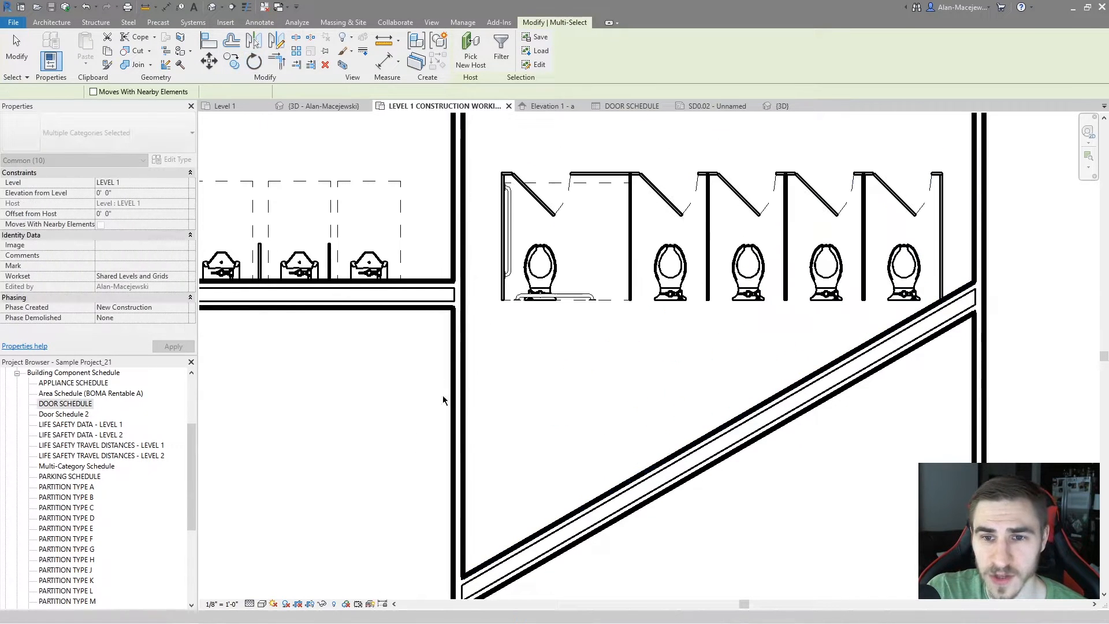
pyautogui.scroll(-2, 576, 298)
pyautogui.press('Escape')
pyautogui.scroll(2, 576, 298)
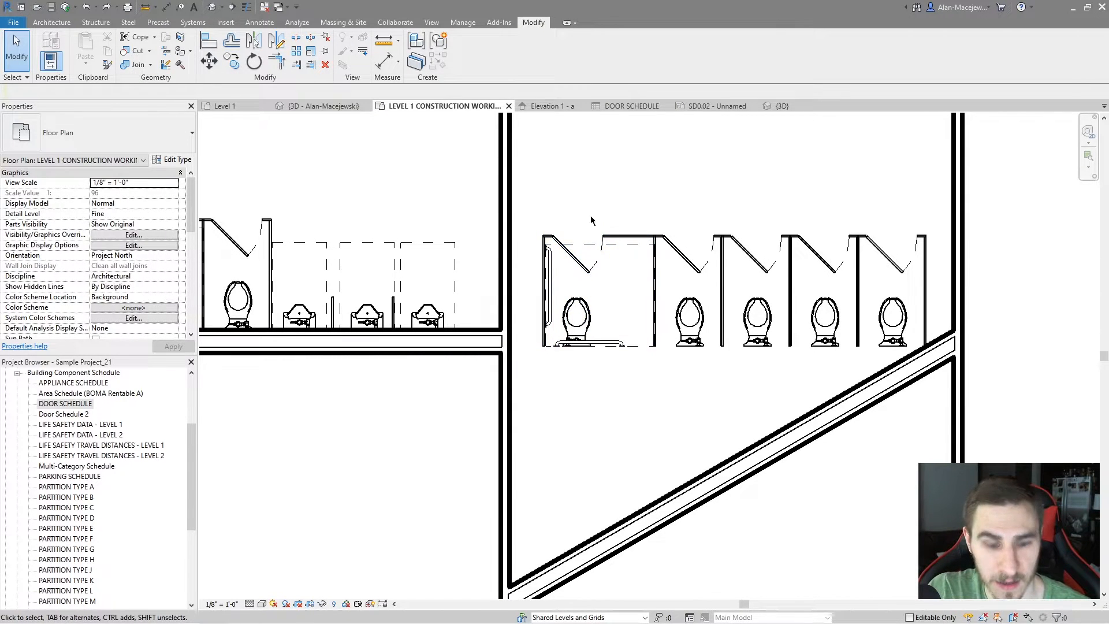
# Tag the right restroom's ADA grab-bar toilet with a plumbing fixture tag without a leader
pyautogui.press('t')
pyautogui.press('g')
pyautogui.click(589, 323)
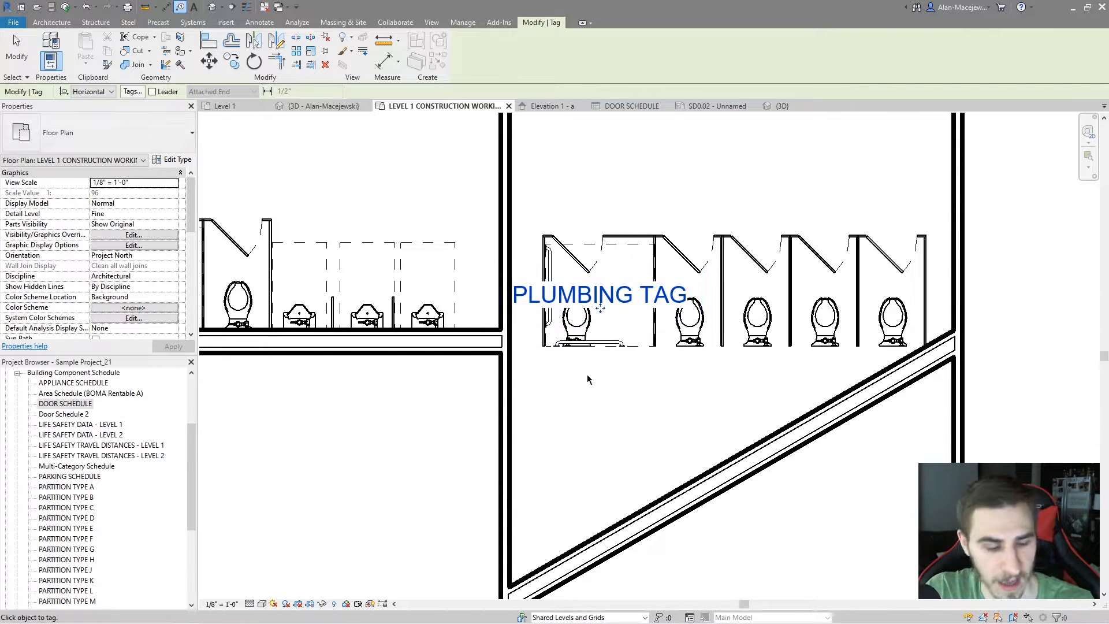
pyautogui.press('Escape')
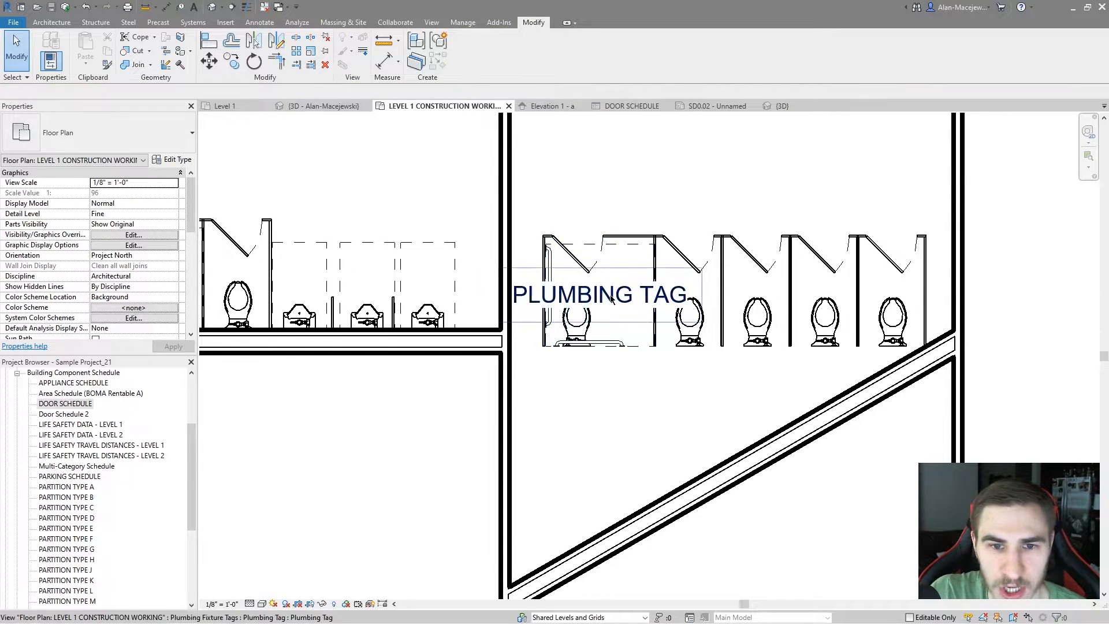
pyautogui.click(582, 336)
pyautogui.click(594, 384)
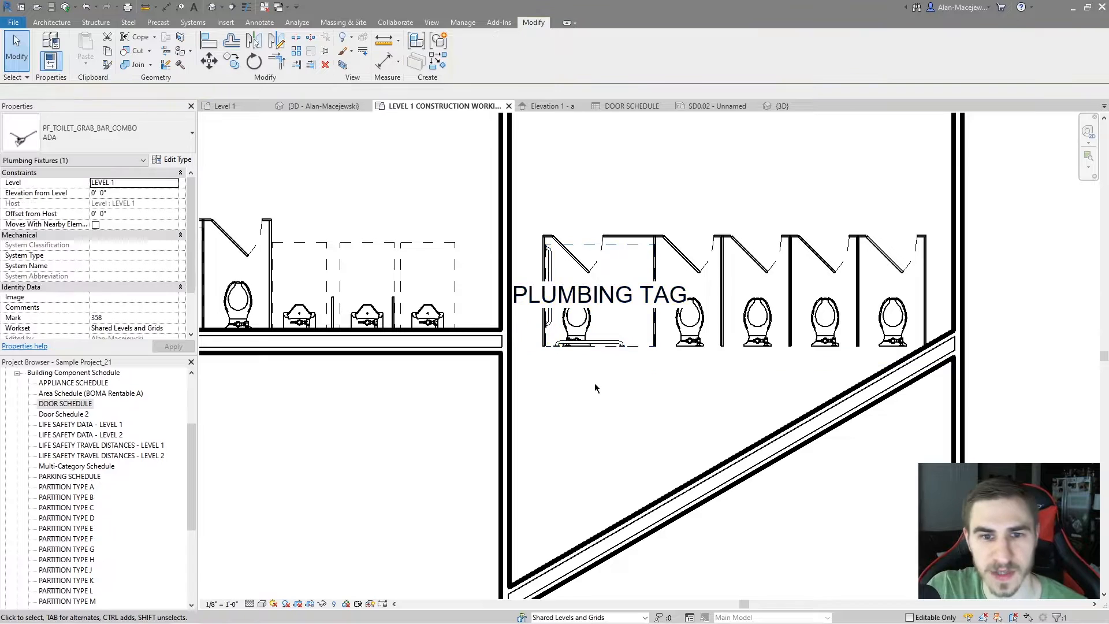
# Rotate the right restroom's toilets, stall partitions and plumbing tag together about the last partition's wall corner to align with the diagonal wall
pyautogui.scroll(-1, 569, 324)
pyautogui.moveTo(666, 378); pyautogui.dragTo(646, 377, button='middle')
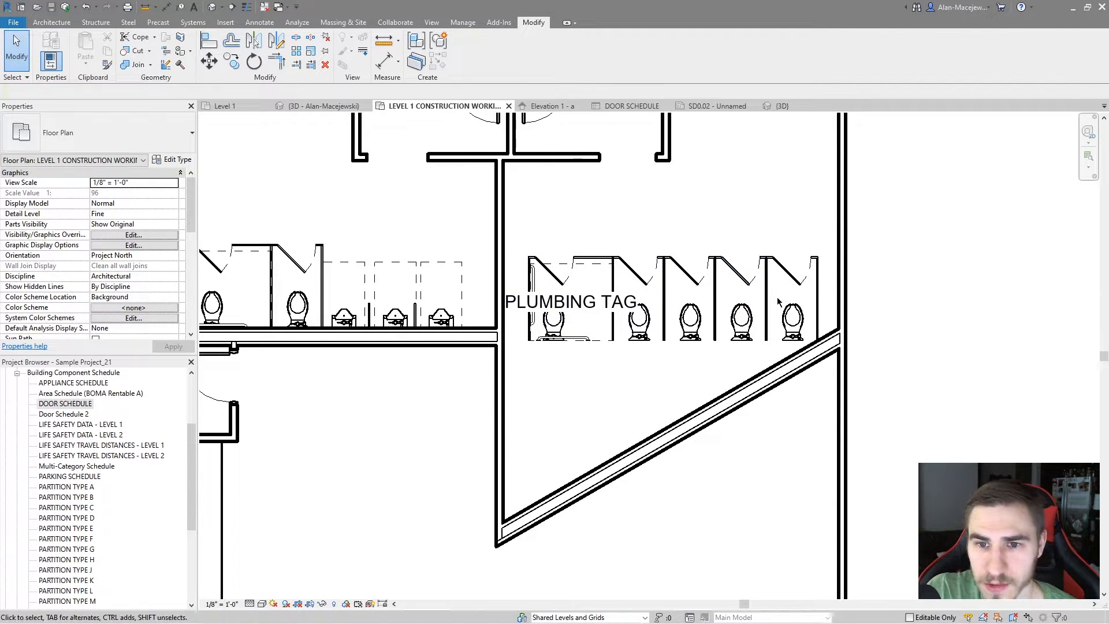
pyautogui.moveTo(482, 384); pyautogui.dragTo(829, 242)
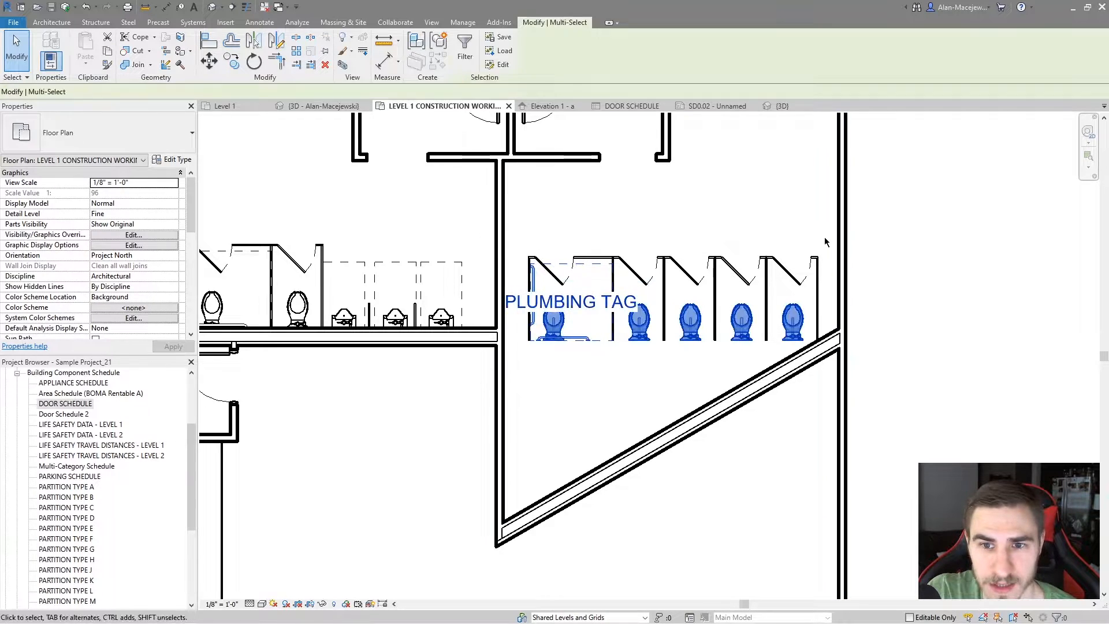
pyautogui.keyDown('ctrl'); pyautogui.click(773, 267); pyautogui.keyUp('ctrl')
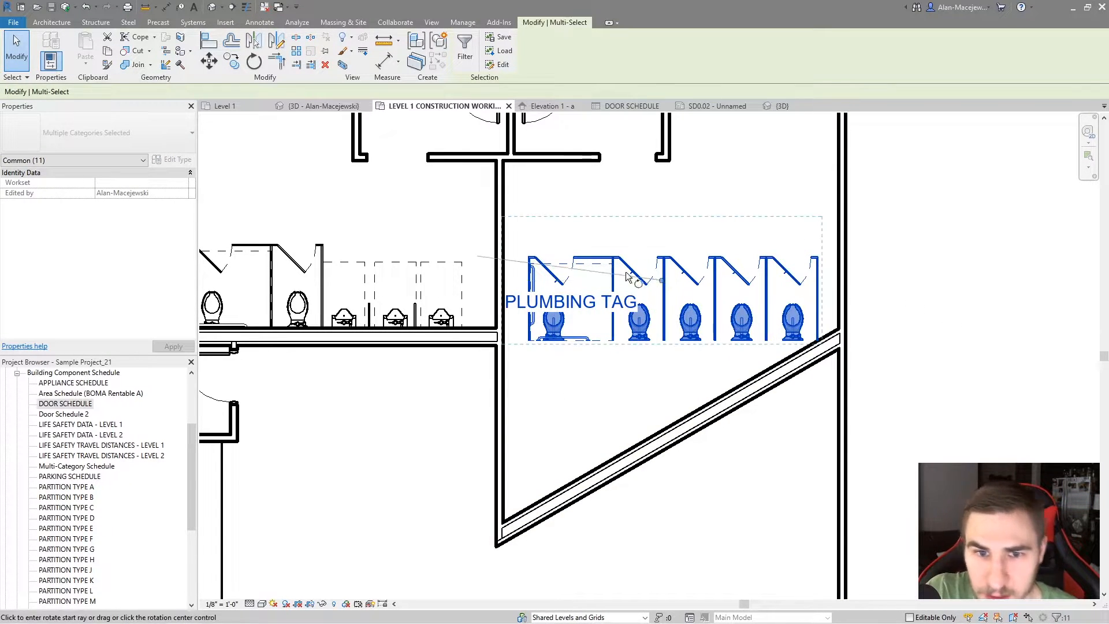
pyautogui.press('r')
pyautogui.press('o')
pyautogui.click(820, 342)
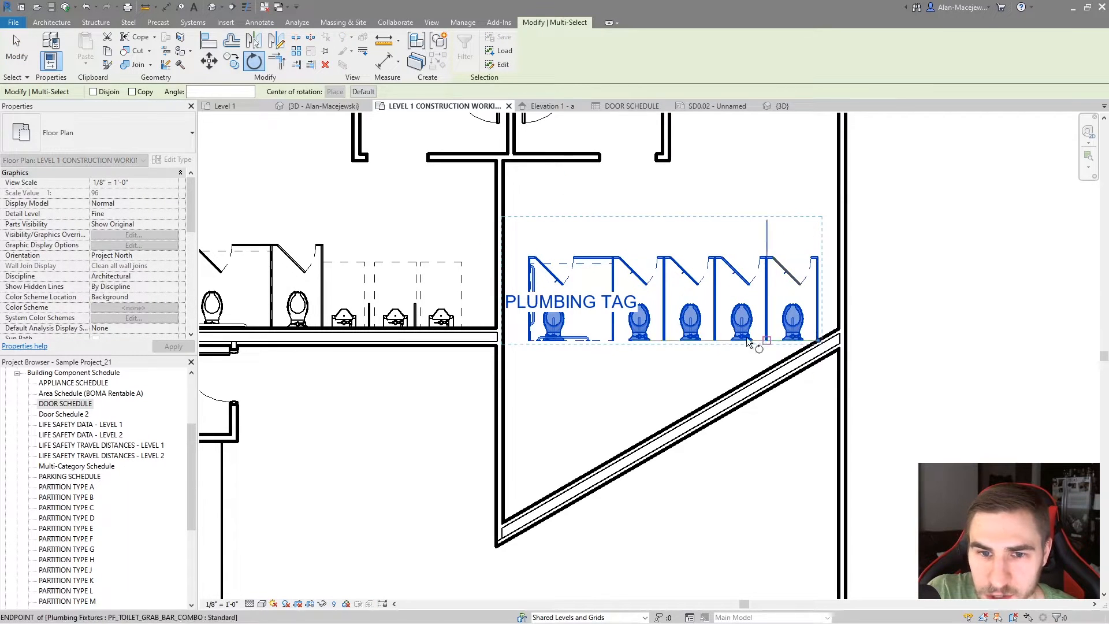
pyautogui.click(681, 421)
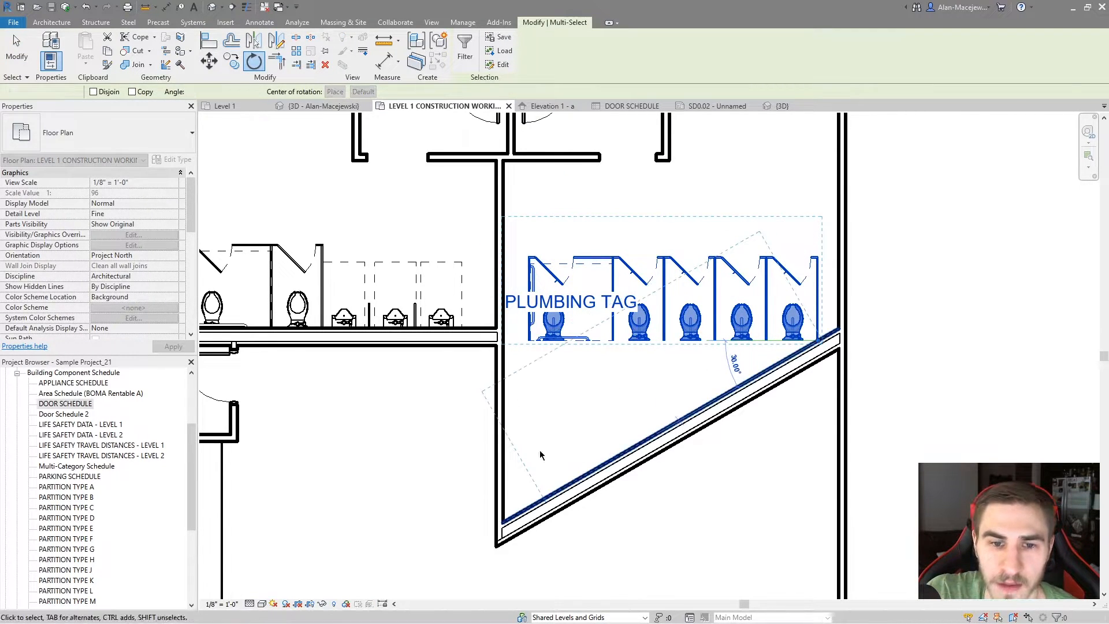
pyautogui.click(705, 484)
# Open the Plumbing Tag family for editing and enable its Rotate with component option
pyautogui.click(592, 428)
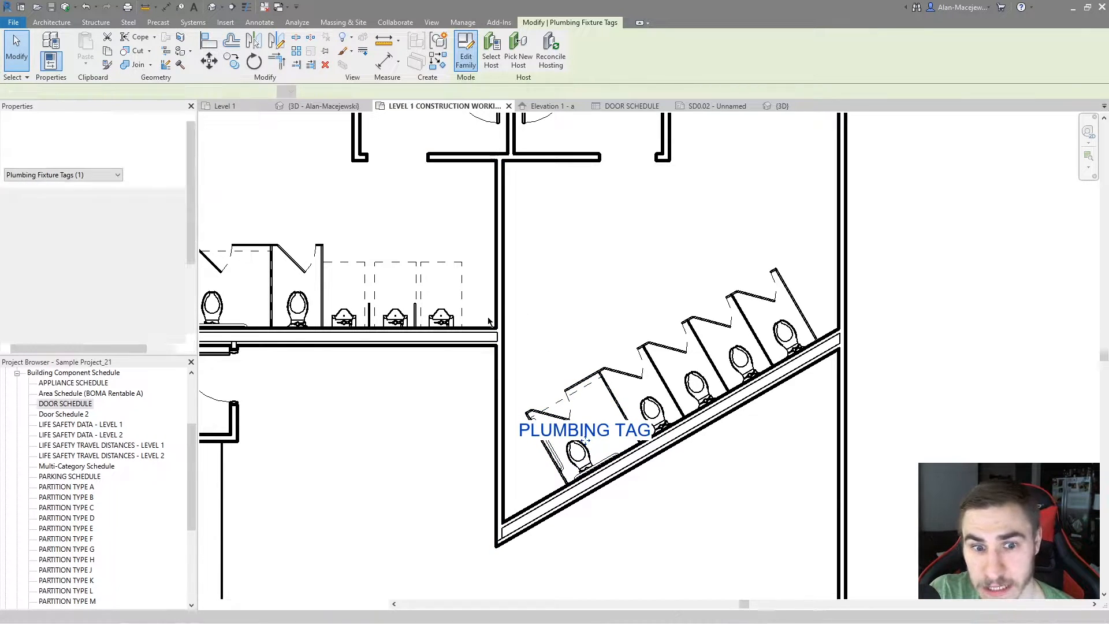
pyautogui.scroll(5, 659, 355)
pyautogui.scroll(-2, 612, 364)
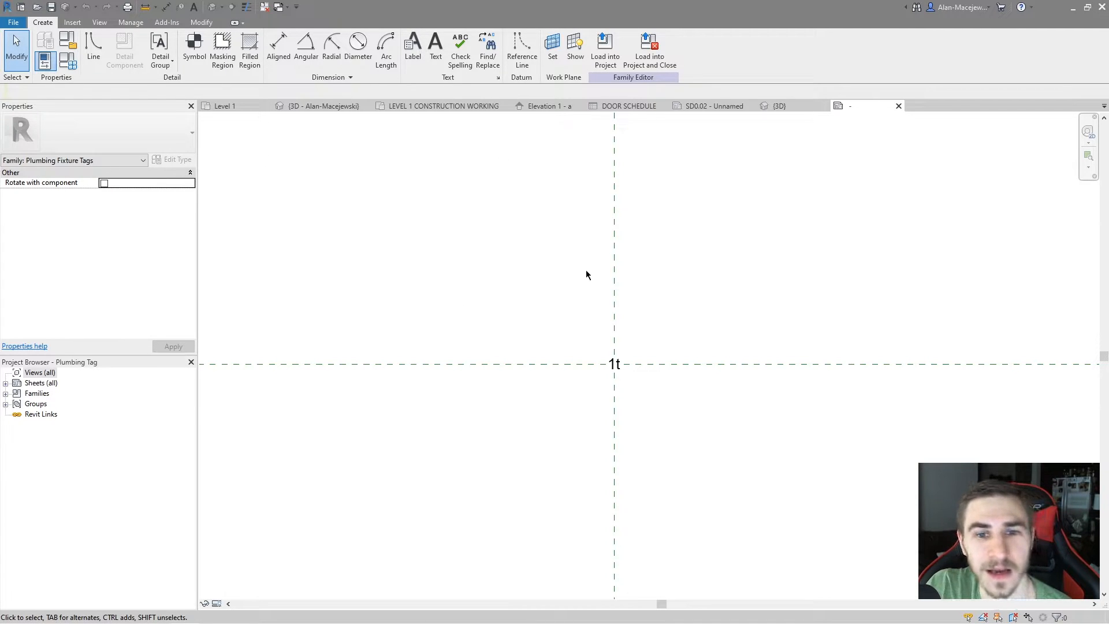
pyautogui.click(104, 183)
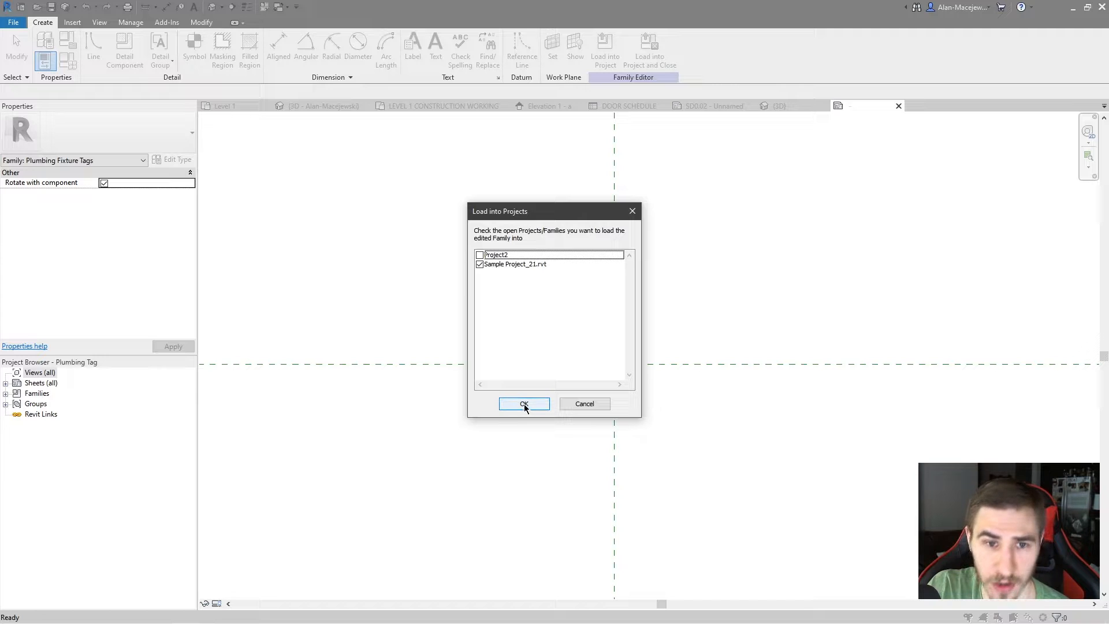
# Load the edited tag into Sample Project_21.rvt, replacing the saved Plumbing Tag.rfa and overwriting the existing version in the project
pyautogui.click(547, 406)
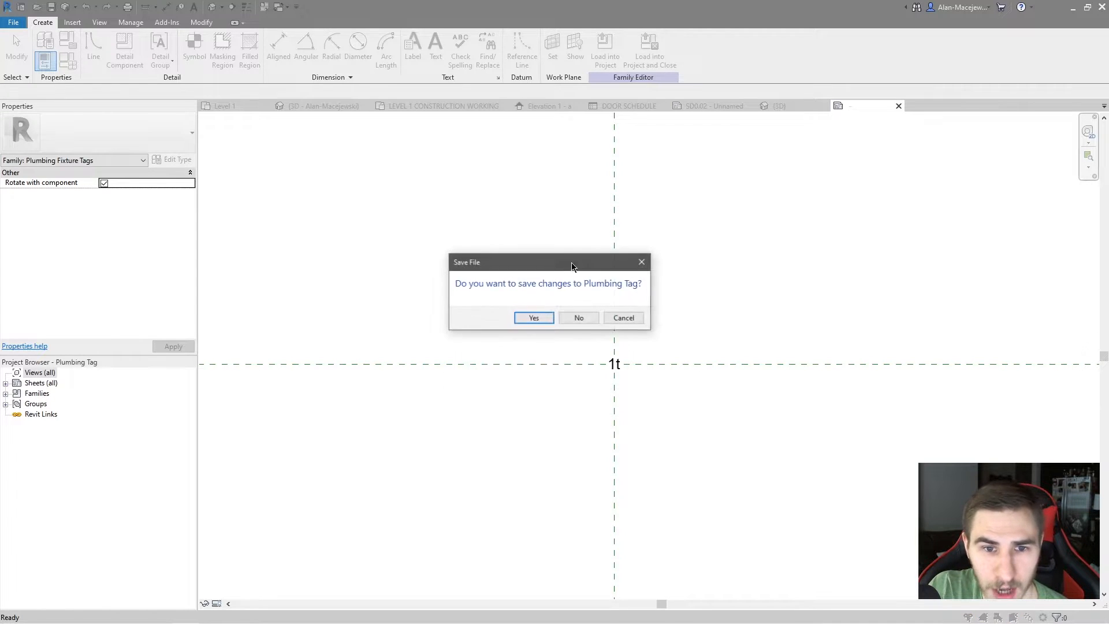
pyautogui.press('Return')
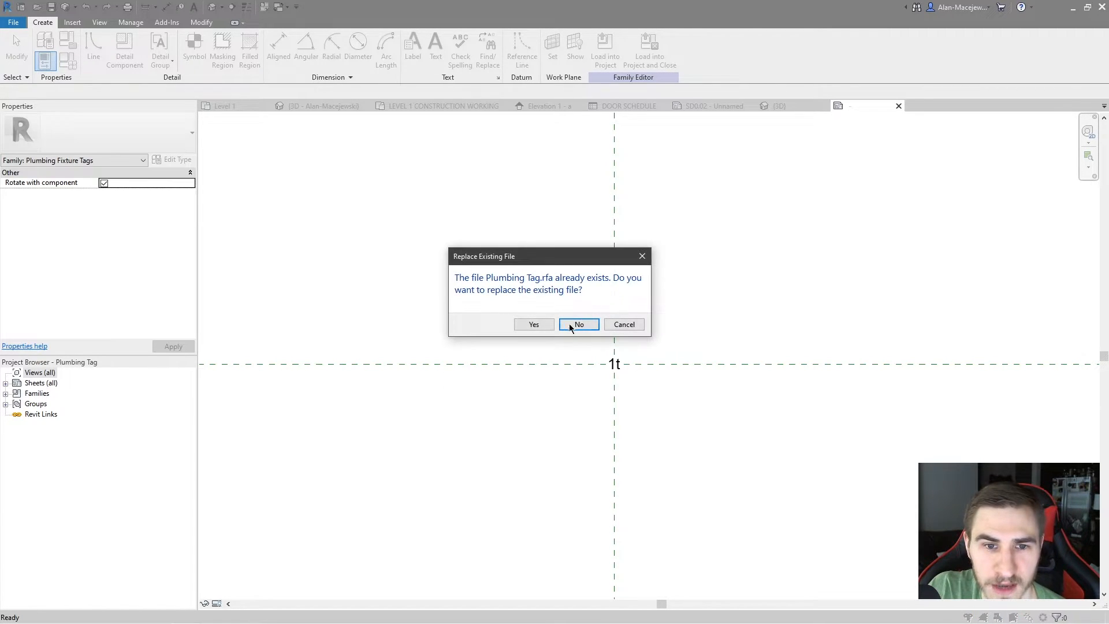
pyautogui.click(548, 327)
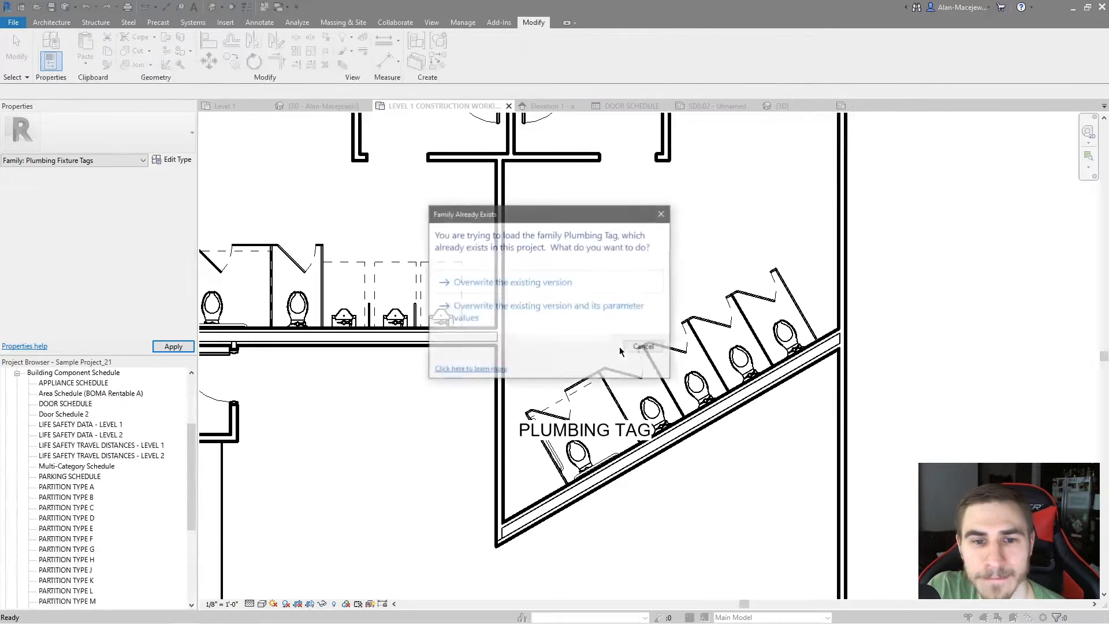
pyautogui.click(566, 286)
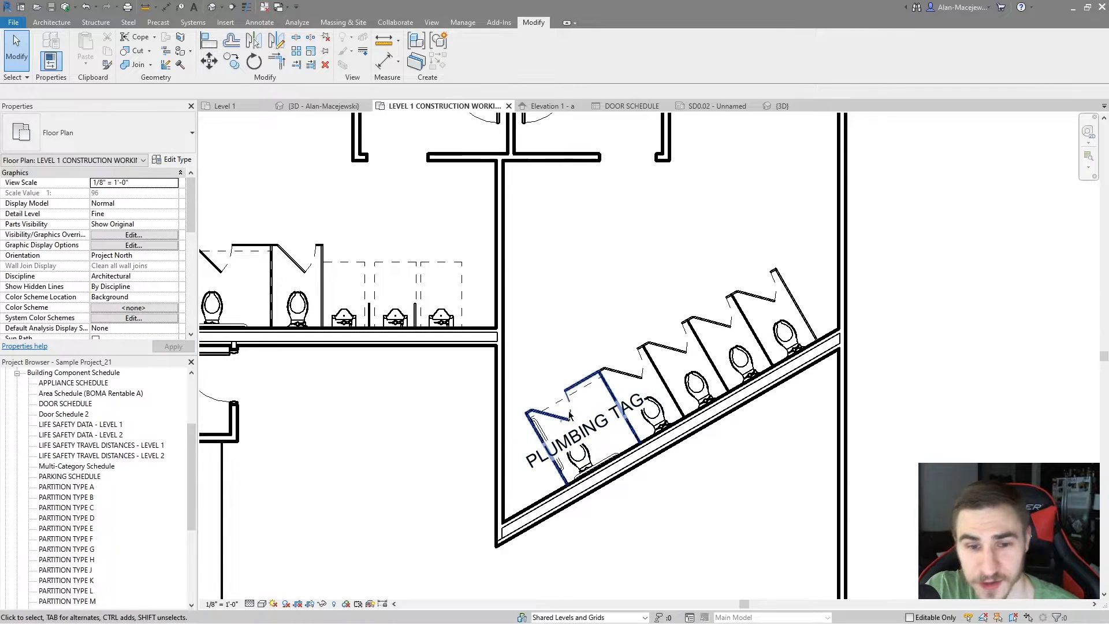
pyautogui.scroll(-3, 598, 428)
pyautogui.moveTo(611, 475); pyautogui.dragTo(625, 441, button='middle')
pyautogui.moveTo(588, 361); pyautogui.dragTo(566, 518)
pyautogui.moveTo(633, 519); pyautogui.dragTo(638, 460, button='middle')
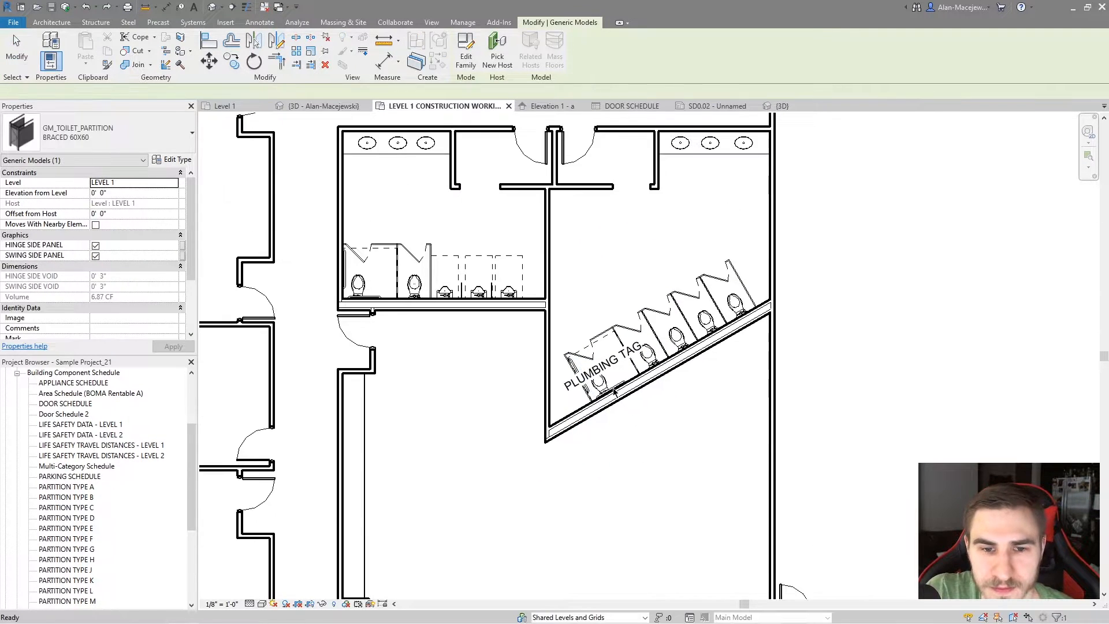
pyautogui.press('Escape')
# Copy the ADA grab-bar toilet into the open room below the diagonal wall and tag the copy
pyautogui.click(599, 414)
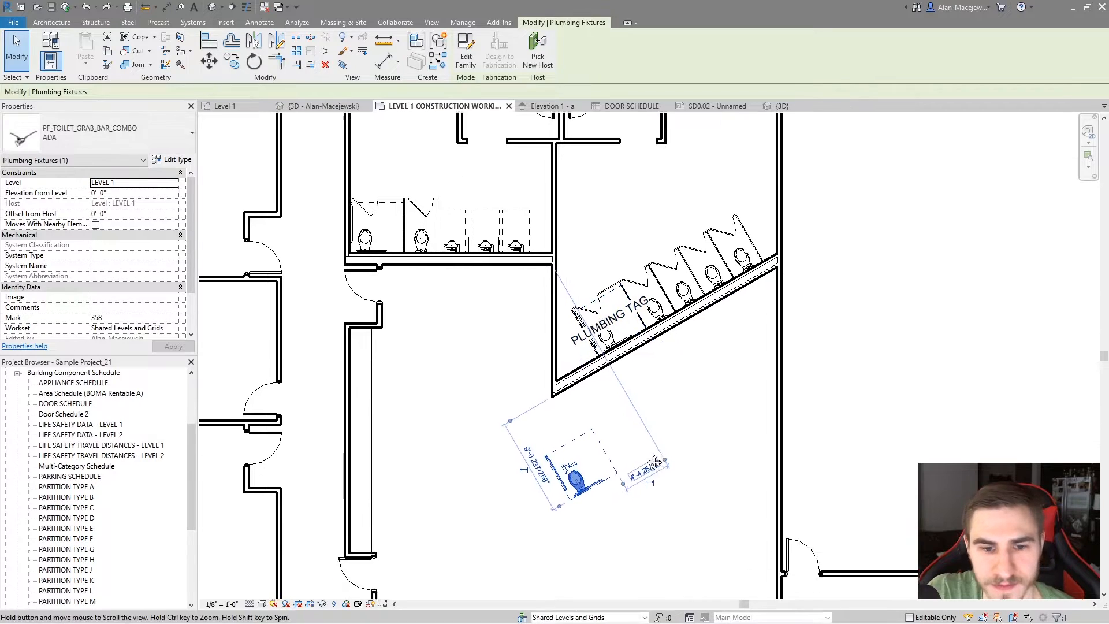
pyautogui.press('Escape')
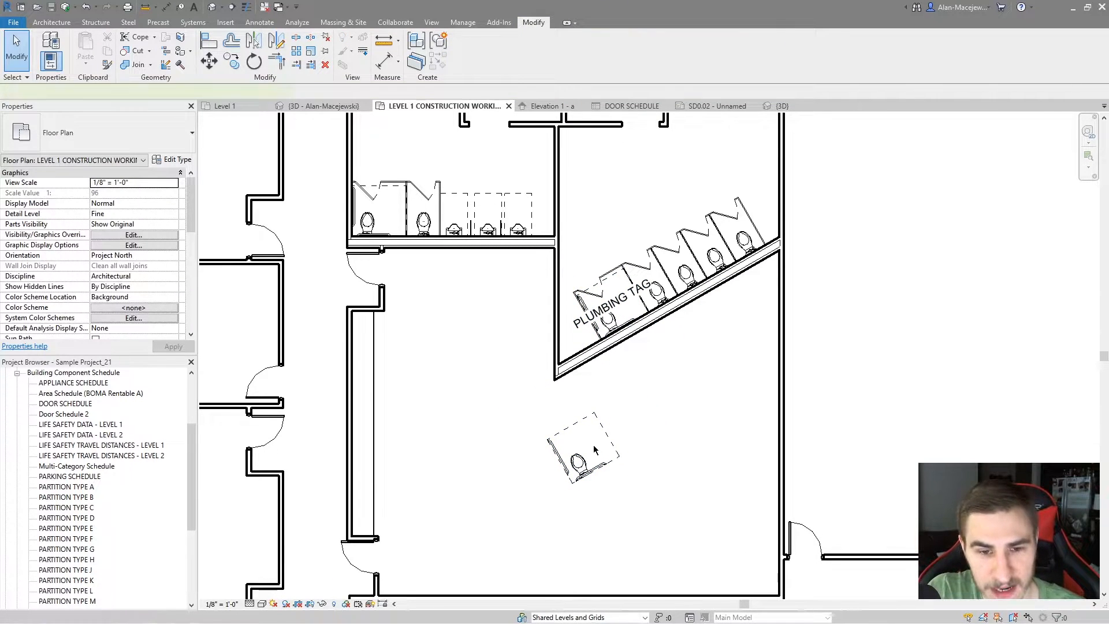
pyautogui.press('t')
pyautogui.press('g')
pyautogui.click(587, 465)
pyautogui.press('Escape')
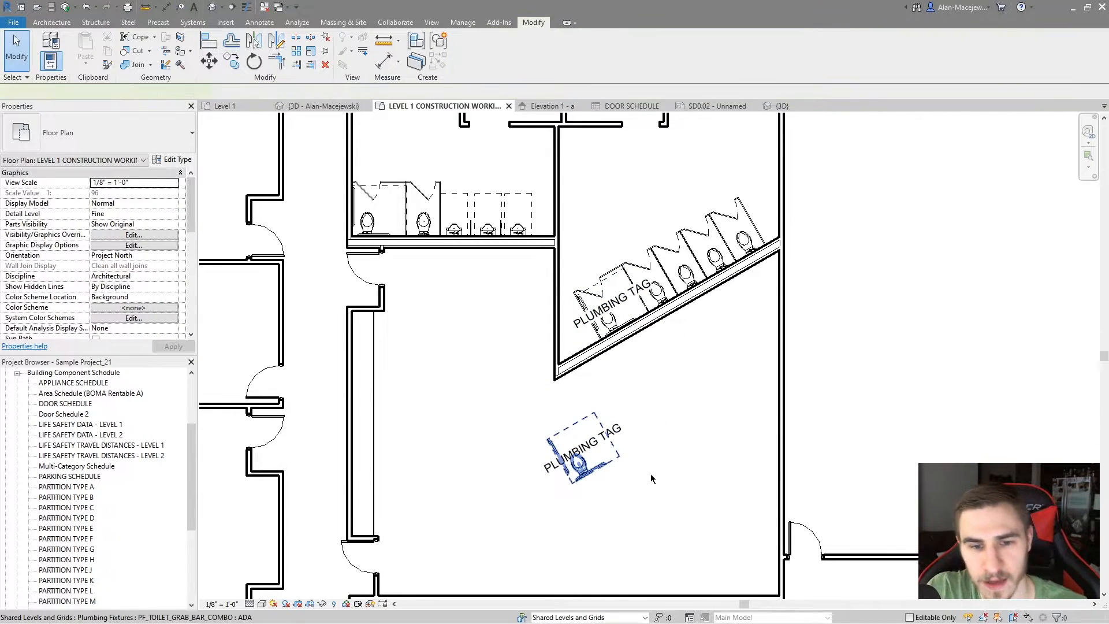
# Rotate the copied ADA toilet below the diagonal wall 70 degrees clockwise
pyautogui.click(603, 464)
pyautogui.press('r')
pyautogui.press('o')
pyautogui.click(677, 425)
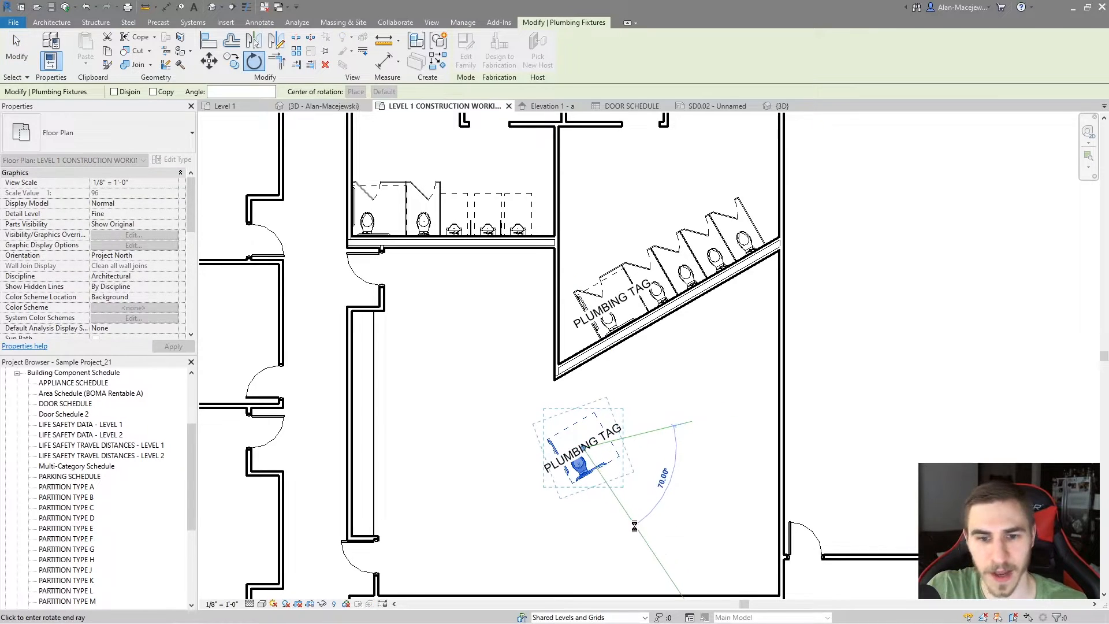
pyautogui.click(634, 527)
pyautogui.press('Escape')
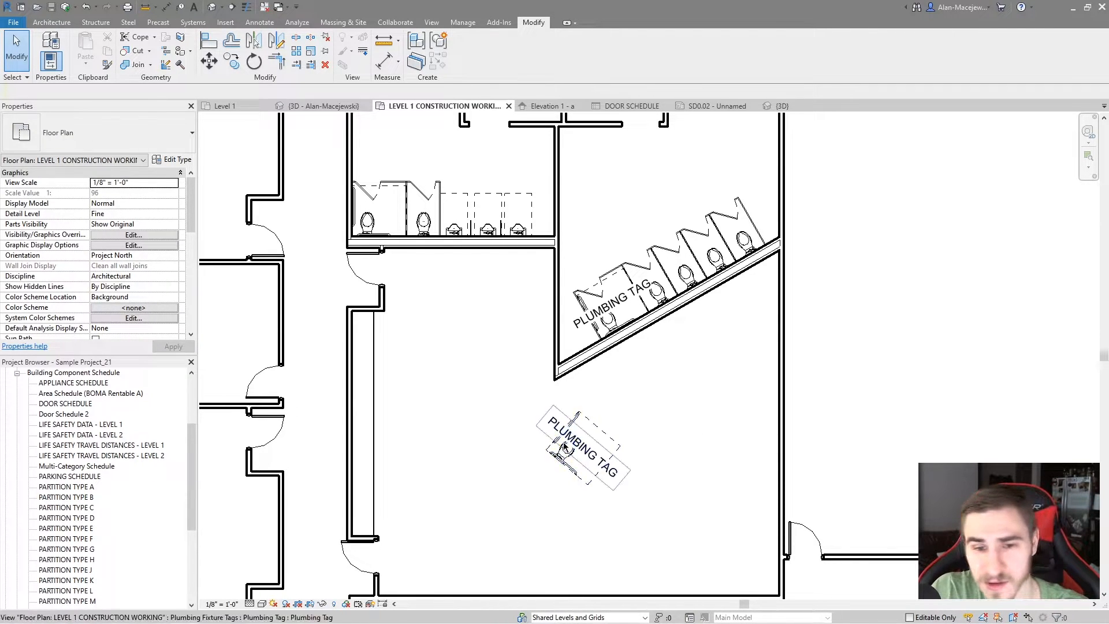
pyautogui.click(580, 473)
pyautogui.click(653, 480)
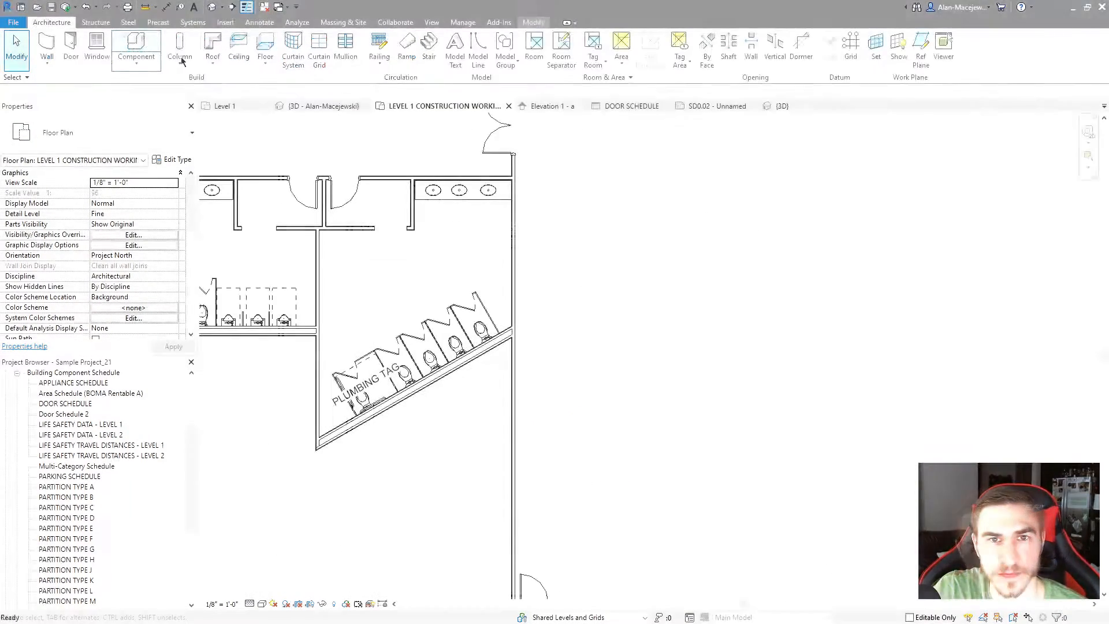
# Start placing a Pew component with LEVEL 1 as its placement plane
pyautogui.press('c')
pyautogui.press('m')
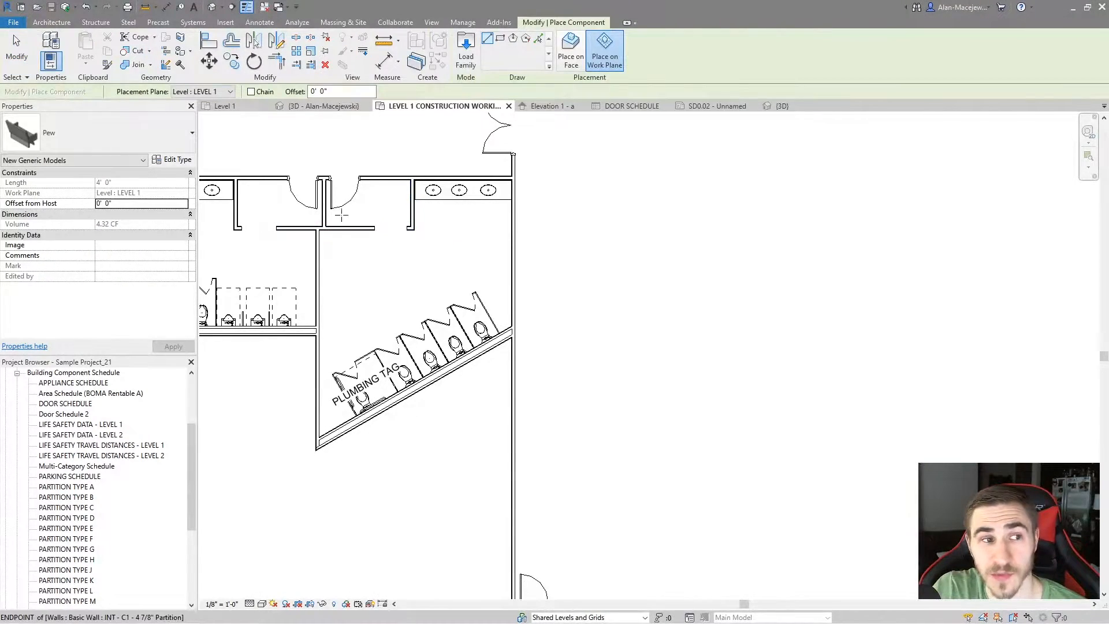
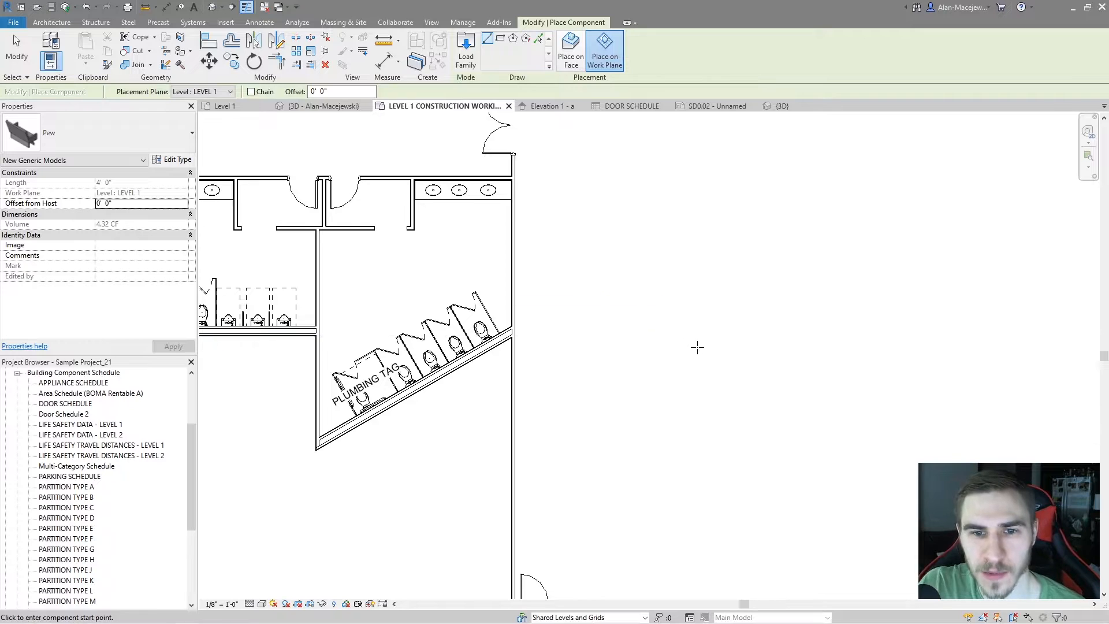
# Place a Pew about 15'-6" long horizontally in the open area outside the building's exterior wall
pyautogui.moveTo(694, 345); pyautogui.dragTo(642, 326, button='middle')
pyautogui.click(676, 351)
pyautogui.click(822, 354)
pyautogui.press('Escape')
pyautogui.press('Escape')
pyautogui.scroll(3, 789, 373)
# Isolate the placed pew in the 3D view with a selection box
pyautogui.click(664, 334)
pyautogui.click(676, 323)
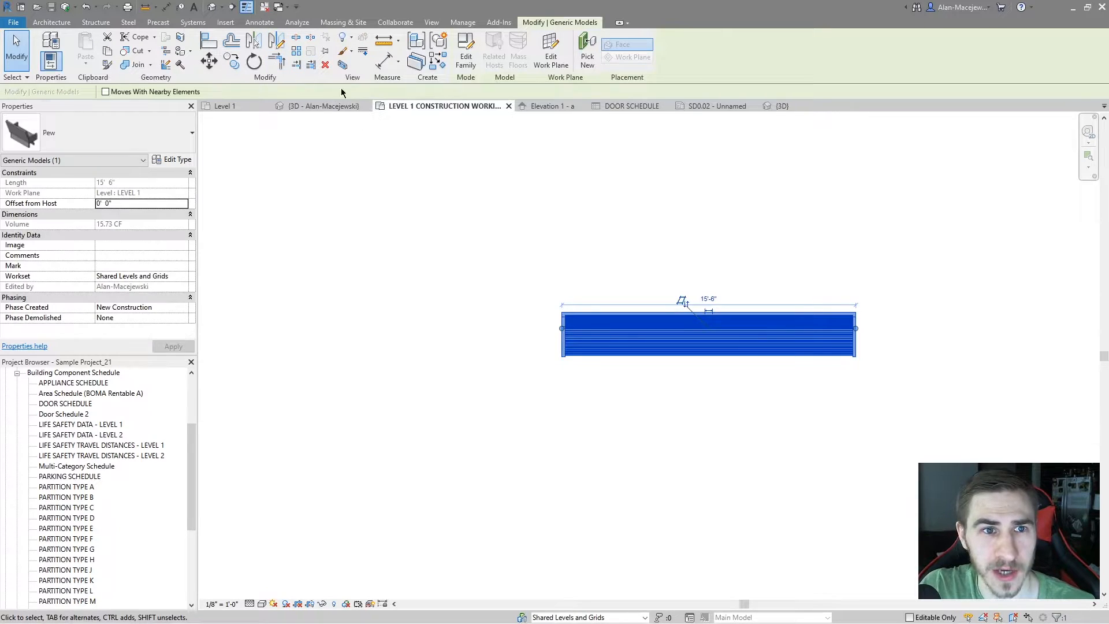
pyautogui.press('b')
pyautogui.press('x')
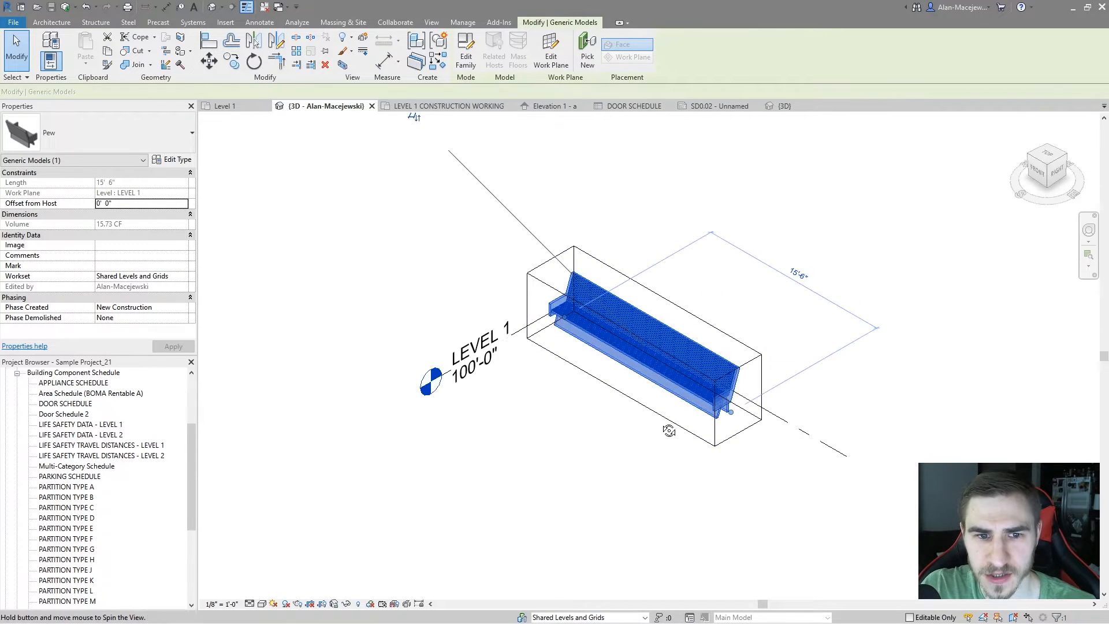
pyautogui.press('Escape')
pyautogui.scroll(3, 681, 381)
pyautogui.keyDown('shift'); pyautogui.moveTo(581, 456); pyautogui.dragTo(595, 425, button='middle'); pyautogui.keyUp('shift')
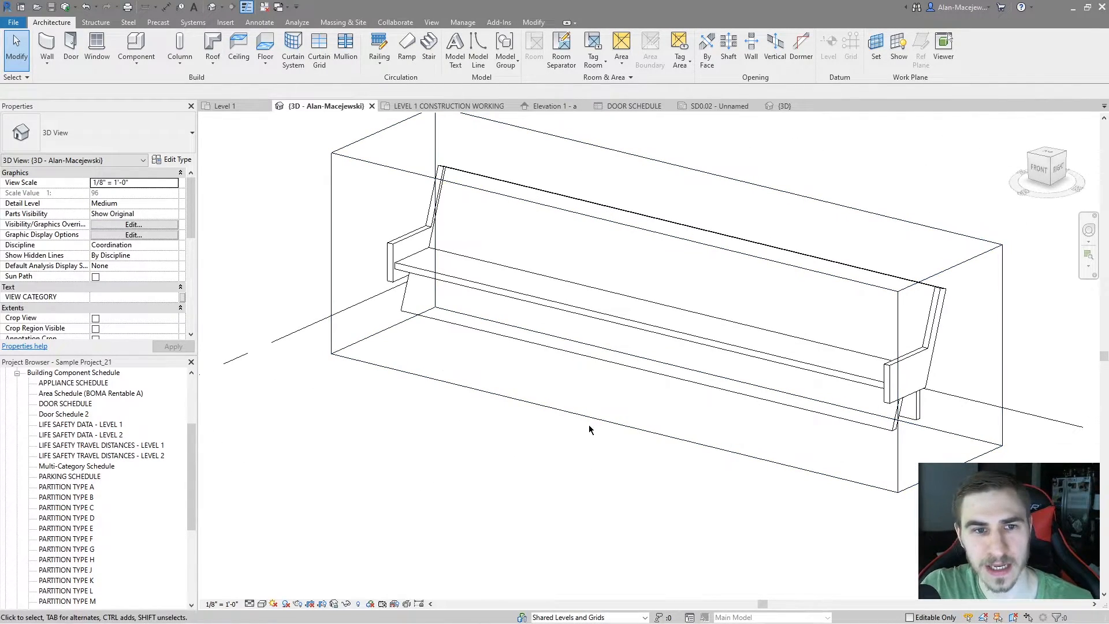
# Open the pew's family for editing from the 3D view
pyautogui.click(423, 231)
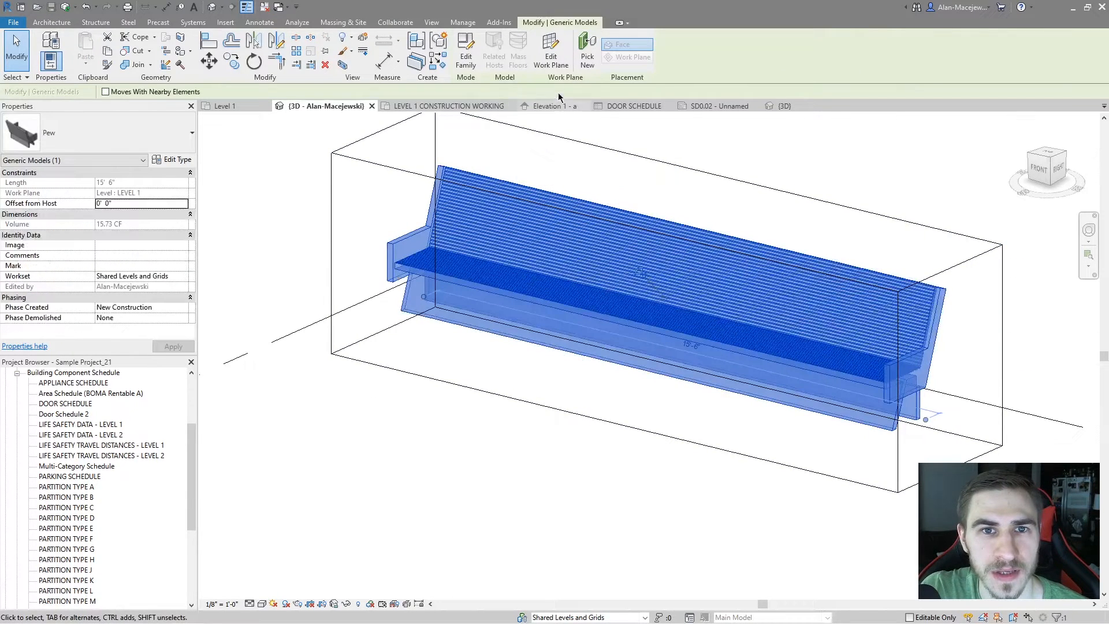
pyautogui.click(465, 53)
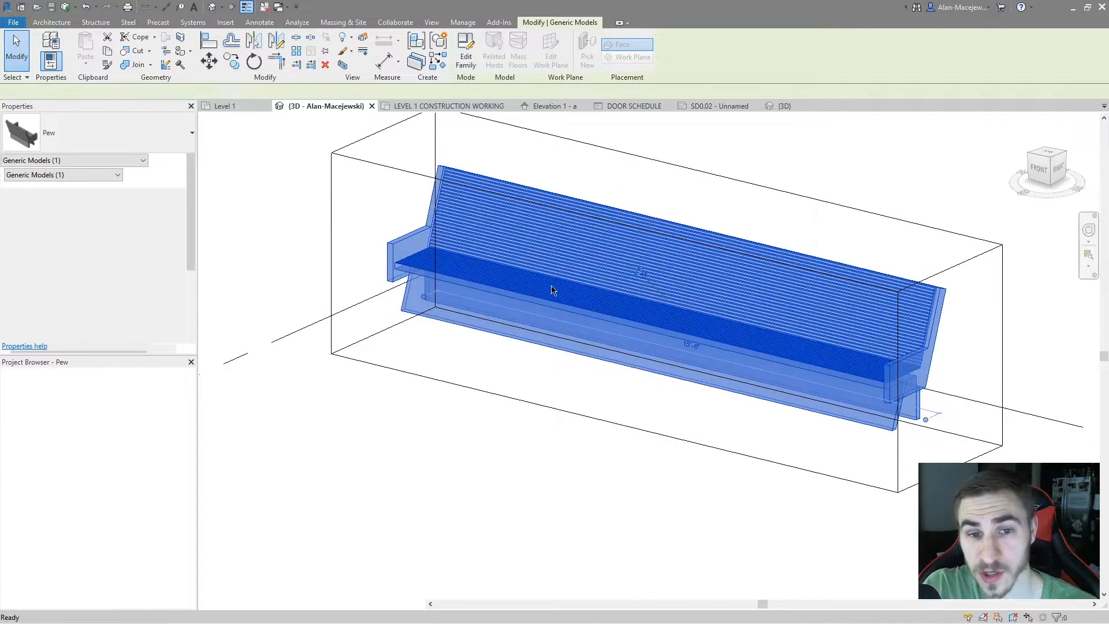
pyautogui.keyDown('shift'); pyautogui.moveTo(480, 402); pyautogui.dragTo(688, 364, button='middle'); pyautogui.keyUp('shift')
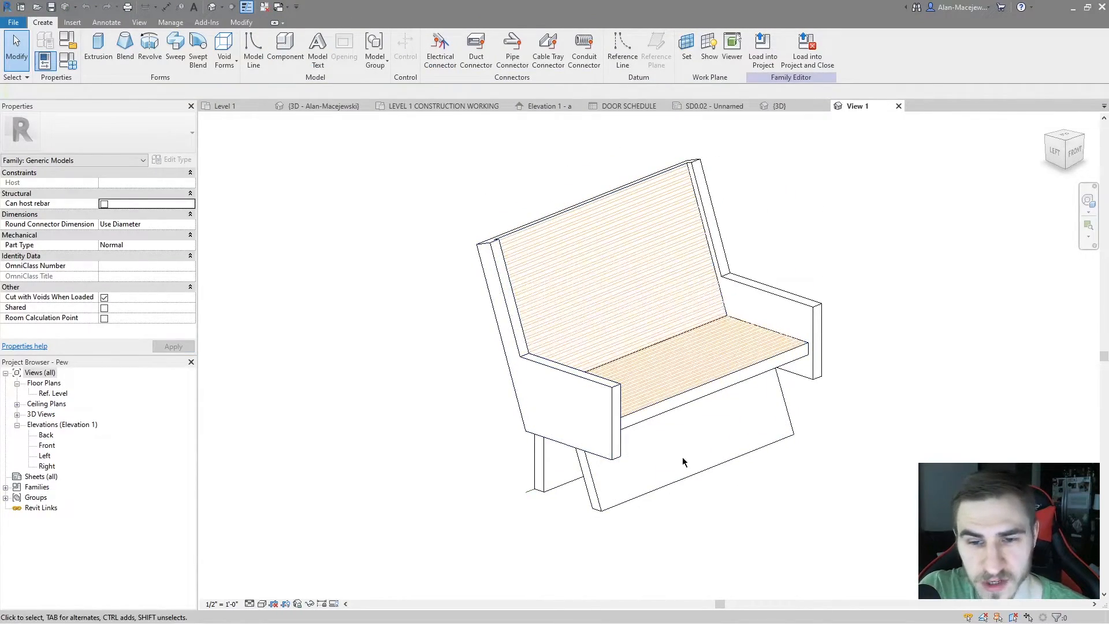
pyautogui.scroll(2, 724, 367)
pyautogui.scroll(-2, 789, 435)
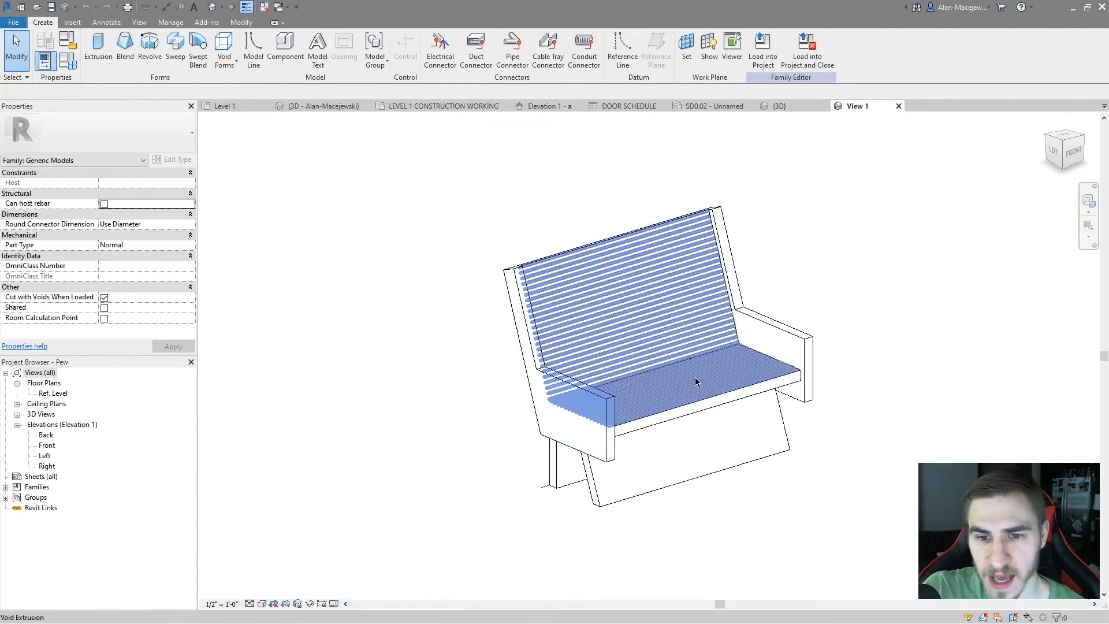
# Inspect the grooves' void extrusion and the family parameter options for the end panel's Visible property
pyautogui.click(661, 468)
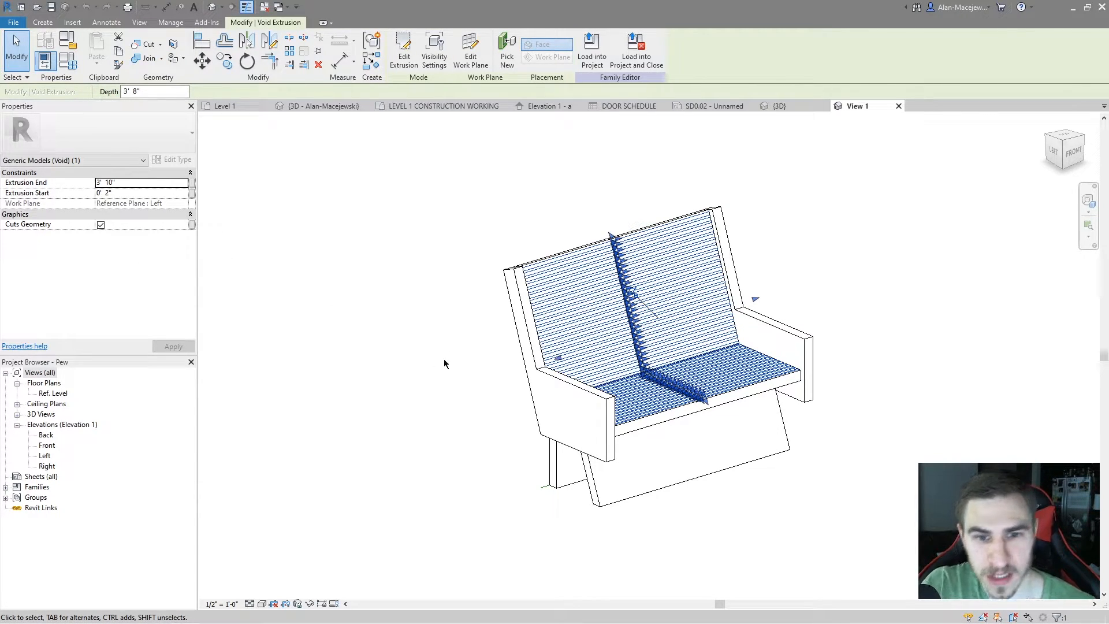
pyautogui.click(611, 452)
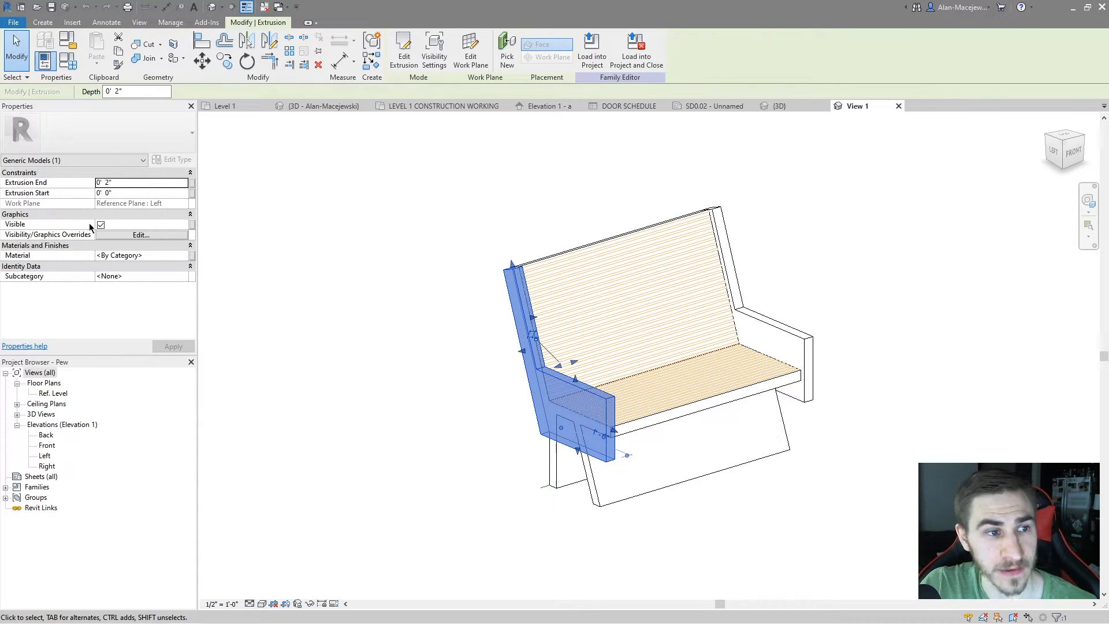
pyautogui.click(192, 226)
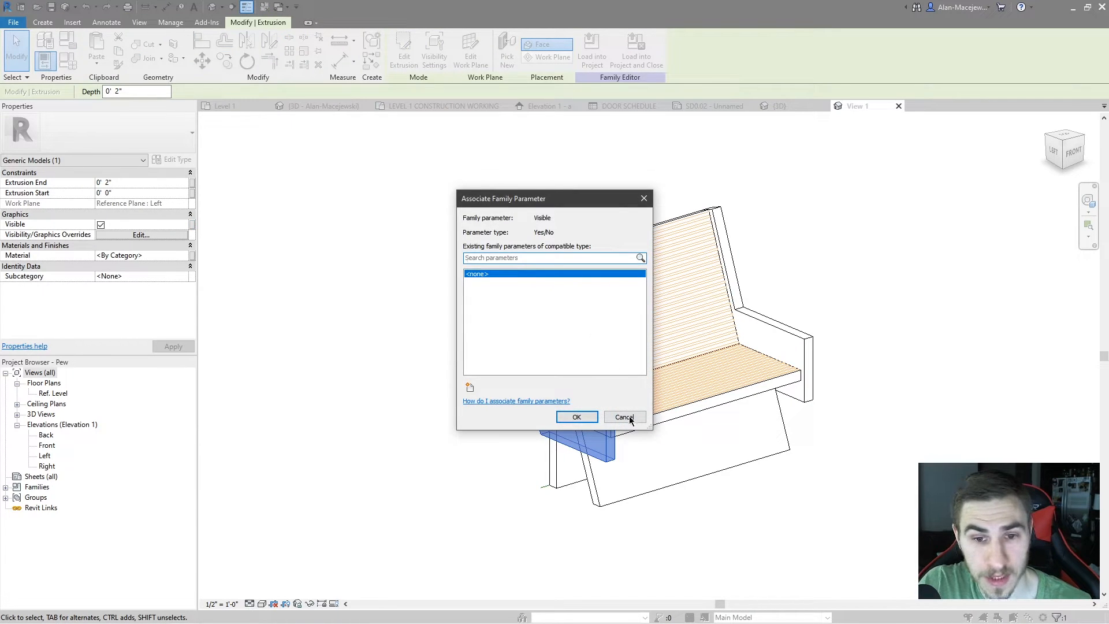
pyautogui.click(624, 417)
# Start a new family parameter named Void Detail for the Cuts Geometry property of the grooves' void extrusion
pyautogui.click(618, 317)
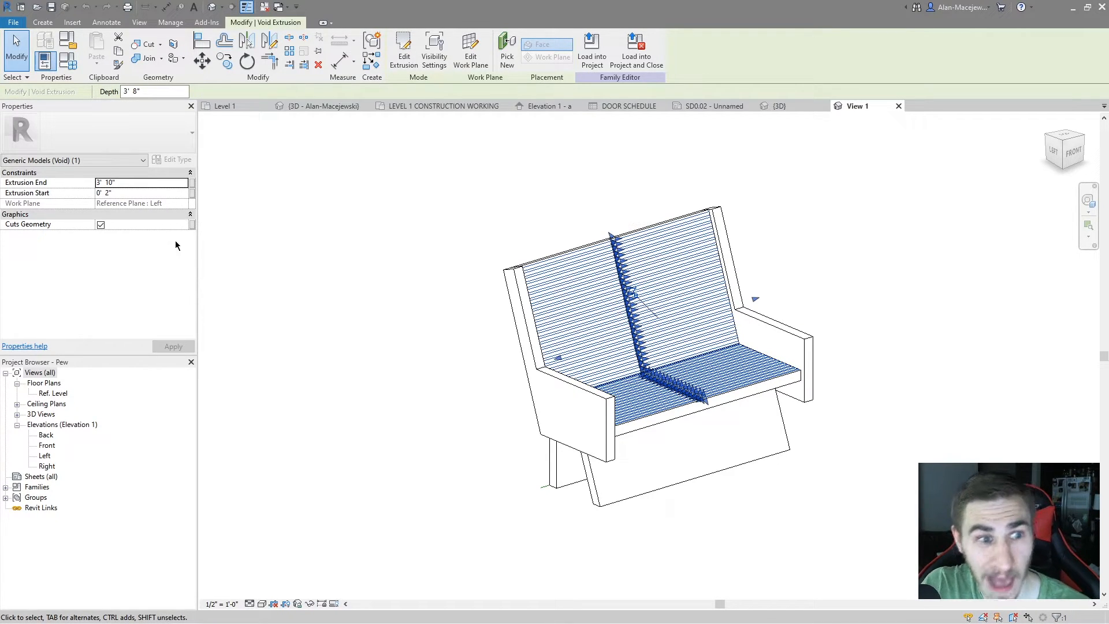
pyautogui.click(192, 225)
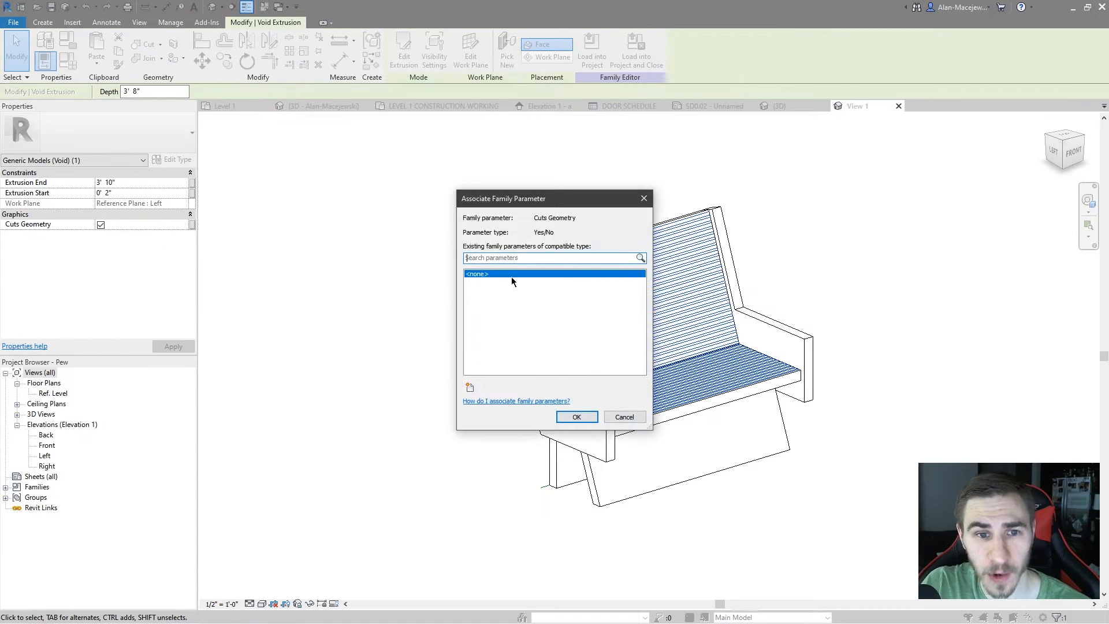
pyautogui.click(475, 387)
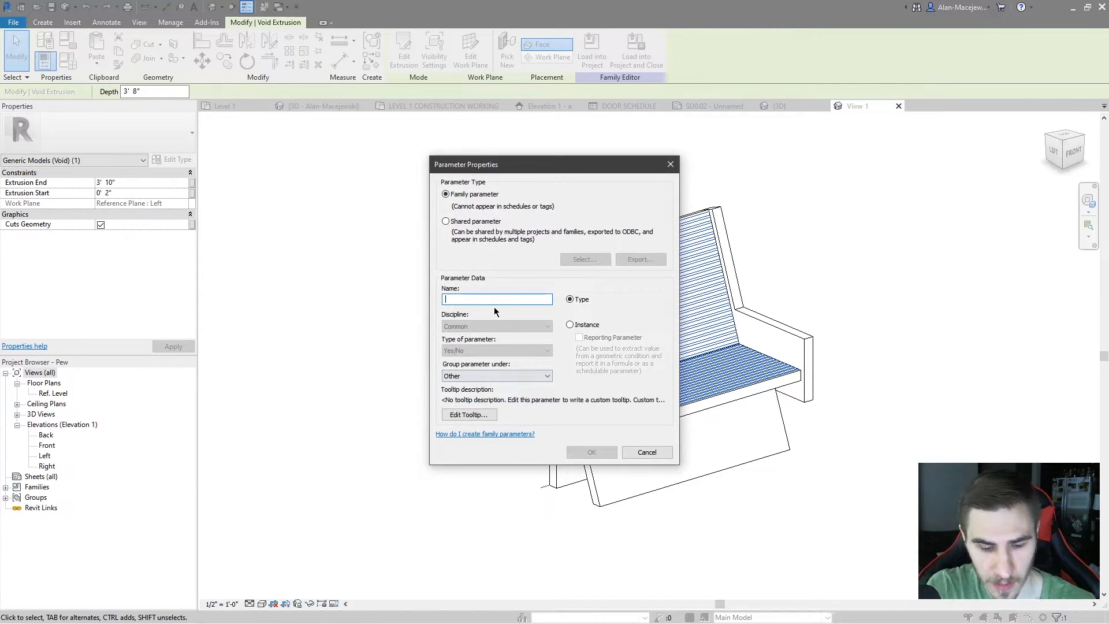
pyautogui.write('Deta')
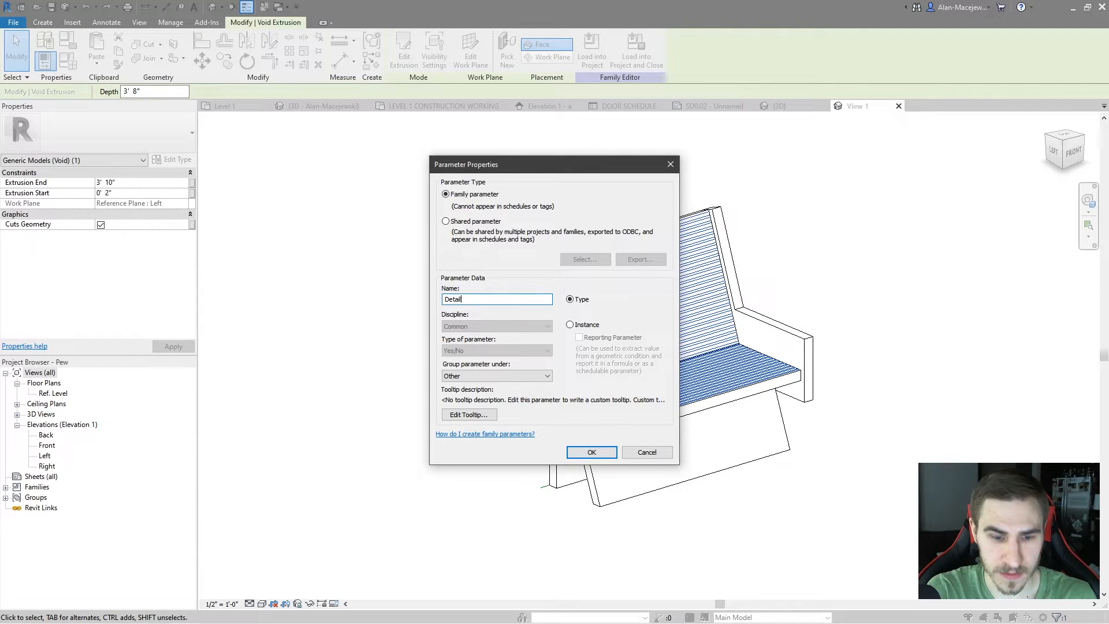
pyautogui.write('il')
pyautogui.press('BackSpace')
pyautogui.press('BackSpace')
pyautogui.press('BackSpace')
pyautogui.press('BackSpace')
pyautogui.press('BackSpace')
pyautogui.press('BackSpace')
pyautogui.write('Void')
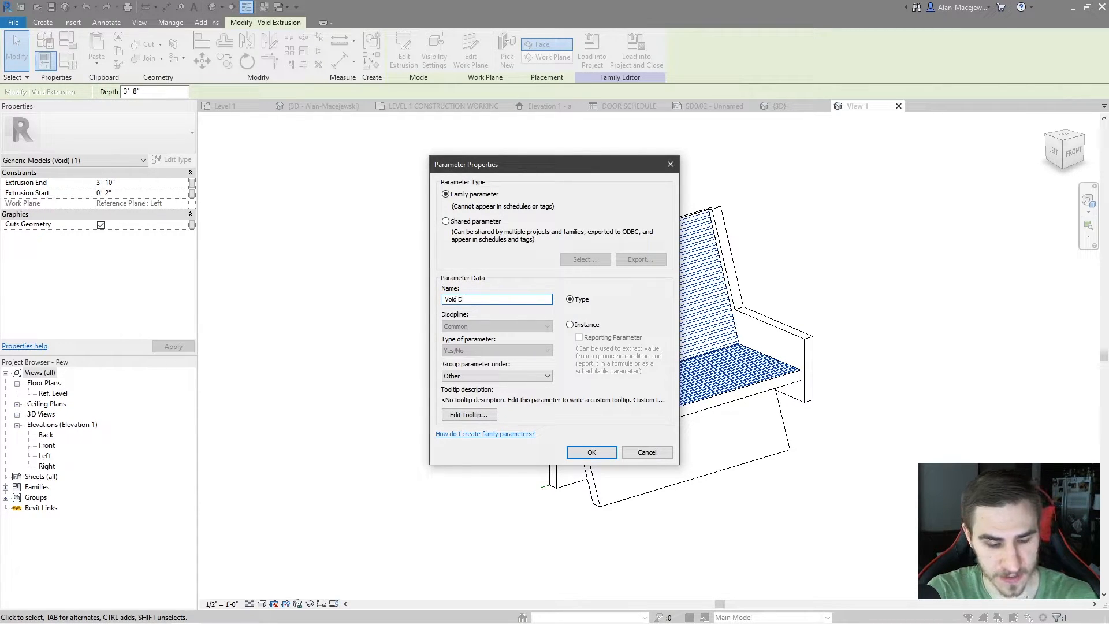
# Make Void Detail an instance parameter grouped under Visibility and associate it with the void's Cuts Geometry property
pyautogui.click(570, 324)
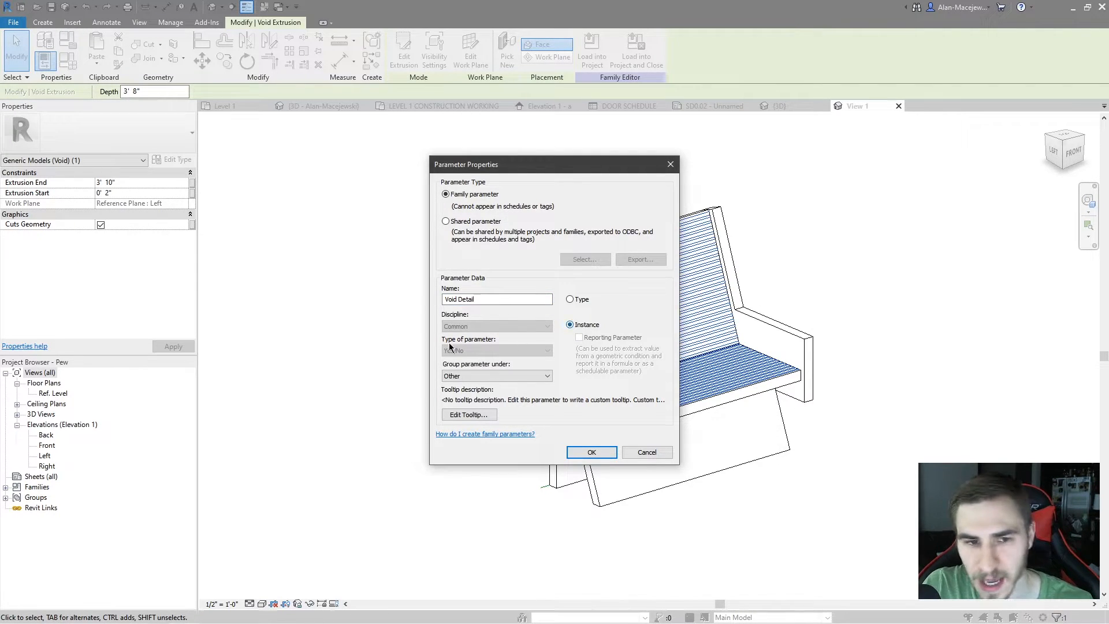
pyautogui.click(496, 376)
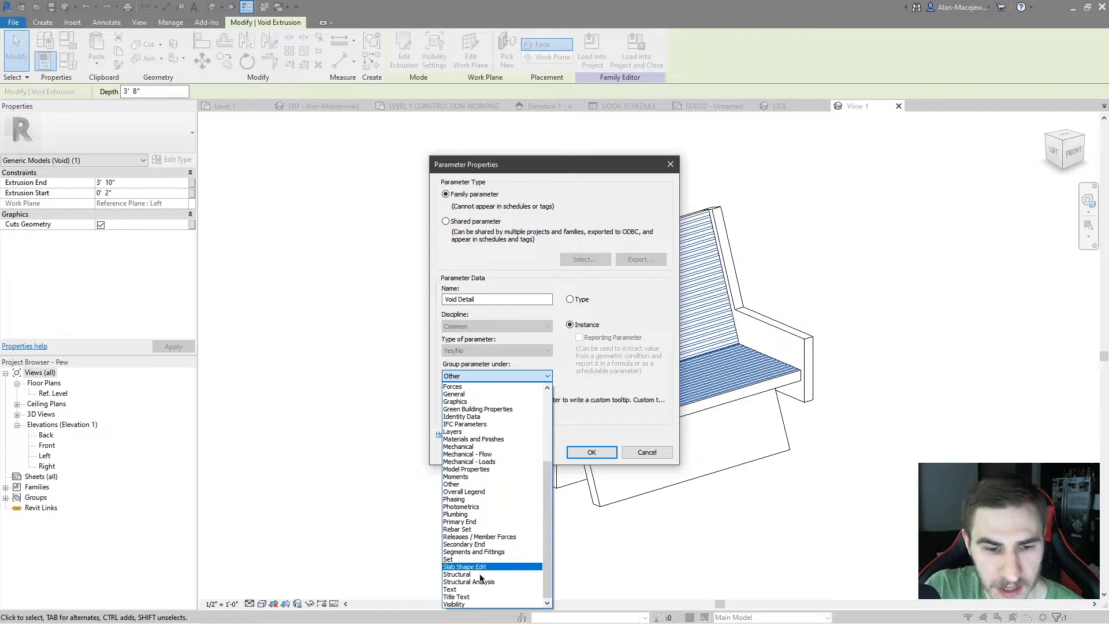
pyautogui.click(483, 604)
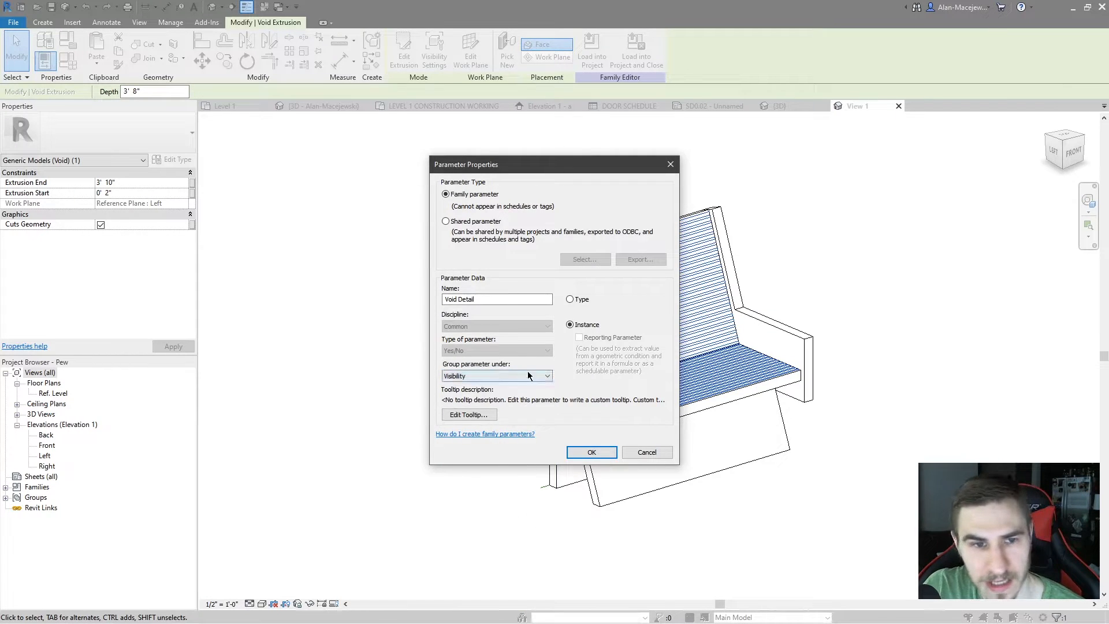
pyautogui.click(590, 453)
pyautogui.click(575, 417)
pyautogui.click(430, 362)
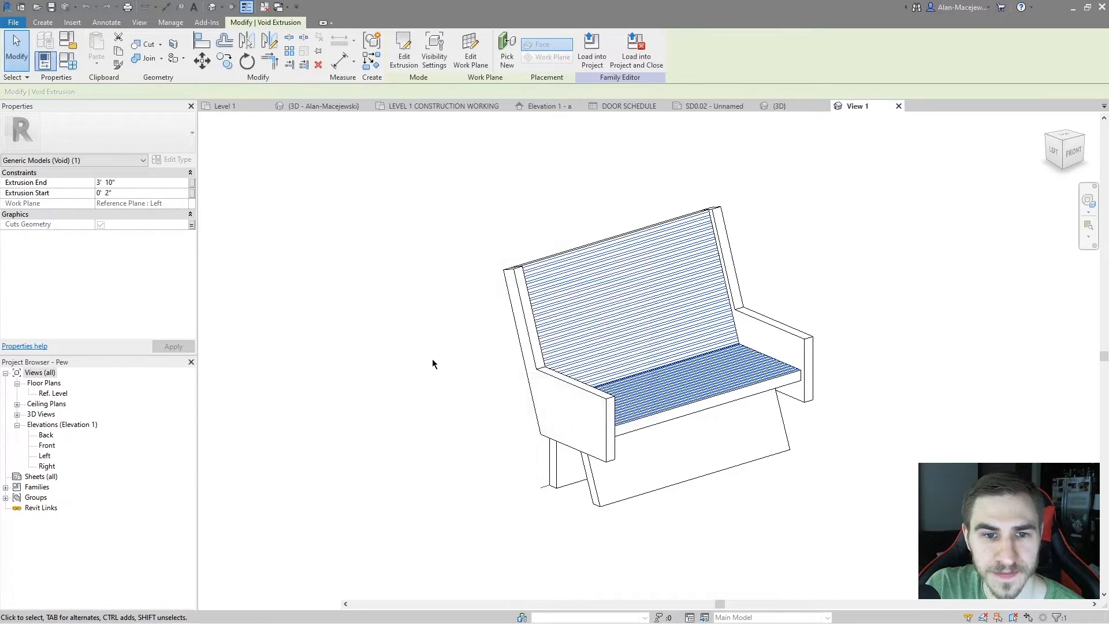
# Cut the pew's seat and back solid with the void extrusion to form the grooves
pyautogui.click(154, 47)
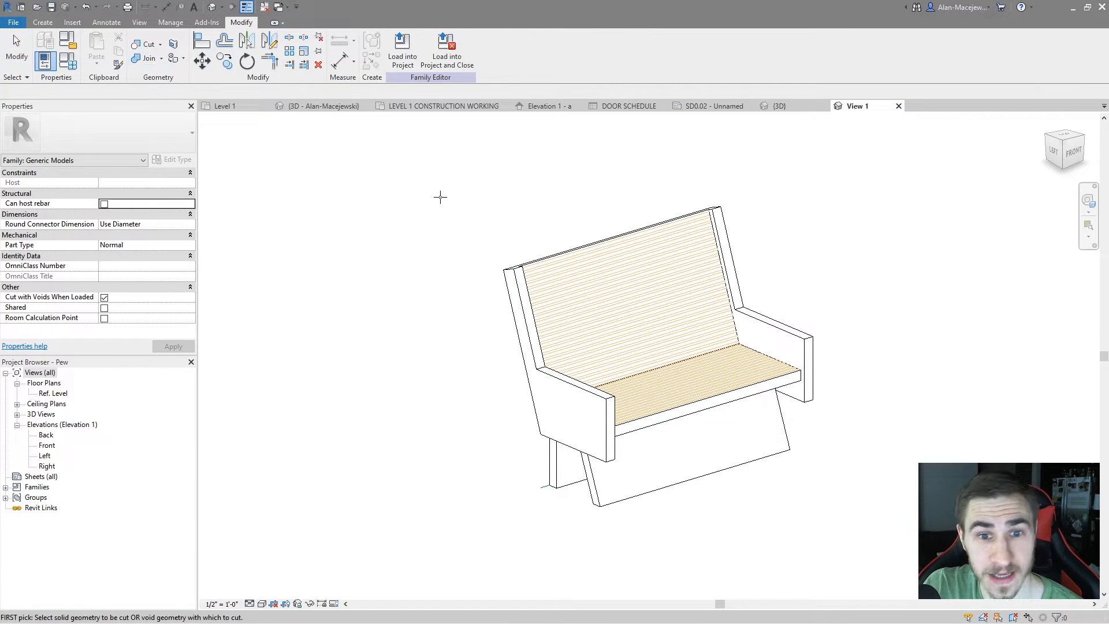
pyautogui.click(616, 503)
pyautogui.click(708, 457)
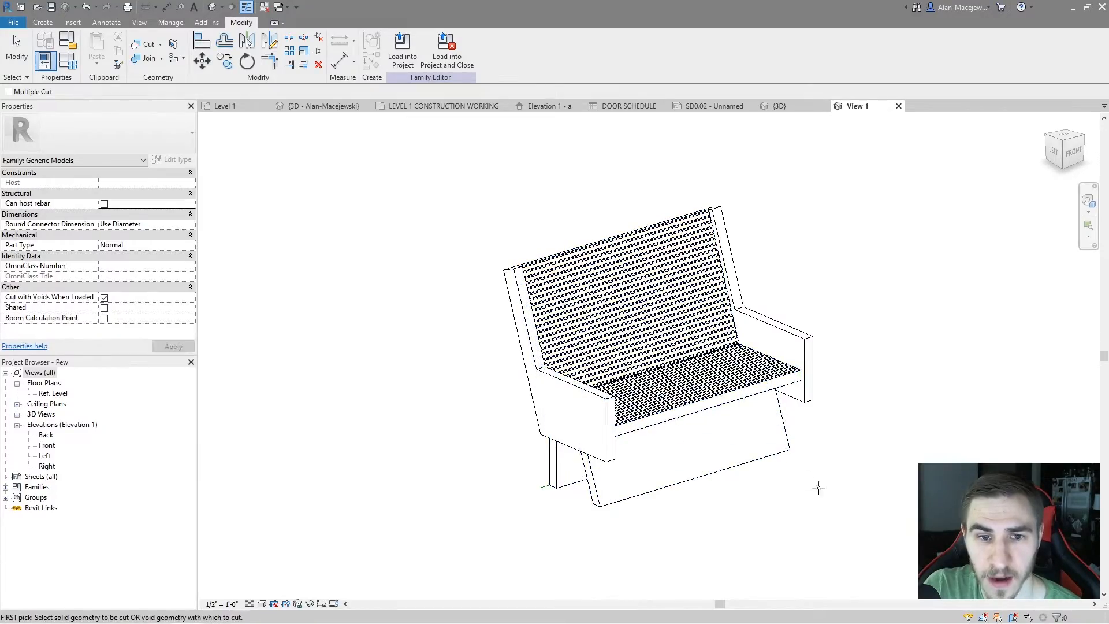
pyautogui.scroll(6, 824, 492)
pyautogui.press('Escape')
pyautogui.scroll(-2, 601, 353)
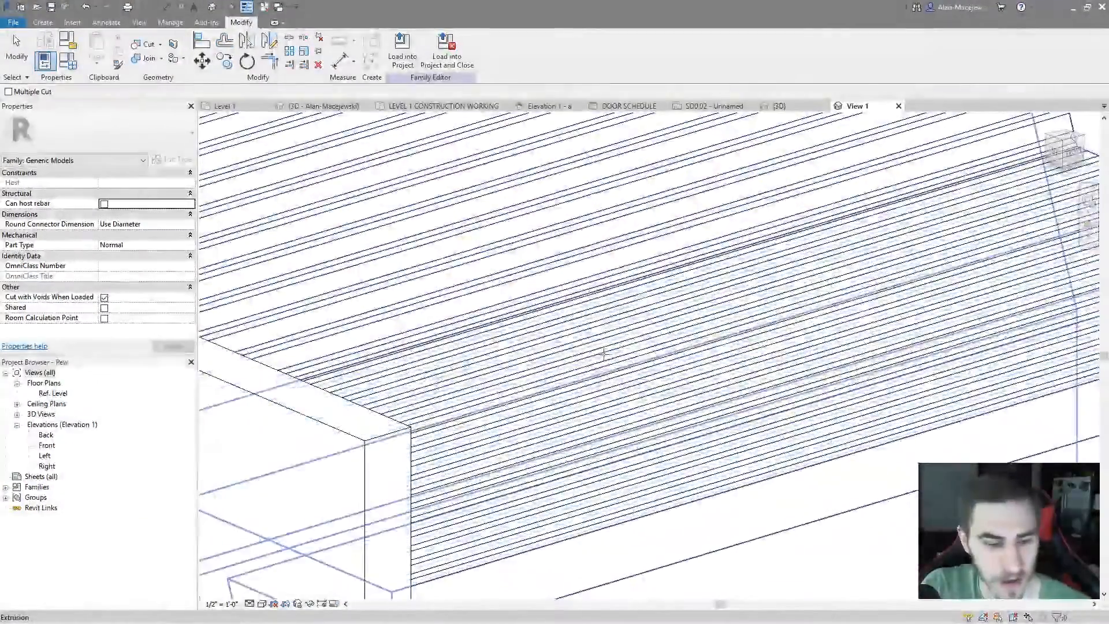
pyautogui.scroll(-5, 655, 358)
pyautogui.keyDown('shift'); pyautogui.moveTo(656, 359); pyautogui.dragTo(869, 390, button='middle'); pyautogui.keyUp('shift')
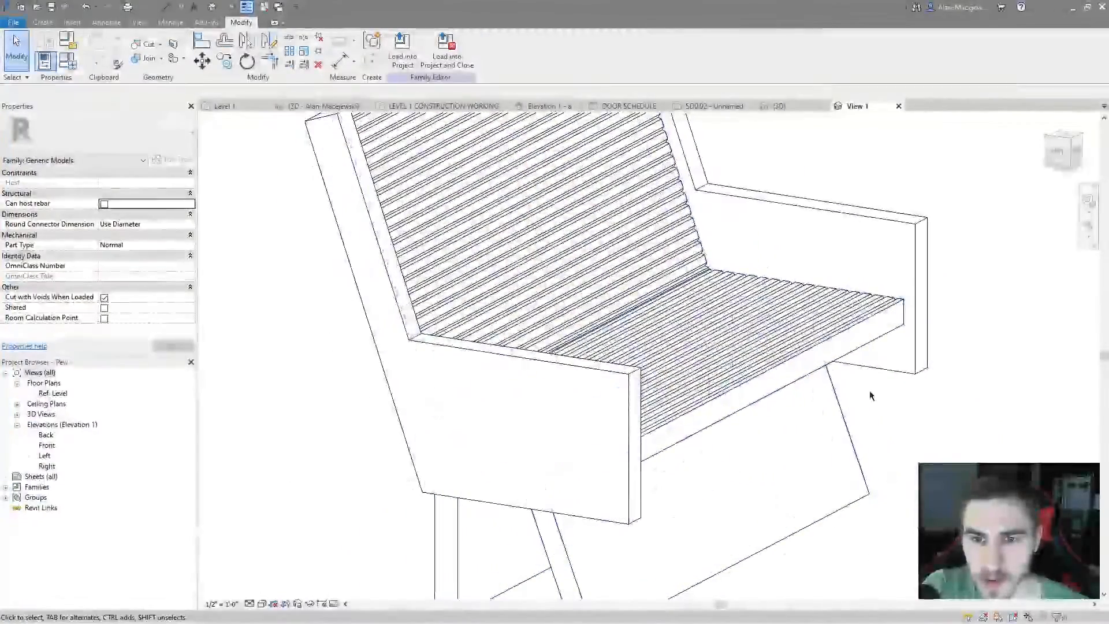
pyautogui.scroll(-4, 696, 451)
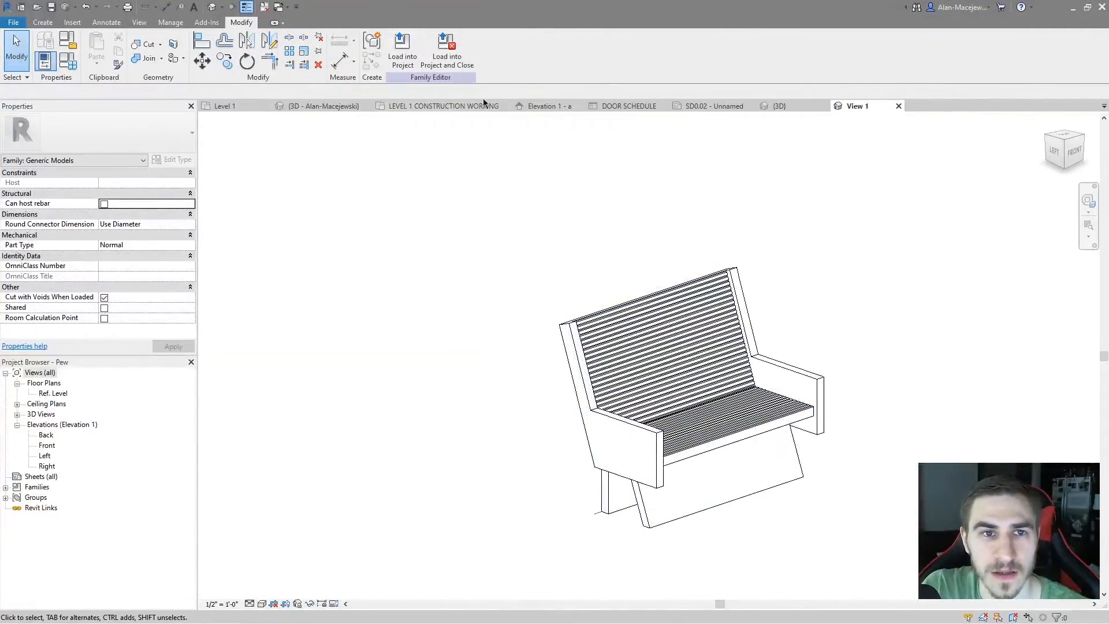
# Load the edited pew family into Sample Project_21.rvt and close it, replacing the existing Pew.rfa
pyautogui.click(447, 51)
pyautogui.click(519, 399)
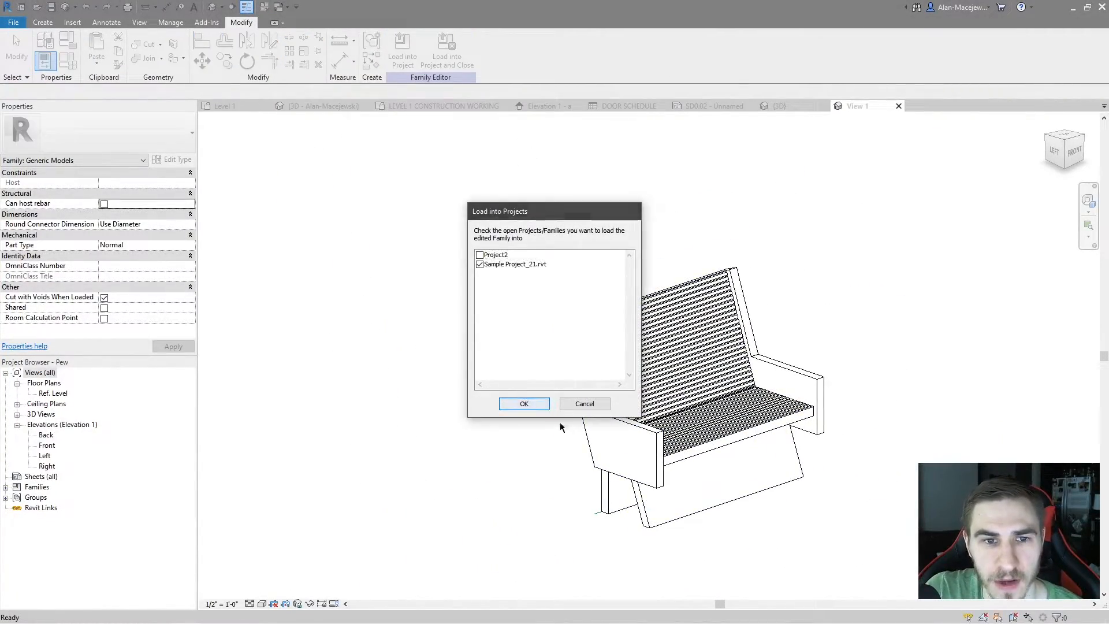
pyautogui.click(537, 318)
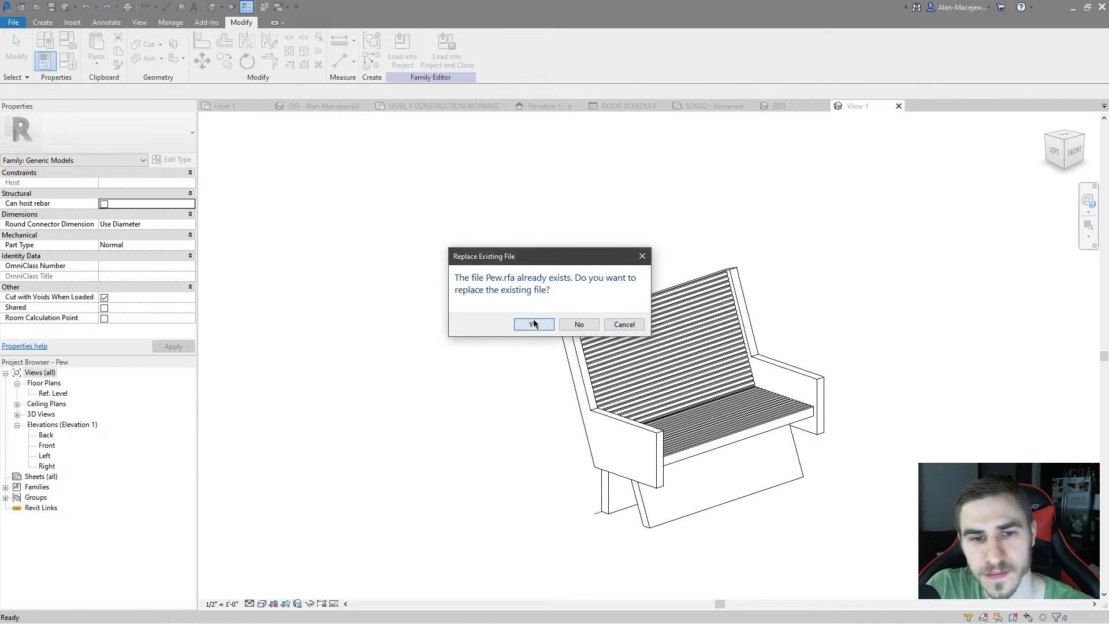
pyautogui.click(534, 324)
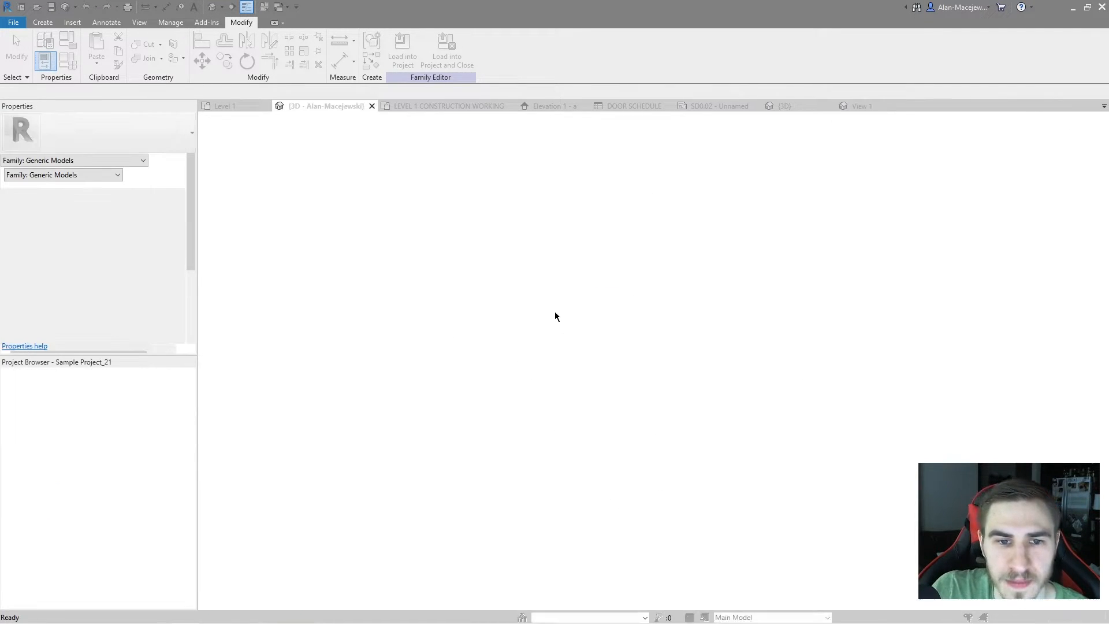
pyautogui.click(640, 346)
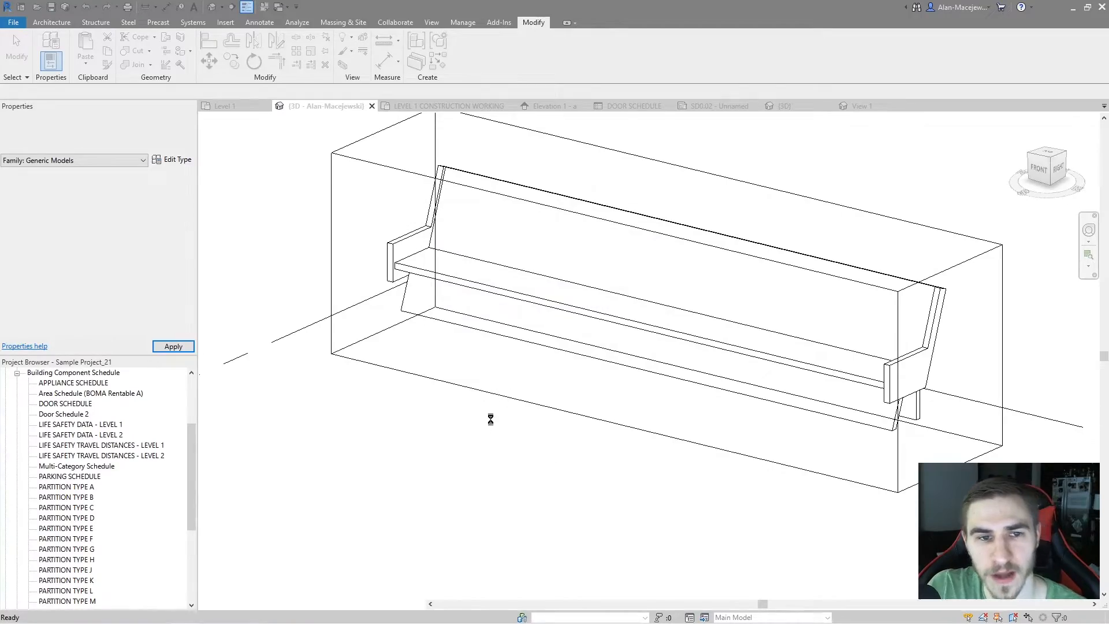
# Turn off the Void Detail option for the placed pew
pyautogui.moveTo(774, 414); pyautogui.dragTo(771, 449, button='middle')
pyautogui.scroll(10, 771, 449)
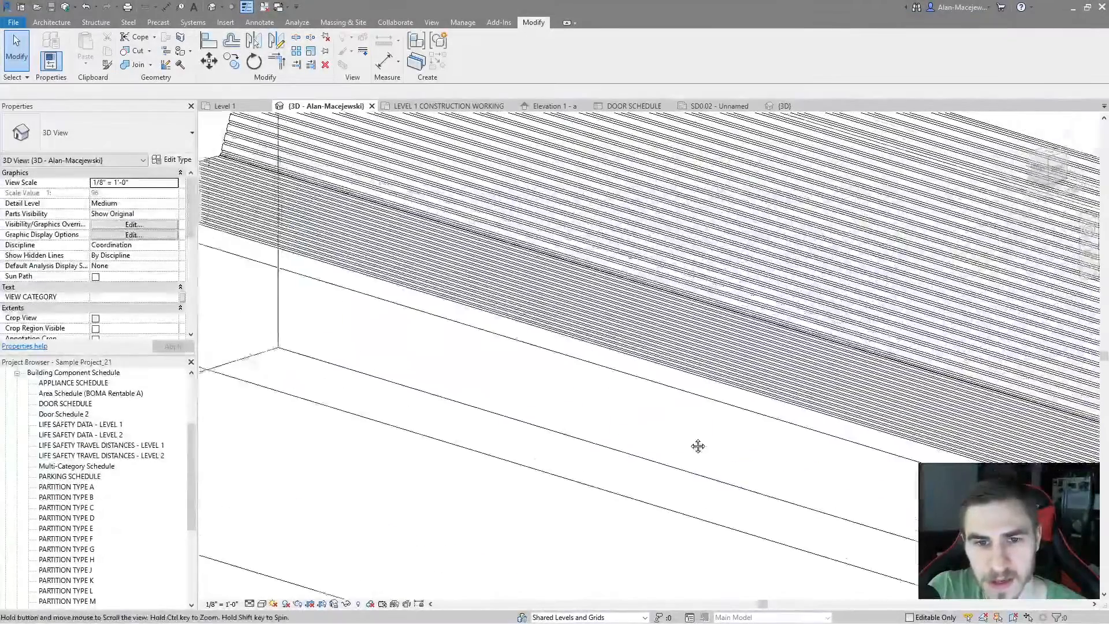
pyautogui.moveTo(698, 445); pyautogui.dragTo(686, 439, button='middle')
pyautogui.scroll(-3, 686, 439)
pyautogui.click(611, 433)
pyautogui.moveTo(580, 424); pyautogui.dragTo(534, 413, button='middle')
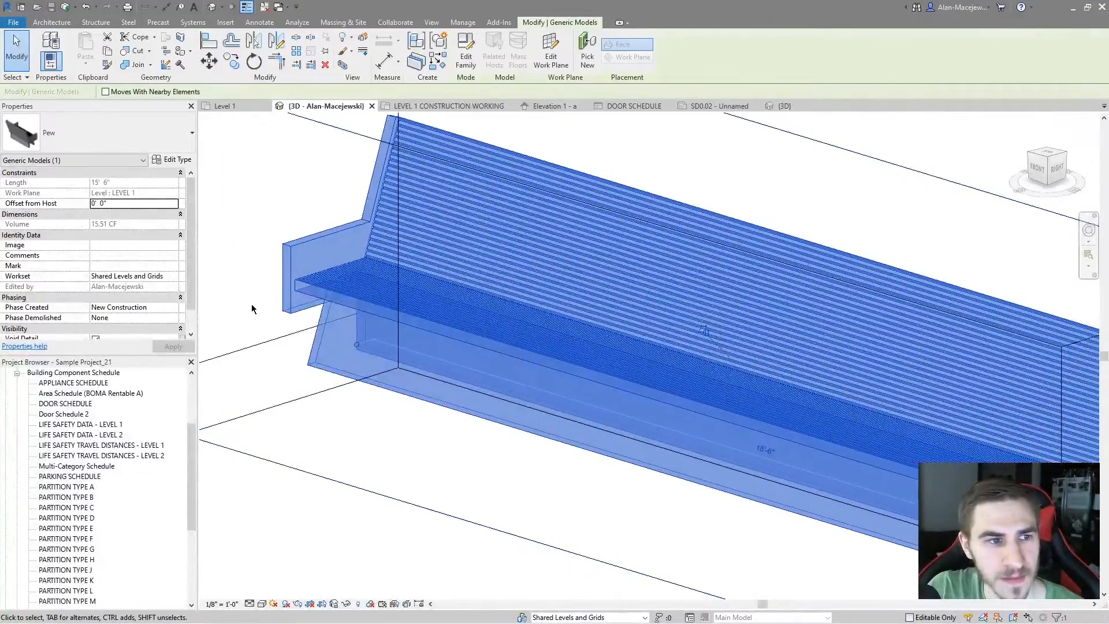
pyautogui.scroll(-1, 113, 256)
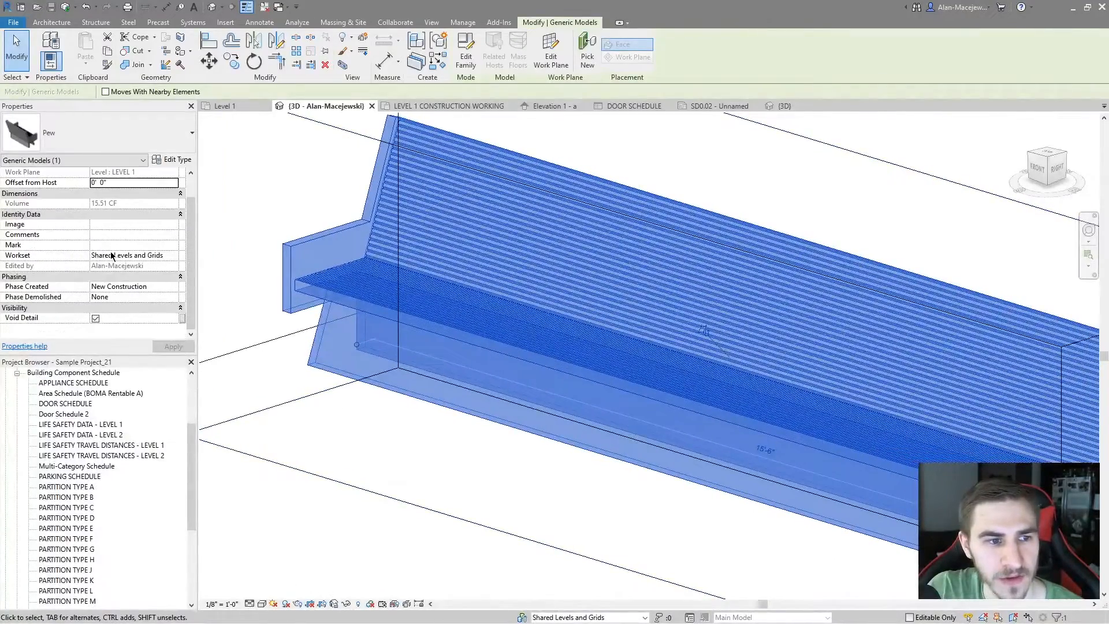
pyautogui.click(95, 319)
pyautogui.click(340, 420)
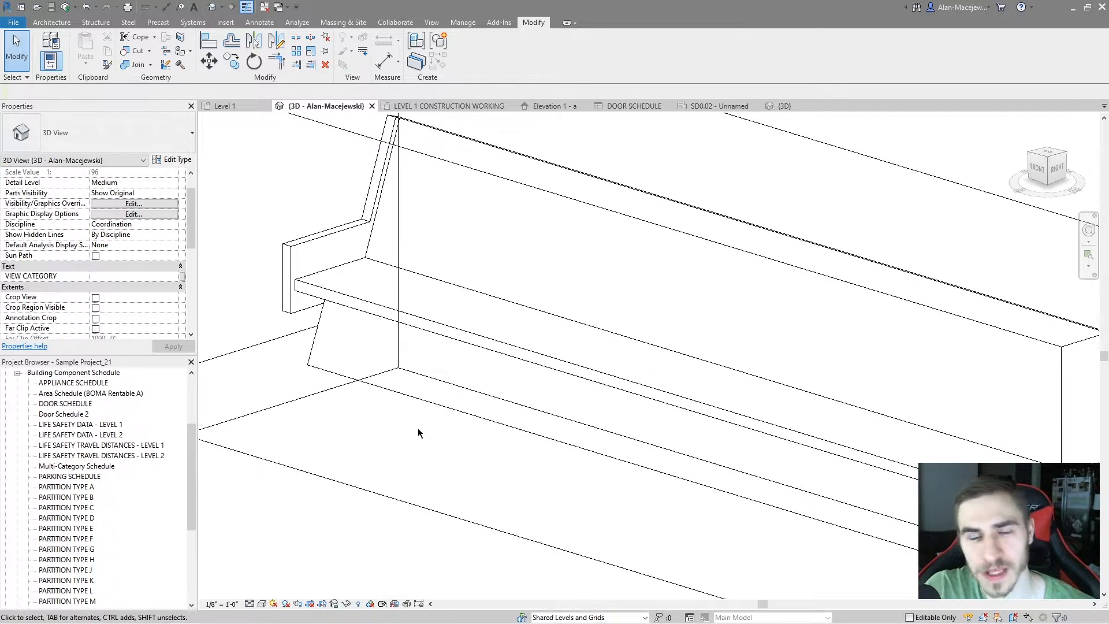
# Turn the Void Detail option back on for the placed pew to restore the grooves
pyautogui.click(439, 337)
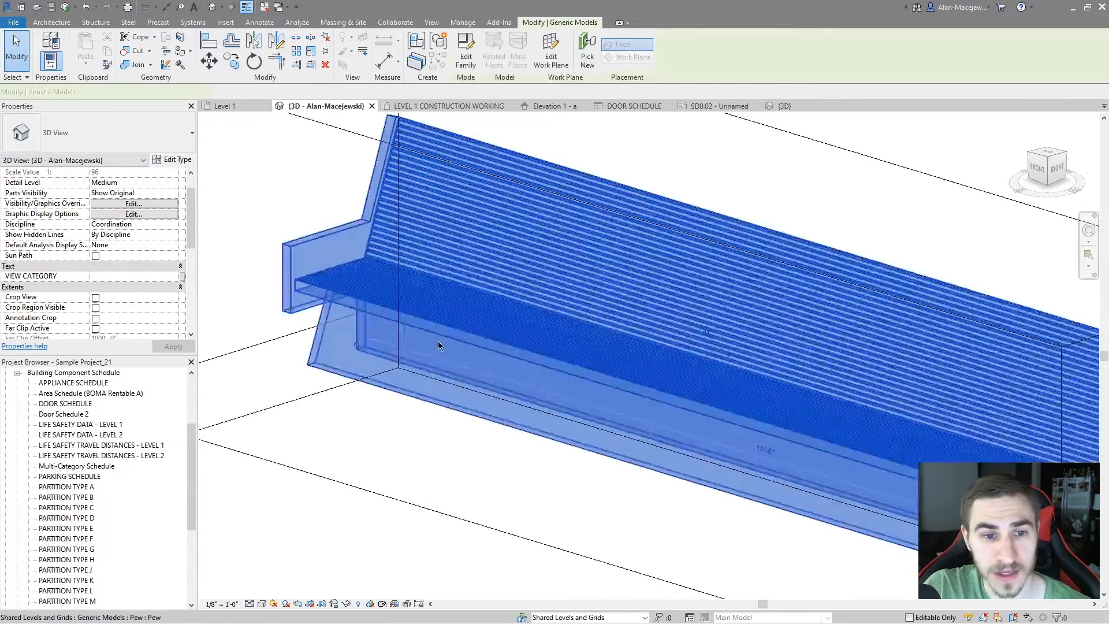
pyautogui.click(134, 139)
pyautogui.click(247, 263)
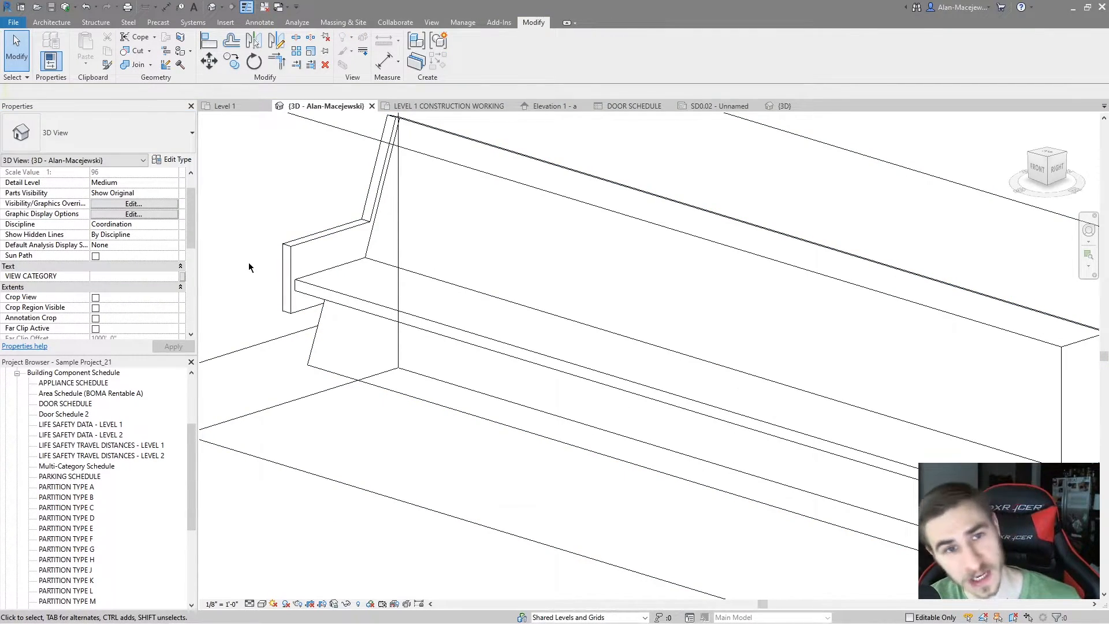
pyautogui.click(374, 304)
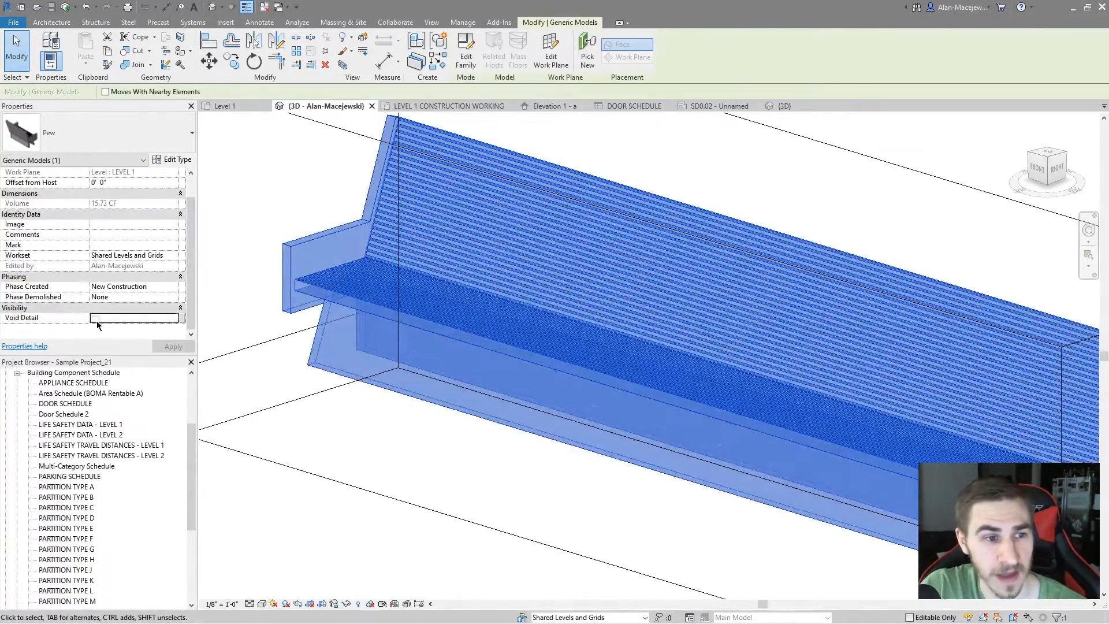
pyautogui.click(402, 436)
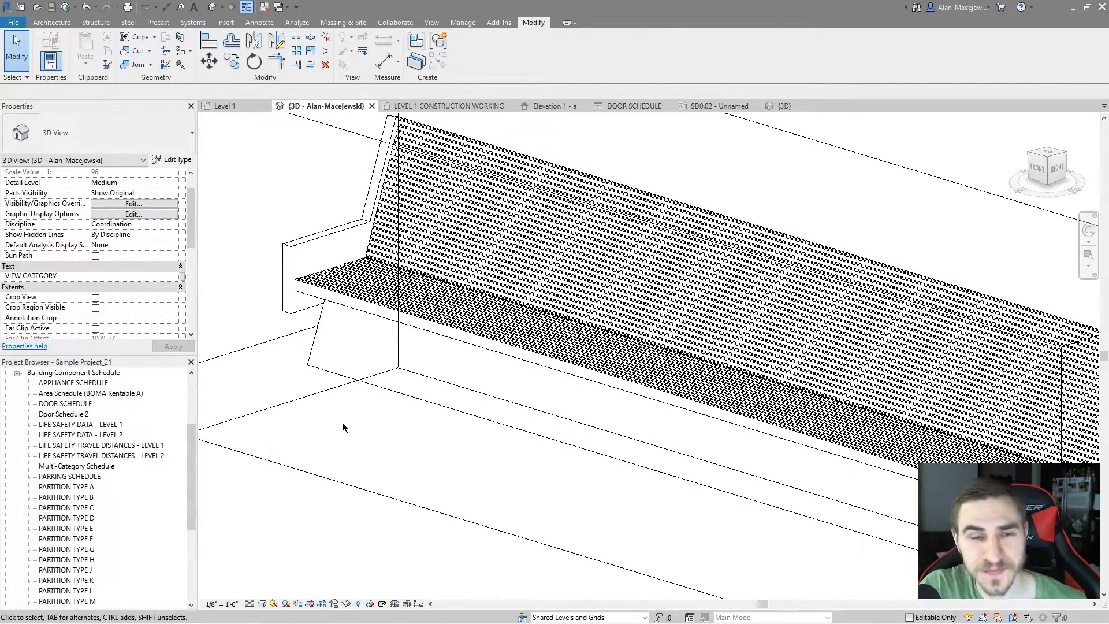
pyautogui.scroll(-2, 453, 411)
pyautogui.keyDown('shift'); pyautogui.moveTo(466, 467); pyautogui.dragTo(489, 461, button='middle'); pyautogui.keyUp('shift')
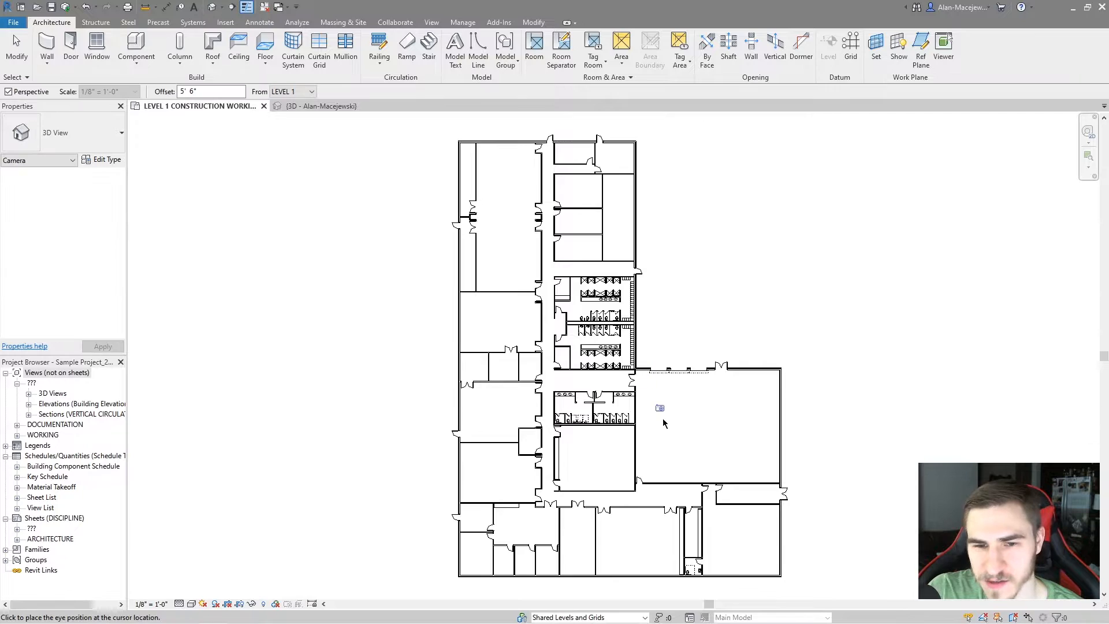
# Place a perspective camera in the plan's southeast room aimed at the building's northwest corner, and give the view a textured, uncropped display
pyautogui.click(769, 569)
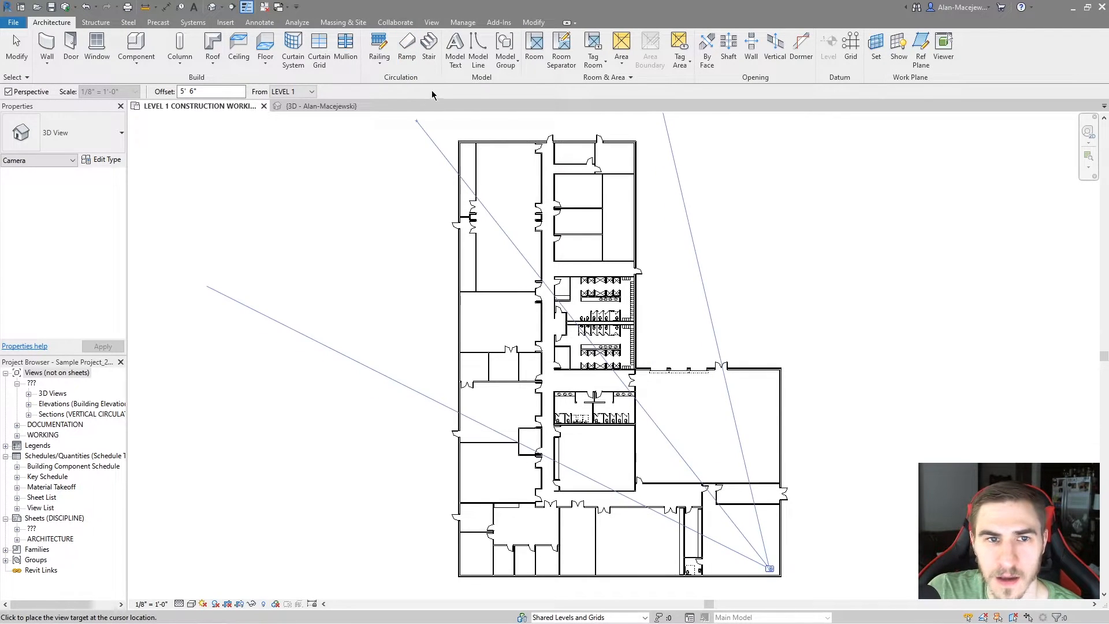
pyautogui.click(445, 136)
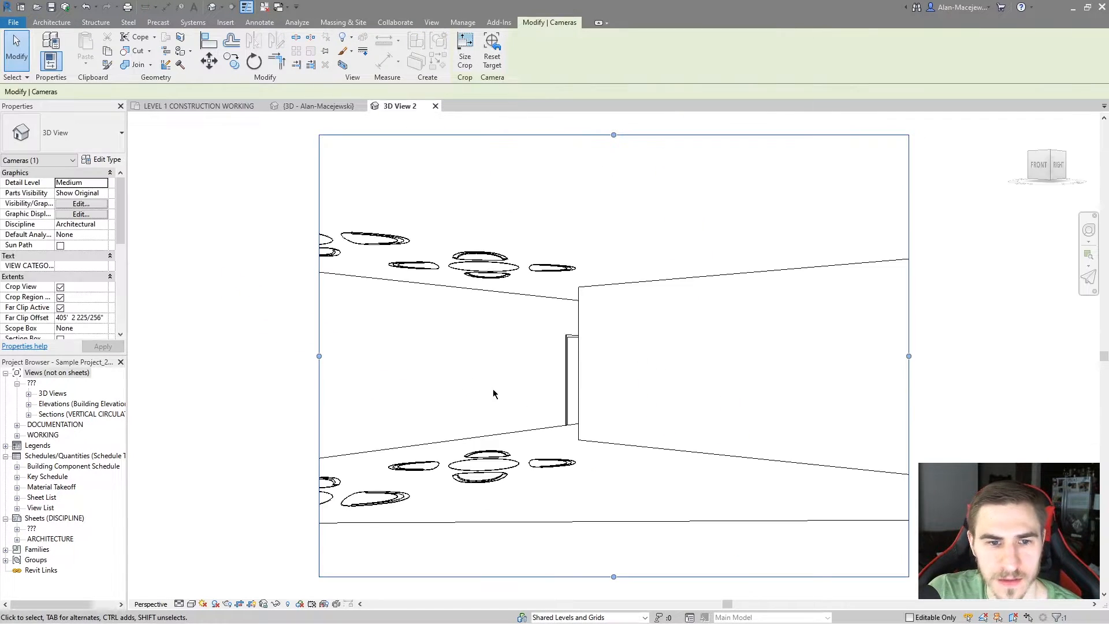
pyautogui.scroll(-2, 487, 334)
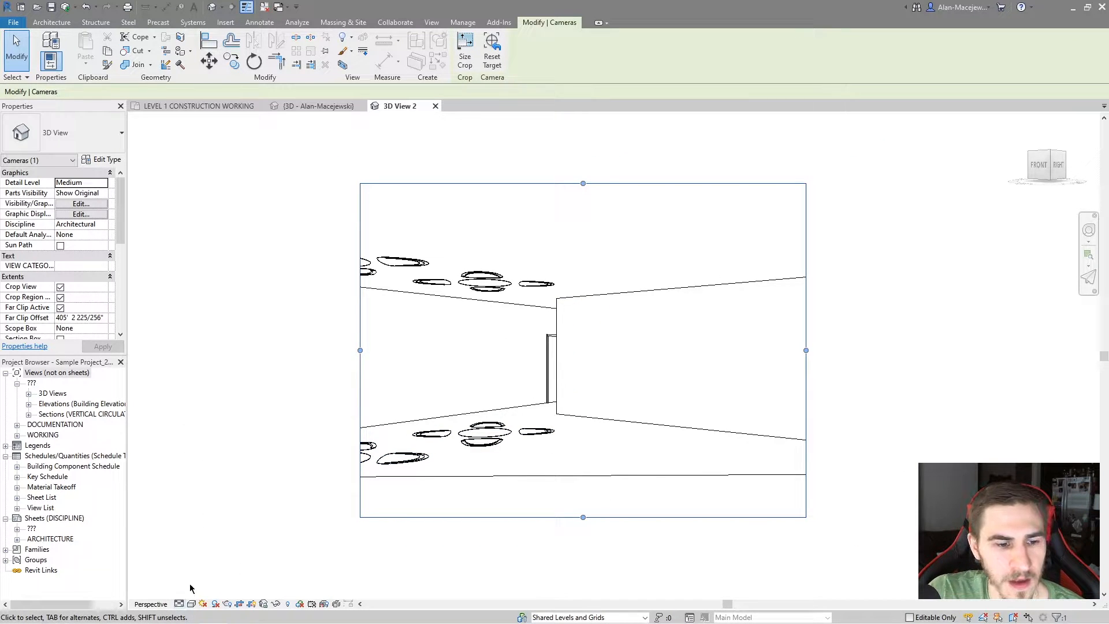
pyautogui.click(190, 605)
pyautogui.click(224, 592)
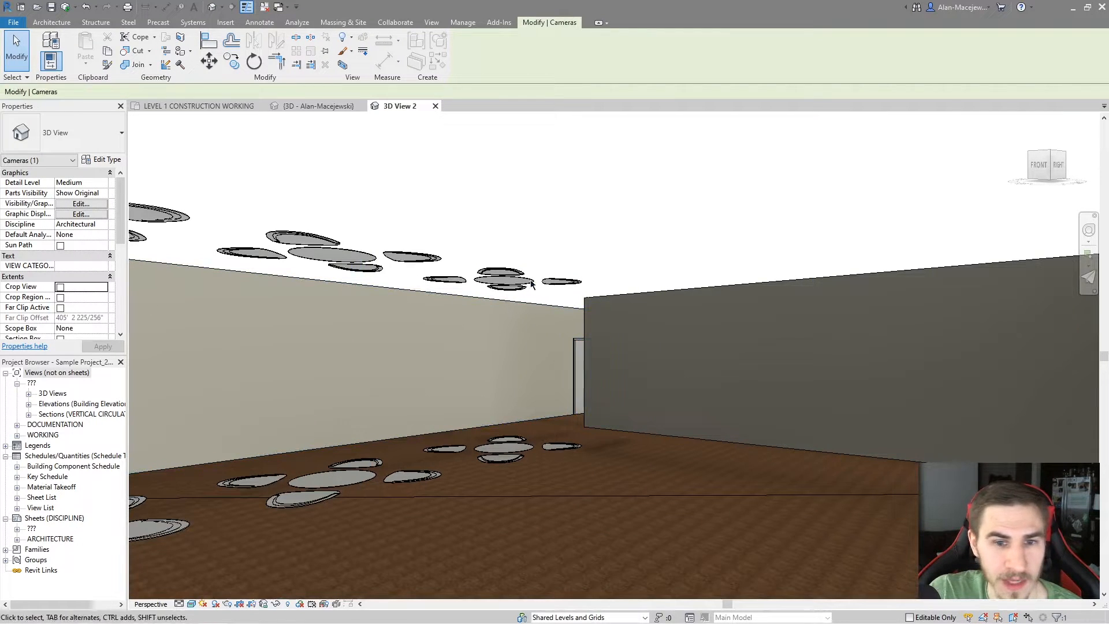
# Fly the camera out of the starting room and survey the building's rooms from above, around the file cabinet room
pyautogui.click(1088, 277)
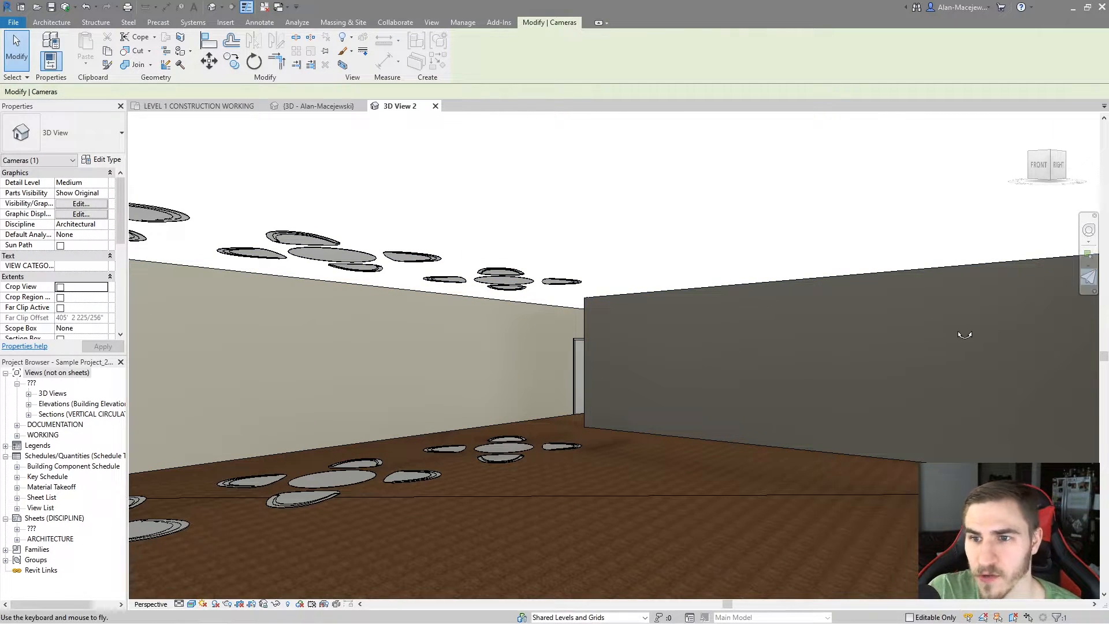
pyautogui.moveTo(670, 414); pyautogui.dragTo(692, 376)
pyautogui.moveTo(726, 369); pyautogui.dragTo(790, 362)
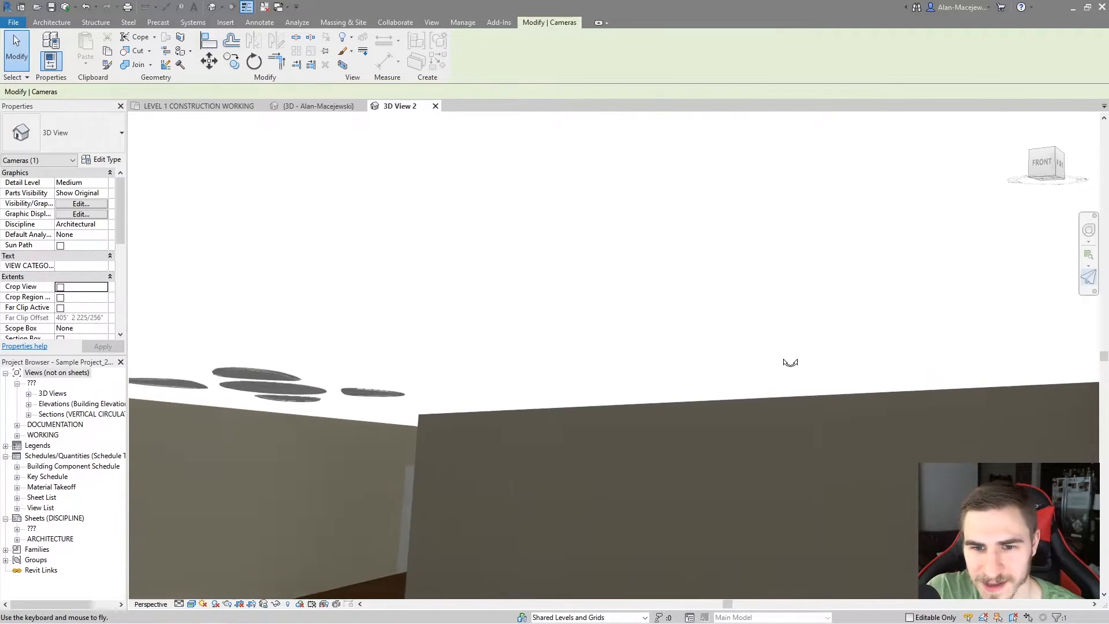
pyautogui.moveTo(864, 374); pyautogui.dragTo(252, 415)
pyautogui.scroll(3, 494, 412)
pyautogui.press('w')
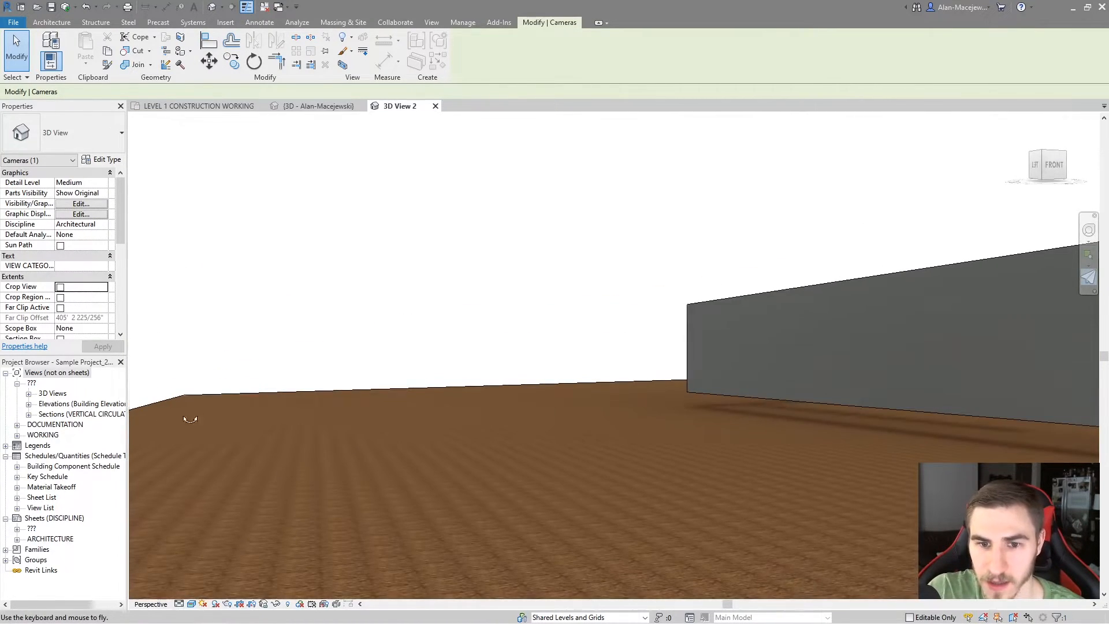
pyautogui.moveTo(633, 393); pyautogui.dragTo(225, 363)
pyautogui.press('w')
pyautogui.moveTo(408, 376); pyautogui.dragTo(615, 433)
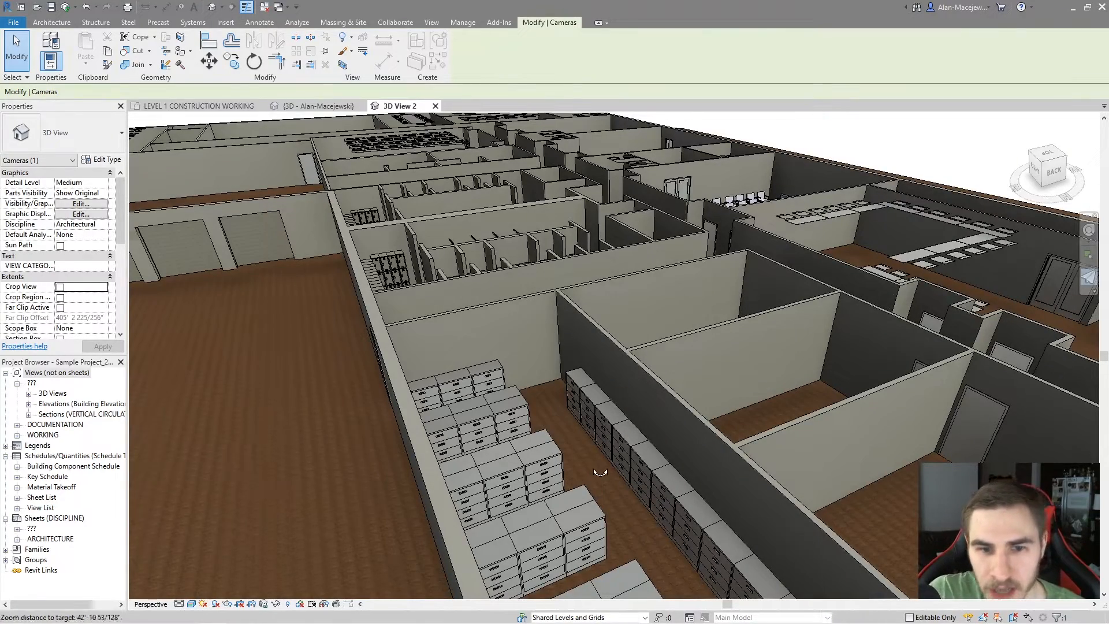
pyautogui.scroll(1, 600, 468)
pyautogui.moveTo(624, 448); pyautogui.dragTo(591, 357)
pyautogui.scroll(-5, 591, 361)
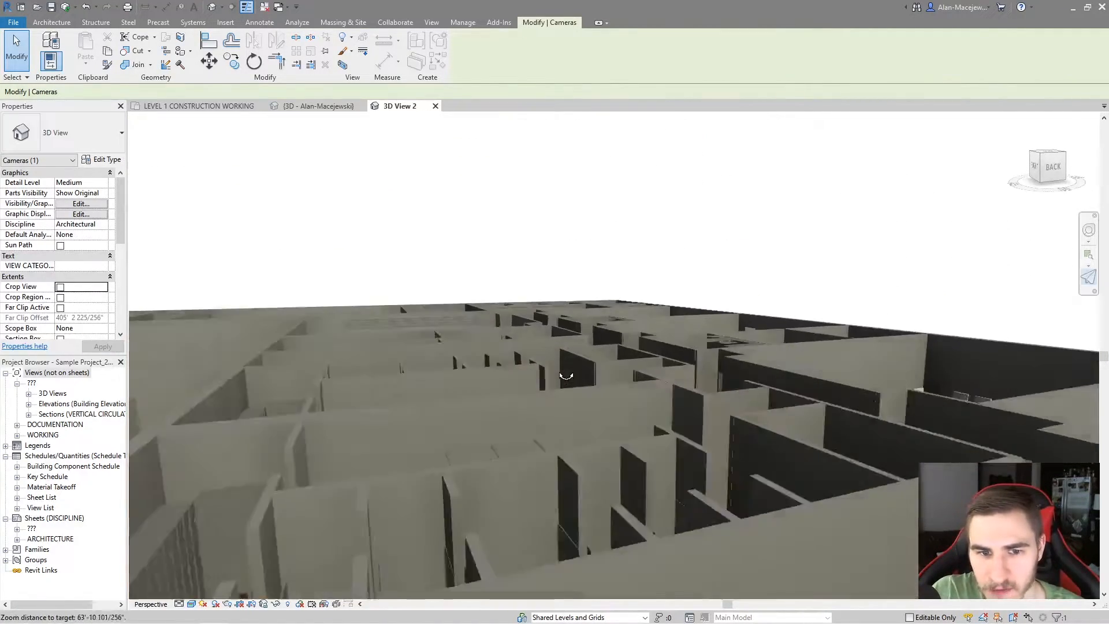
pyautogui.scroll(5, 611, 425)
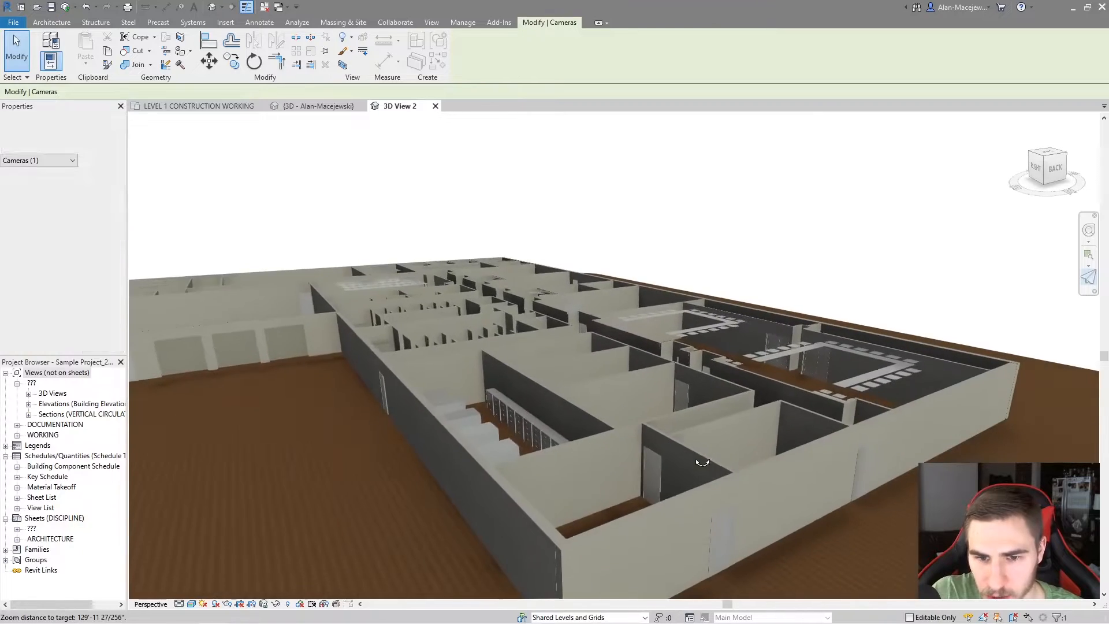
pyautogui.scroll(3, 559, 412)
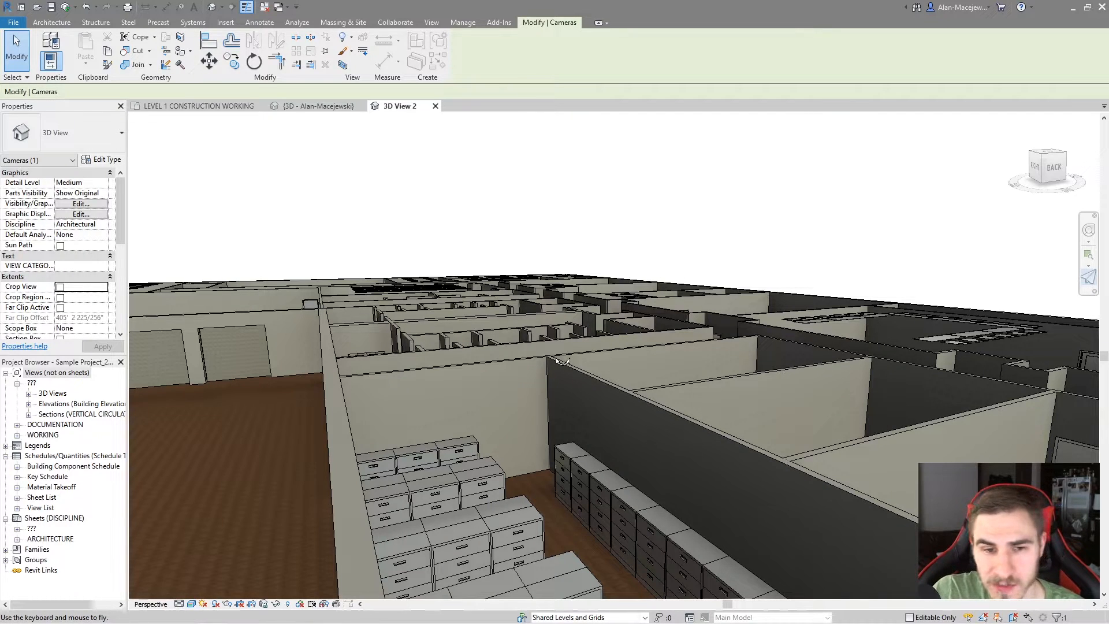
# Fly down into the file cabinet room, moving forward and backward between the rows of cabinets
pyautogui.moveTo(491, 397); pyautogui.dragTo(471, 414)
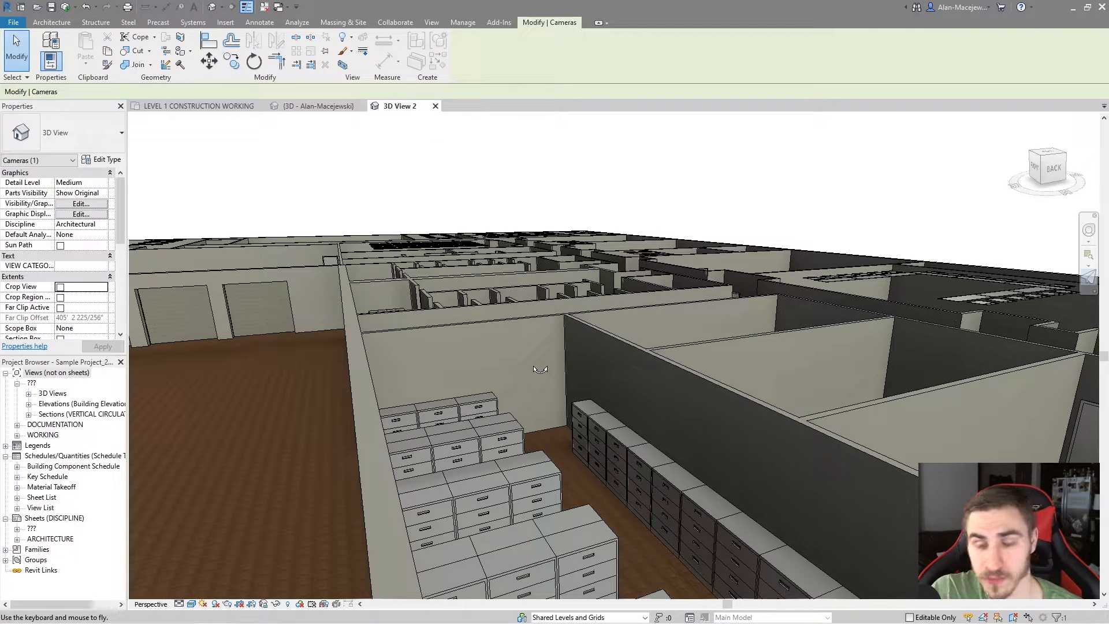
pyautogui.moveTo(515, 367); pyautogui.dragTo(443, 359)
pyautogui.press('w')
pyautogui.press('s')
pyautogui.press('w')
pyautogui.press('s')
pyautogui.press('w')
pyautogui.press('s')
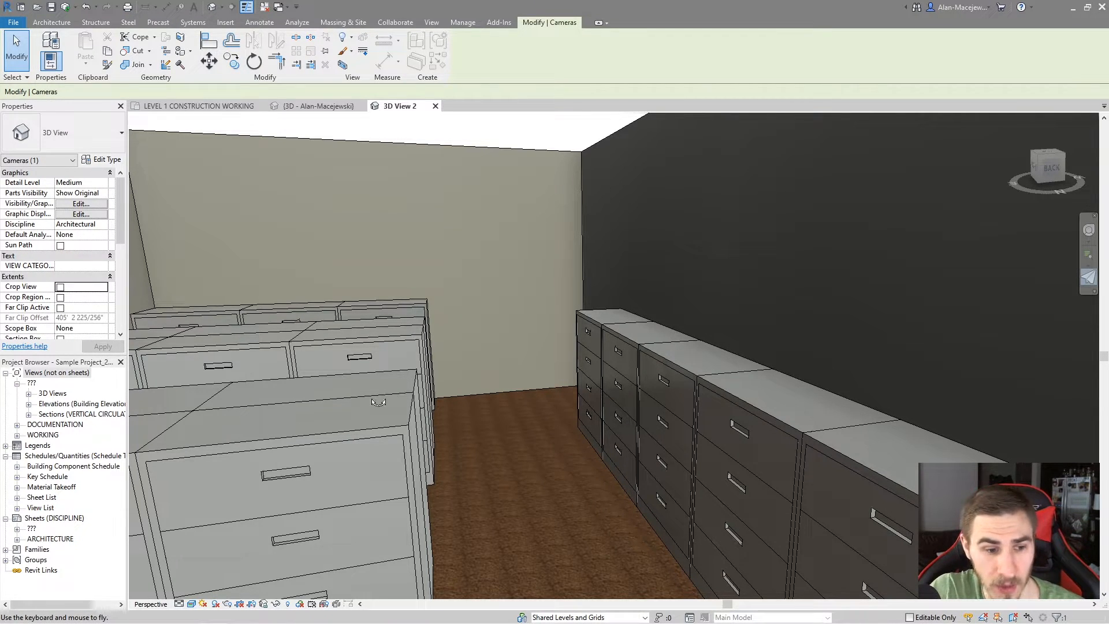
# Leave fly mode, select a file cabinet in each of the two rows in turn, and clear the selection
pyautogui.click(16, 49)
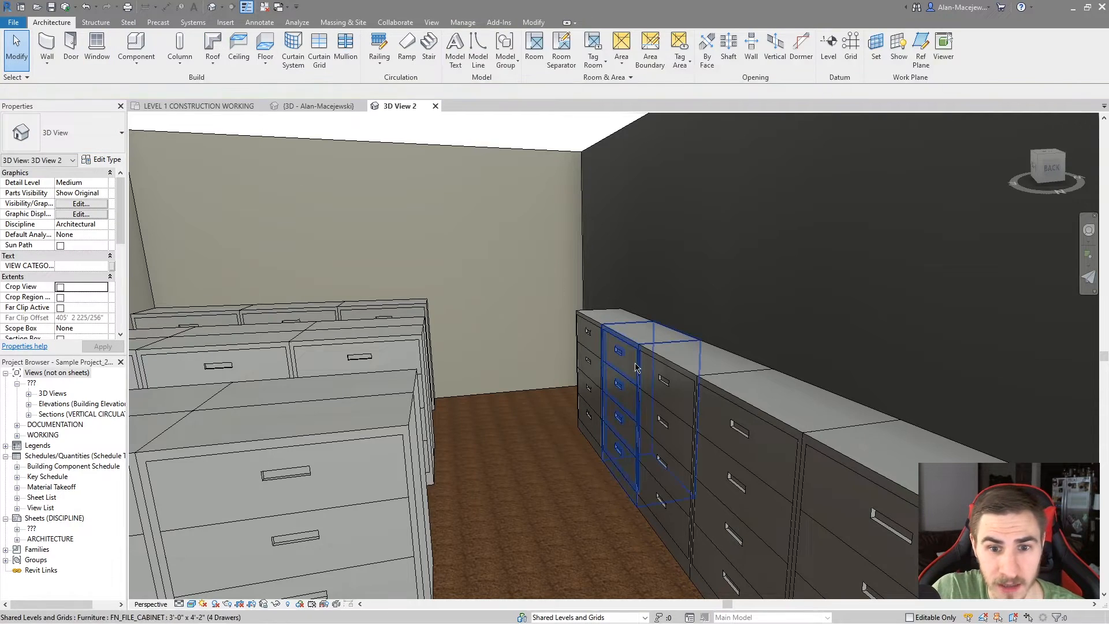
pyautogui.click(664, 439)
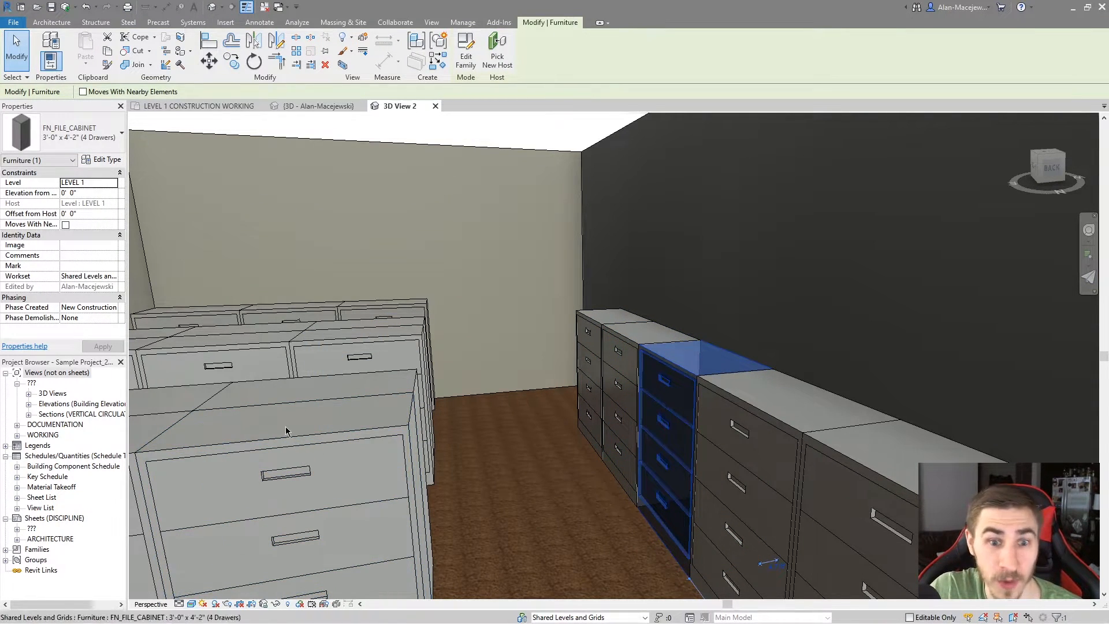
pyautogui.press('Escape')
pyautogui.click(255, 444)
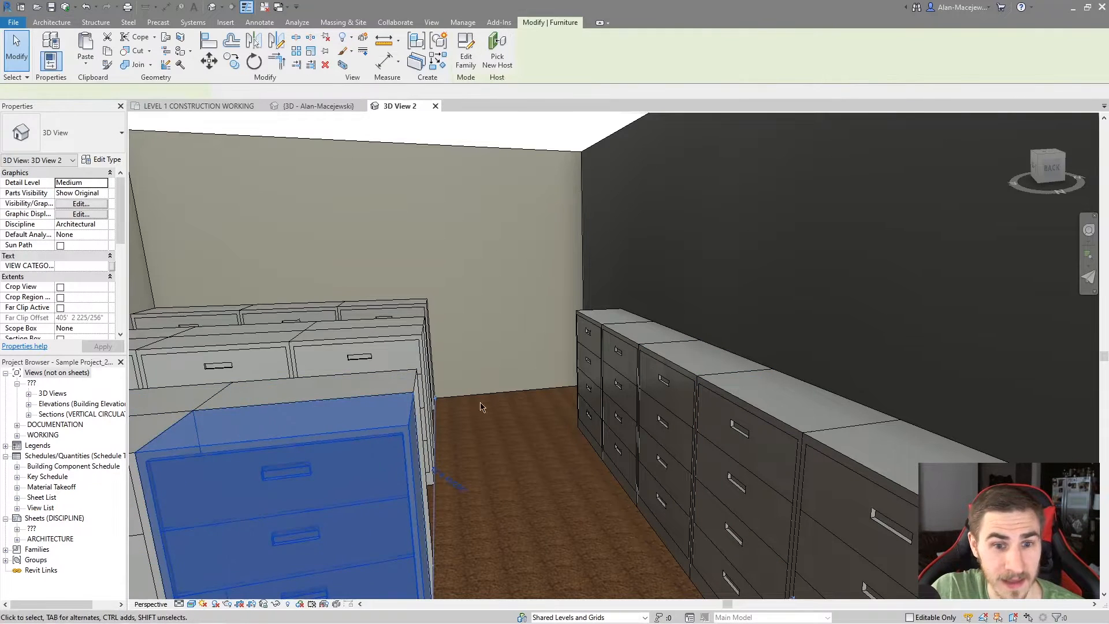
pyautogui.press('Escape')
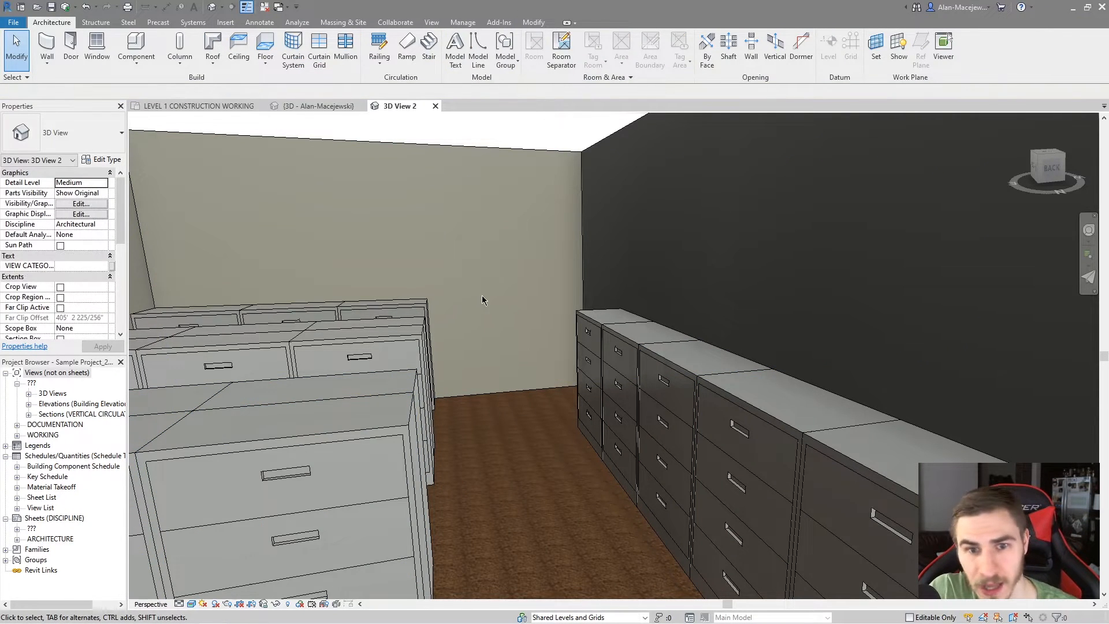
# Fly from the file cabinet room to the room with the rows of task chairs
pyautogui.click(1088, 277)
pyautogui.moveTo(645, 387); pyautogui.dragTo(1010, 429)
pyautogui.press('w')
pyautogui.press('w')
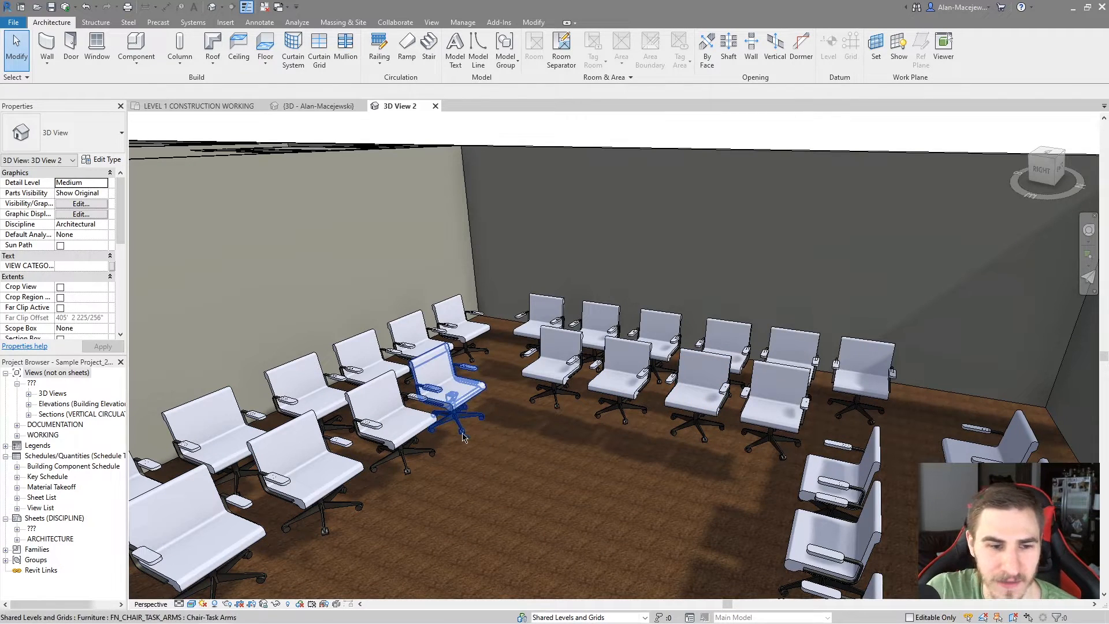
# Fly out over the building and back to the task chair room to view the neighbouring rooms from above
pyautogui.click(1088, 277)
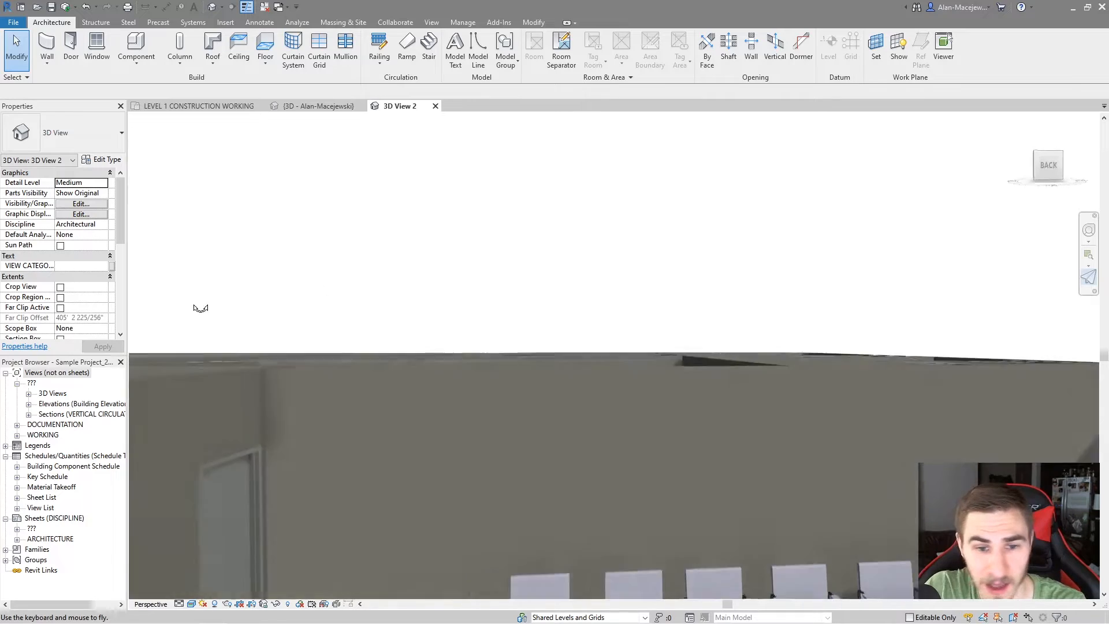
pyautogui.press('w')
pyautogui.press('s')
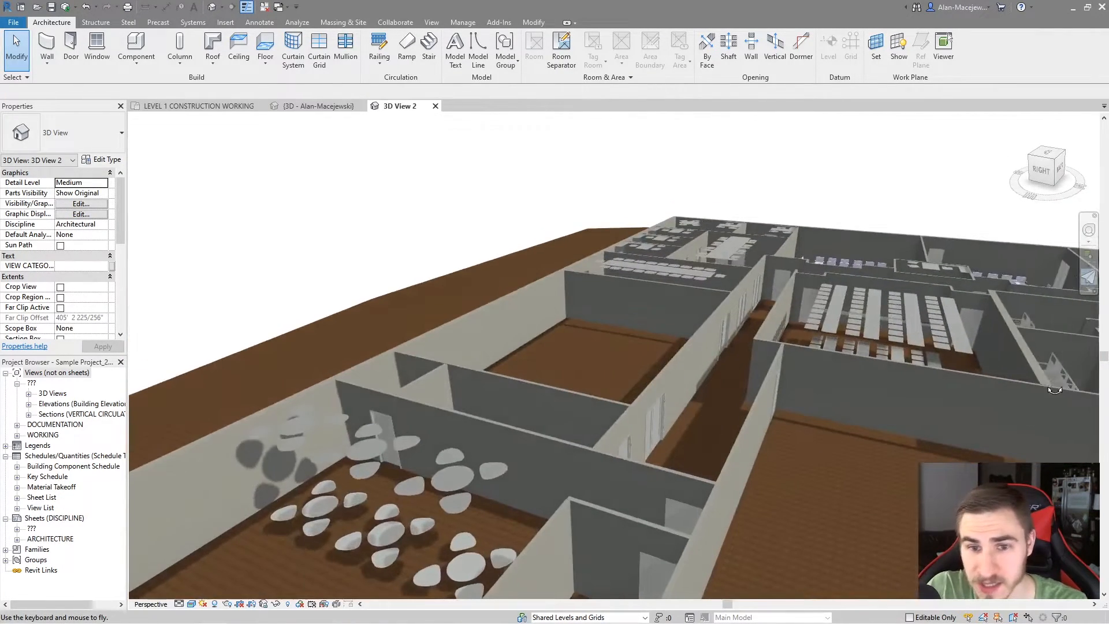
pyautogui.moveTo(681, 347); pyautogui.dragTo(976, 300)
pyautogui.press('w')
pyautogui.press('s')
pyautogui.press('w')
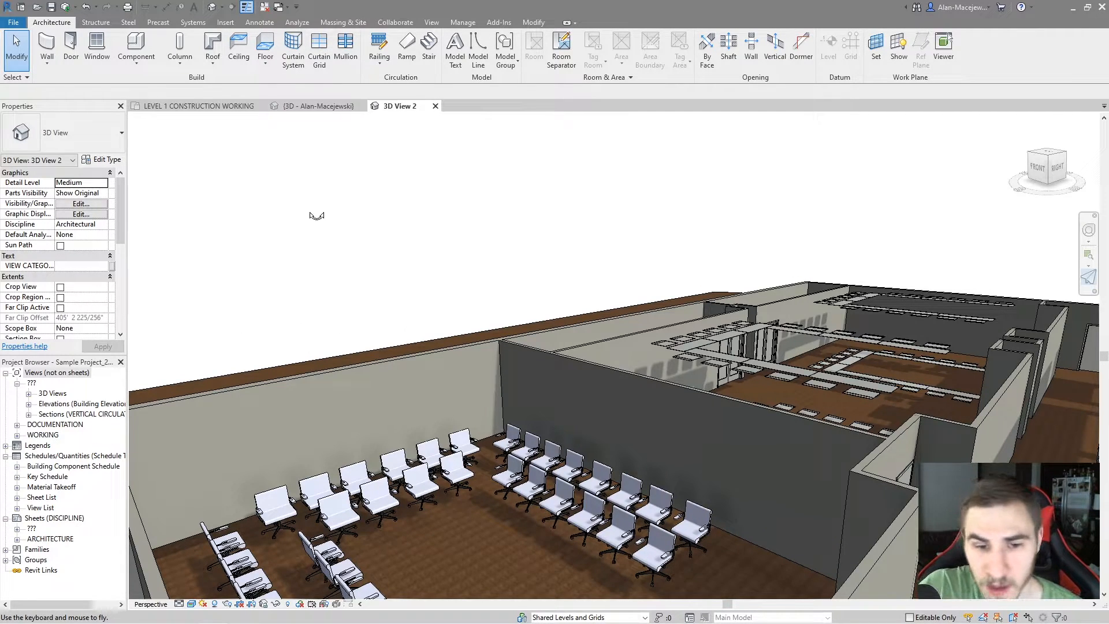
pyautogui.moveTo(519, 314); pyautogui.dragTo(528, 345)
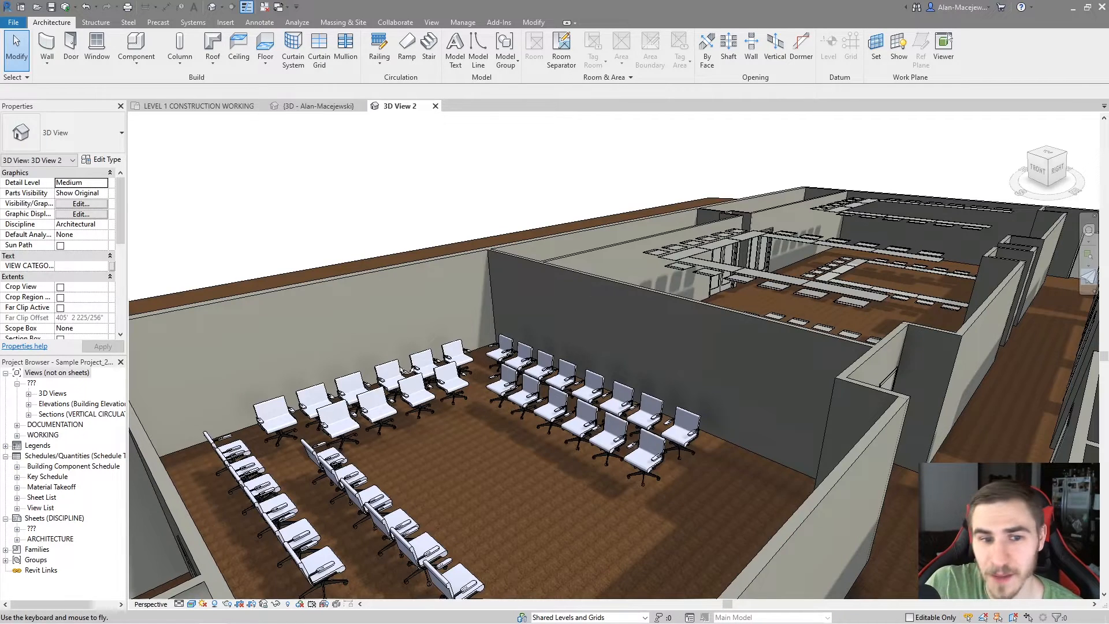
pyautogui.moveTo(462, 432); pyautogui.dragTo(488, 435)
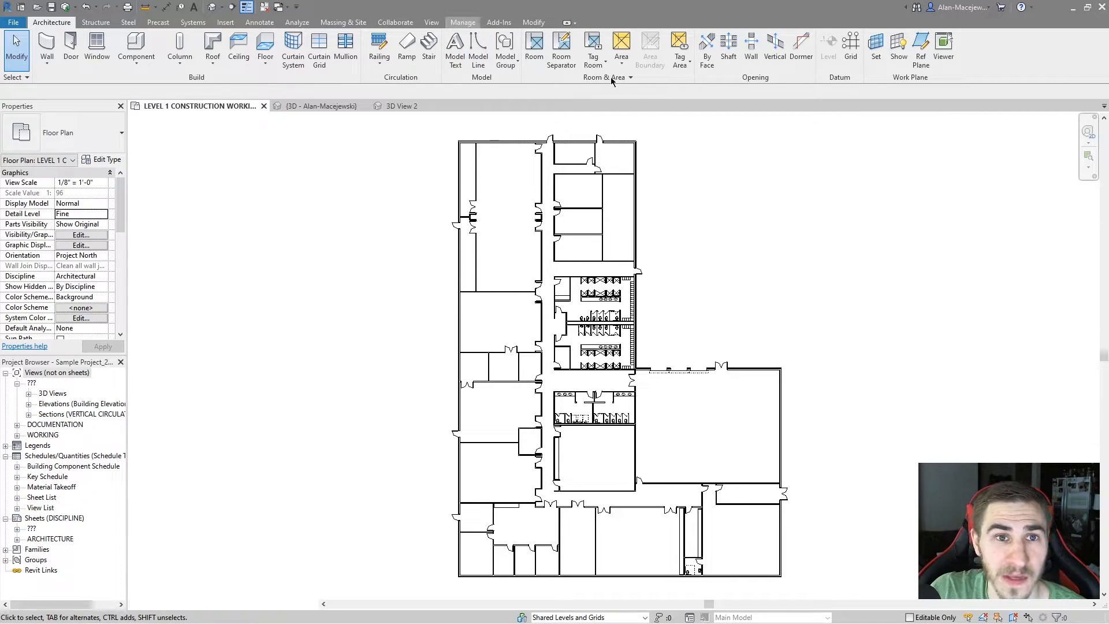
# Switch to Dynamo, search the online packages for "clock", and browse the matching packages
pyautogui.click(462, 22)
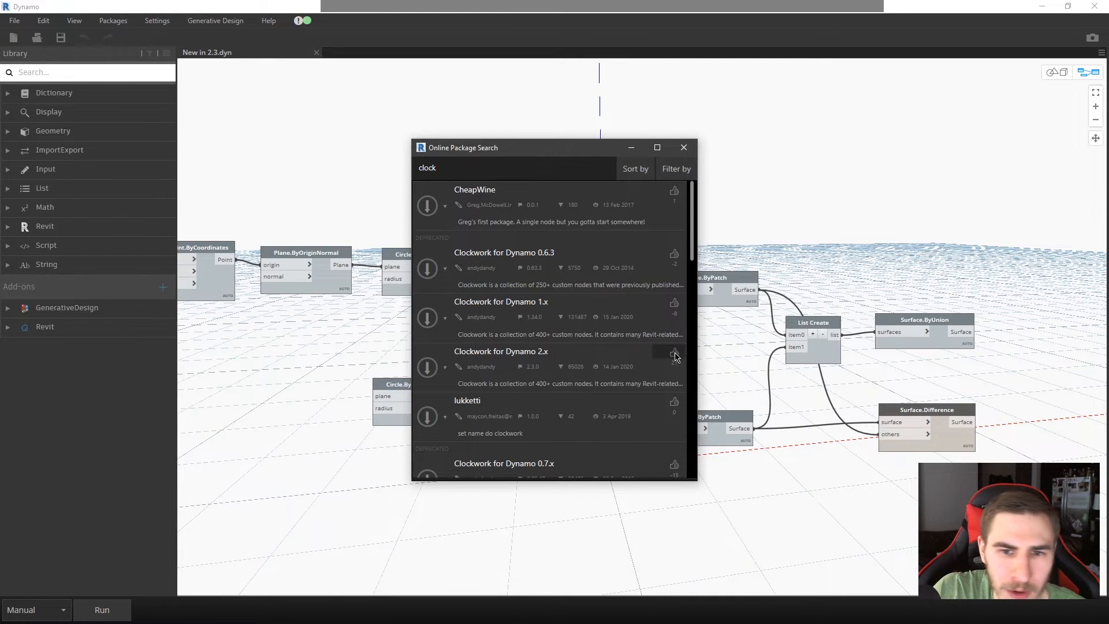
pyautogui.scroll(-1, 658, 383)
pyautogui.scroll(1, 658, 385)
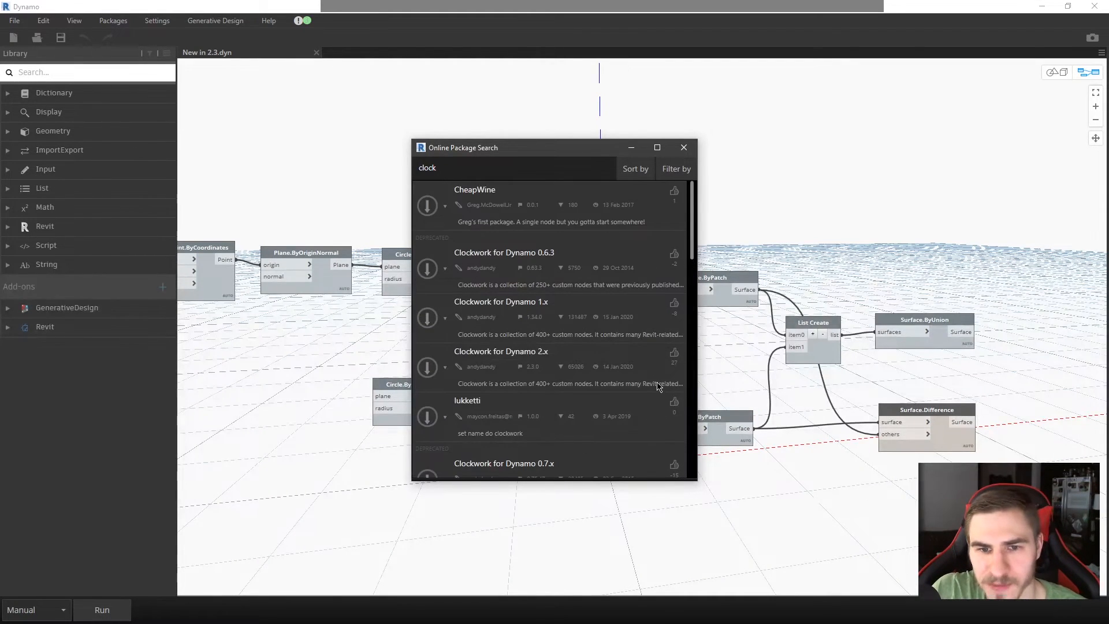